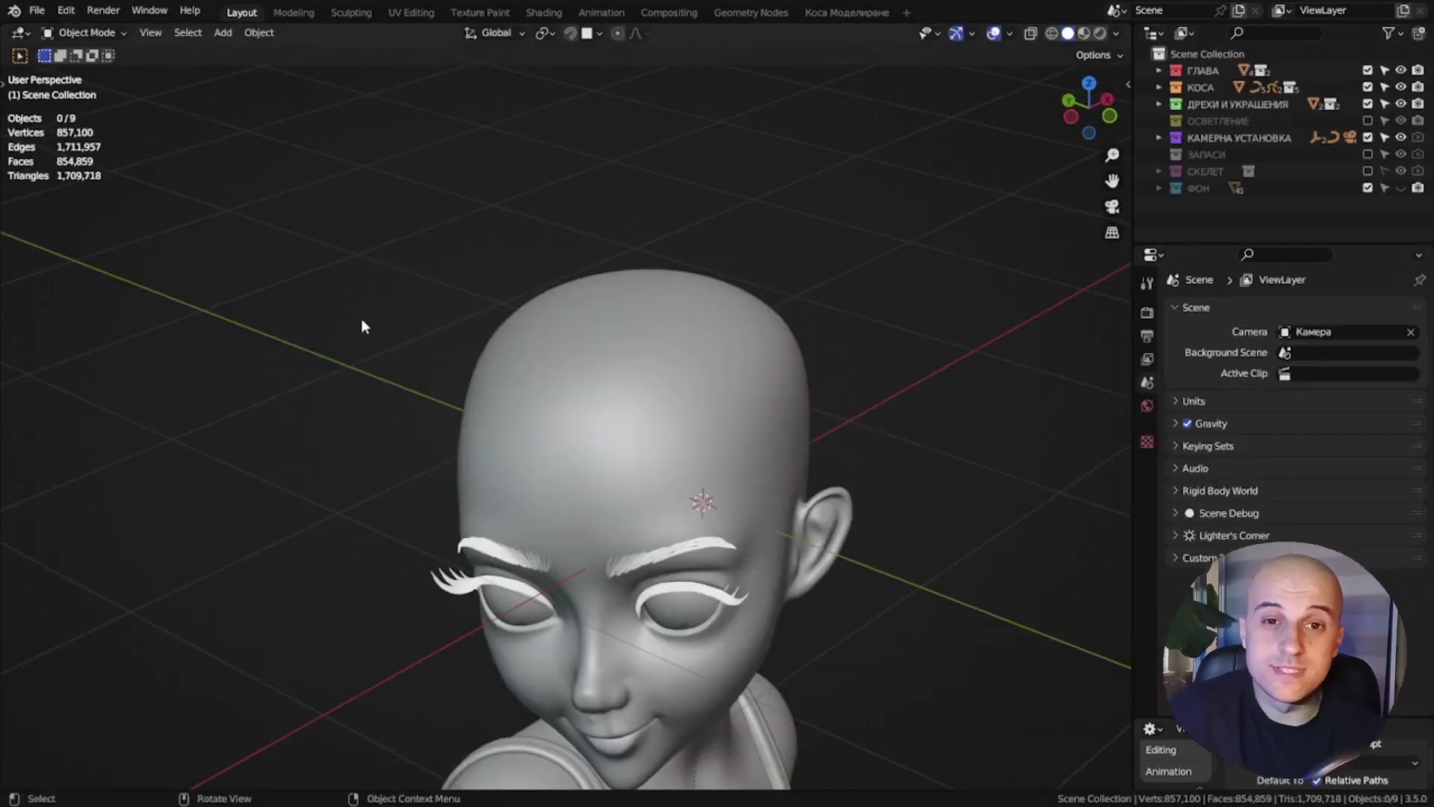
- Add a Path curve to the scene and move it above the character's head
middle_drag(364, 326, 358, 323)
key(shift+a)
mouse_move(364, 326)
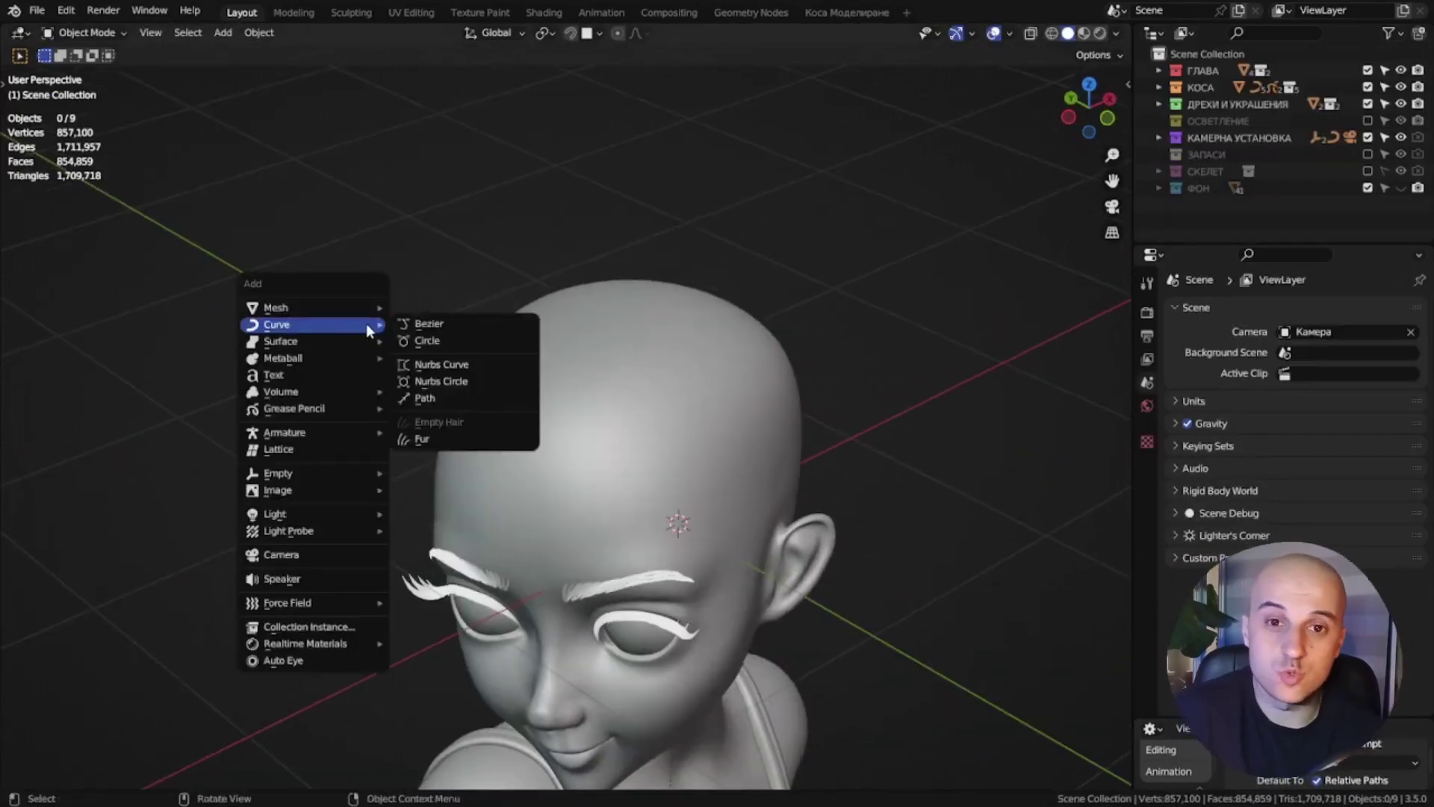
click(428, 401)
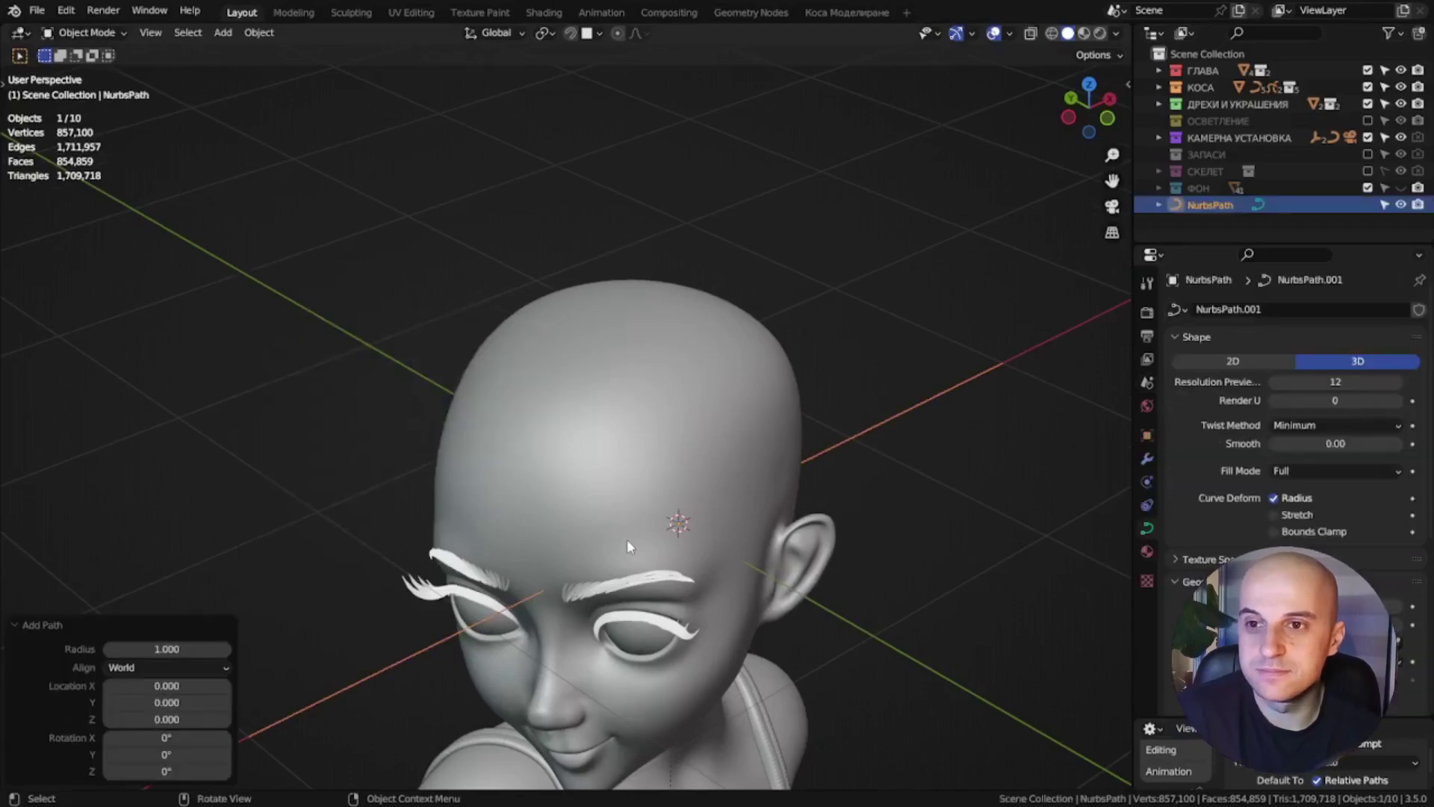
click(746, 304)
key(g)
key(x)
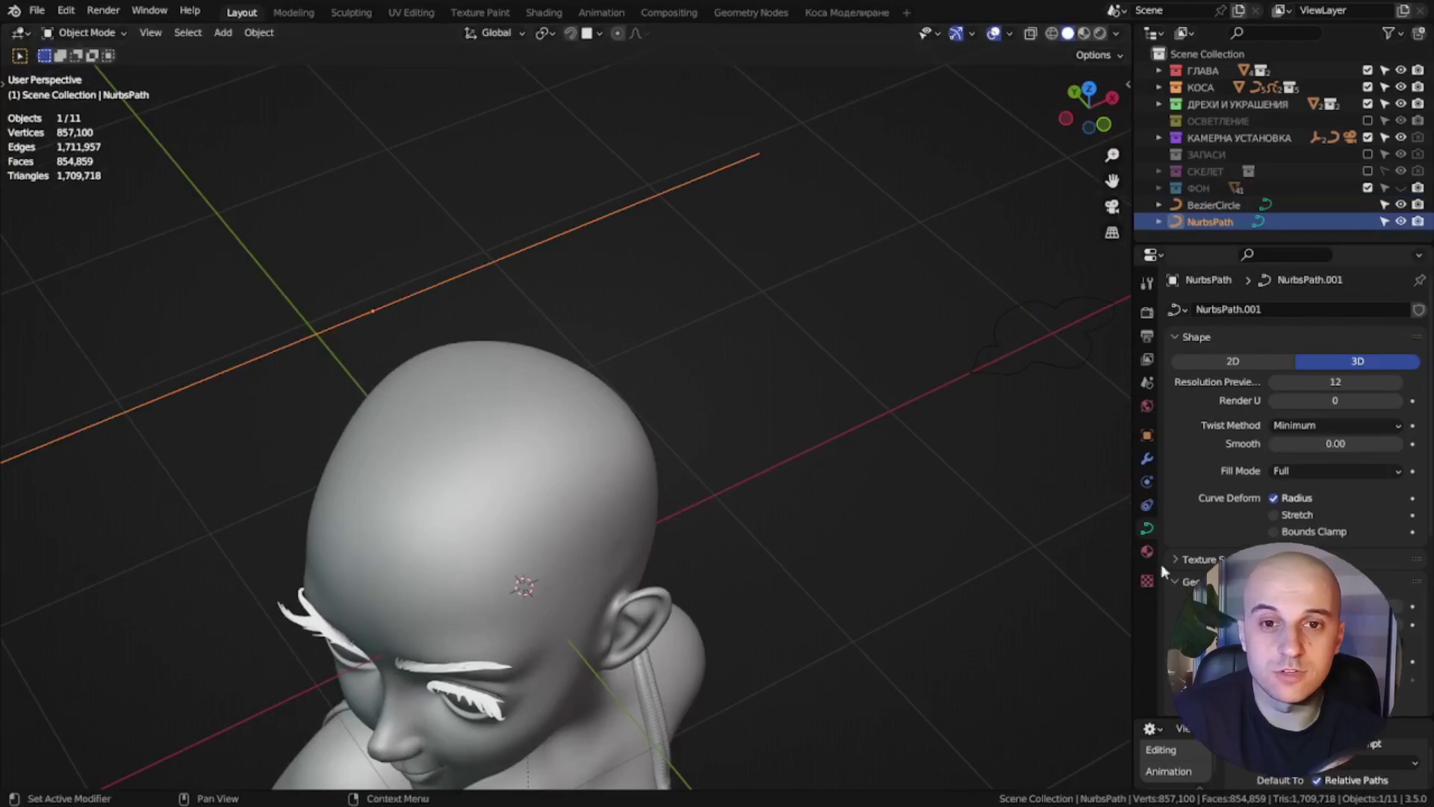
- Assign the BezierCircle as the path's bevel object and place the resulting hair strand above the head
click(1147, 460)
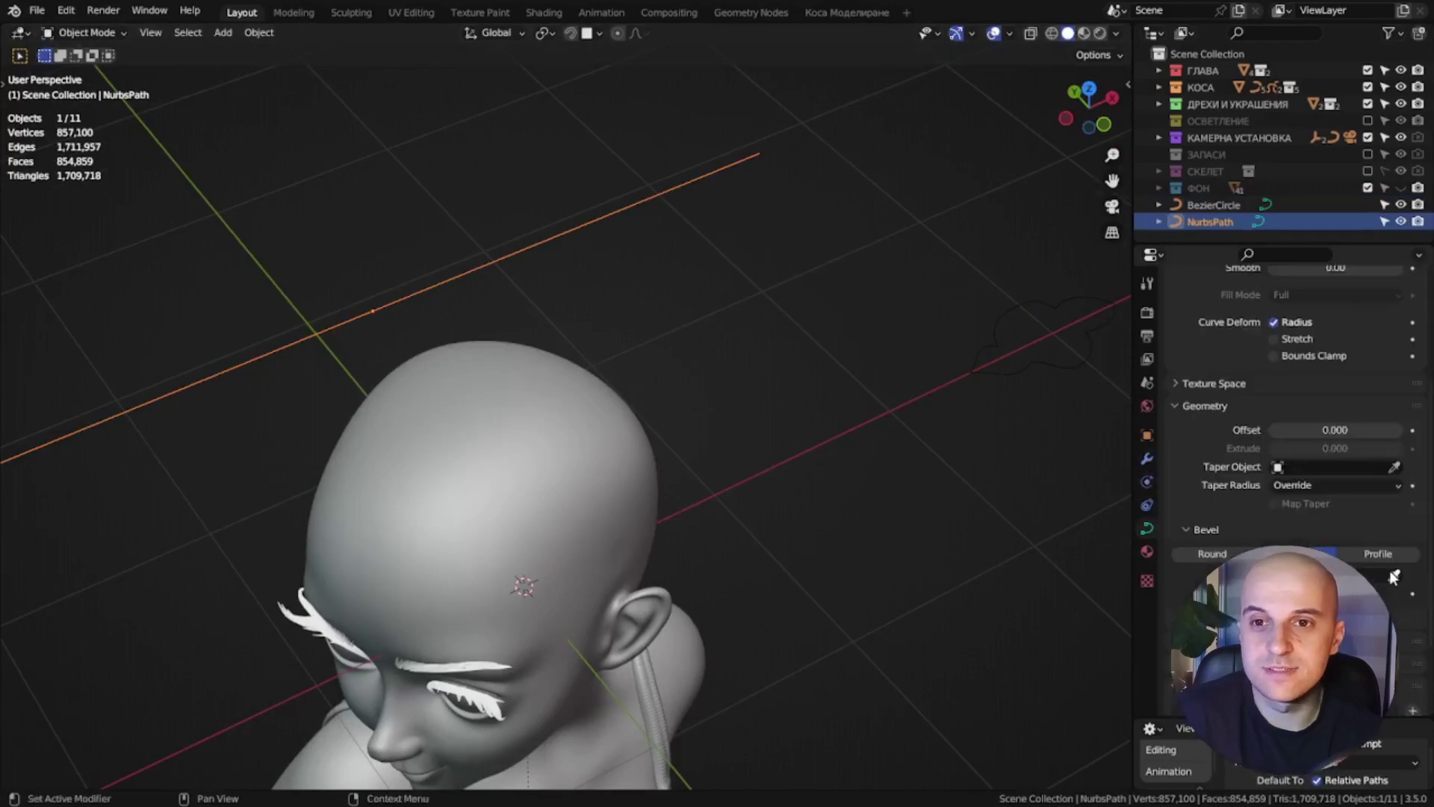
click(1395, 575)
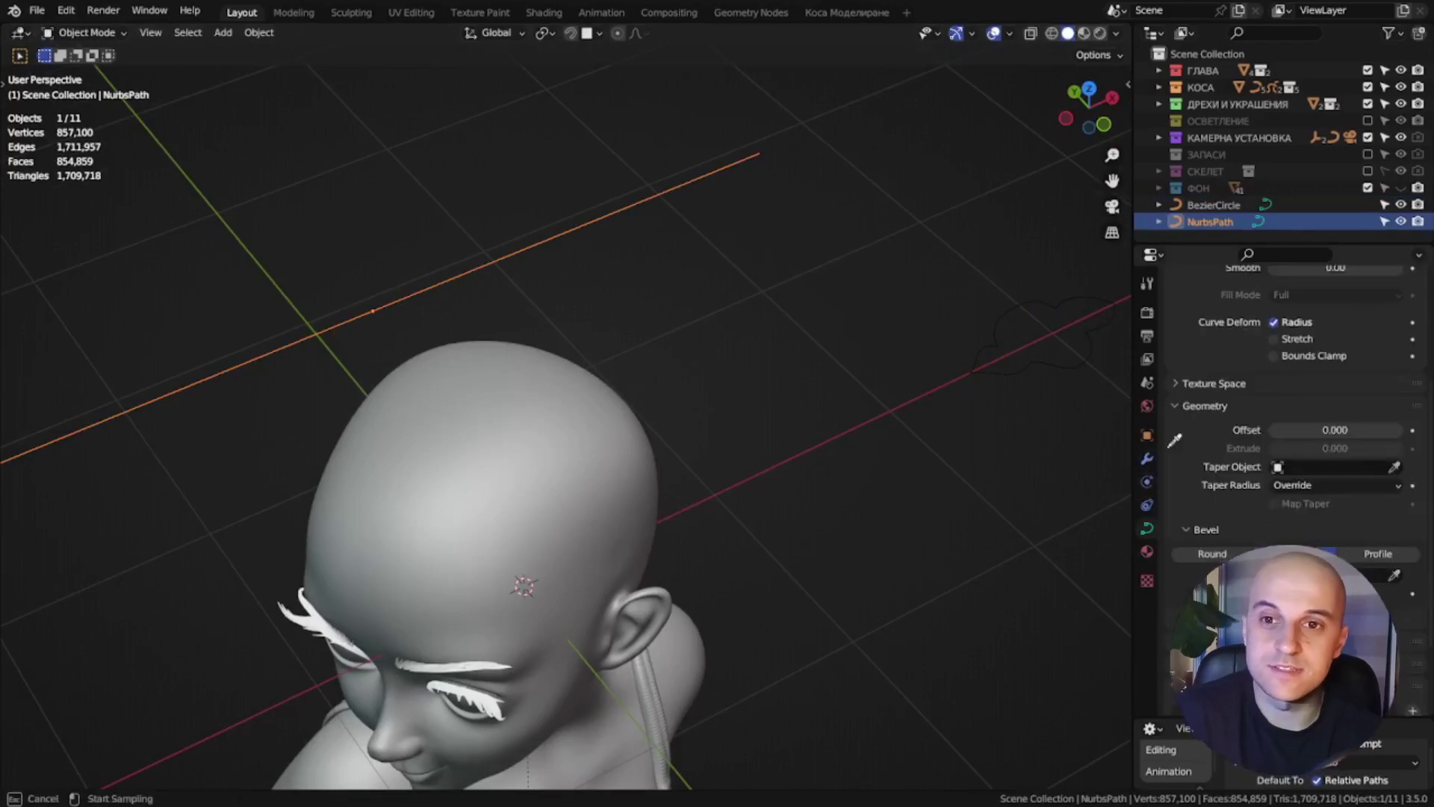
click(1002, 323)
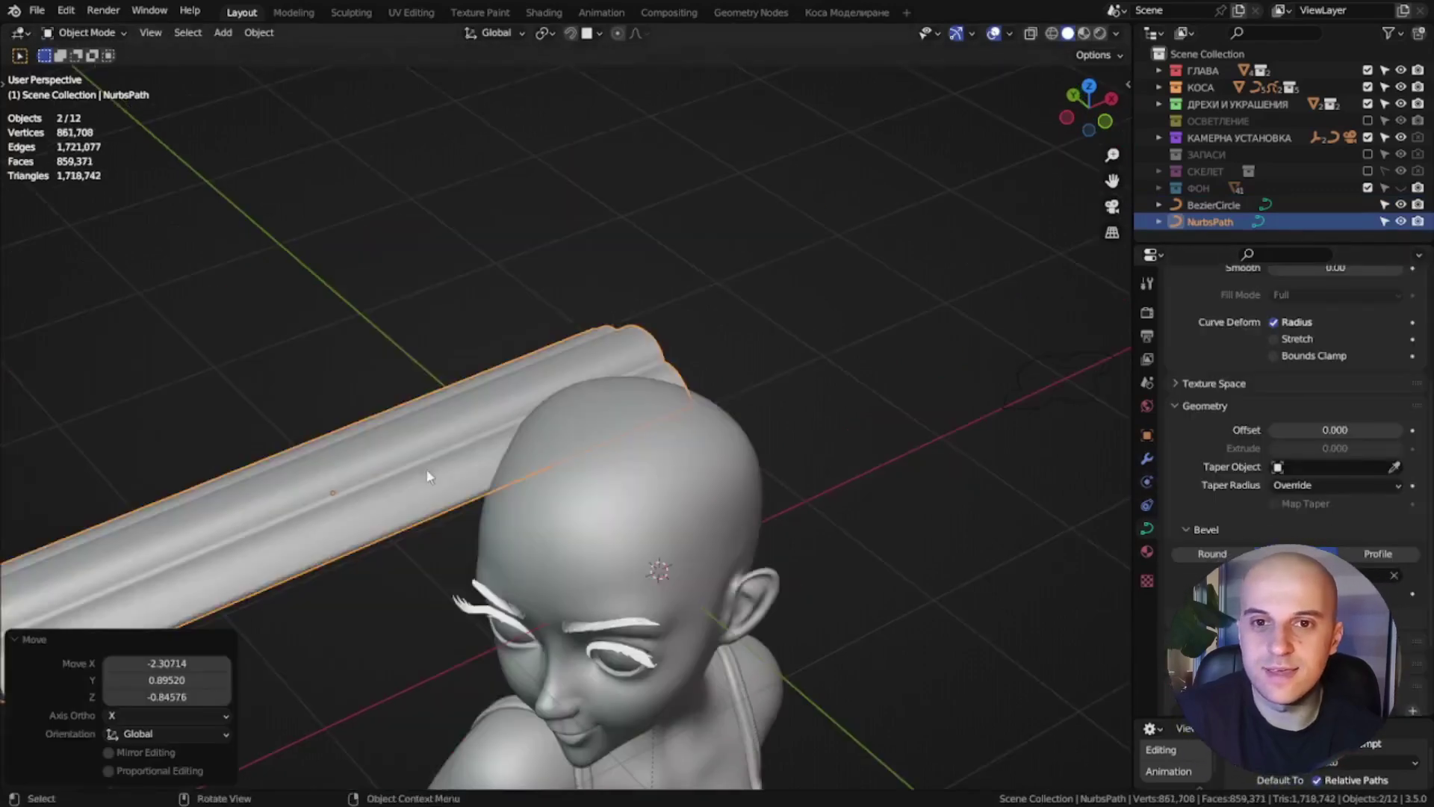
mouse_move(523, 448)
middle_down()
mouse_move(488, 455)
mouse_move(369, 420)
mouse_move(340, 375)
middle_up()
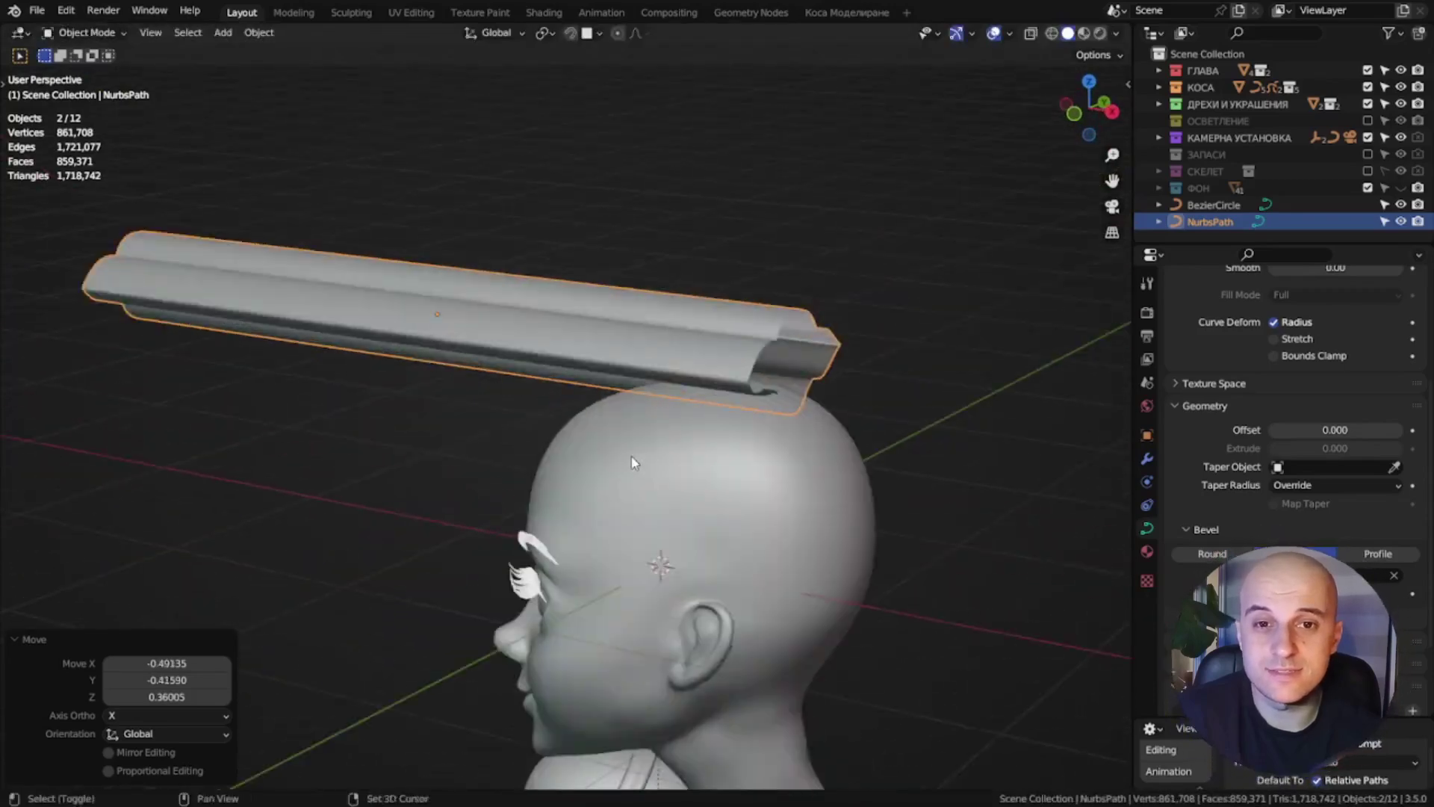
scroll(410, 433, up, 2)
- Edit the strand's path and move its control points so the strand arcs forward and down over the head
key(ctrl+Tab)
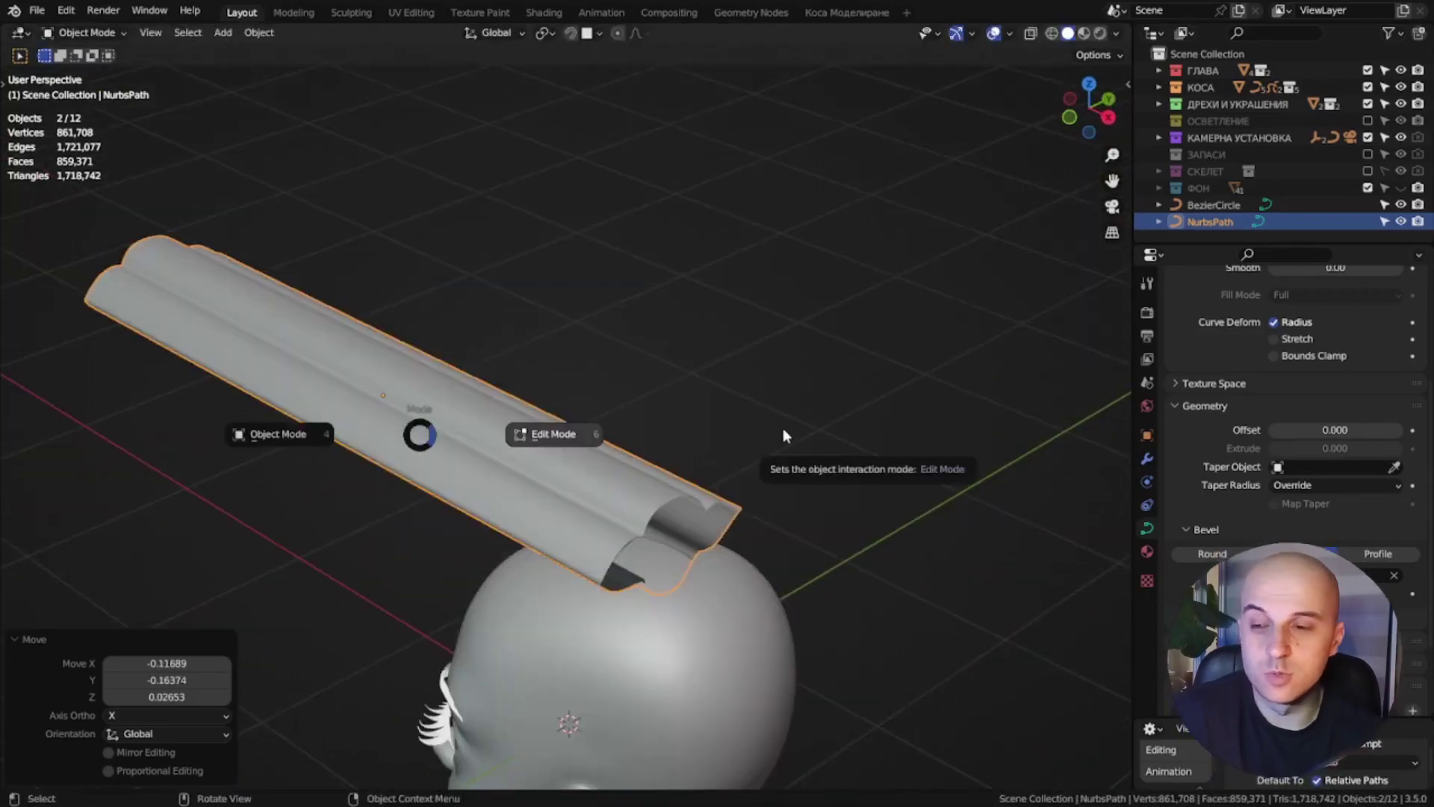
click(783, 428)
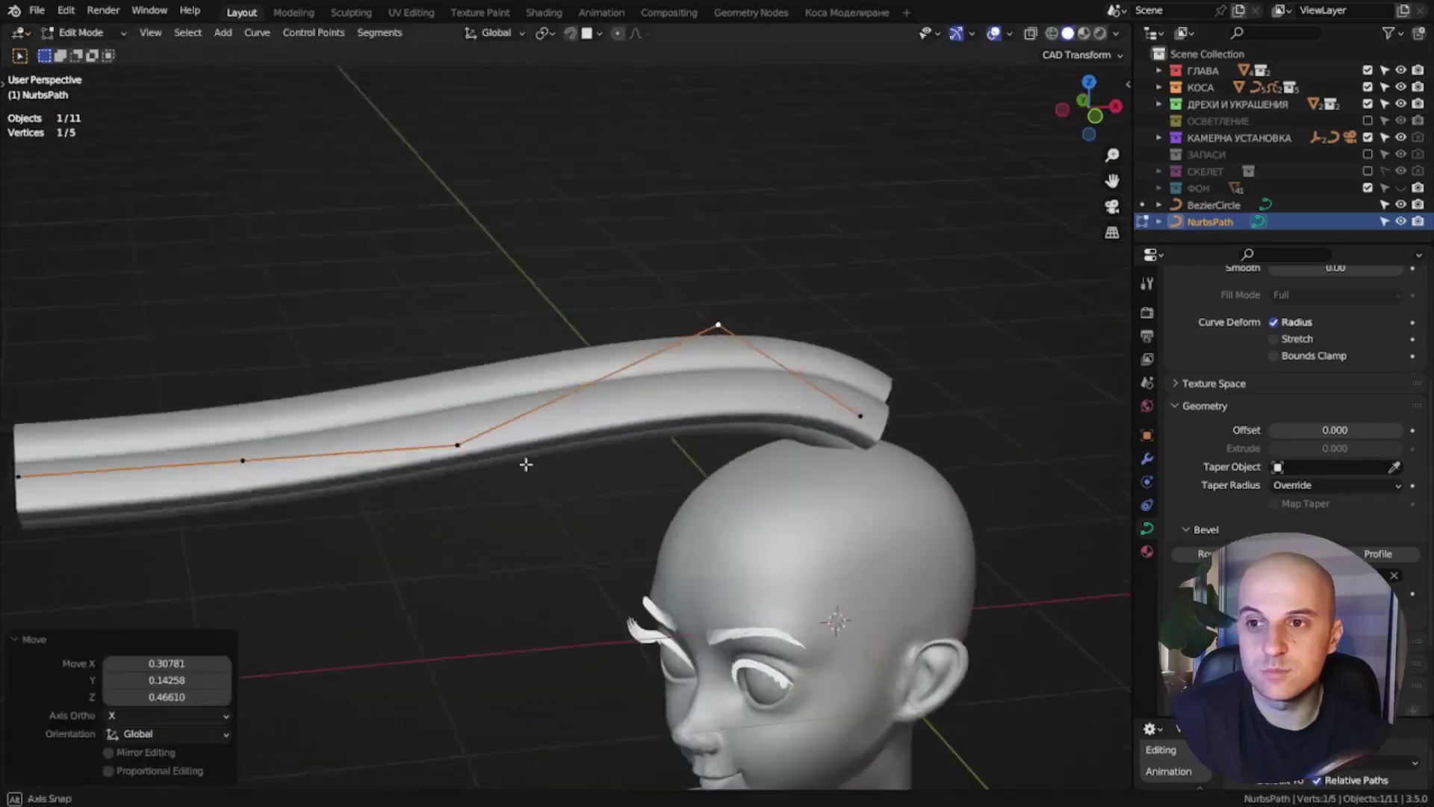
middle_drag(523, 462, 515, 478)
key(g)
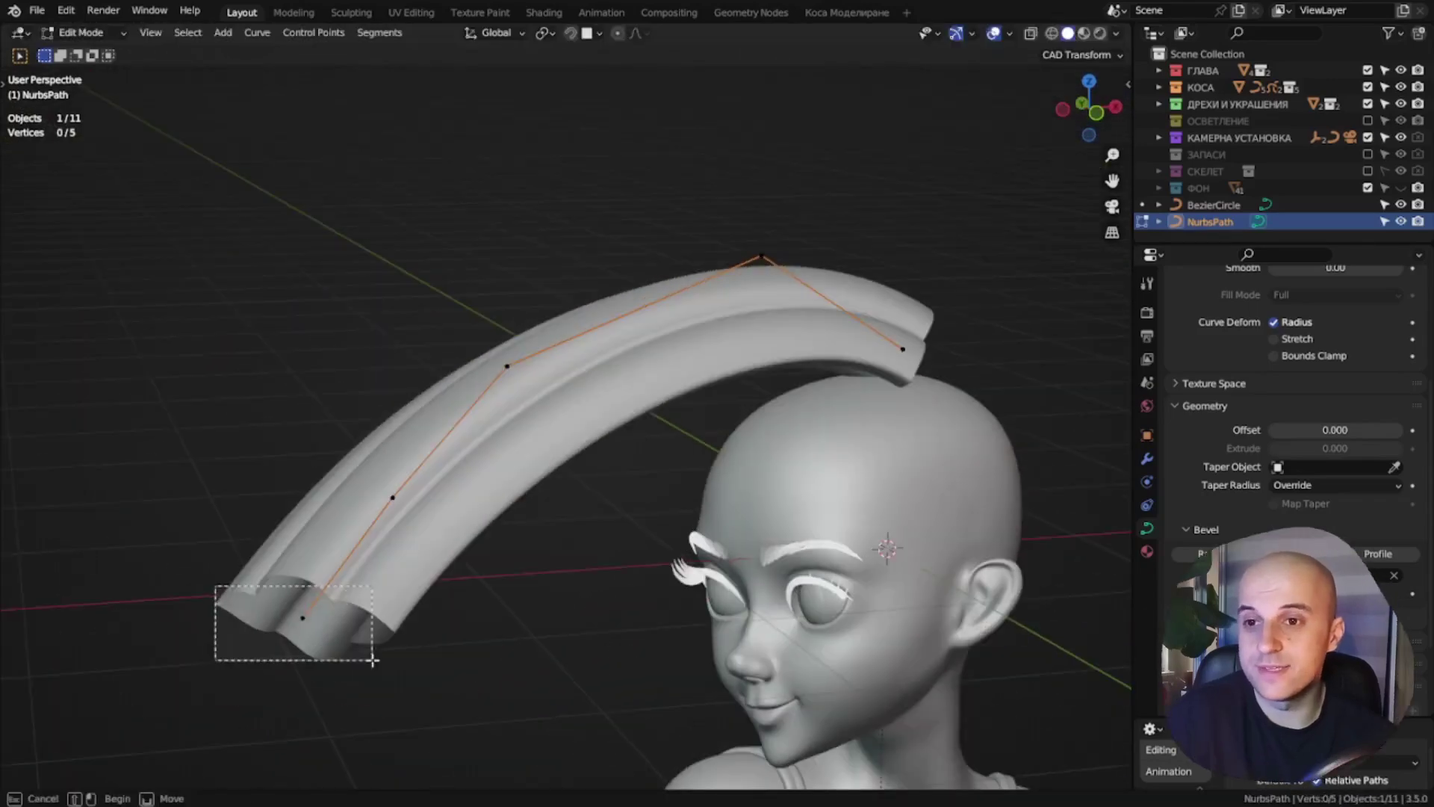
- Shrink the radius of the strand's lower end point so the strand tapers to a thin tip
drag(373, 660, 373, 660)
key(alt+s)
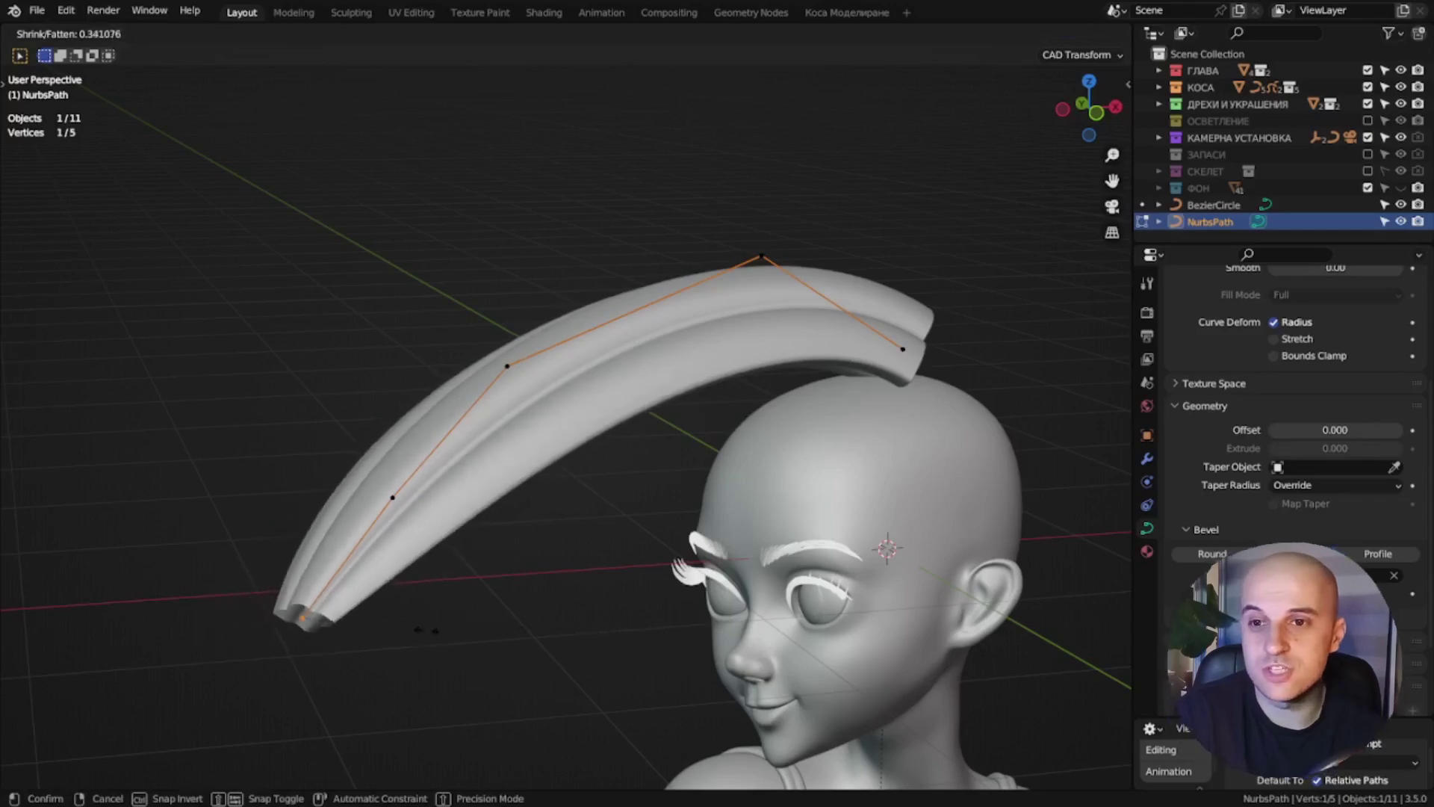
click(361, 620)
- Tilt the strand at its middle control point to twist the surface around the path
click(508, 368)
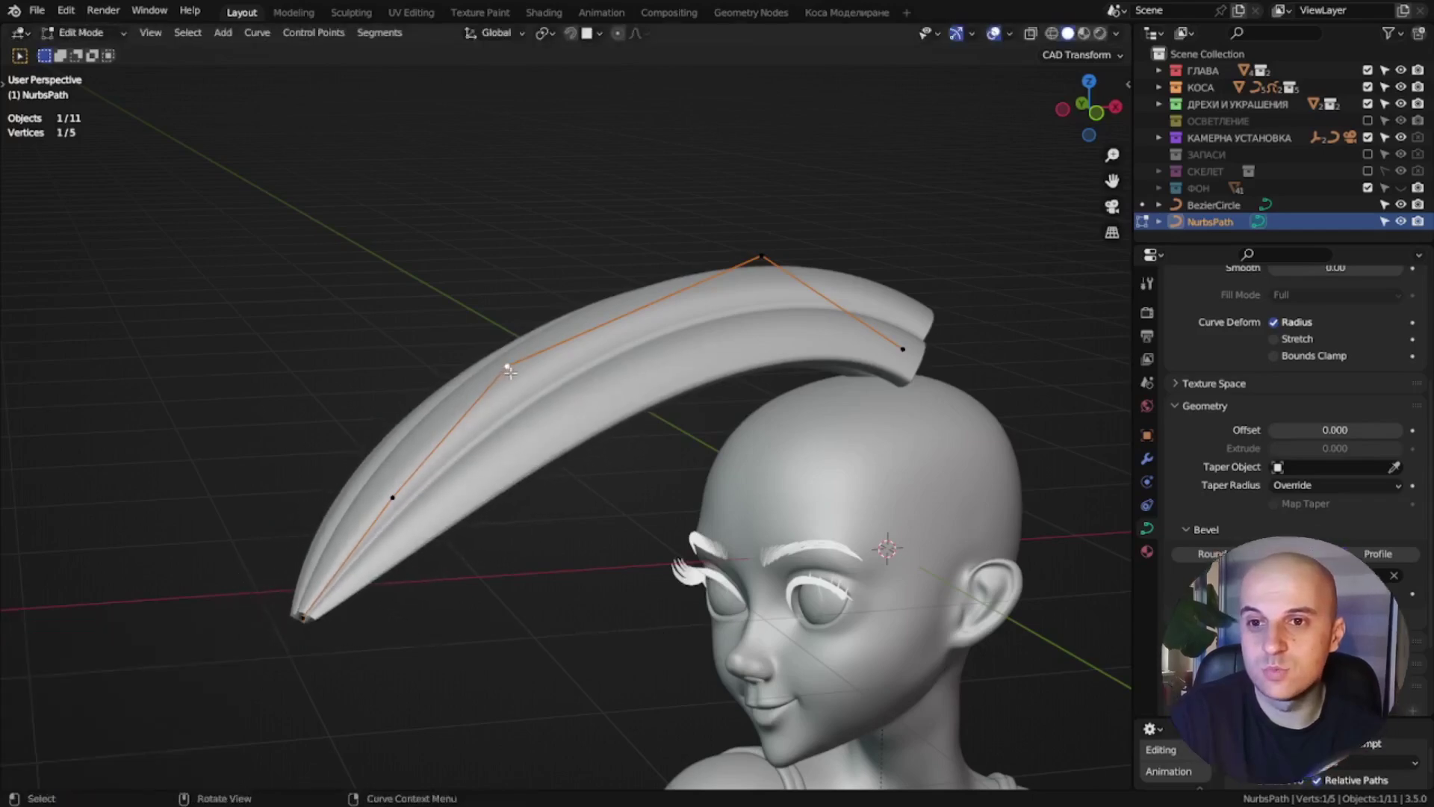
middle_drag(630, 416, 700, 454)
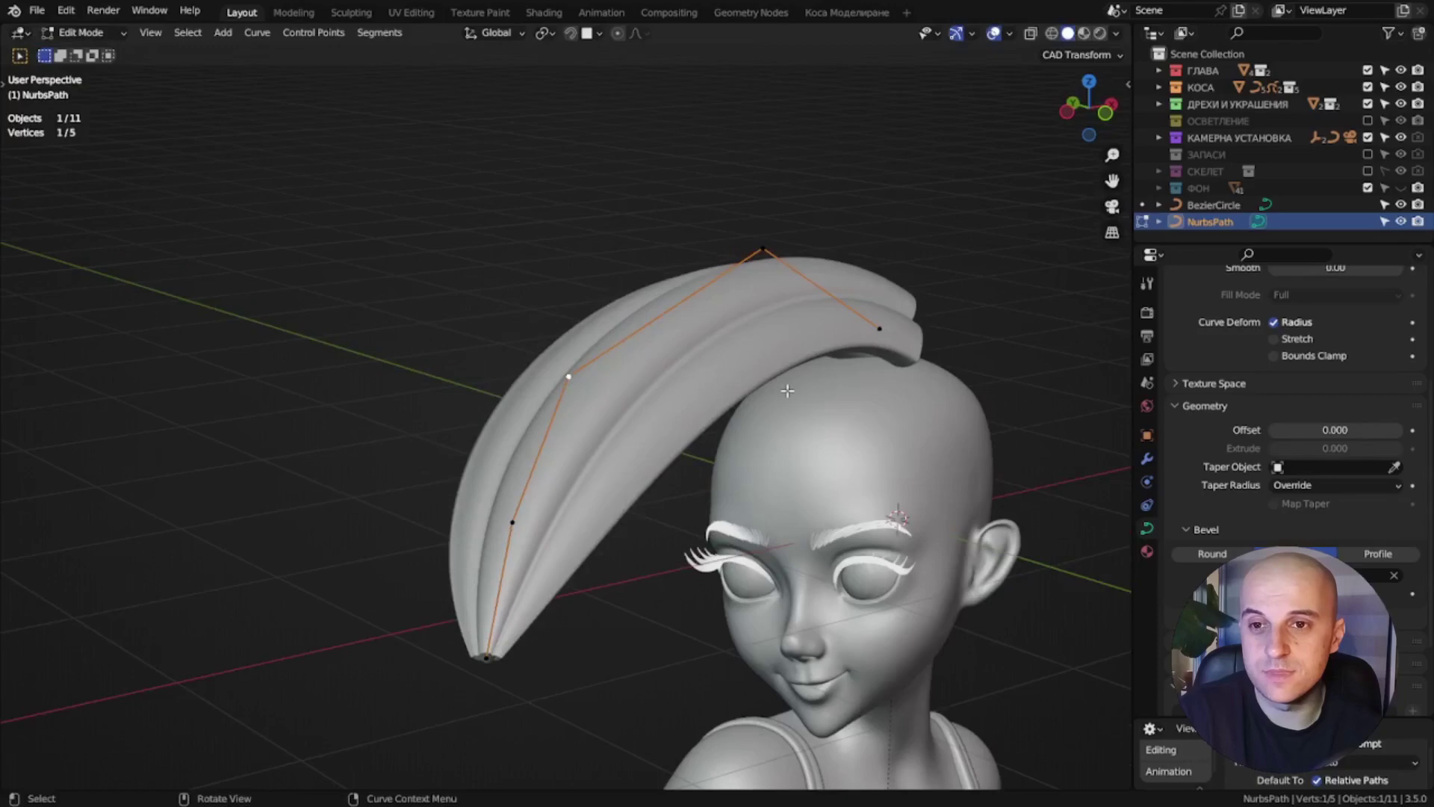
key(ctrl+t)
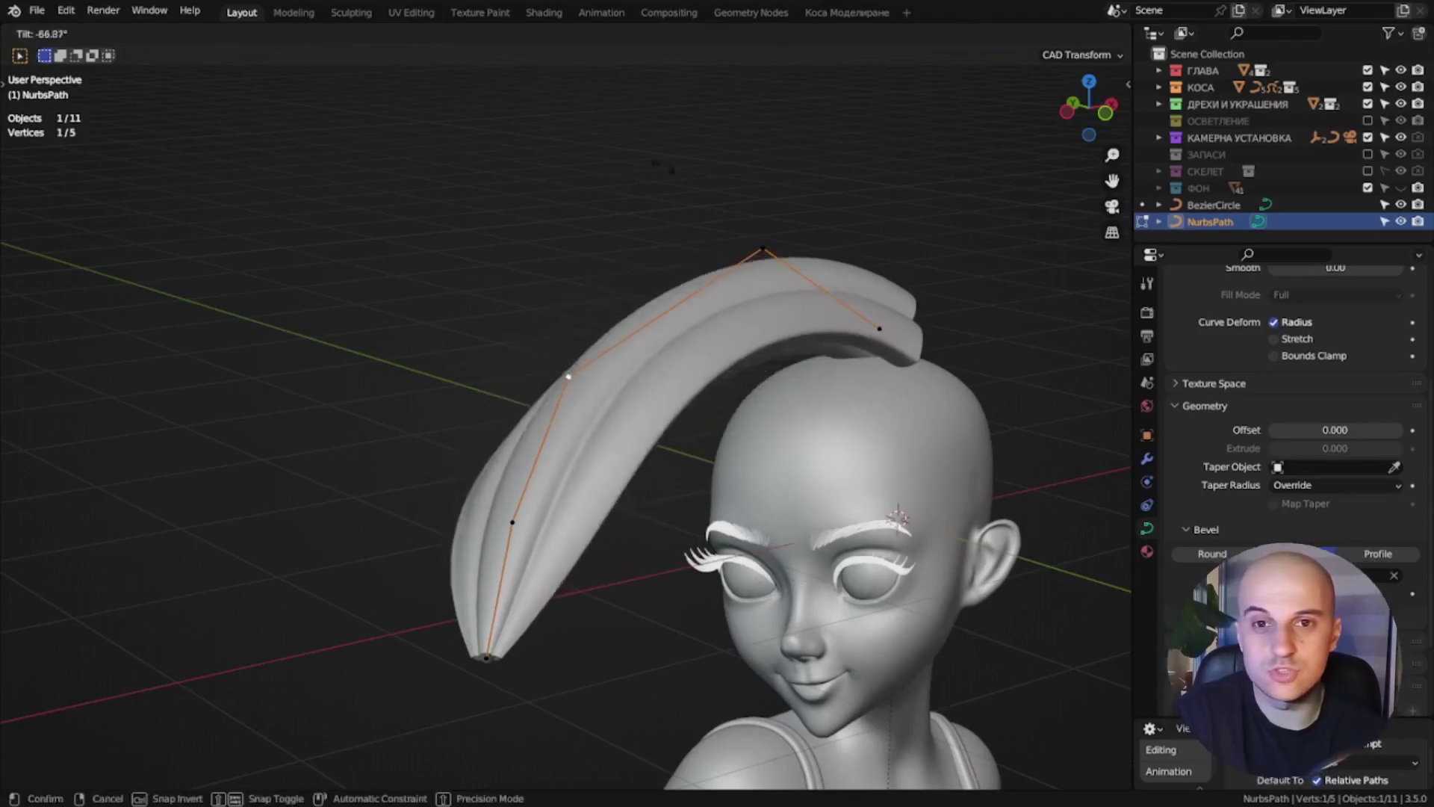
click(487, 132)
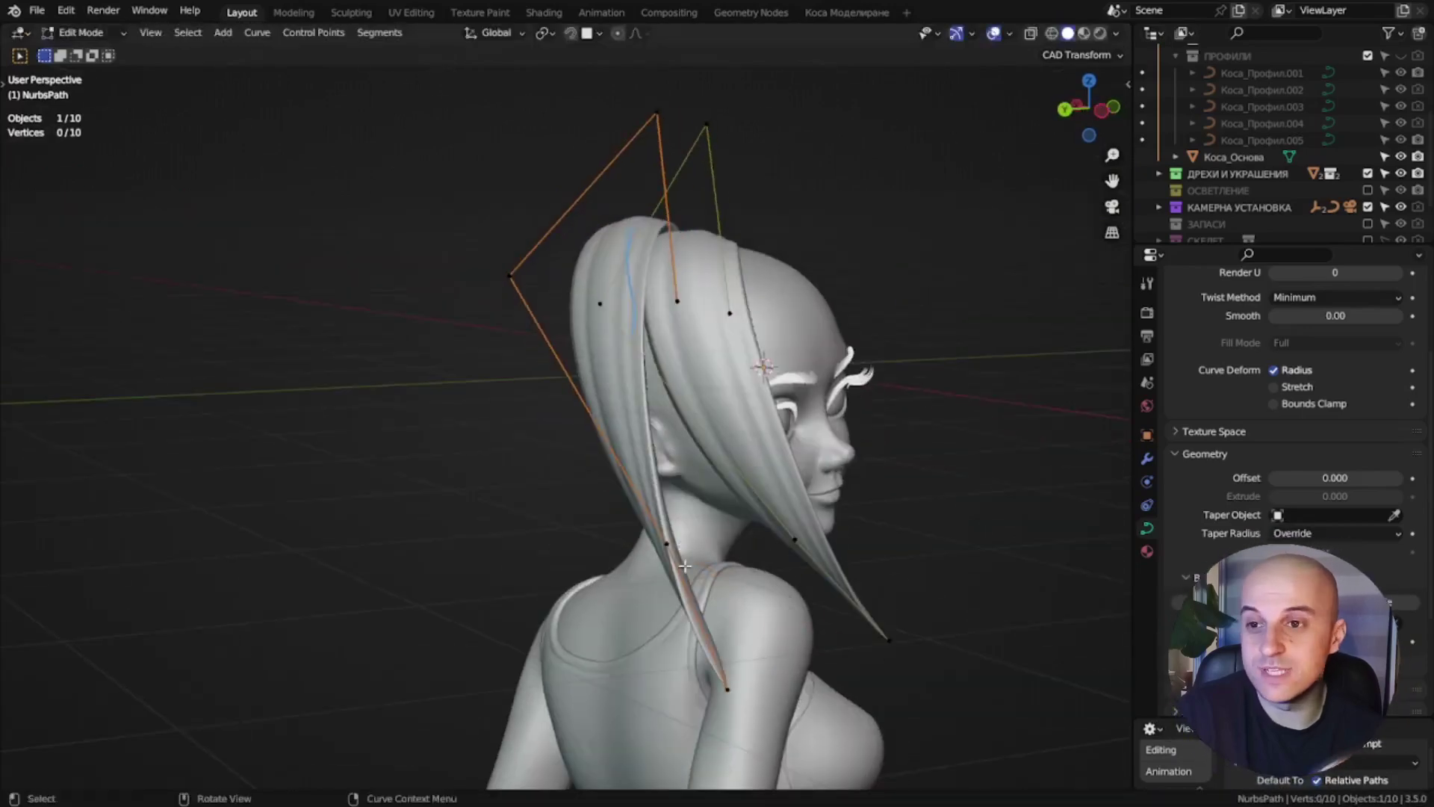
- Reposition the rear strand's control points so it arches over the back of the head, and tilt its lower points
click(583, 472)
middle_drag(583, 472, 580, 470)
key(g)
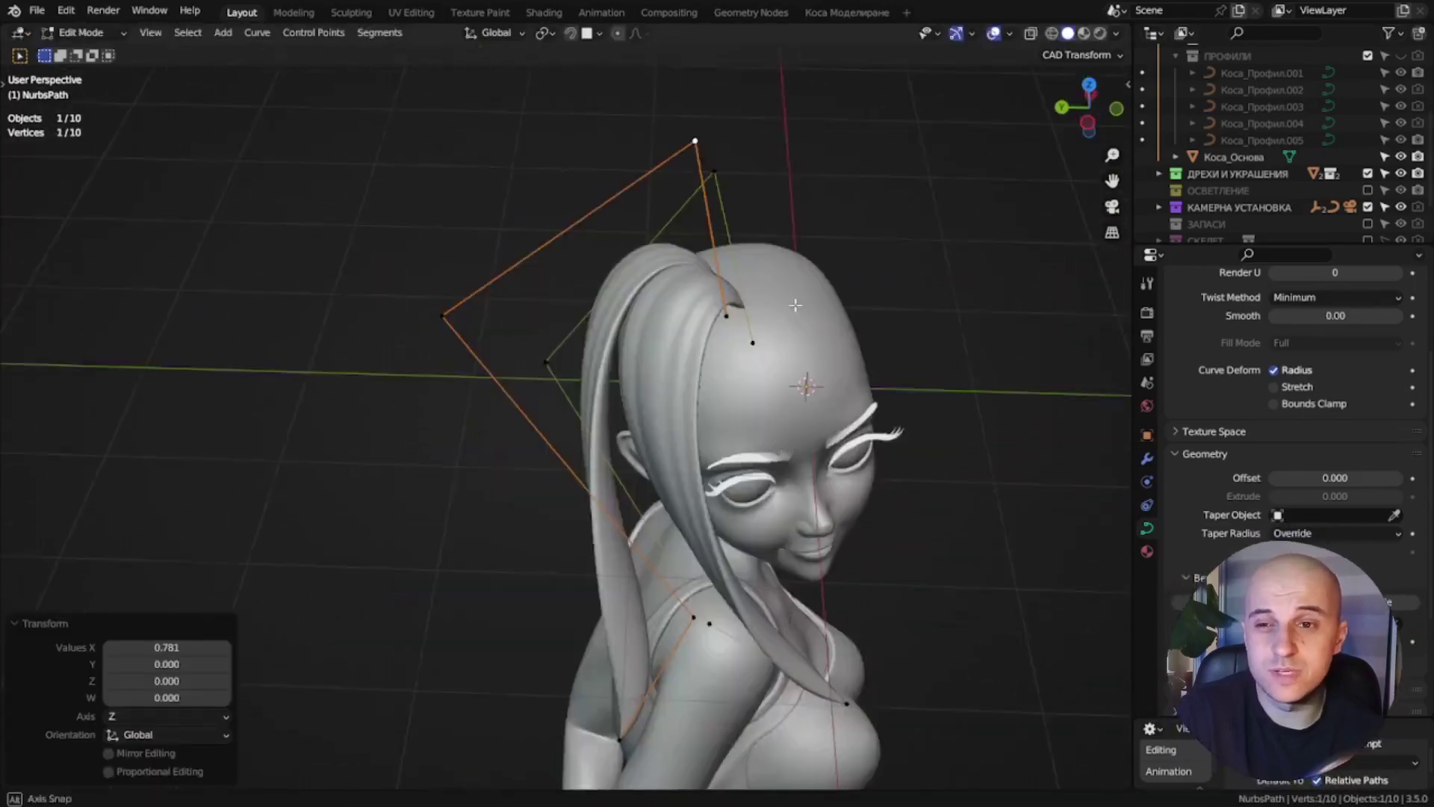
key(g)
click(668, 686)
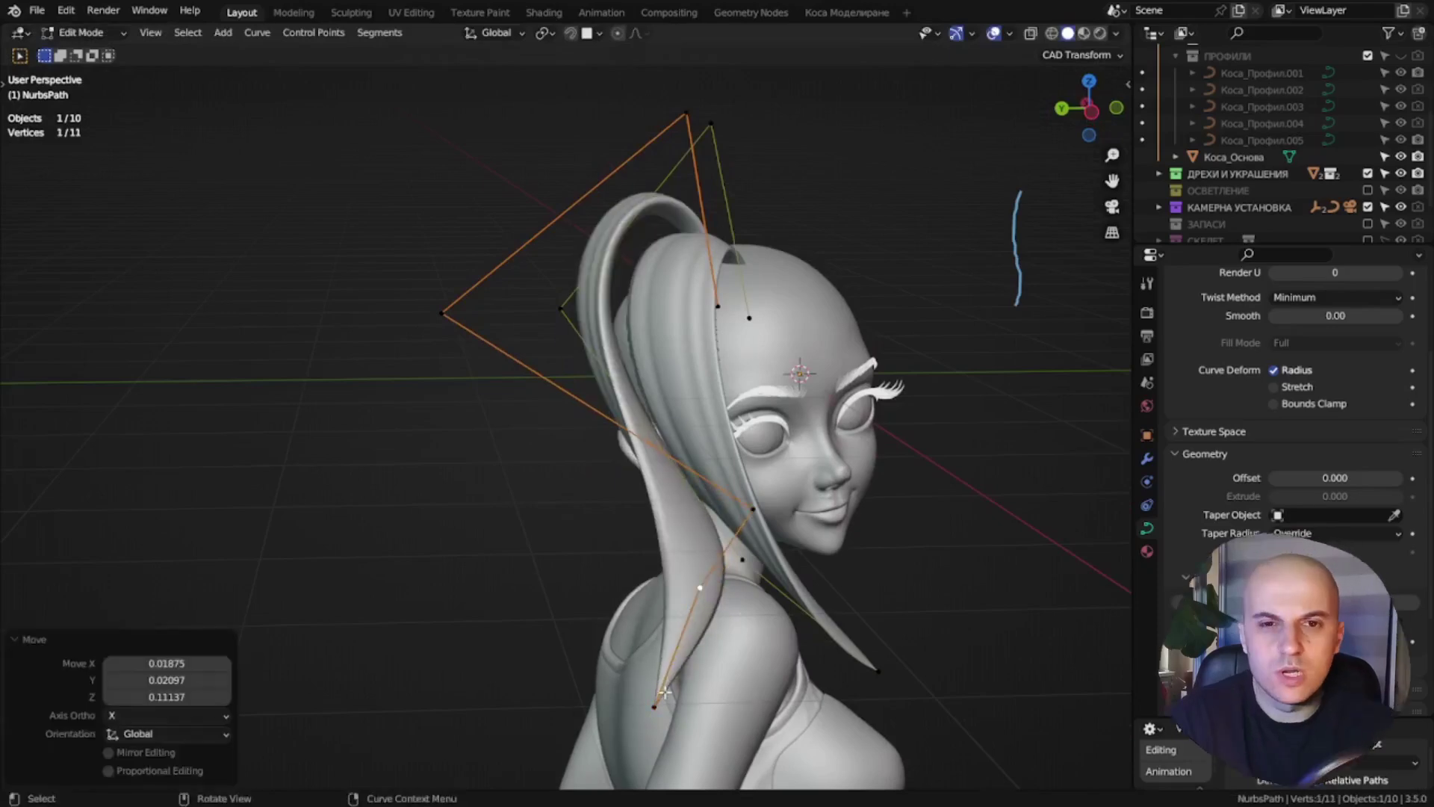
key(g)
click(667, 686)
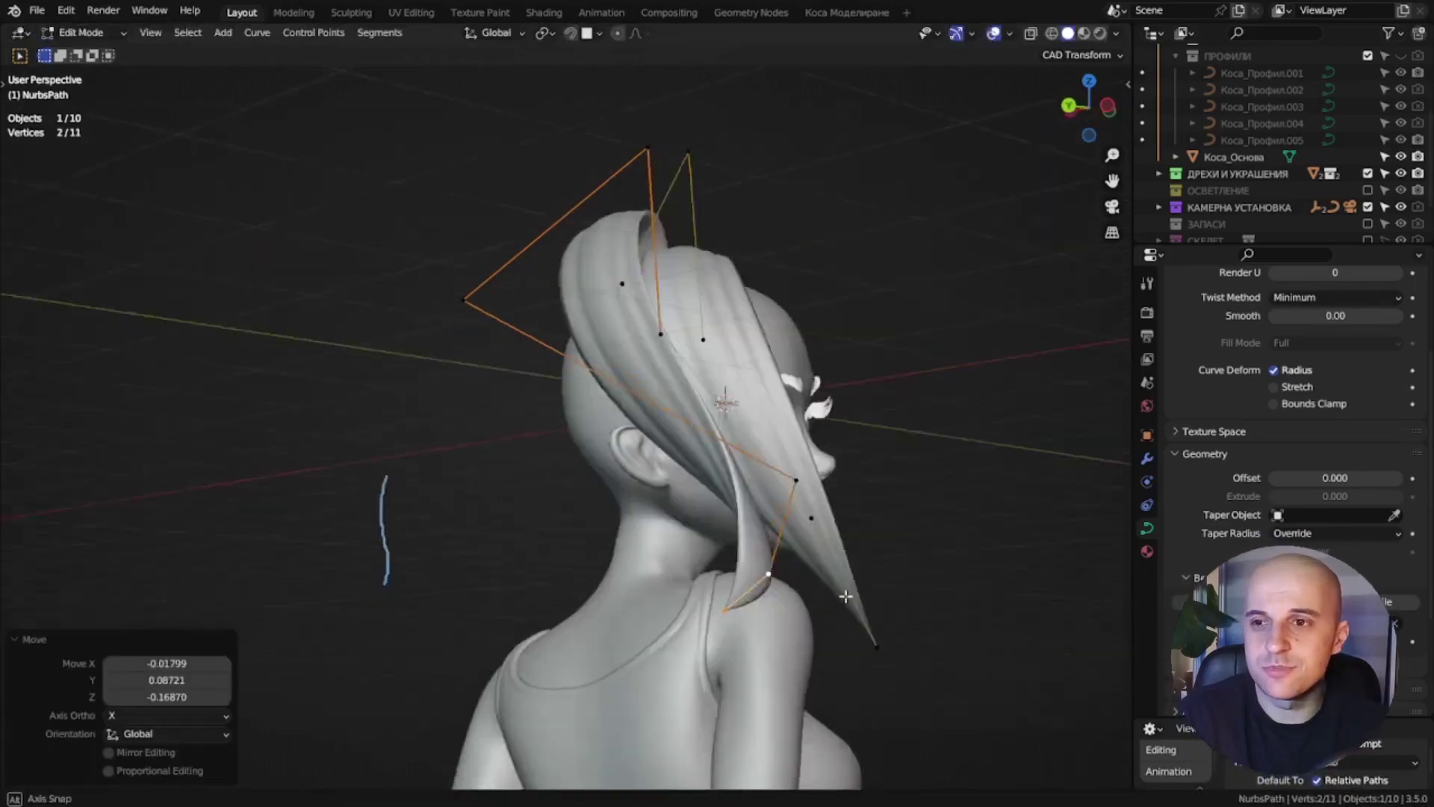
key(ctrl+t)
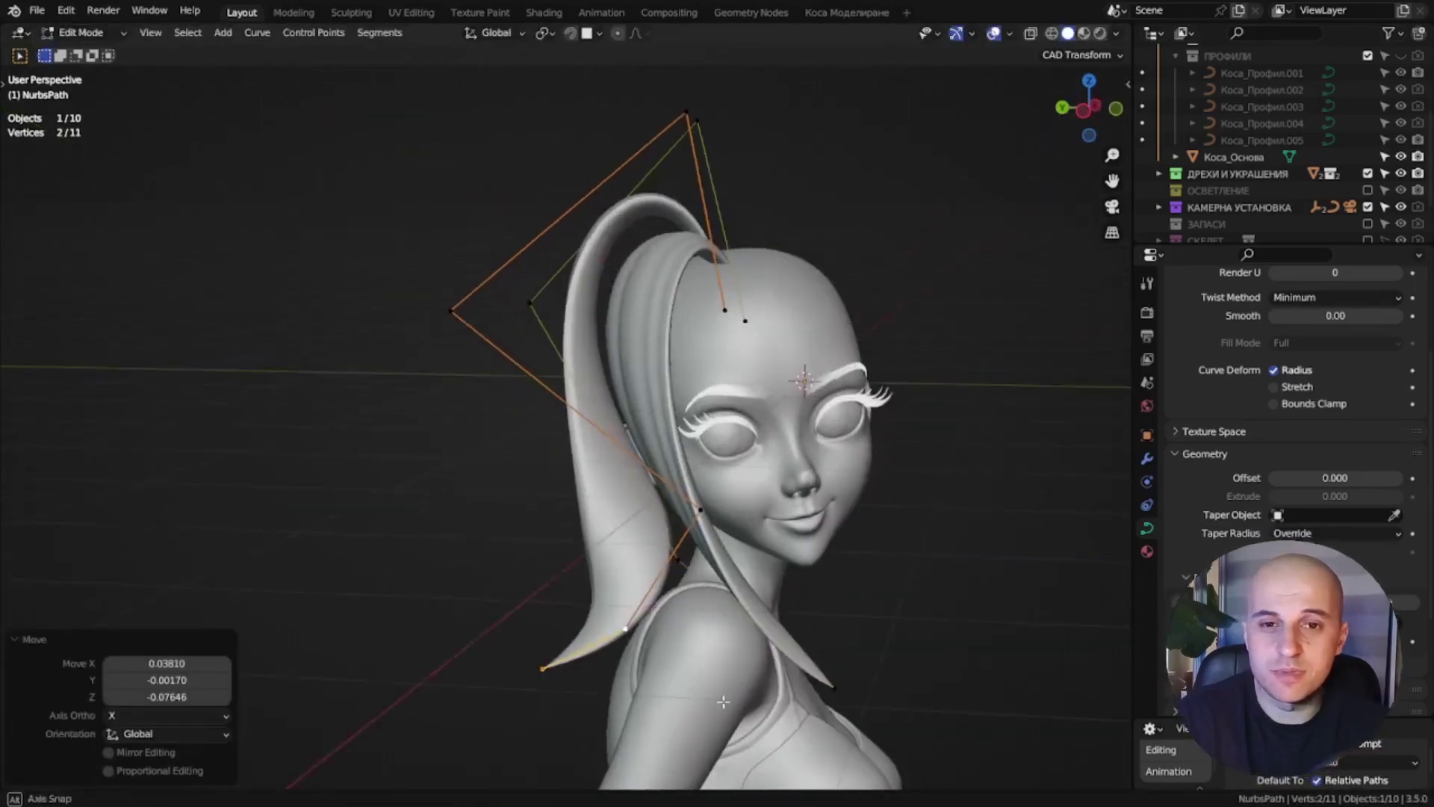
- Pull the rear strand's upper control points closer to the head and adjust the point beside the cheek
click(513, 333)
key(g)
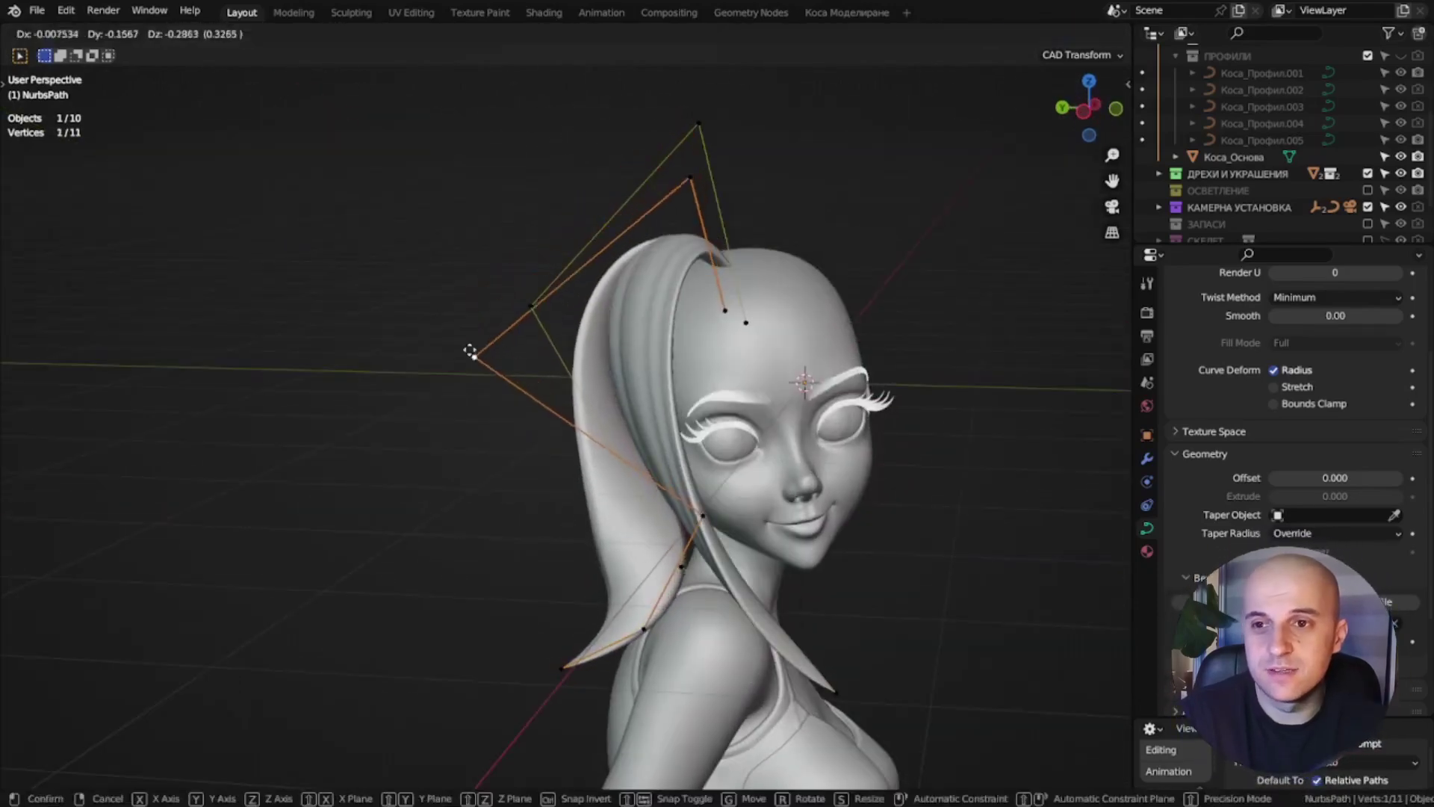
click(462, 336)
key(g)
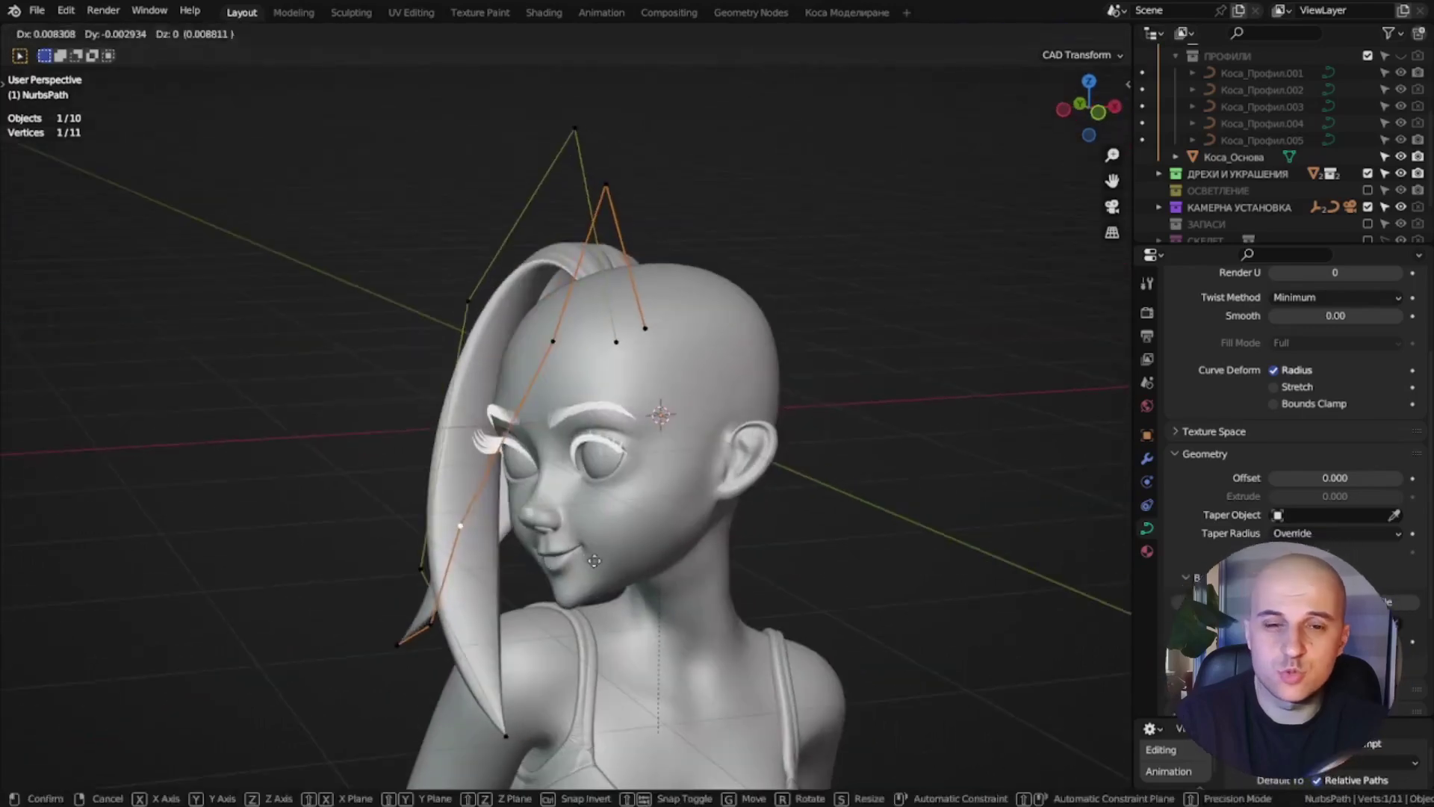
click(516, 557)
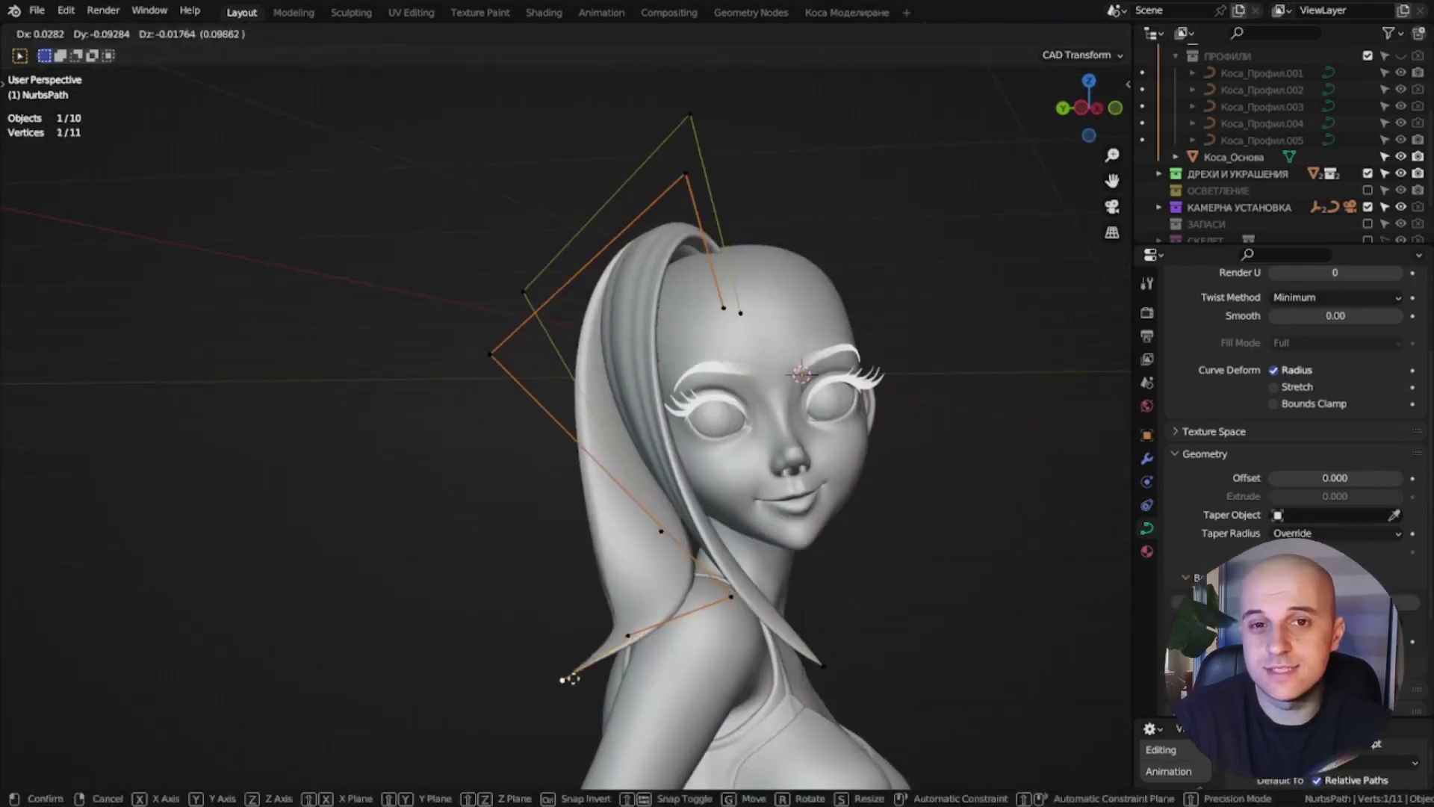
- Move the rear strand's lower control points so its end curves along the neck and over the shoulder
click(770, 573)
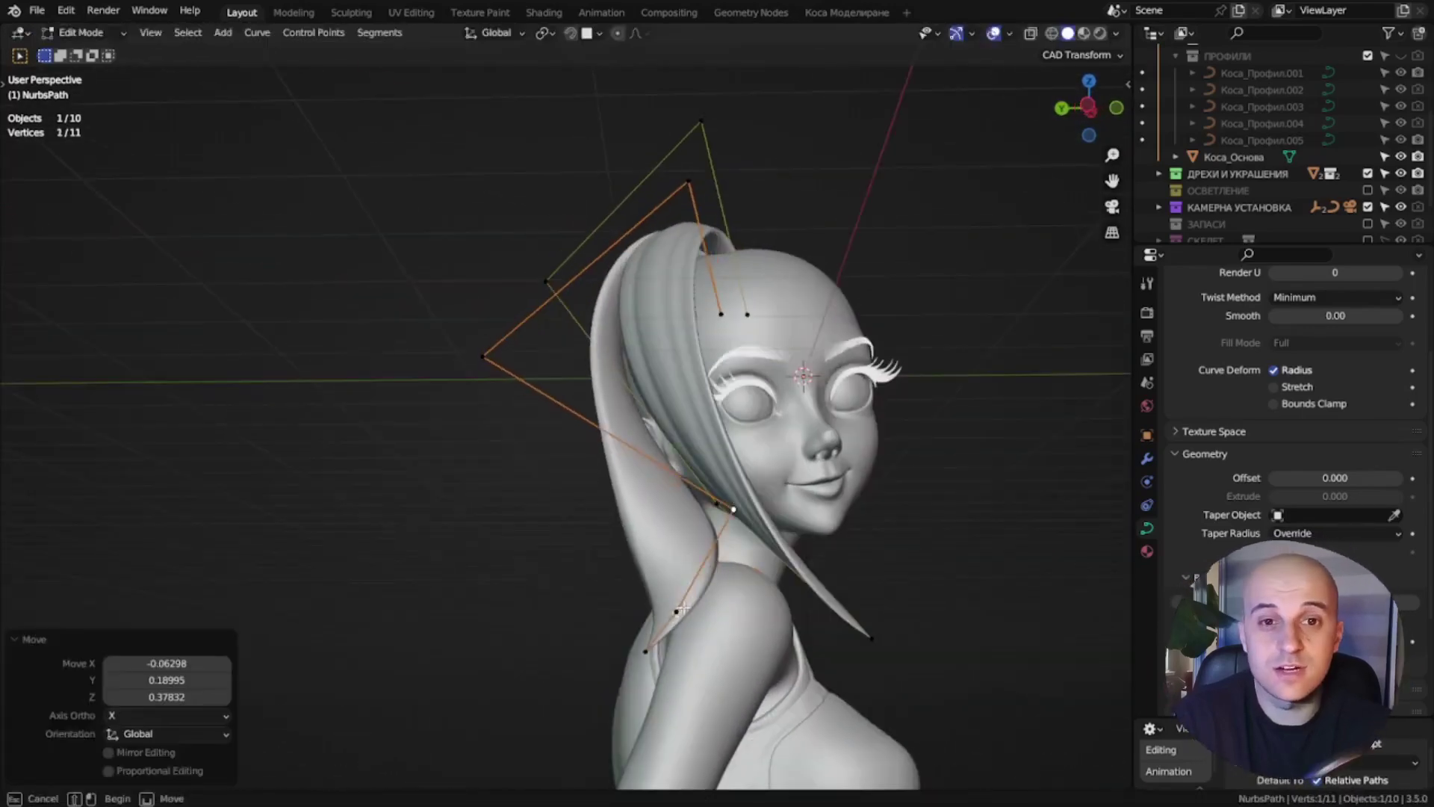
click(734, 509)
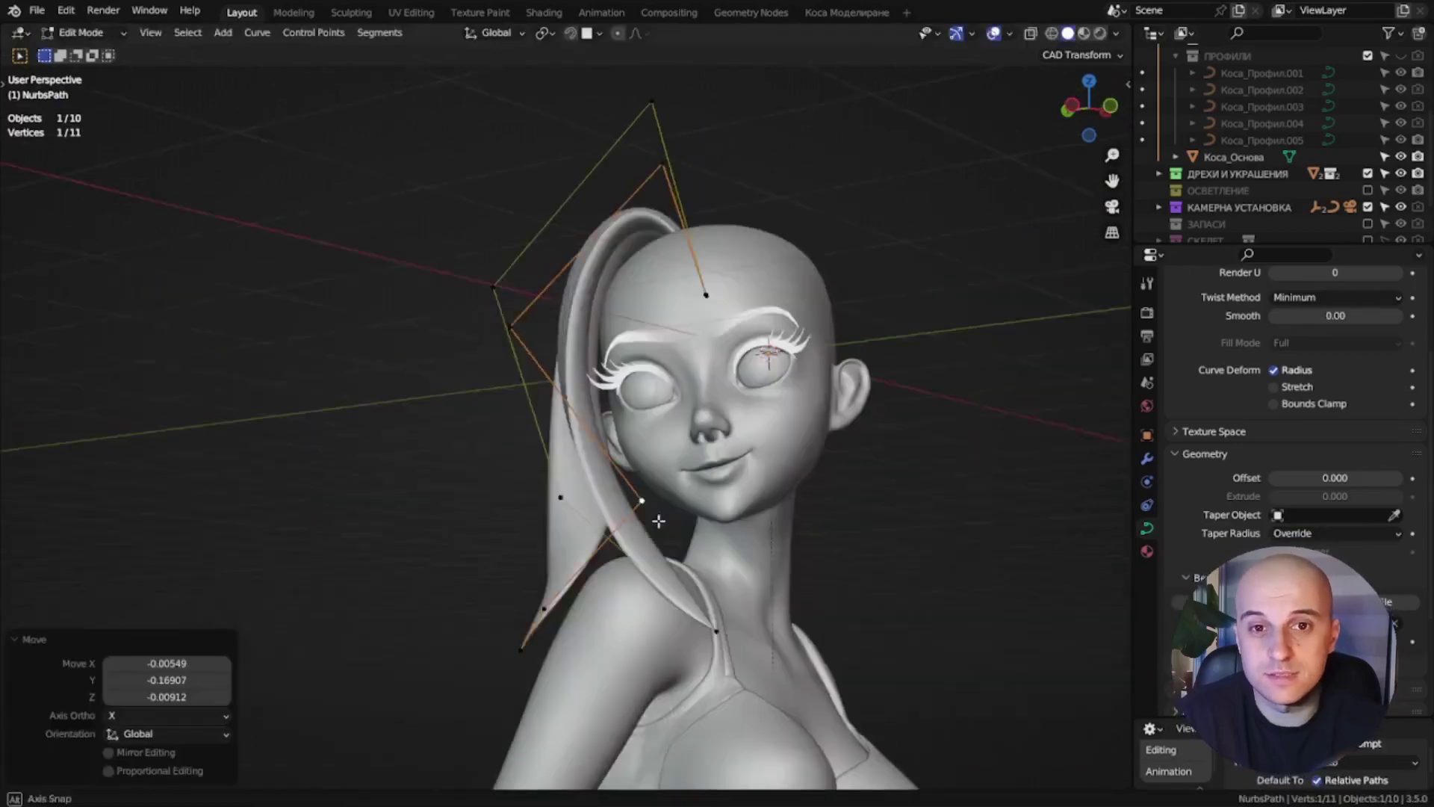
key(g)
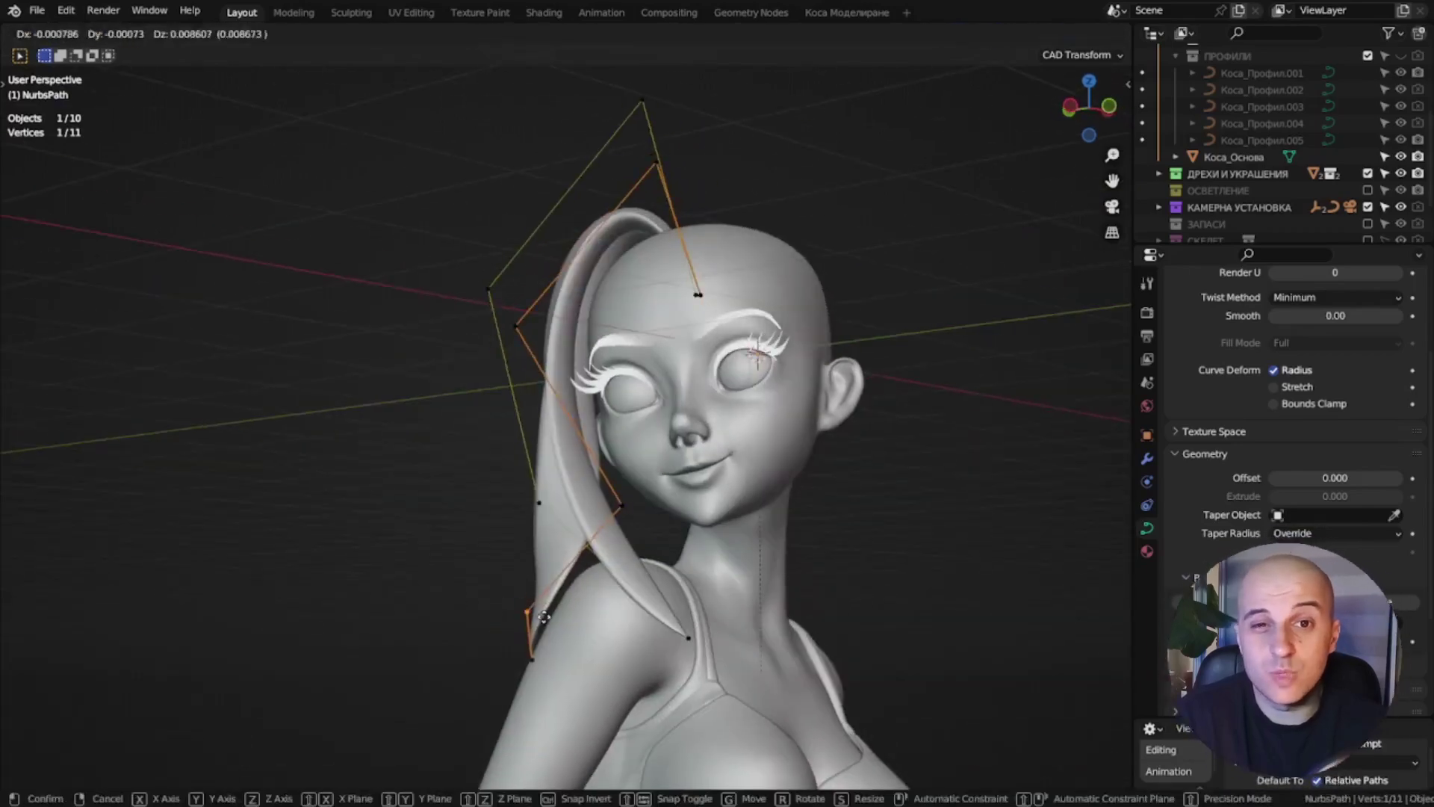
click(640, 525)
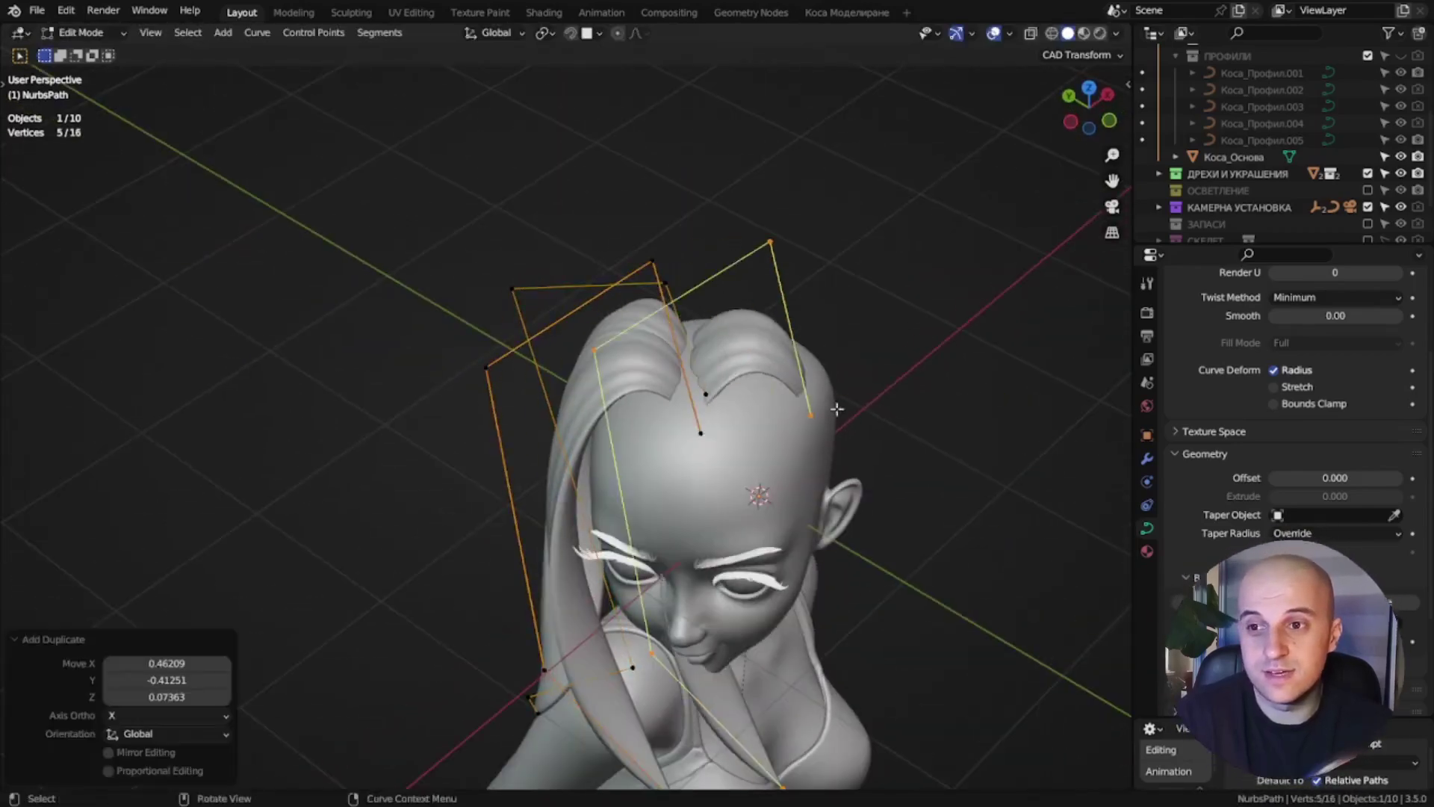
- Rotate and move the duplicated strand so it sweeps across the forehead toward the opposite side of the head
key(r)
click(902, 373)
key(g)
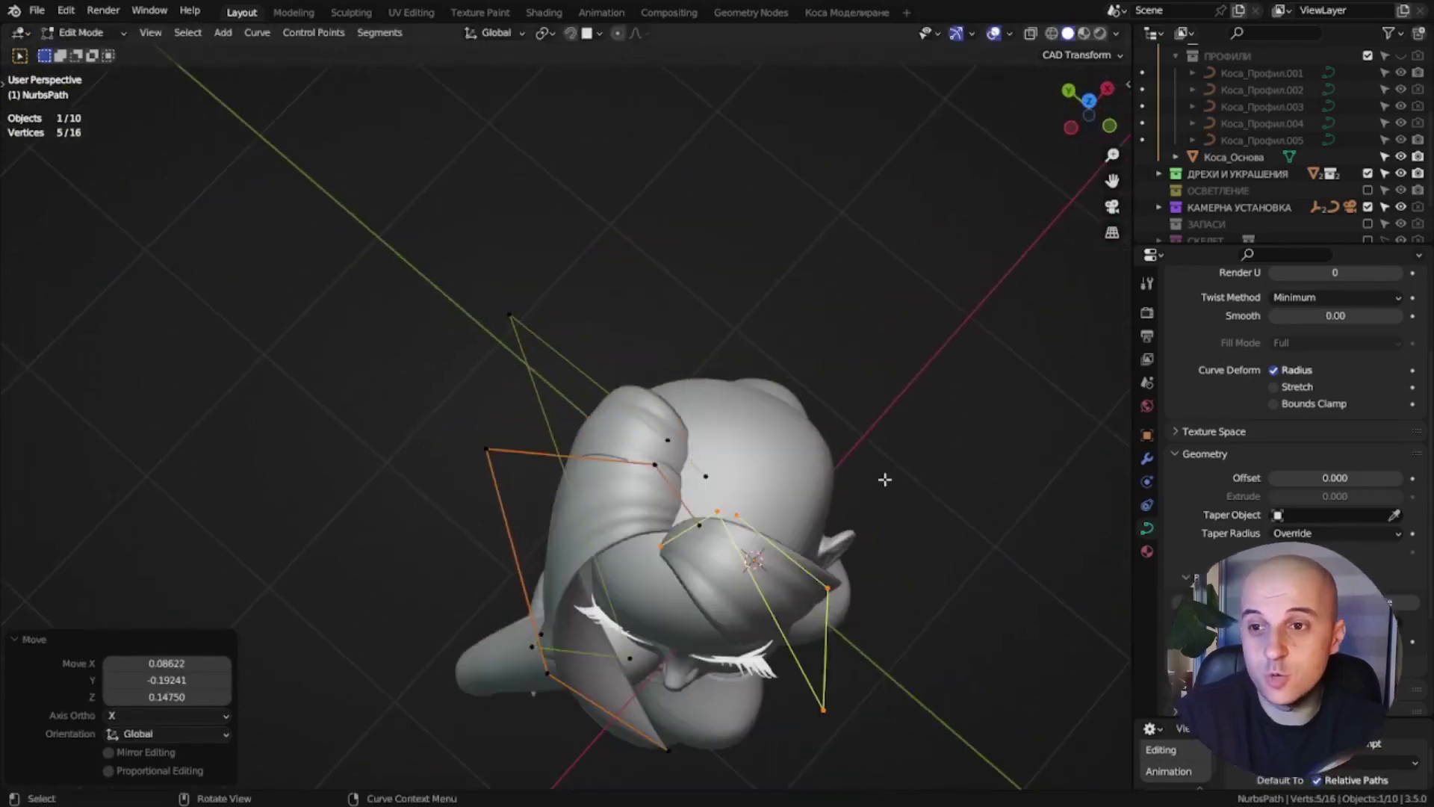
click(543, 287)
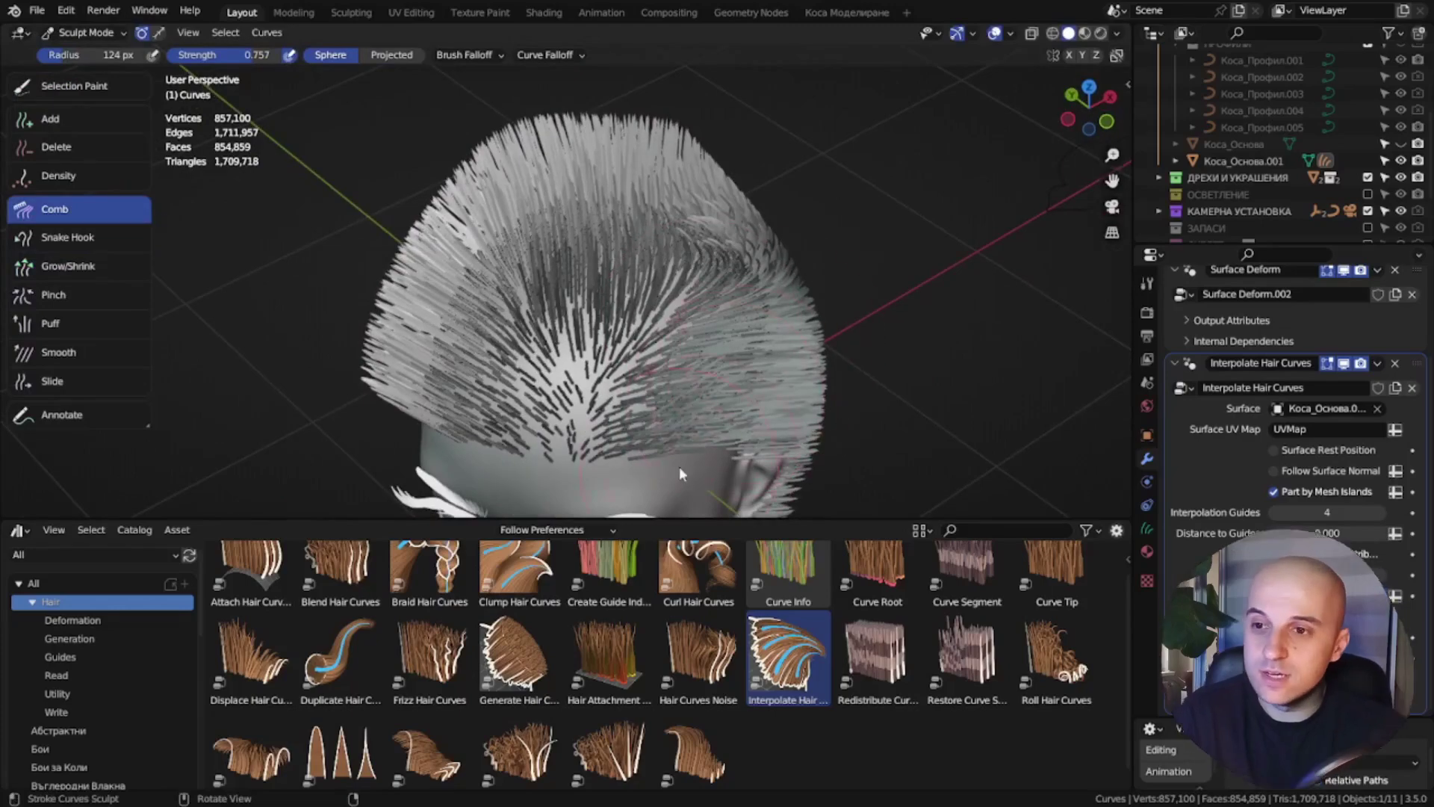
- Comb the hair curves on the side of the scalp downward
drag(751, 340, 774, 387)
mouse_move(792, 274)
mouse_down()
mouse_move(800, 387)
mouse_move(805, 336)
mouse_up()
middle_drag(447, 396, 433, 400)
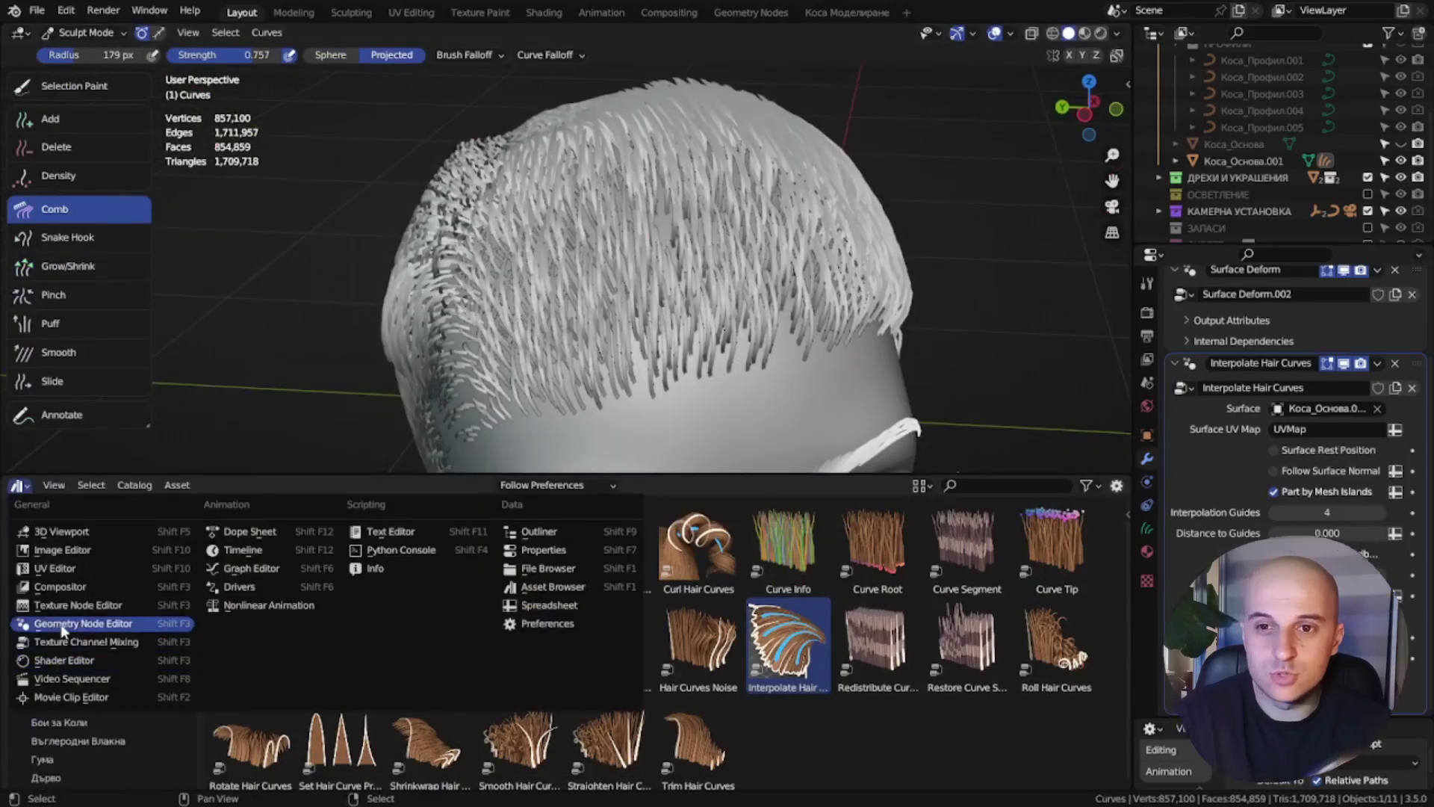
- Replace the asset browser with the Geometry Node Editor and examine the join and ID sections of the Interpolate Hair Curves group
click(62, 625)
scroll(538, 633, down, 4)
scroll(590, 637, up, 5)
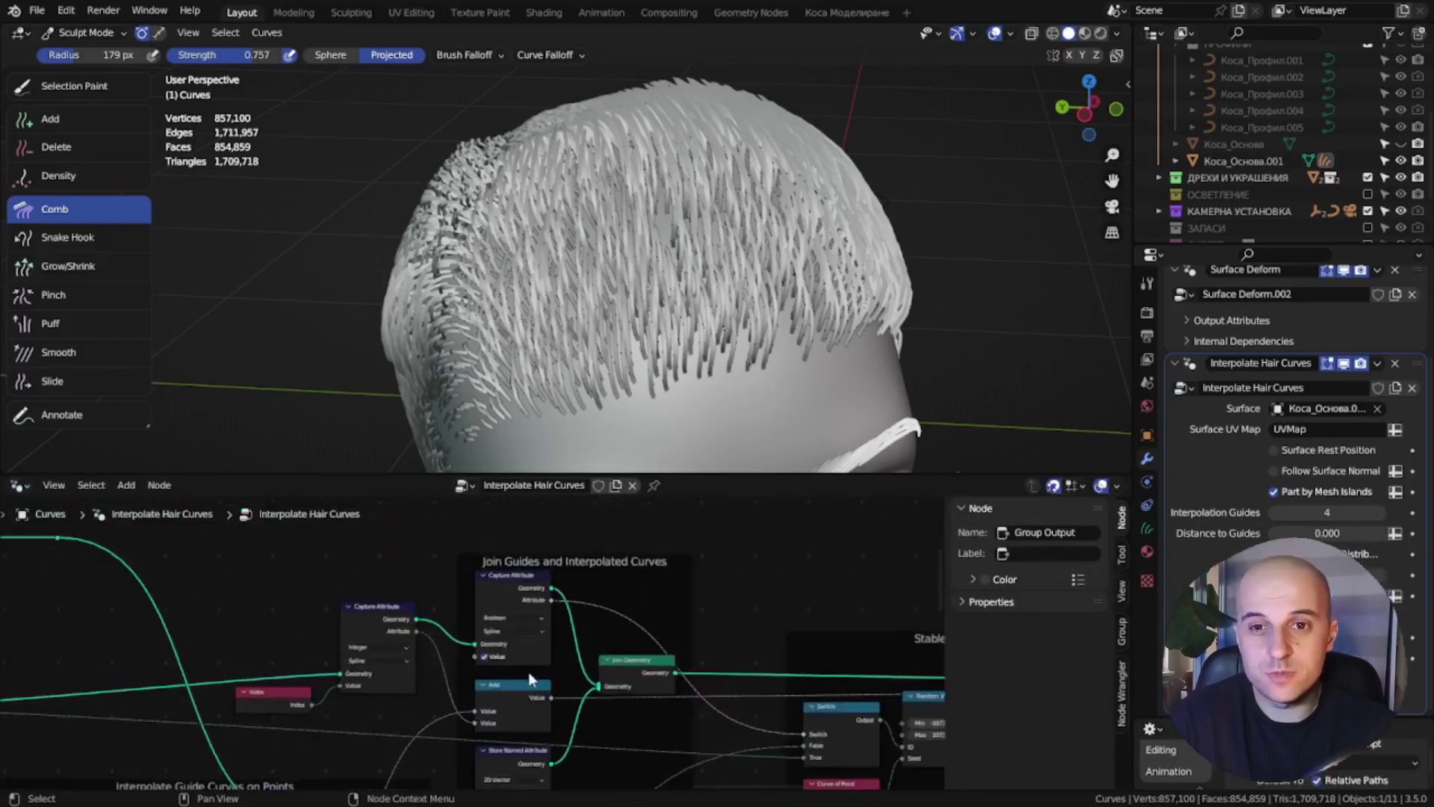
middle_drag(892, 640, 861, 634)
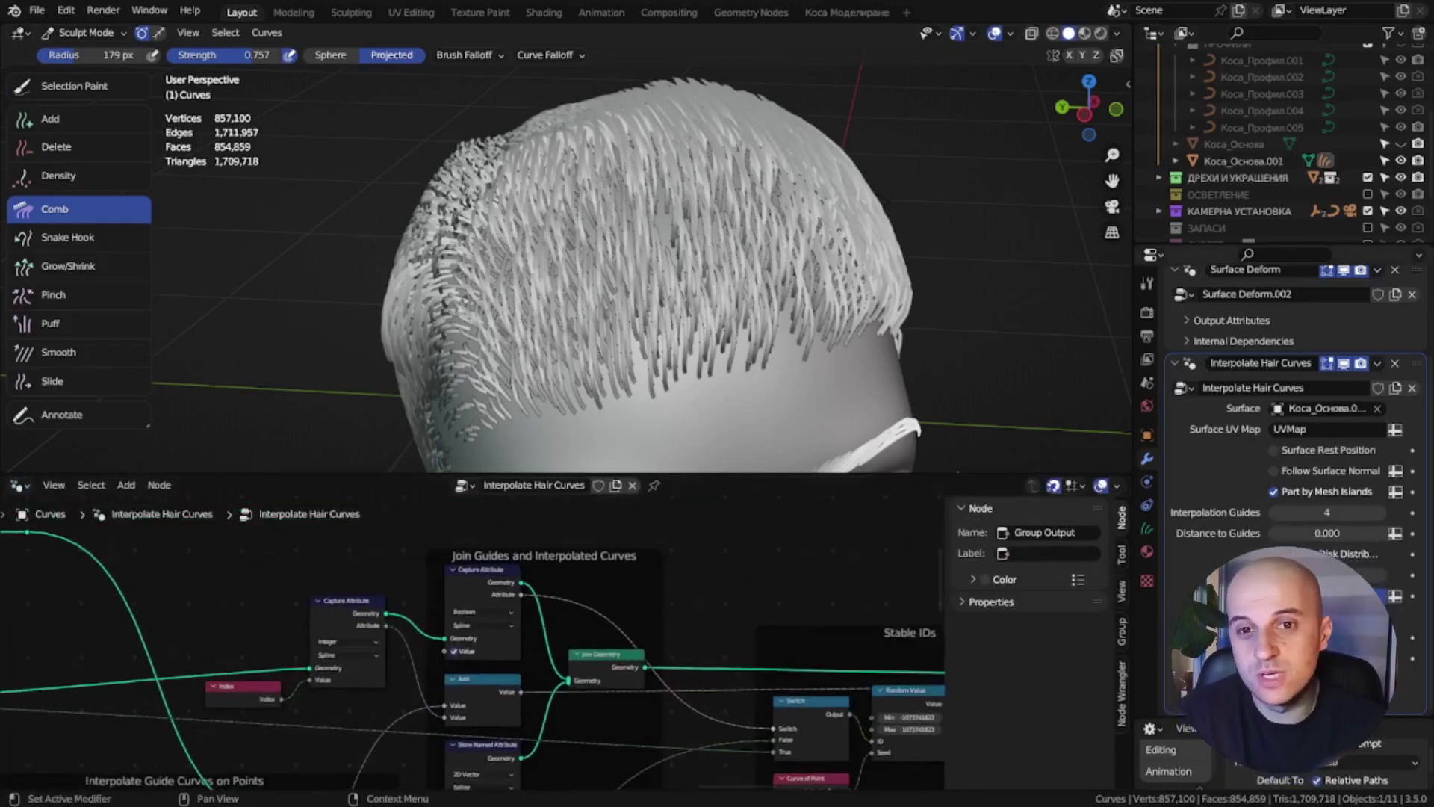
scroll(537, 611, down, 6)
middle_drag(537, 611, 641, 538)
scroll(649, 557, up, 7)
middle_drag(534, 631, 345, 700)
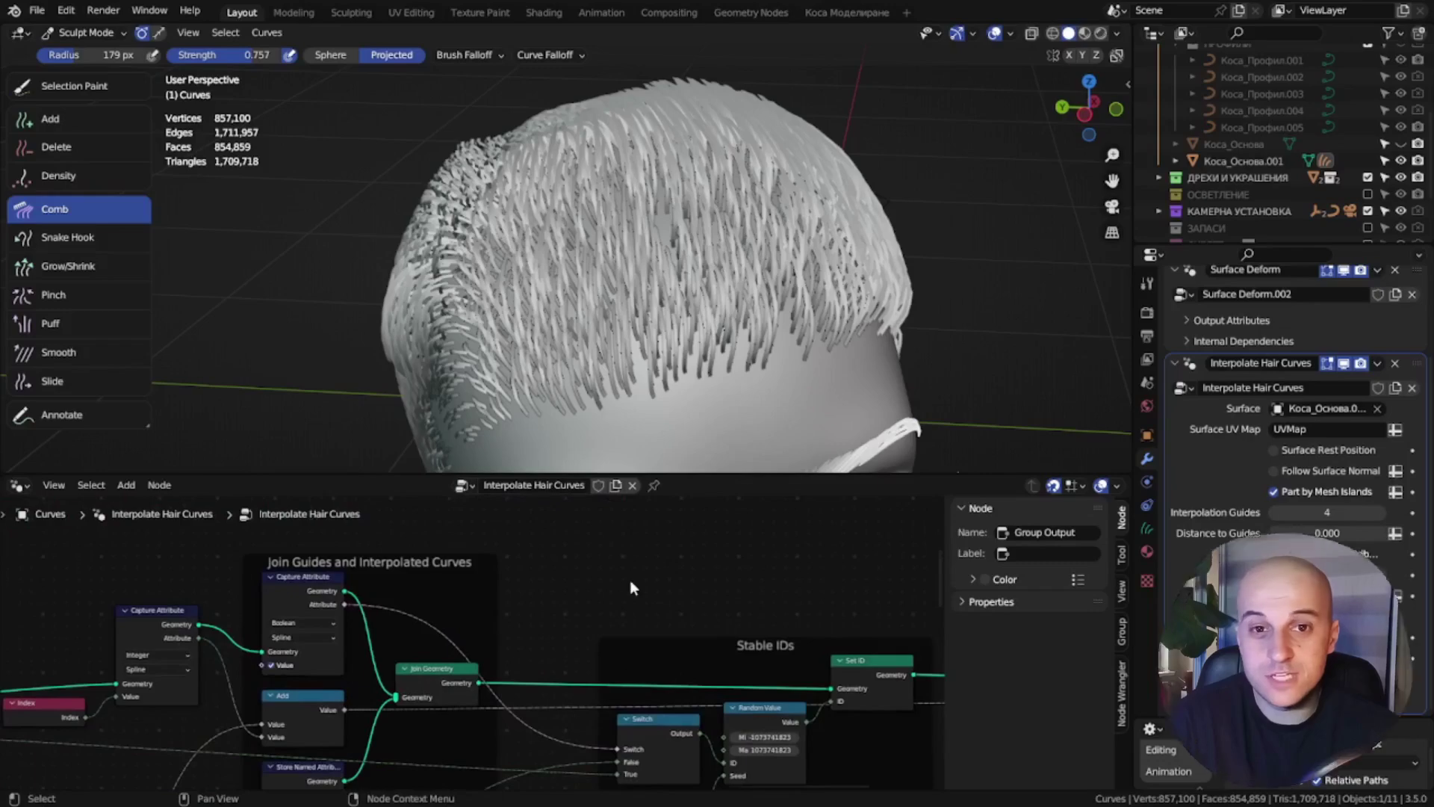
middle_drag(629, 581, 711, 558)
- Examine the overall Interpolate Hair Curves node network in the enlarged node editor, including normal sampling and distance culling
middle_drag(837, 288, 6, 127)
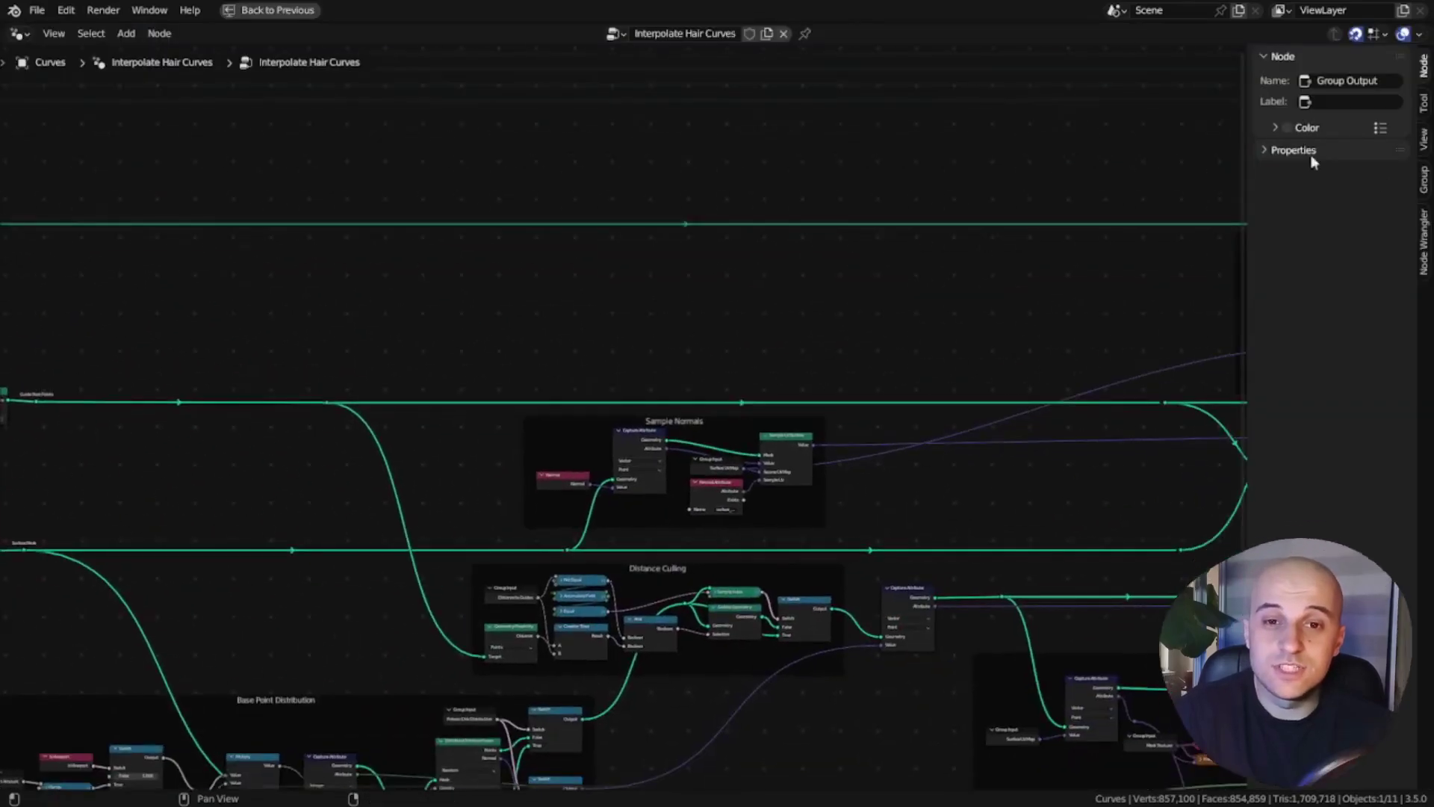
scroll(1131, 269, down, 3)
scroll(1131, 269, down, 5)
middle_drag(1210, 238, 535, 254)
scroll(624, 336, up, 7)
middle_drag(624, 336, 741, 278)
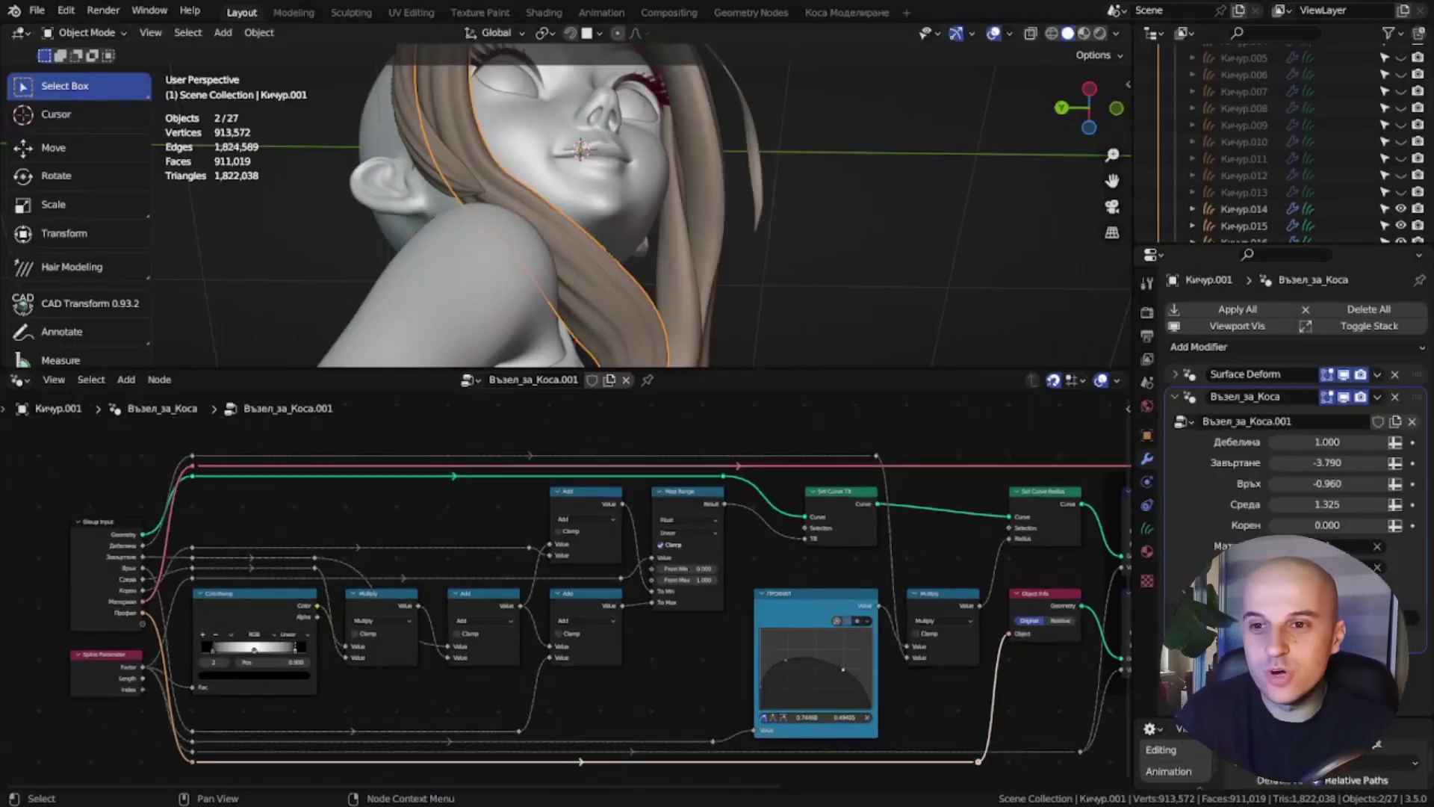
mouse_move(561, 642)
middle_down()
mouse_move(622, 626)
mouse_move(562, 632)
middle_up()
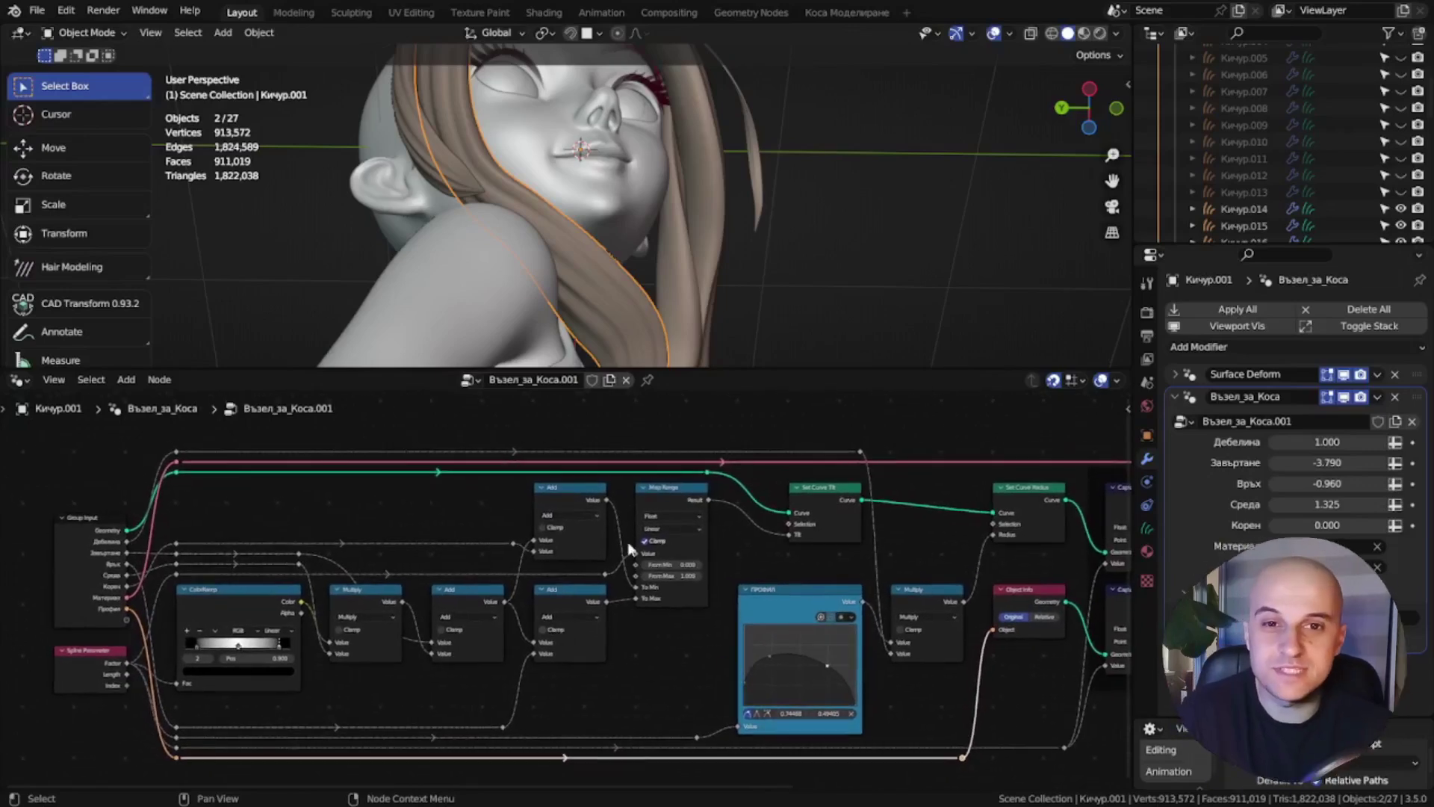
- Shrink the node editor to give the 3D view more room and examine the complete hairstyle on the character
drag(693, 371, 673, 626)
middle_drag(669, 523, 678, 468)
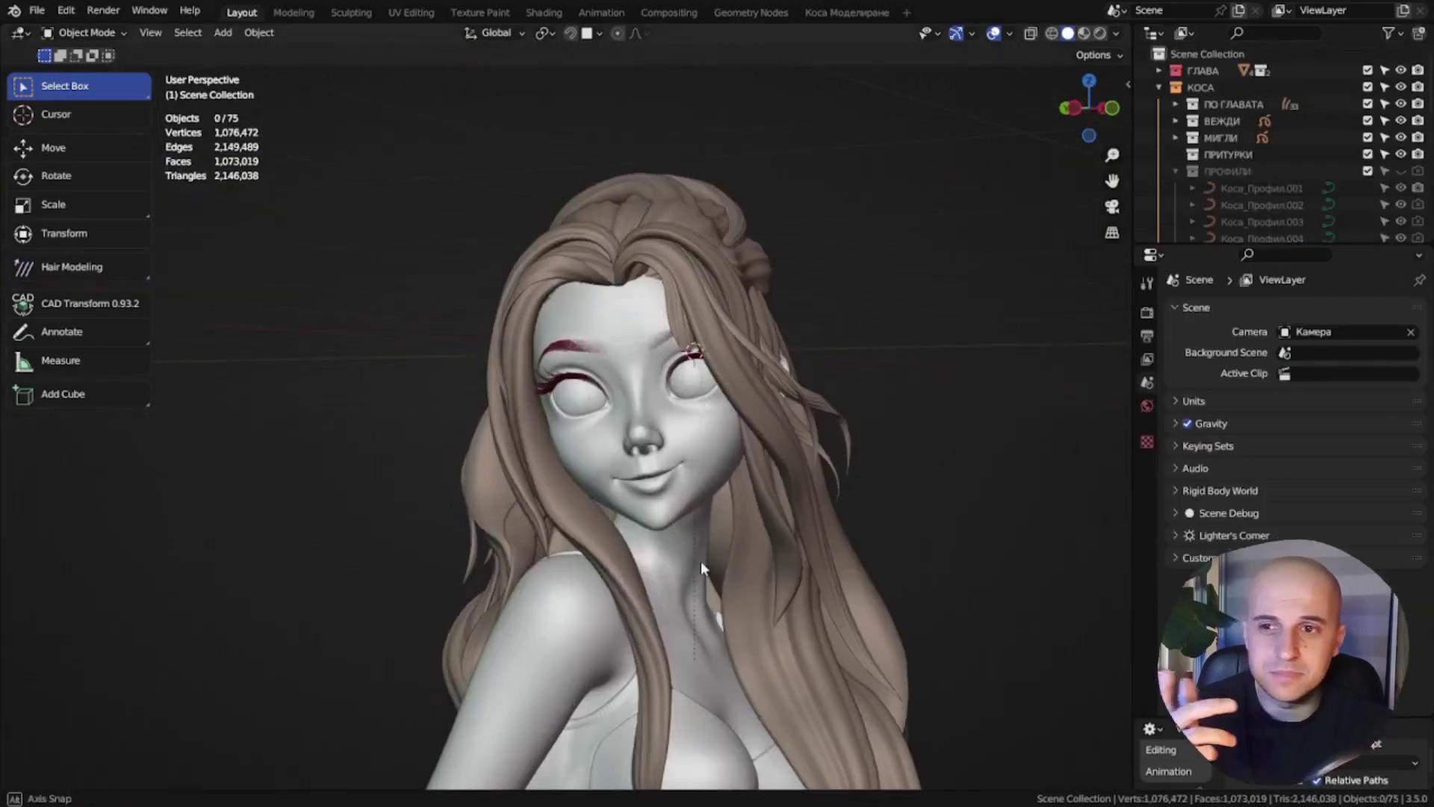
middle_drag(752, 570, 708, 556)
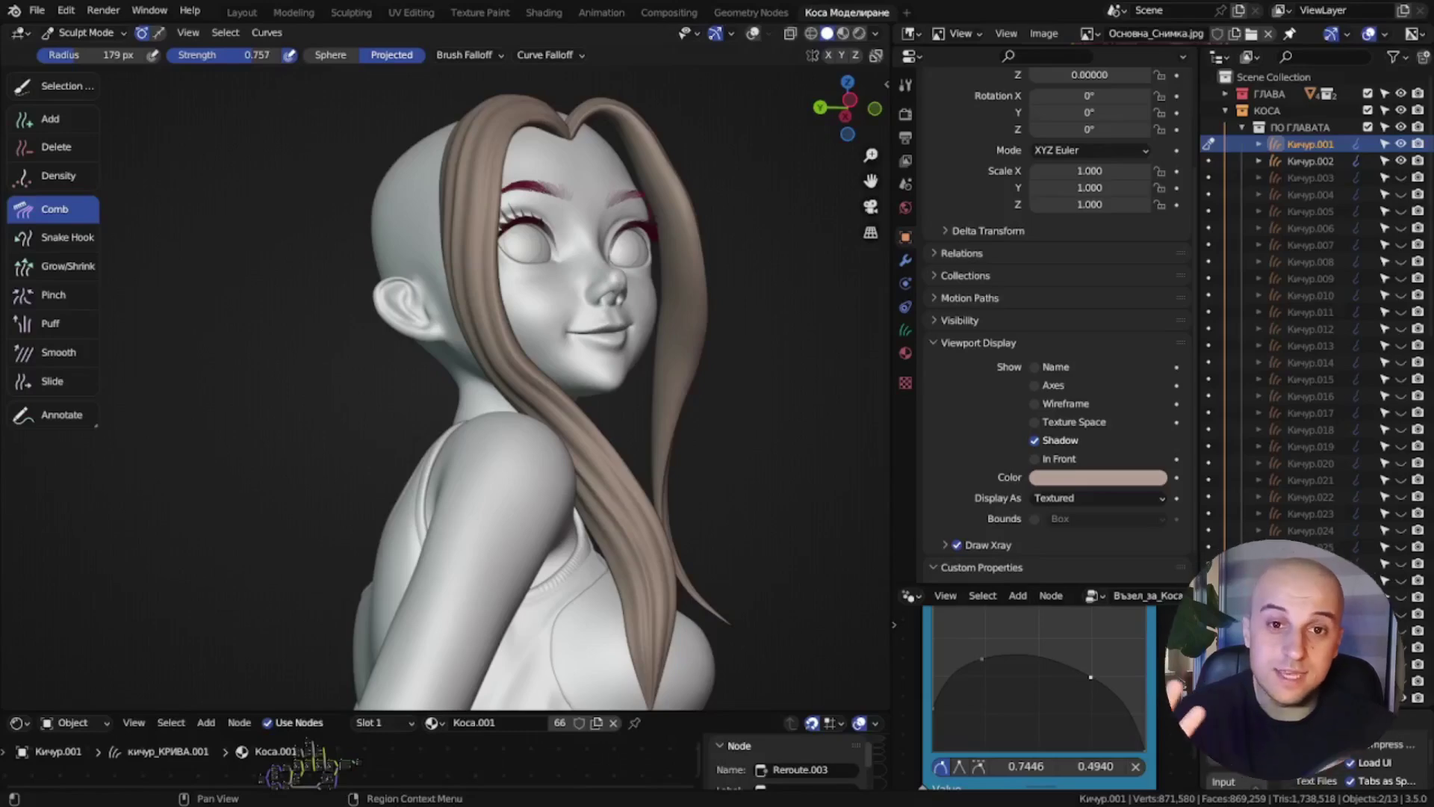
- Comb the tip of strand Кичур.001 outward with a 275 px brush and pick a profile curve for the strand
key(f)
click(683, 426)
middle_drag(682, 426, 585, 398)
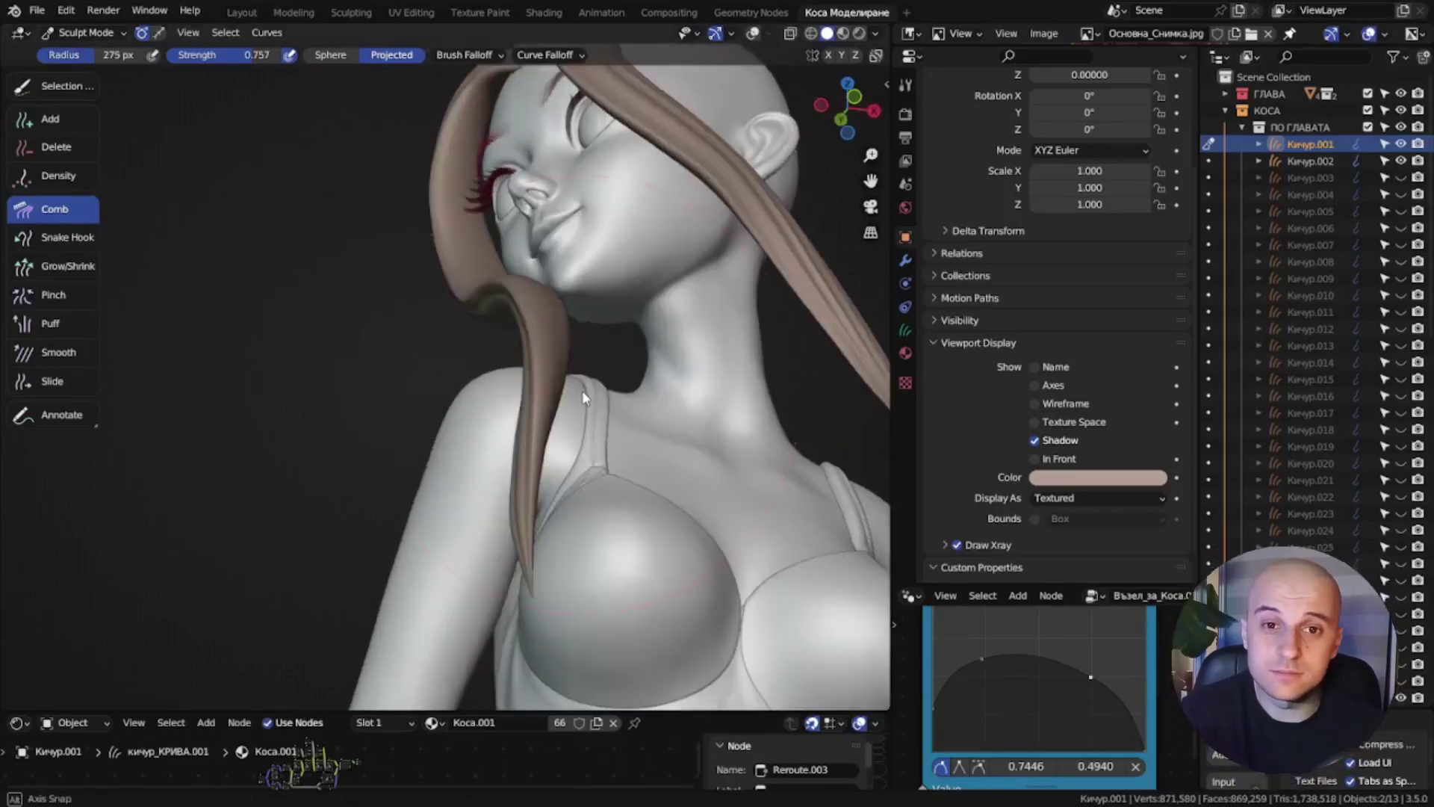
drag(538, 603, 336, 490)
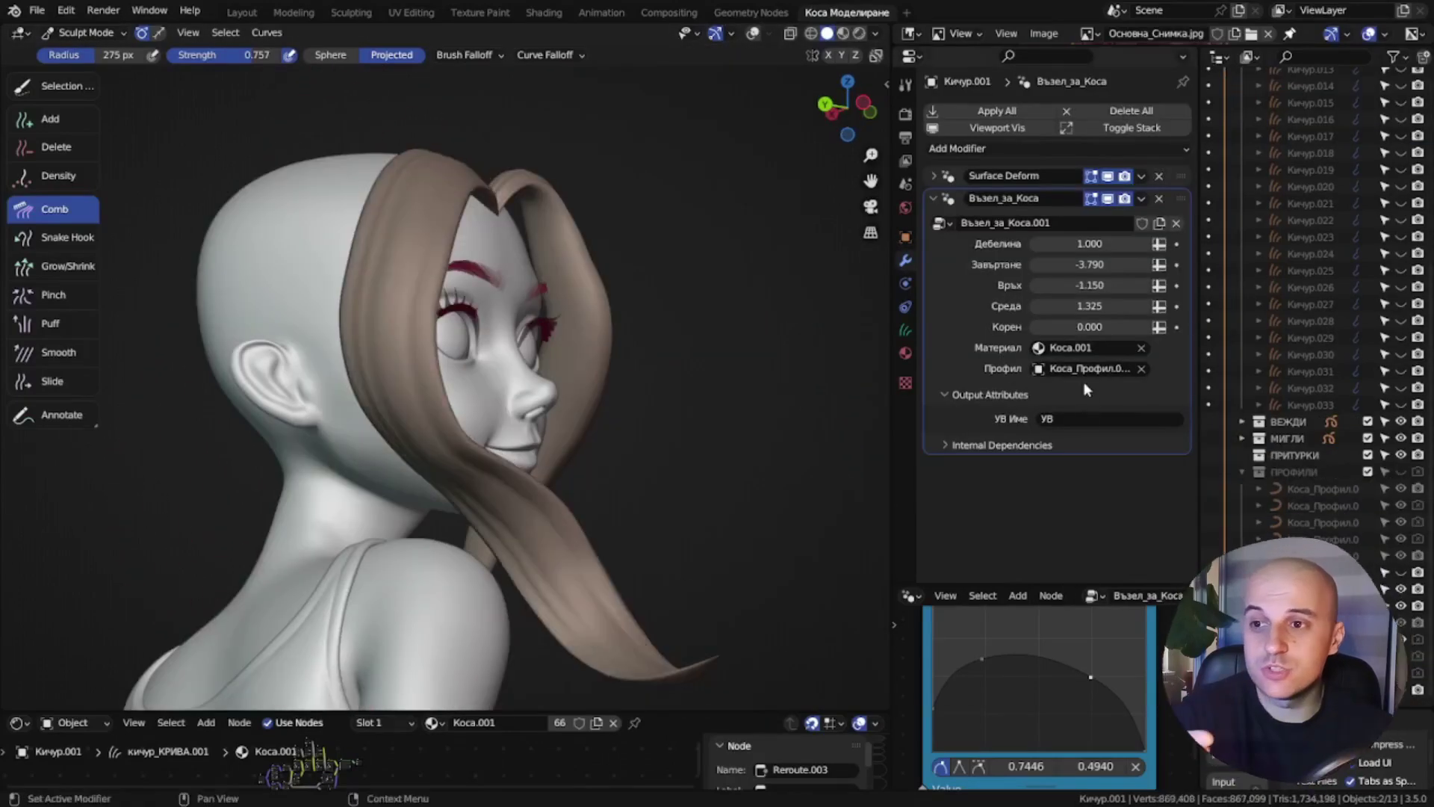
click(1335, 541)
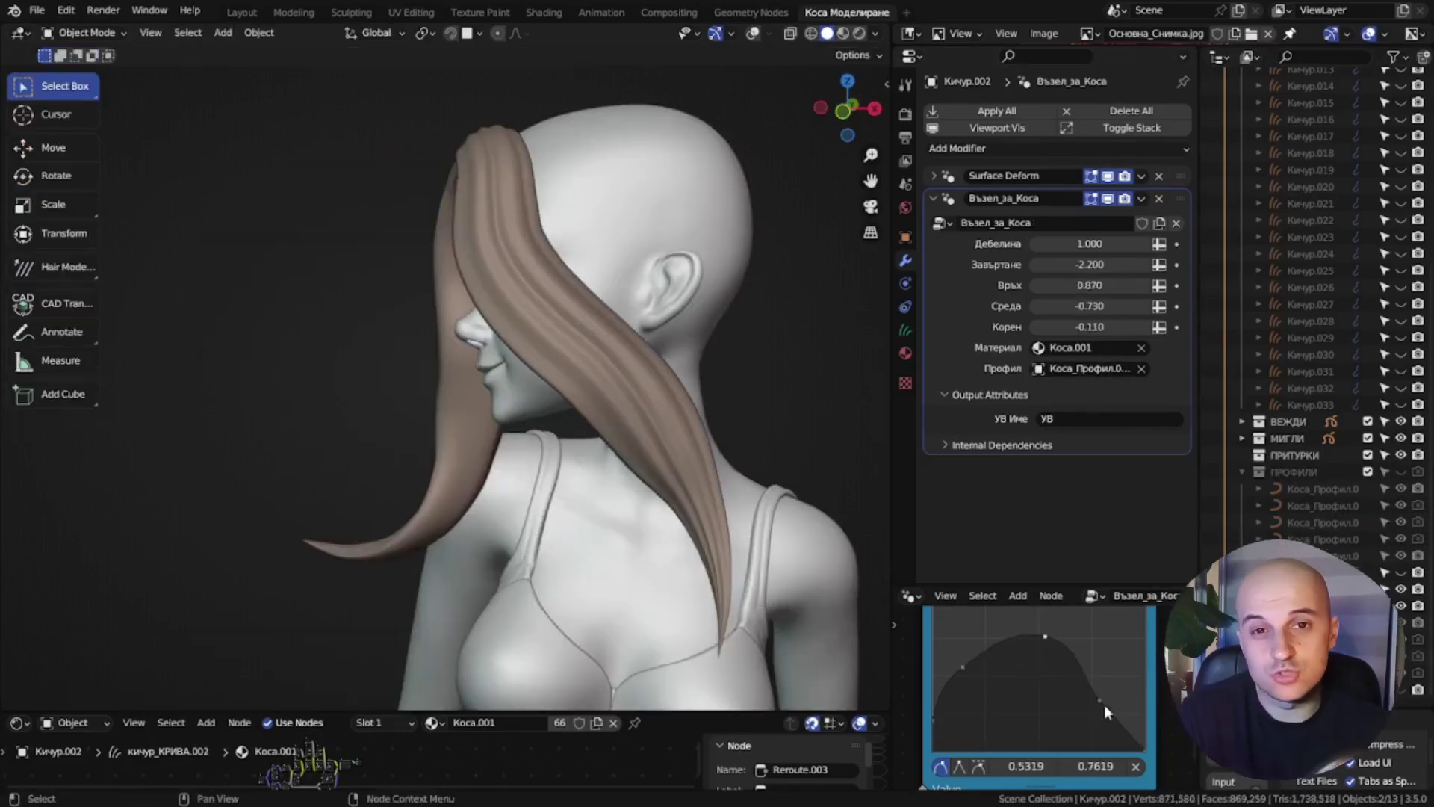
- Reshape the thickness curve of strand Кичур.002, lowering its first point and placing its last point at 0.8340, 0.3154
drag(1032, 627, 1031, 627)
drag(963, 666, 972, 685)
drag(1103, 700, 1106, 706)
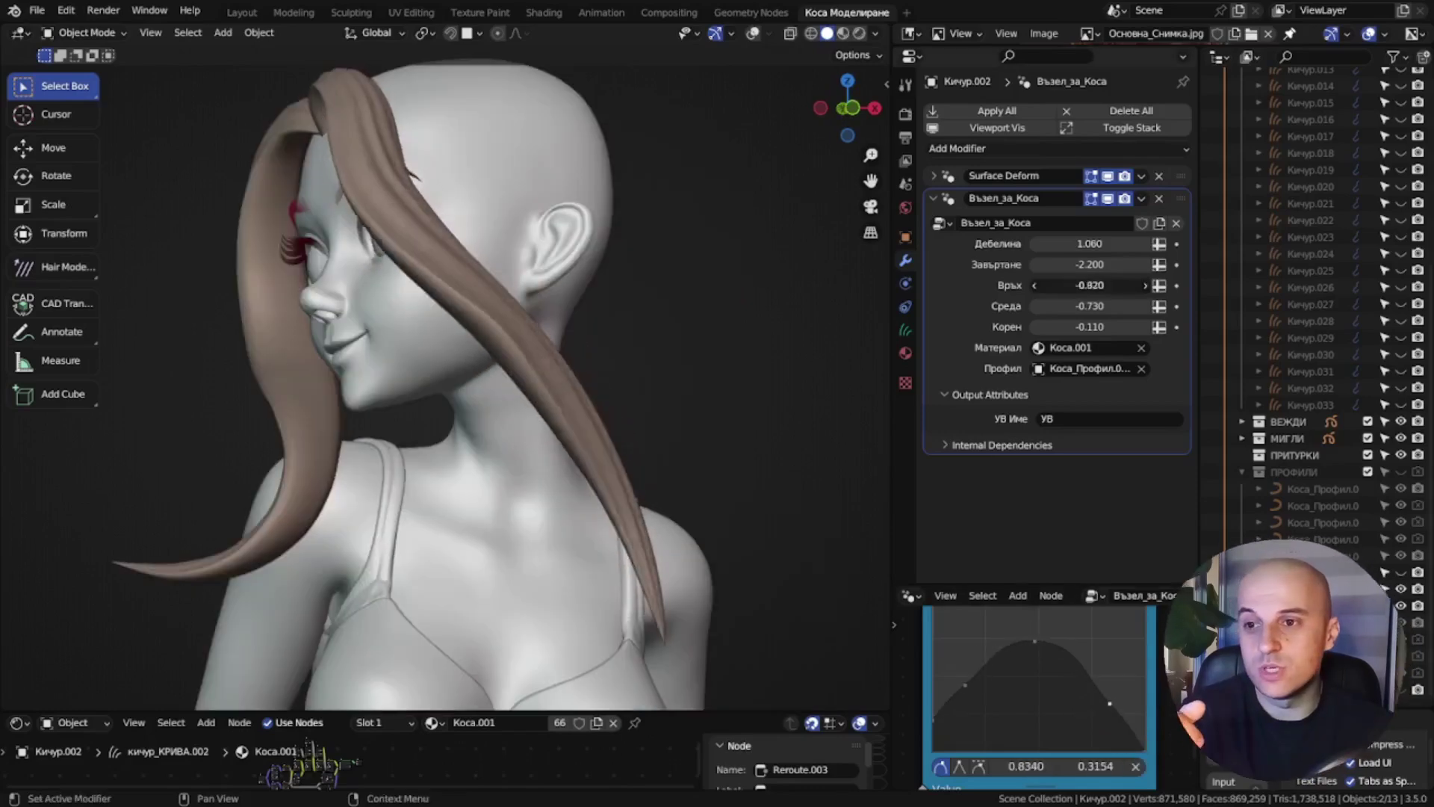
- Set the Корен value of strand Кичур.002 to 0.250 and inspect the strand's hair material up close
middle_drag(504, 220, 583, 371)
scroll(582, 372, up, 5)
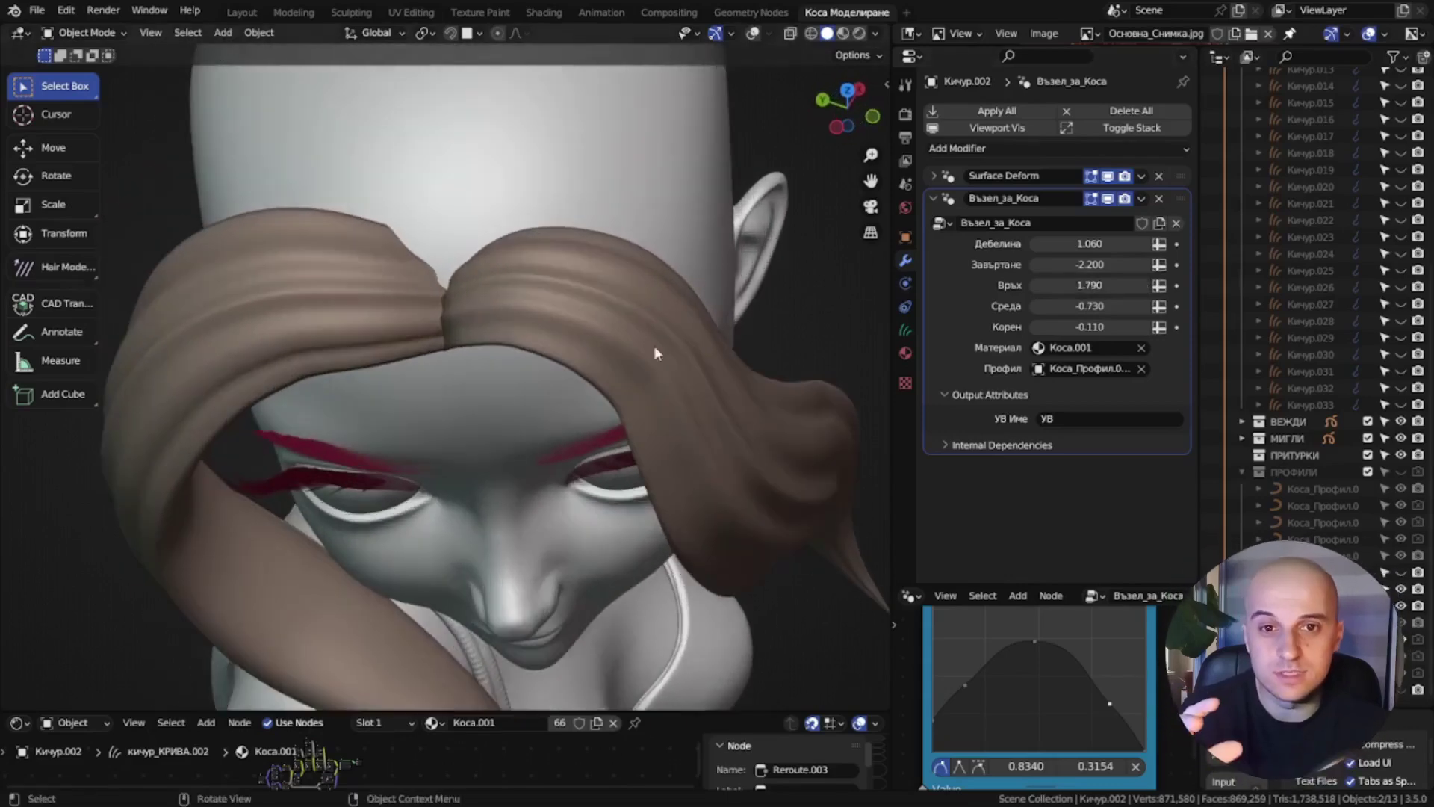
mouse_move(1115, 324)
mouse_down()
mouse_move(1098, 323)
mouse_move(1129, 324)
mouse_move(1113, 323)
mouse_up()
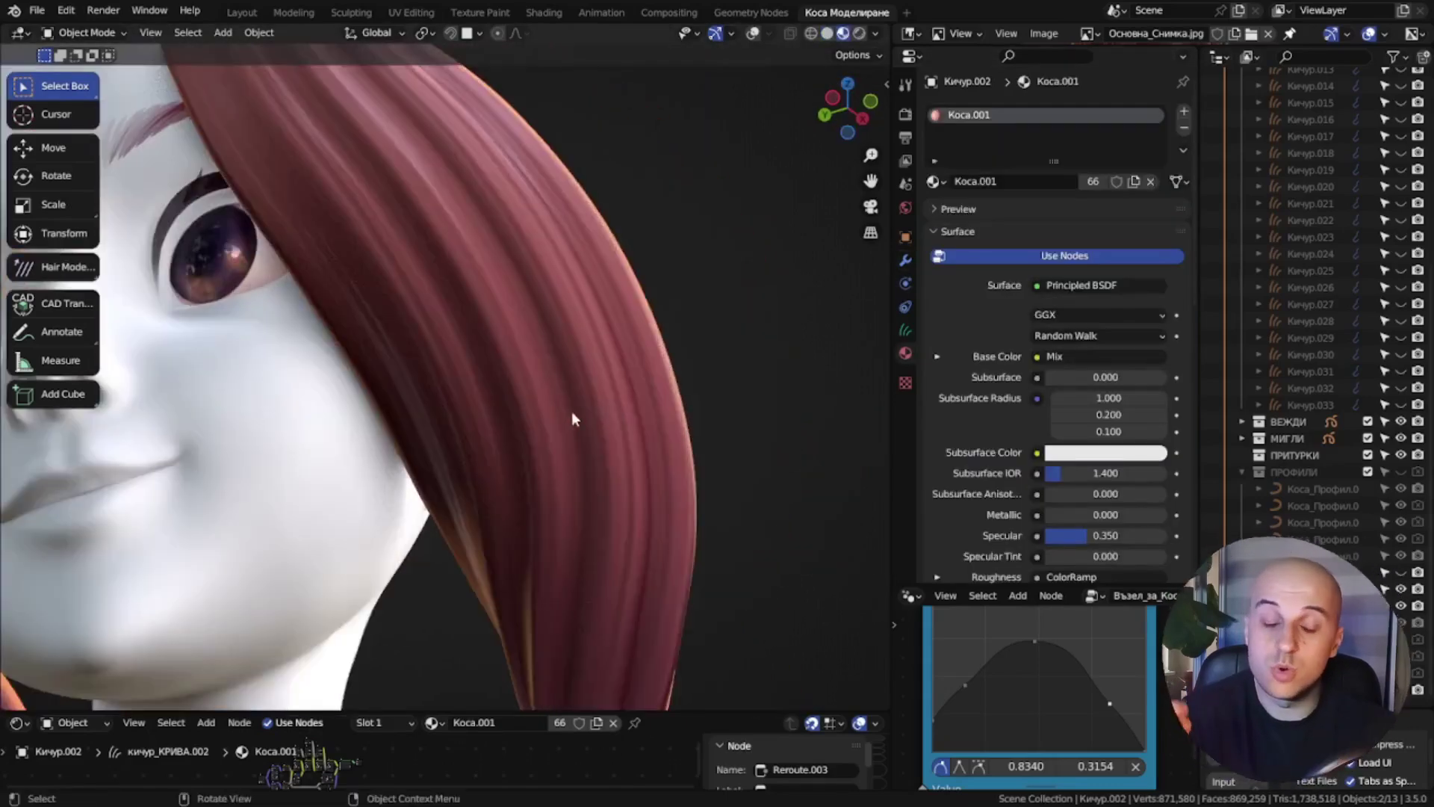
middle_drag(575, 419, 618, 346)
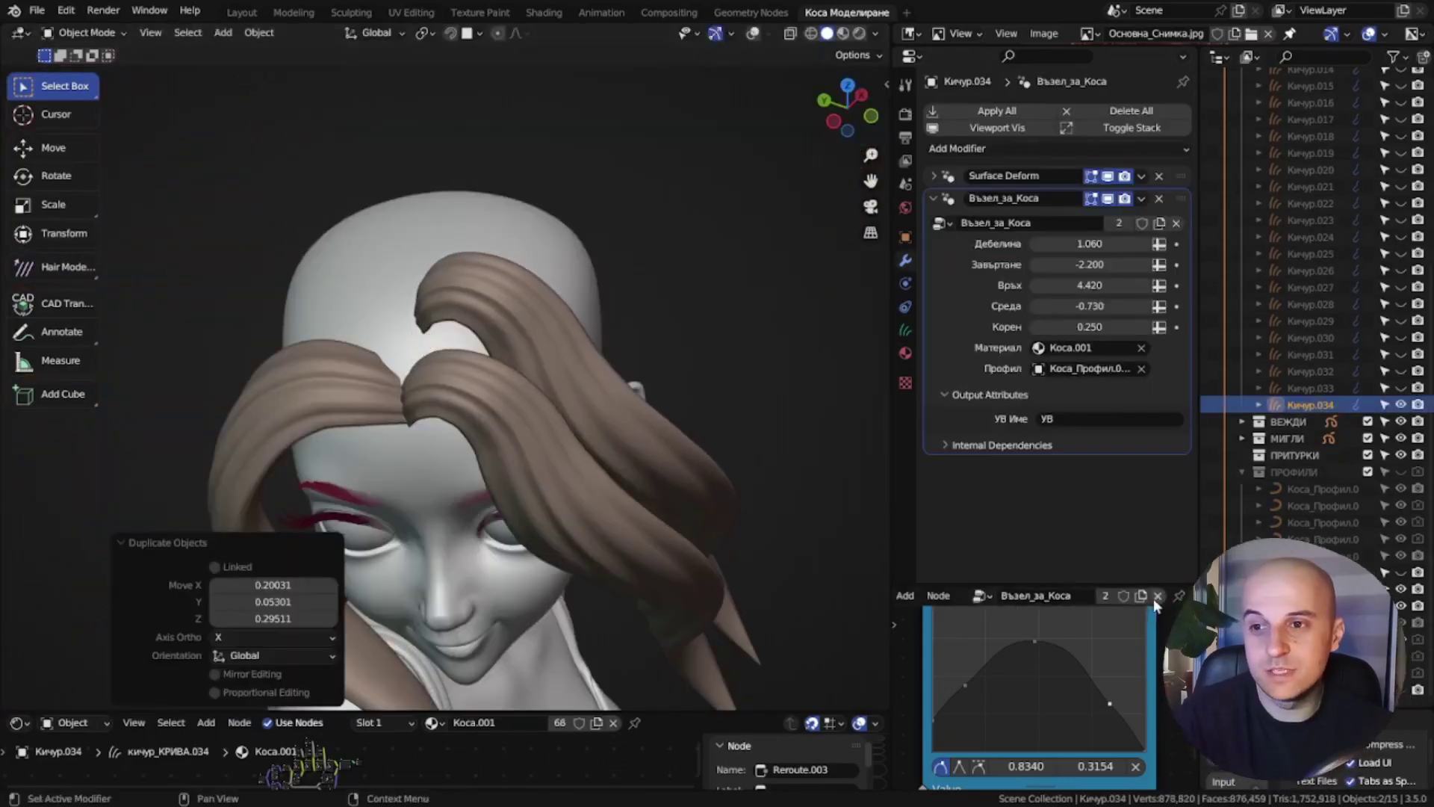
- Sculpt the duplicated strand Кичур.034 in Sculpt Mode, pulling it outward over the side of the head
middle_drag(508, 329, 536, 339)
key(ctrl+Tab)
click(549, 351)
key(shift+space)
click(479, 253)
scroll(493, 282, down, 3)
drag(523, 295, 737, 368)
middle_drag(736, 367, 526, 445)
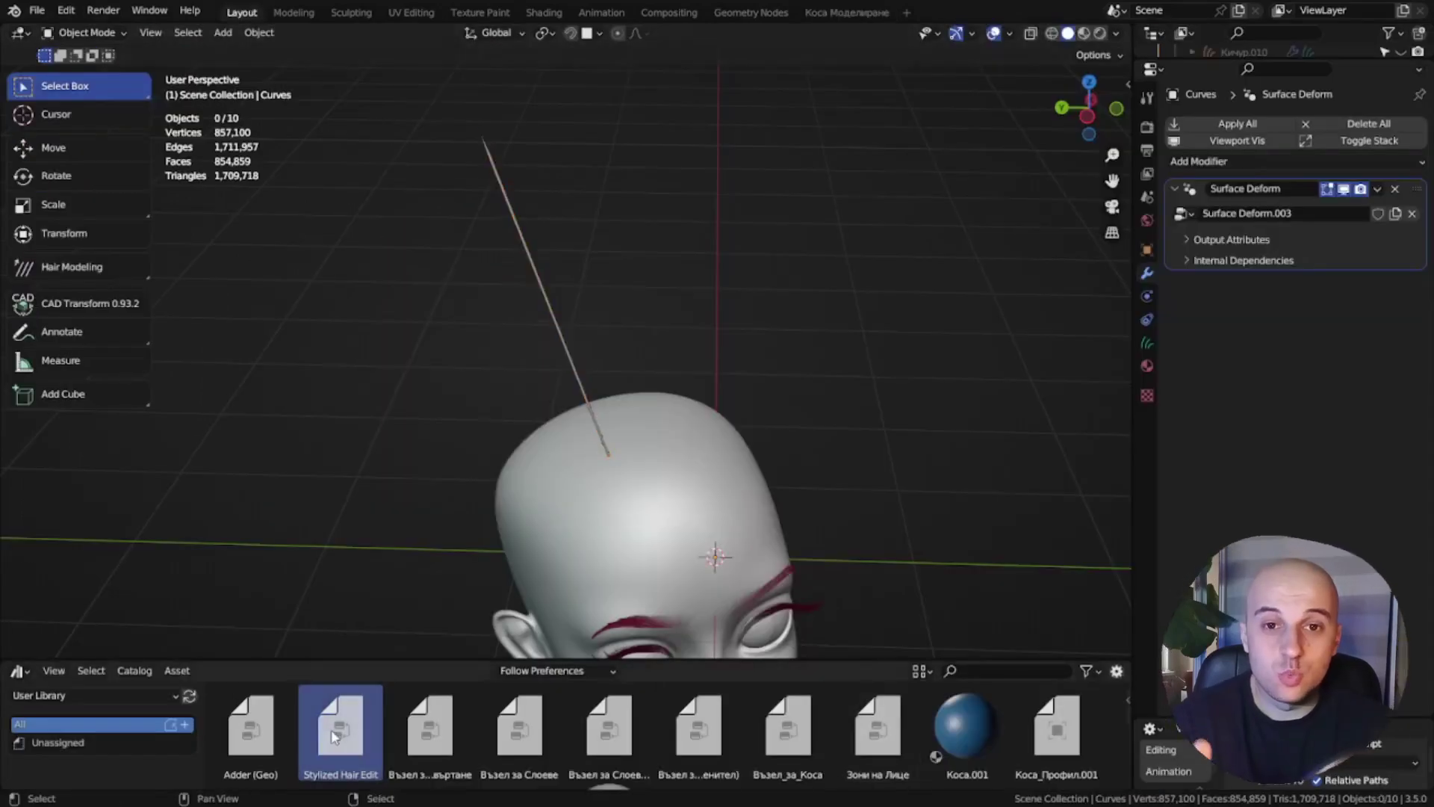
- Apply the Stylized Hair Edit asset to the single hair curve on the scalp and assign a Коса_Профил curve as its profile
drag(340, 725, 549, 317)
drag(338, 660, 336, 714)
drag(1299, 61, 1291, 155)
click(1277, 92)
middle_drag(828, 321, 777, 307)
click(523, 238)
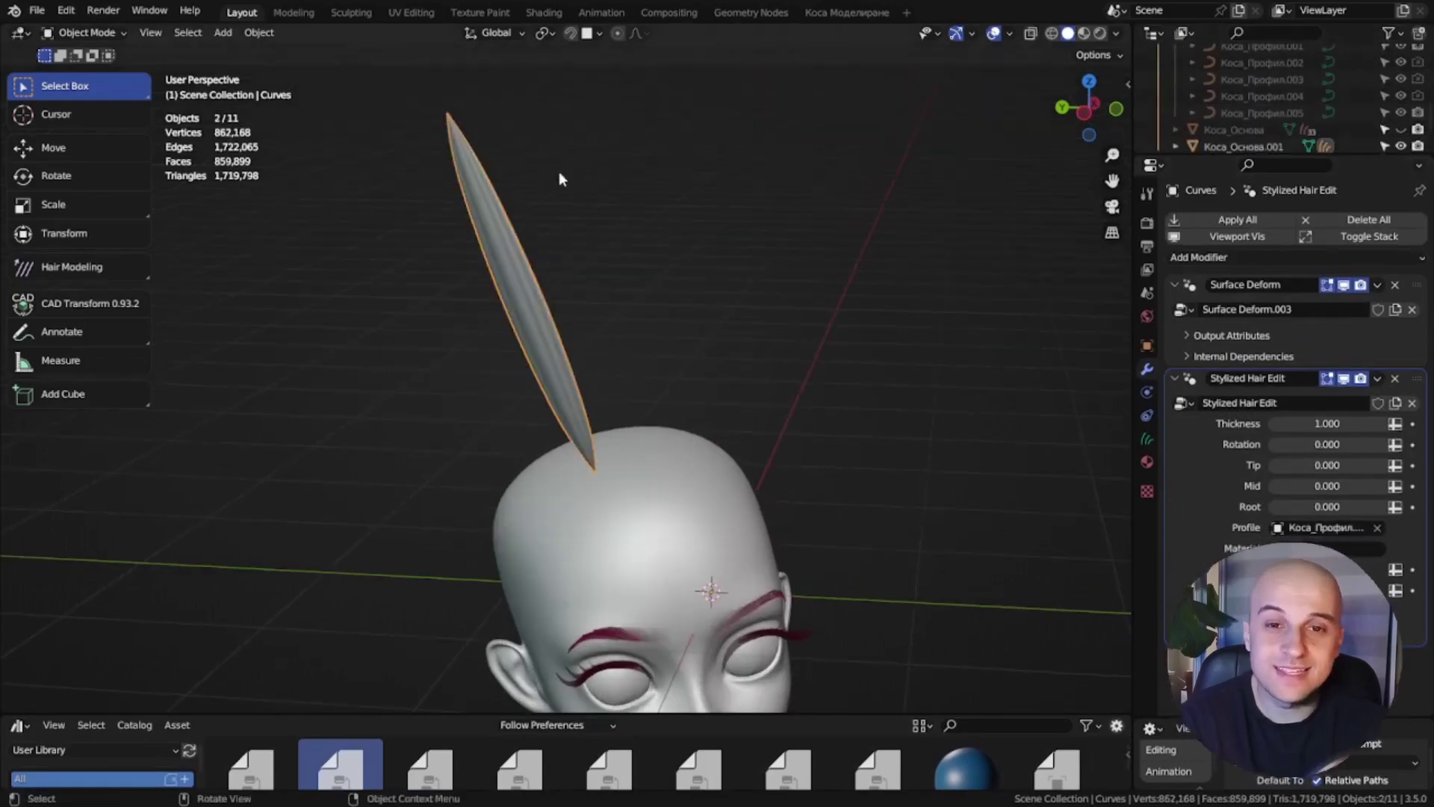
- Sculpt the thickened strand down and around the head in Sculpt Mode, undoing the last stroke
key(ctrl+Tab)
click(550, 323)
middle_drag(549, 328, 448, 316)
middle_drag(353, 310, 478, 308)
key(shift+space)
click(439, 365)
mouse_move(441, 359)
mouse_down()
mouse_move(416, 215)
mouse_move(216, 522)
mouse_up()
drag(338, 336, 375, 380)
middle_drag(377, 384, 919, 396)
drag(708, 358, 859, 473)
key(ctrl+z)
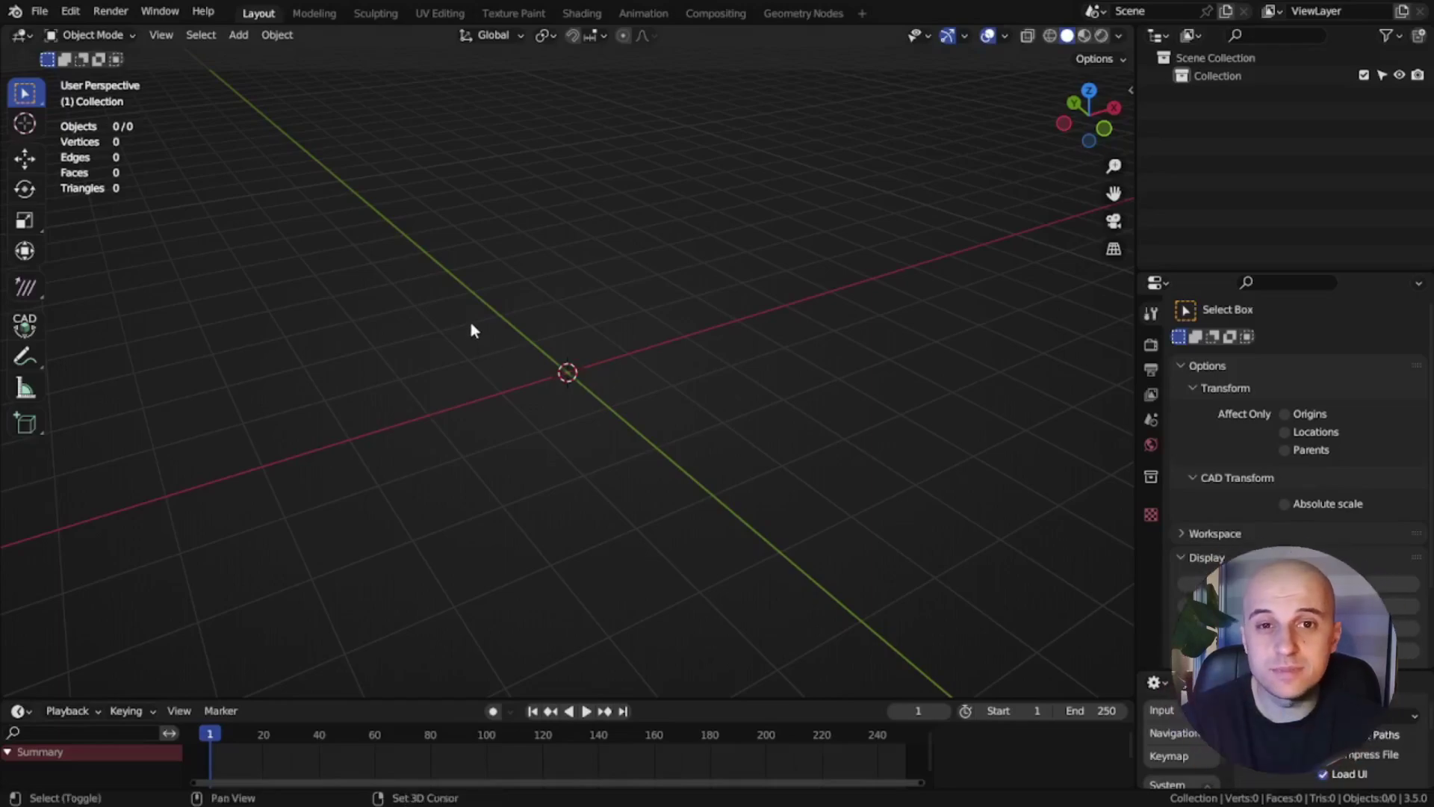
- Add a plane mesh at the origin of the empty scene and rename it BaseMesh
key(shift+a)
mouse_move(472, 325)
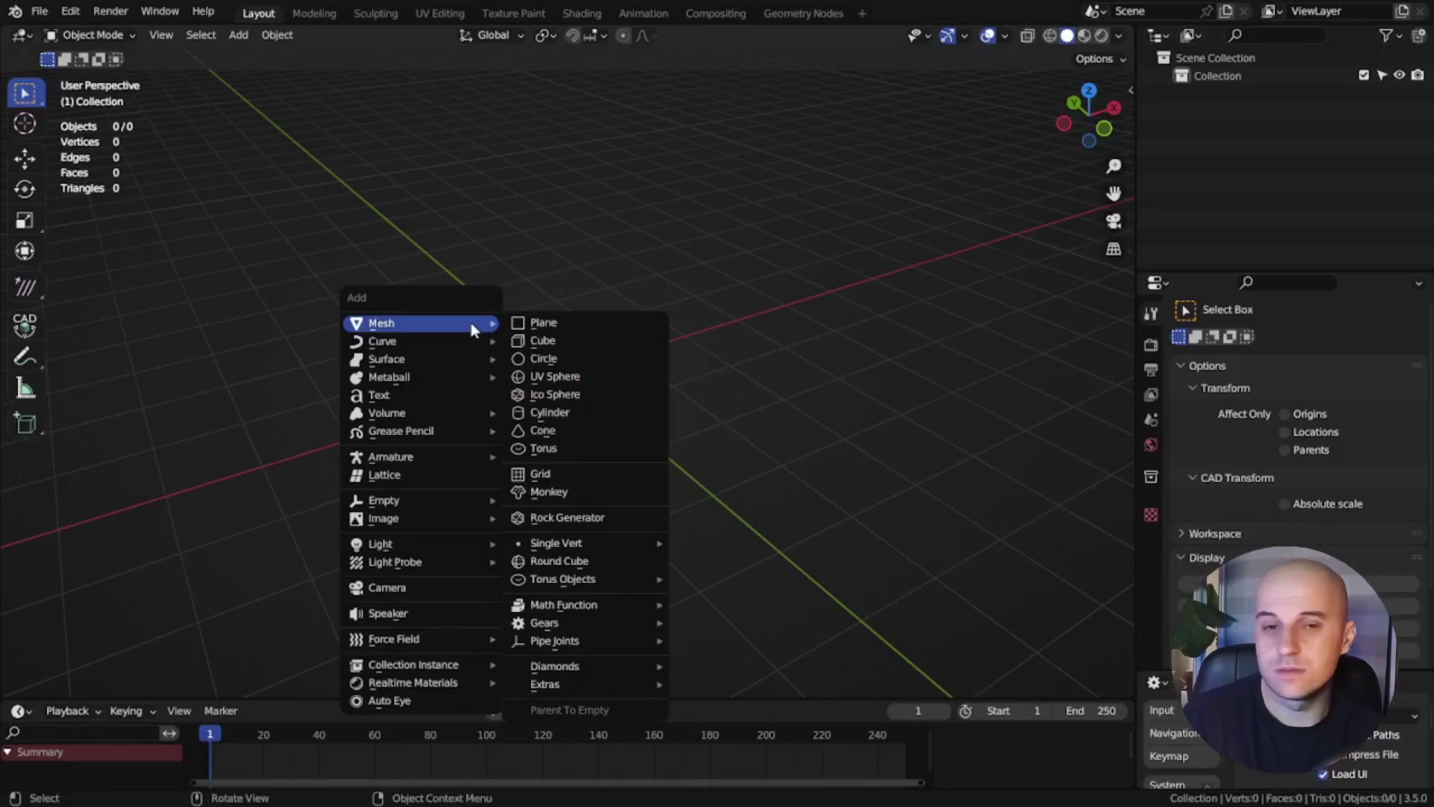
click(558, 322)
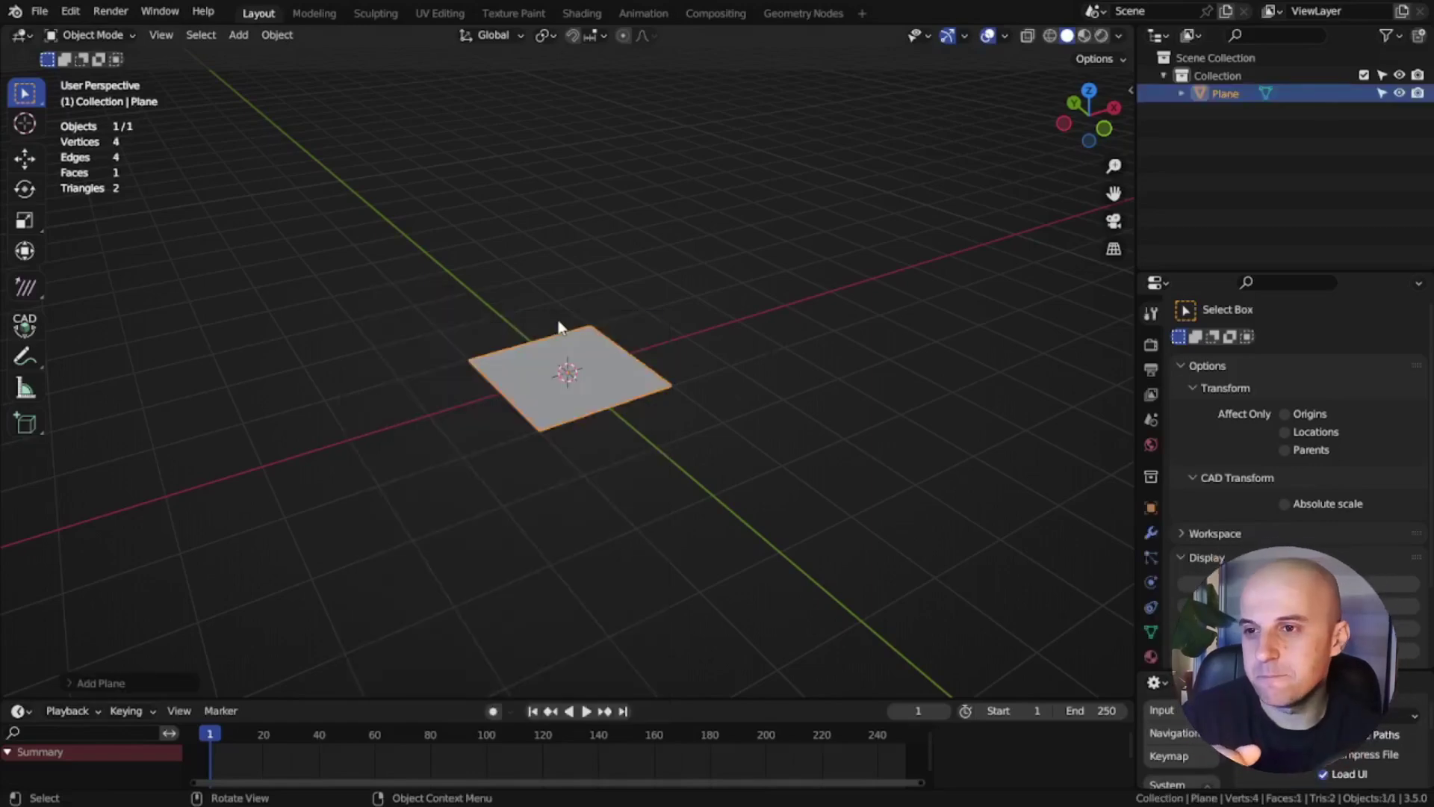
middle_drag(516, 347, 555, 367)
scroll(555, 367, up, 4)
key(F2)
text(BaseMesh)
key(Return)
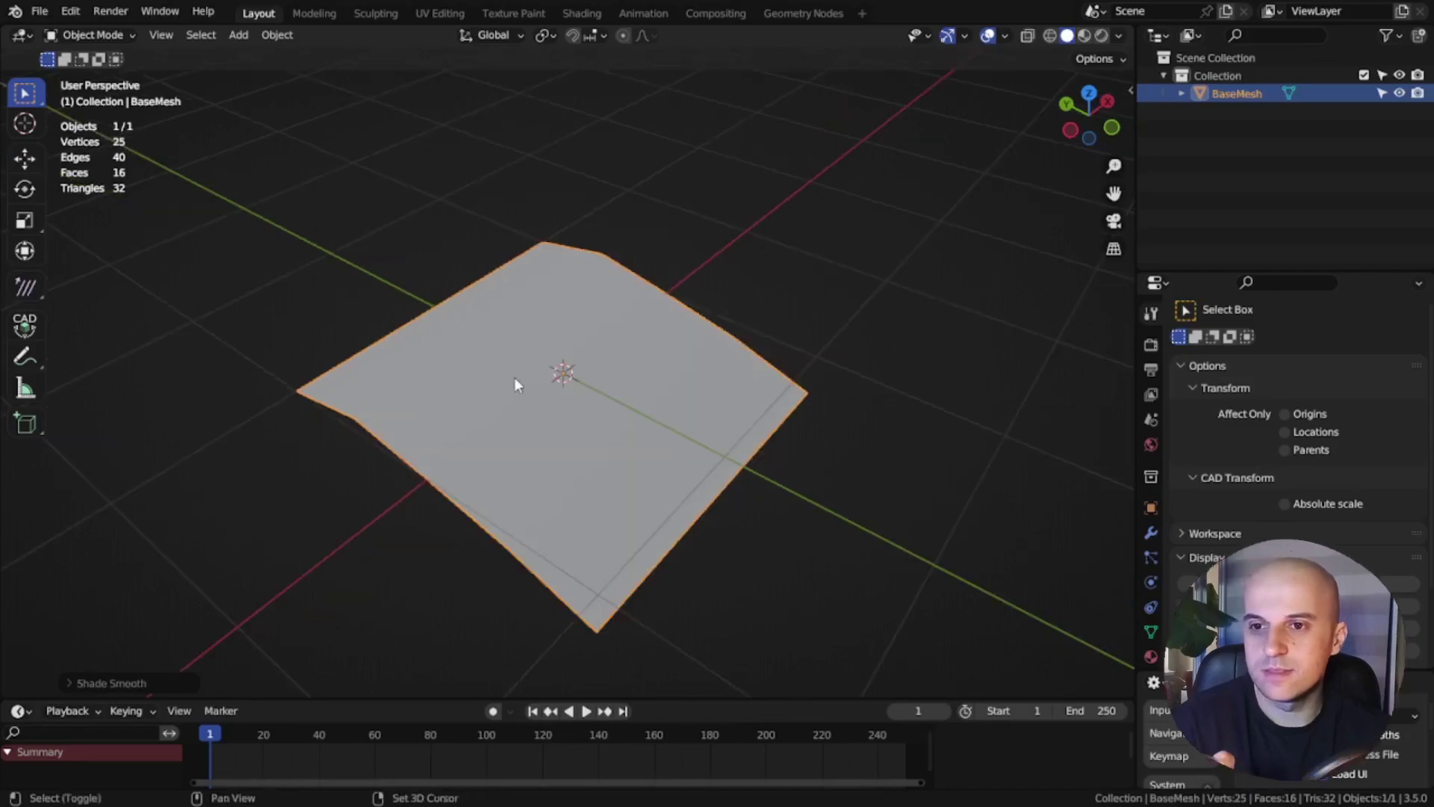
- Add an Empty Hair curves object to BaseMesh and expand BaseMesh in the scene hierarchy
key(shift+a)
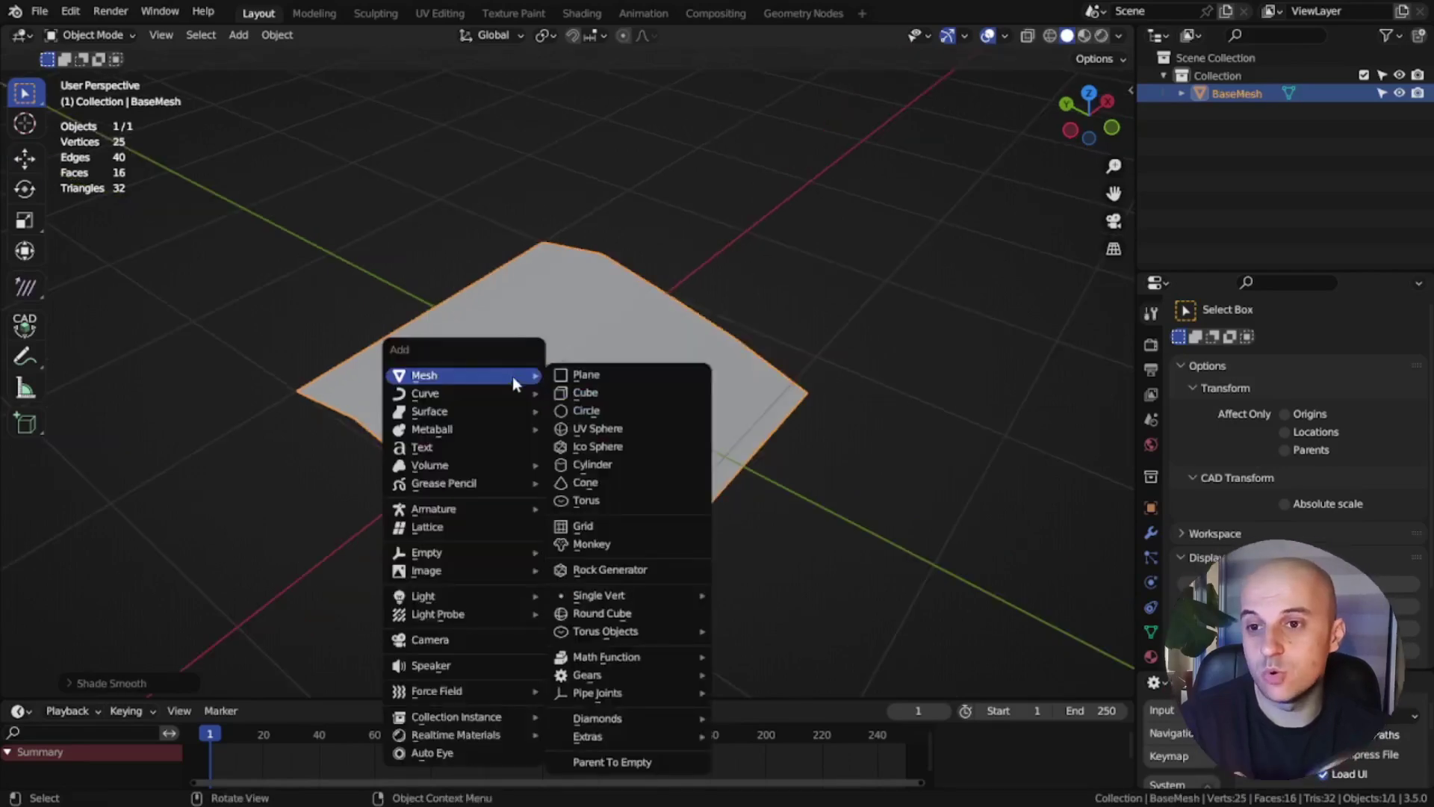
mouse_move(507, 399)
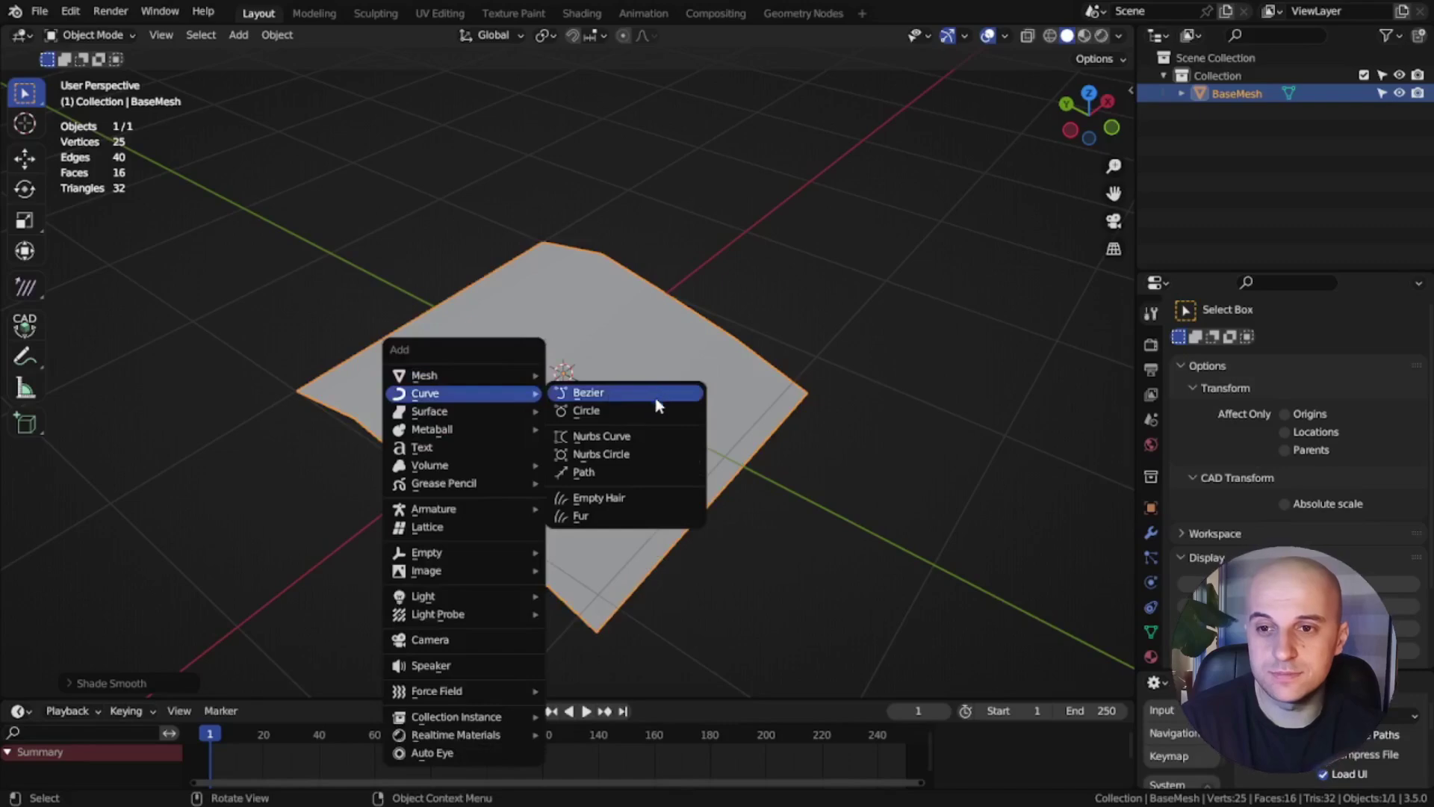
click(642, 498)
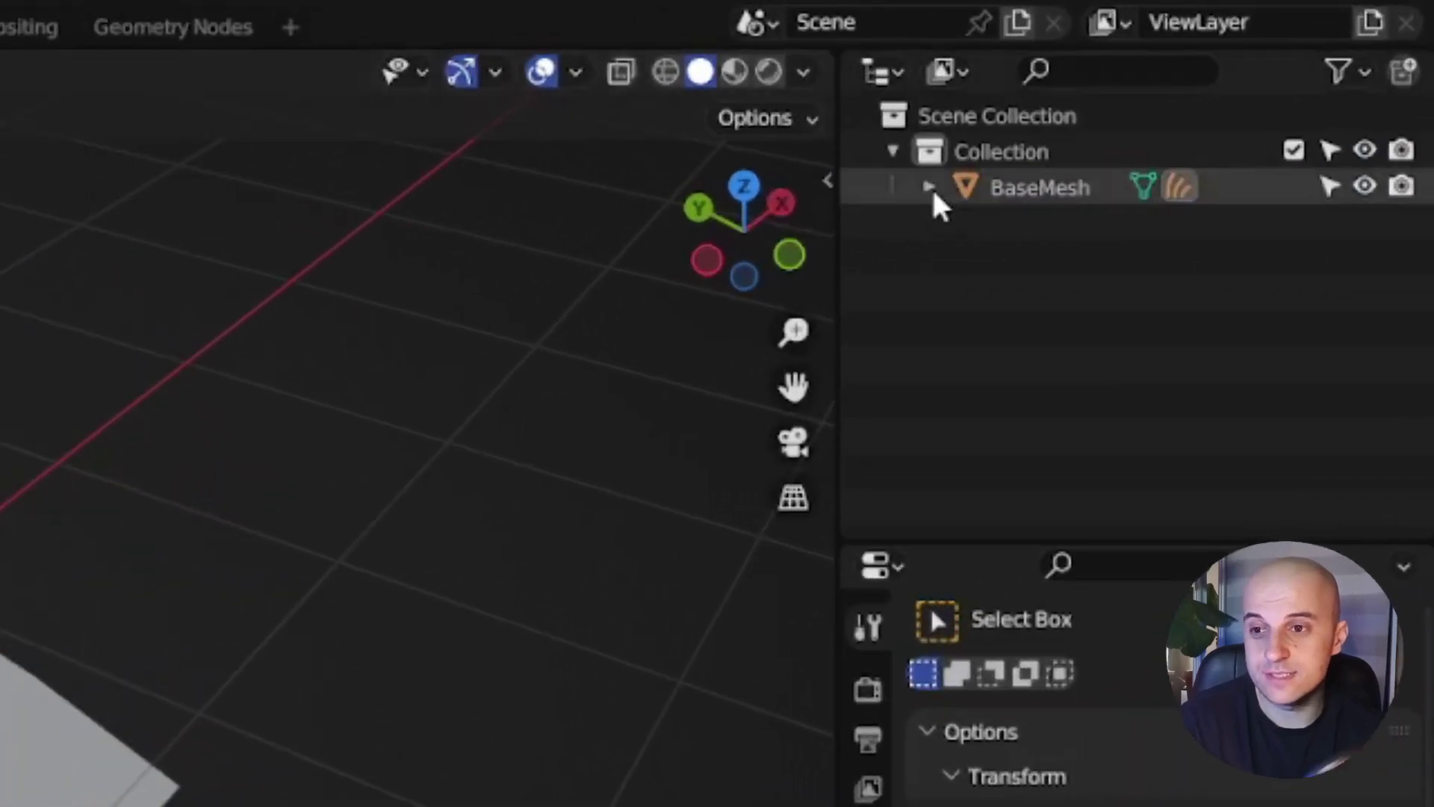
click(931, 192)
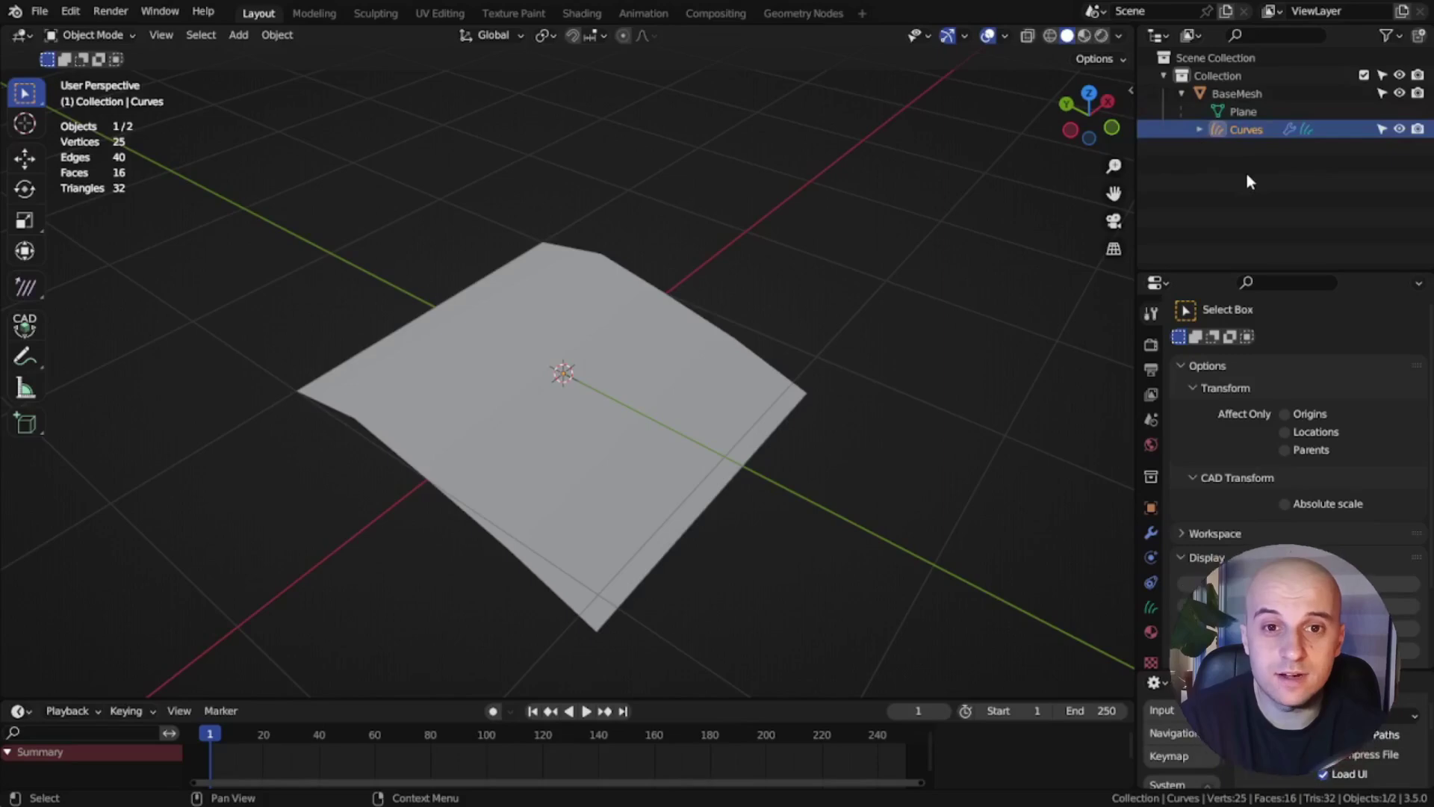
- Switch the Curves object to Sculpt Mode with tool names shown and activate the Add brush
key(ctrl+Tab)
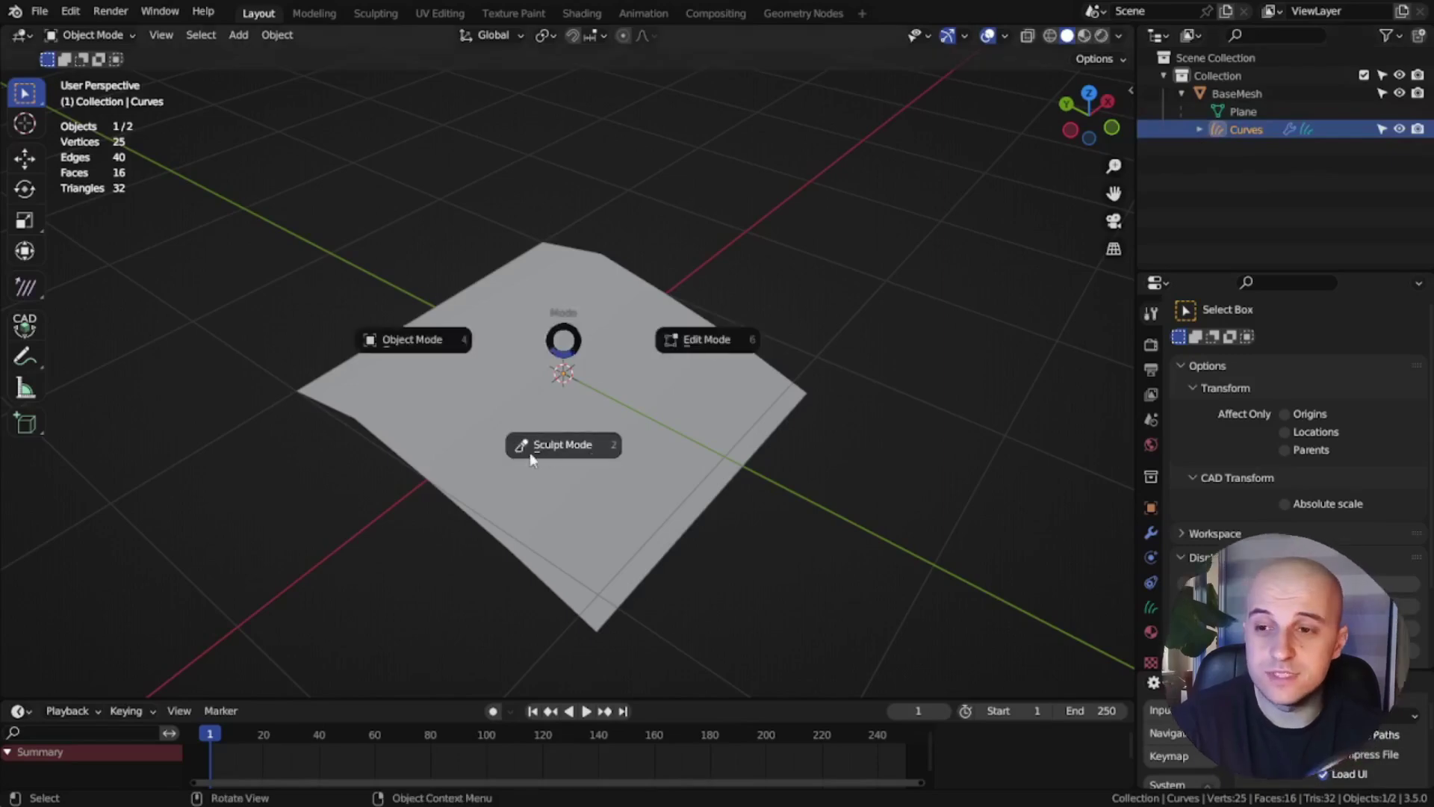
click(593, 451)
drag(46, 217, 198, 224)
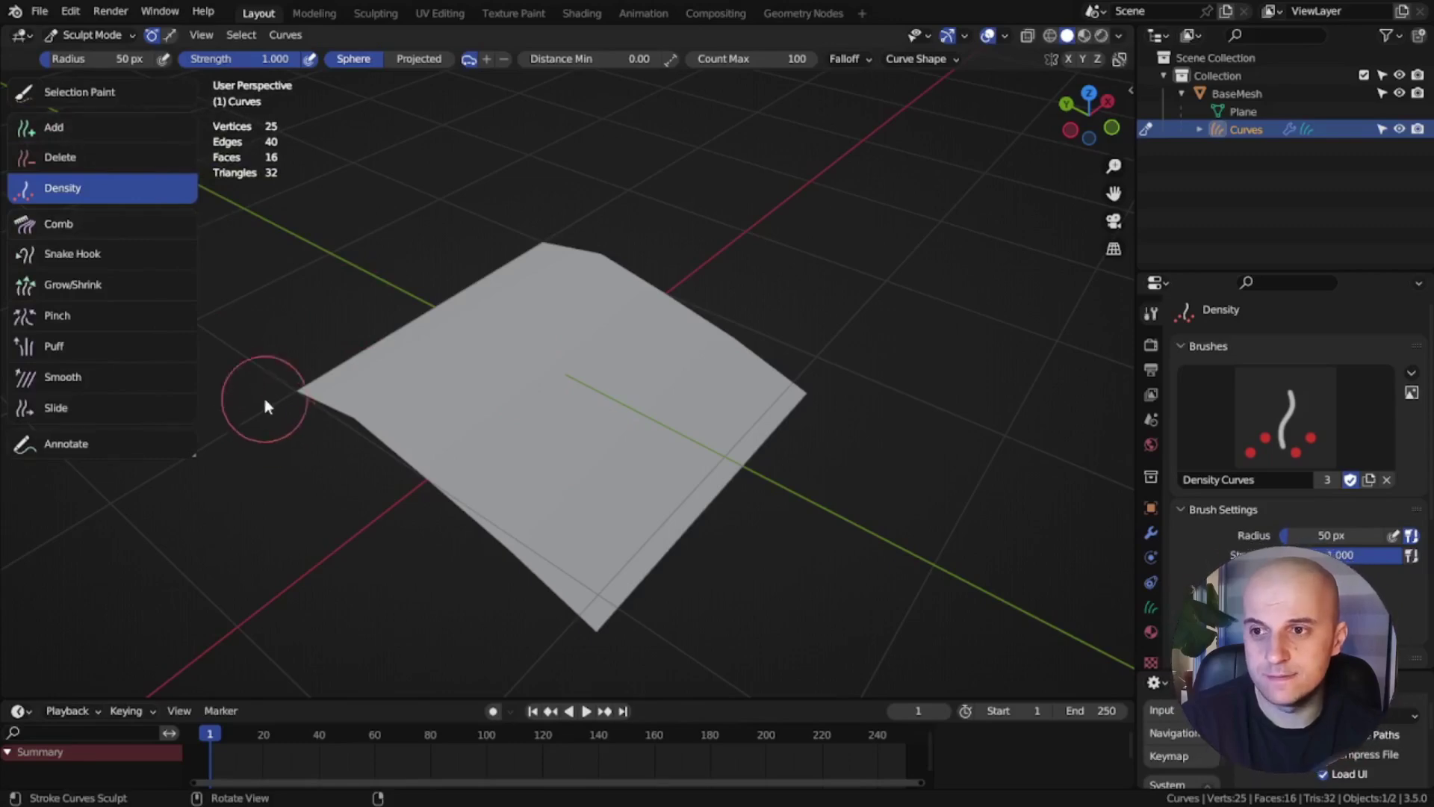
click(70, 124)
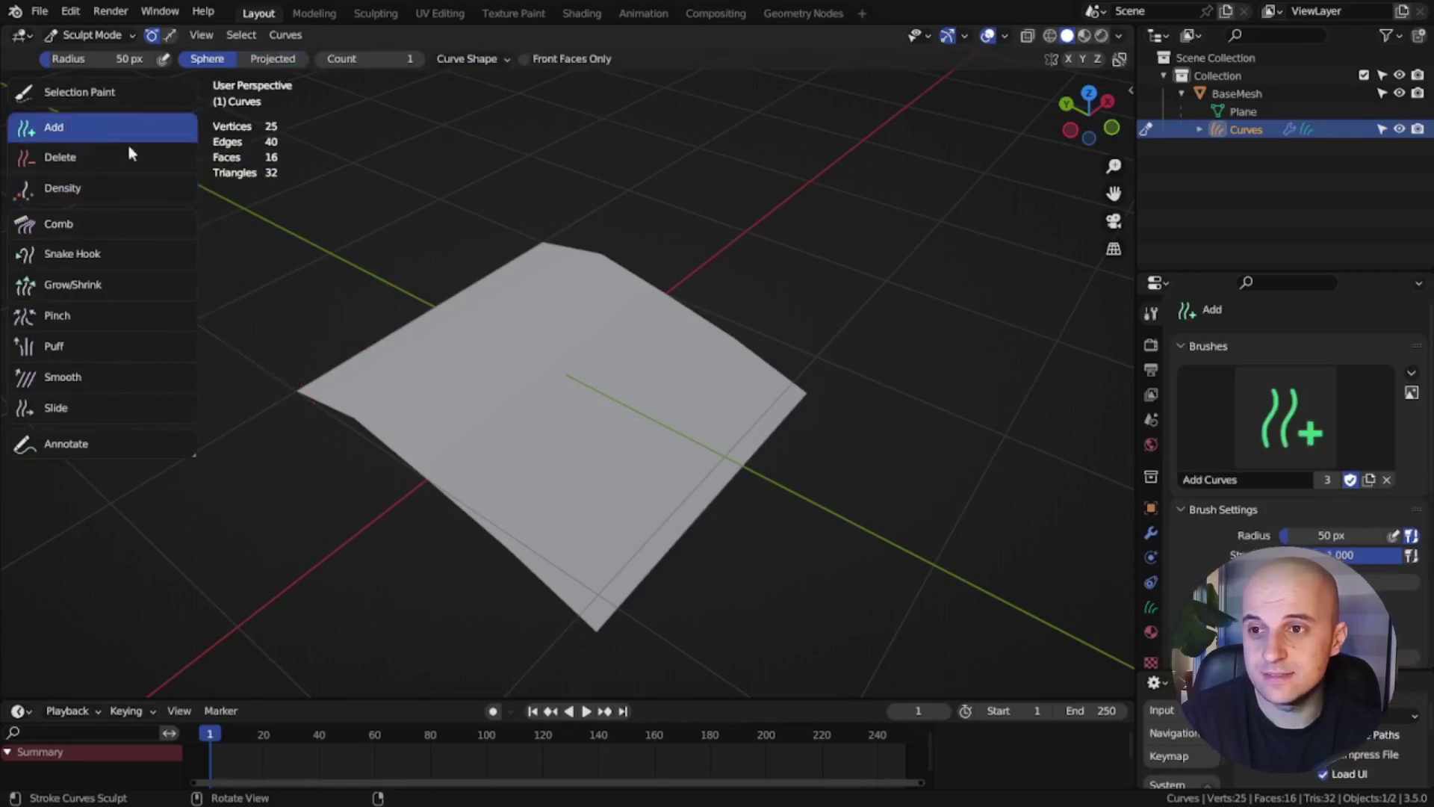
- Set the Add brush to a curve length of 2.000 and 12 points per curve, and place one hair near the centre of BaseMesh
key(n)
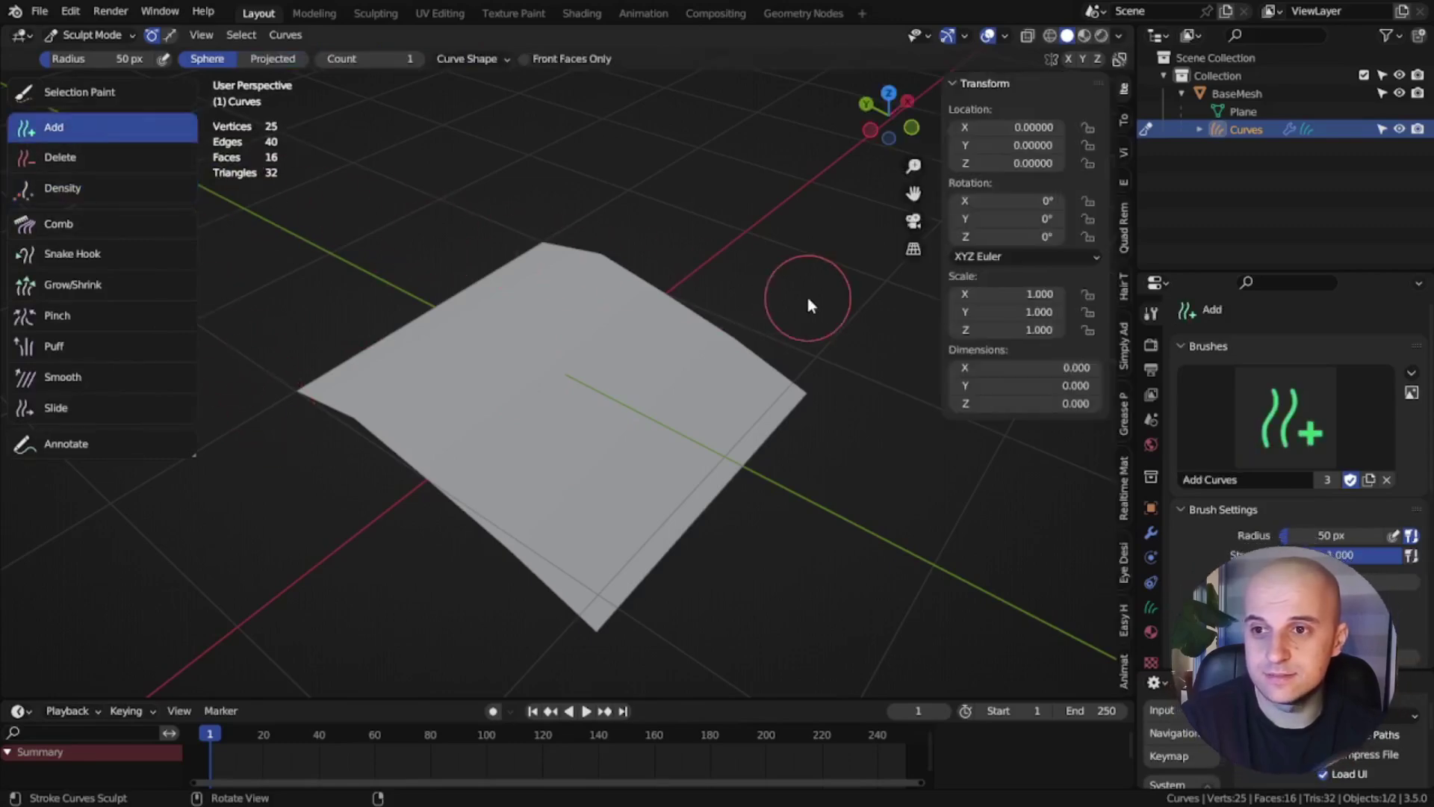
click(1123, 122)
drag(936, 355, 854, 355)
drag(623, 497, 622, 496)
click(861, 642)
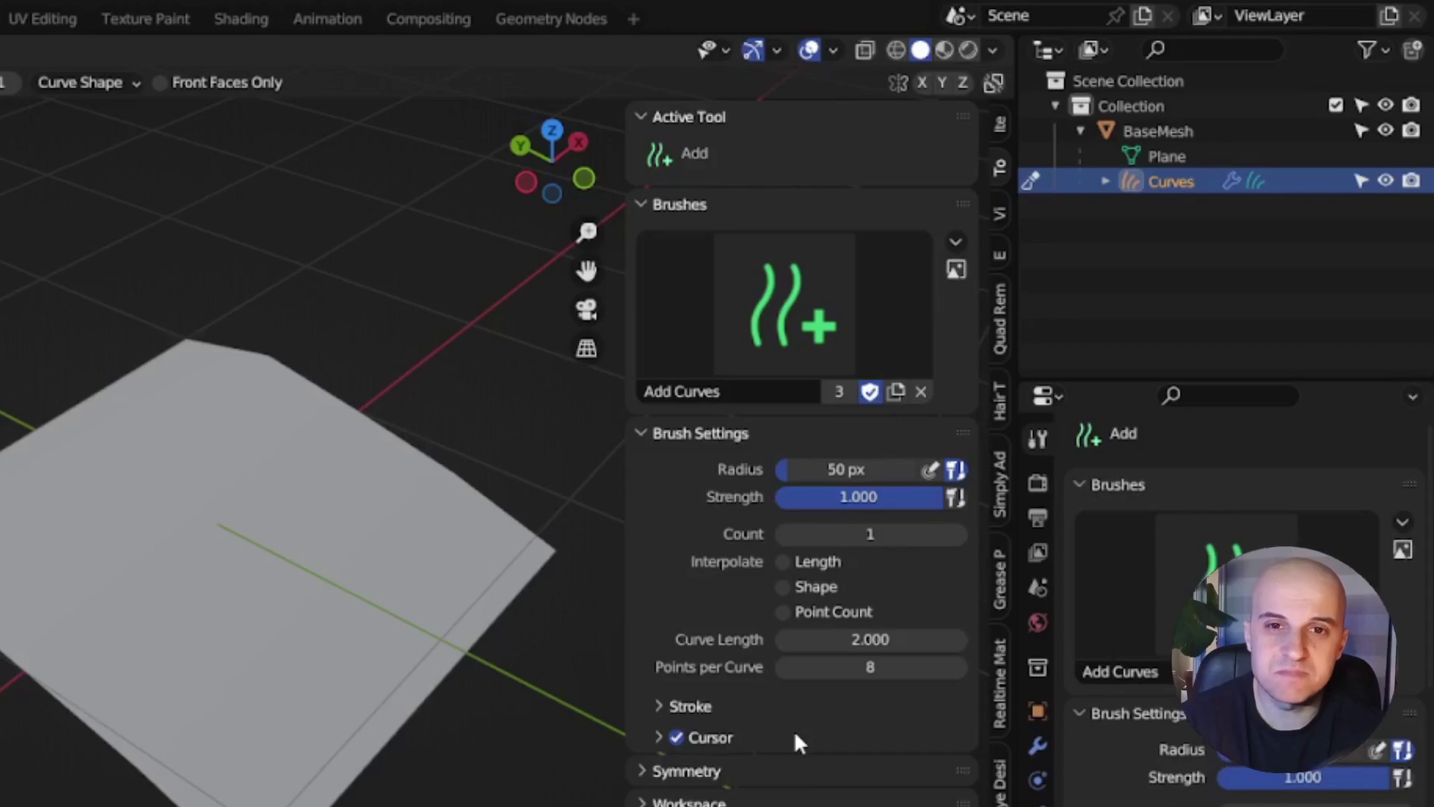
click(854, 662)
text(12)
key(Return)
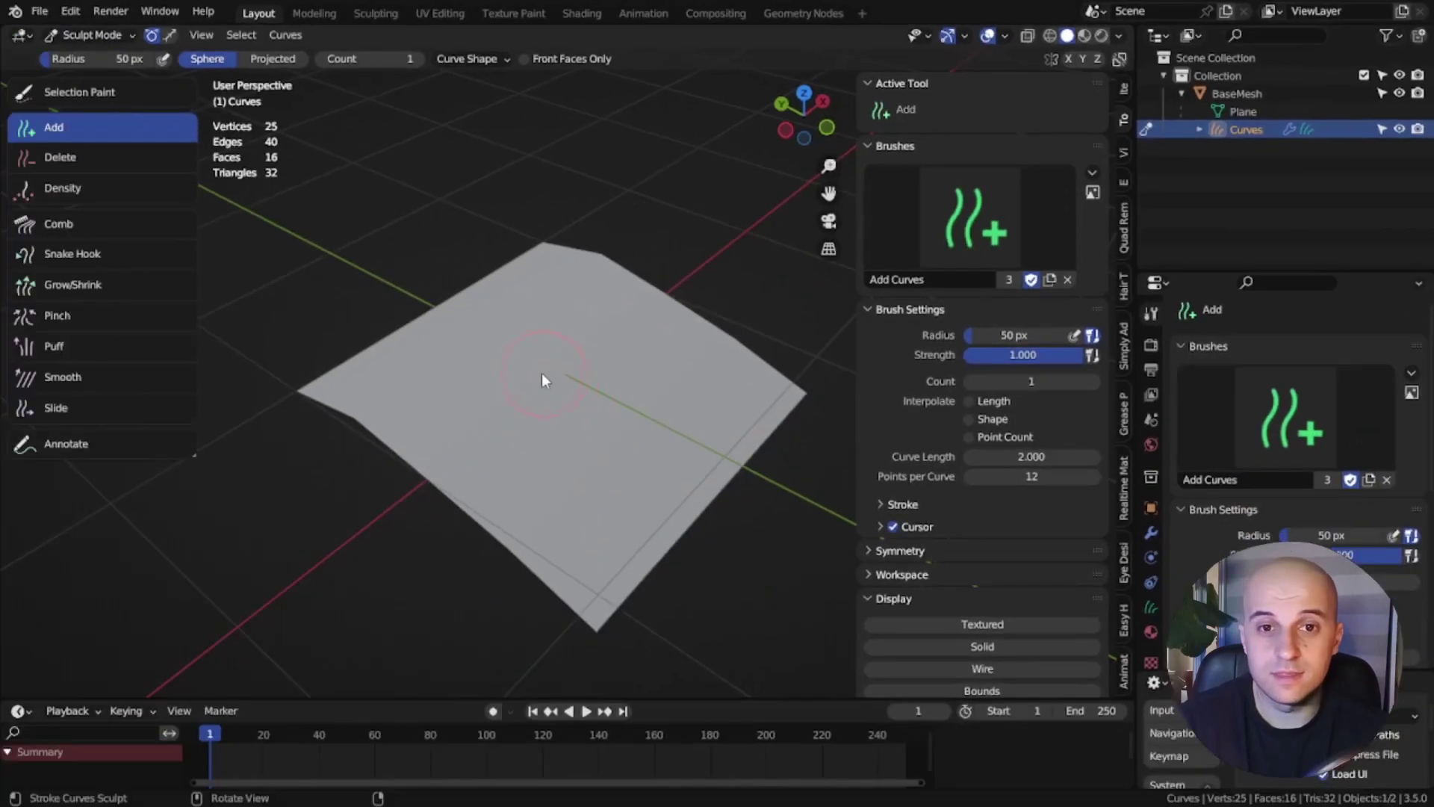
click(539, 374)
mouse_move(538, 372)
middle_down()
mouse_move(654, 330)
mouse_move(622, 478)
mouse_move(711, 333)
middle_up()
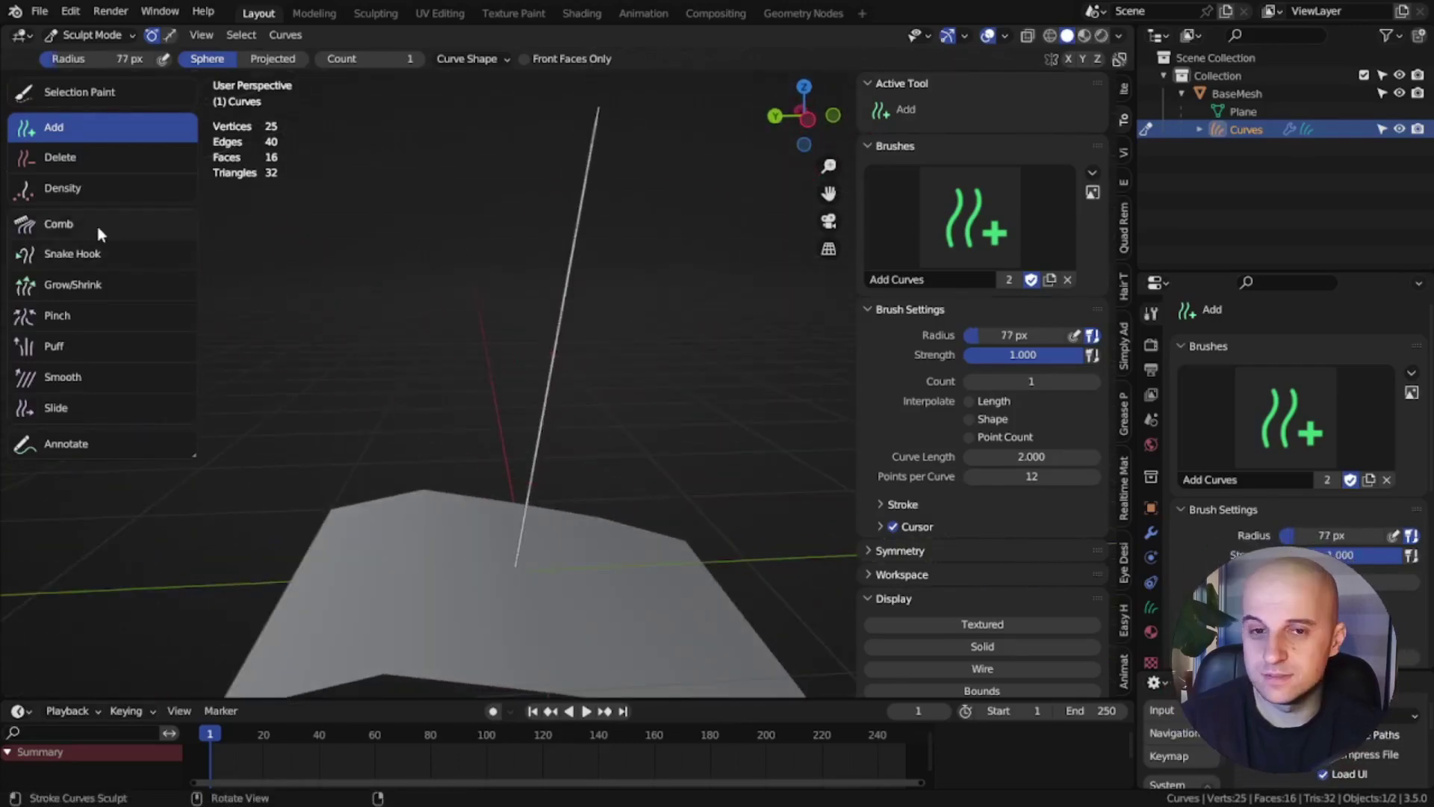
- Comb the hair curve into a wavy S shape using the Comb brush with a 196 px radius
click(96, 222)
middle_drag(411, 312, 675, 374)
key(f)
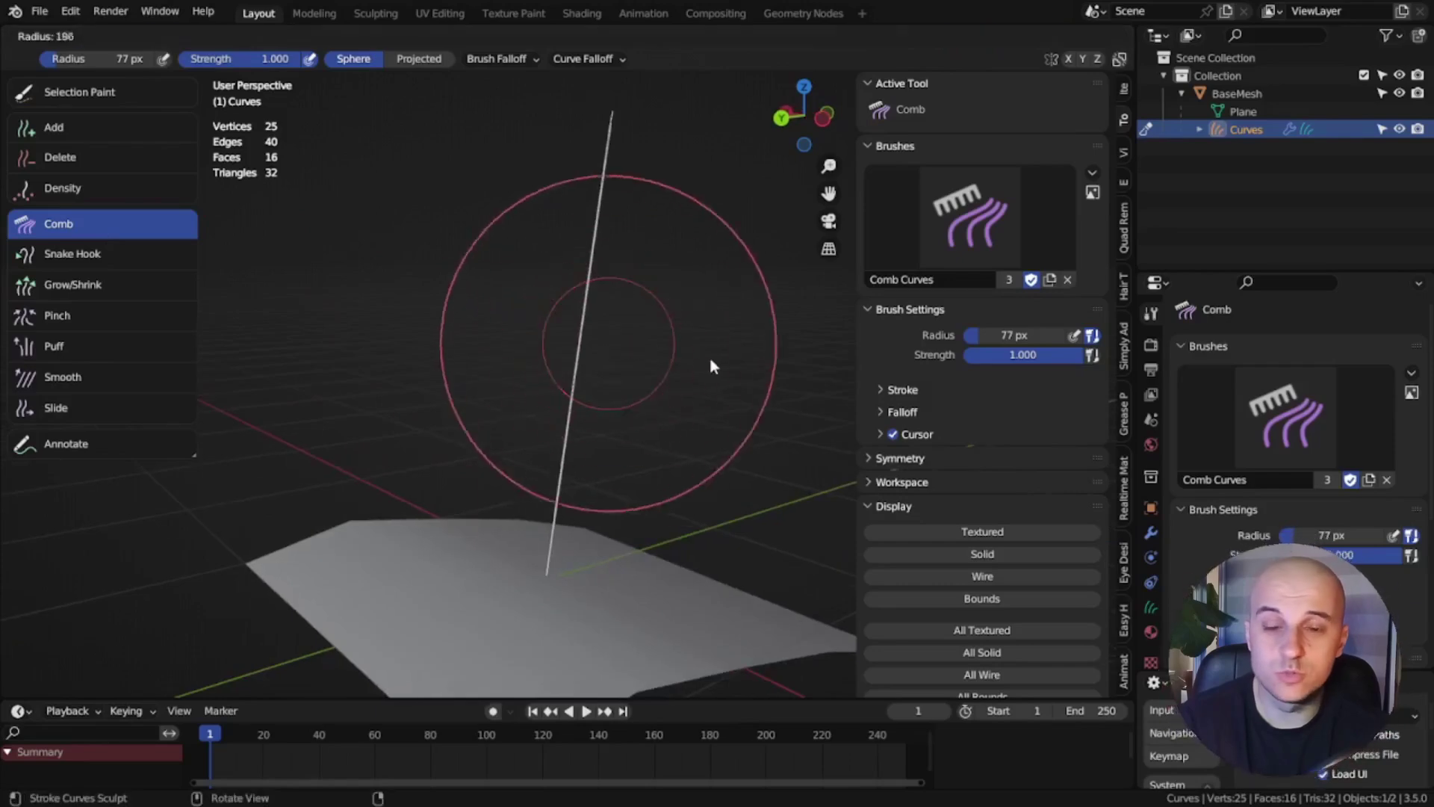
click(706, 357)
drag(546, 374, 609, 336)
drag(651, 226, 619, 238)
middle_drag(695, 402, 715, 407)
drag(598, 224, 547, 217)
drag(607, 400, 580, 489)
middle_drag(583, 486, 555, 484)
drag(667, 388, 631, 357)
drag(512, 287, 570, 228)
- Lengthen the wavy hair with the Grow/Shrink brush, and shorten it with the brush direction inverted
click(77, 281)
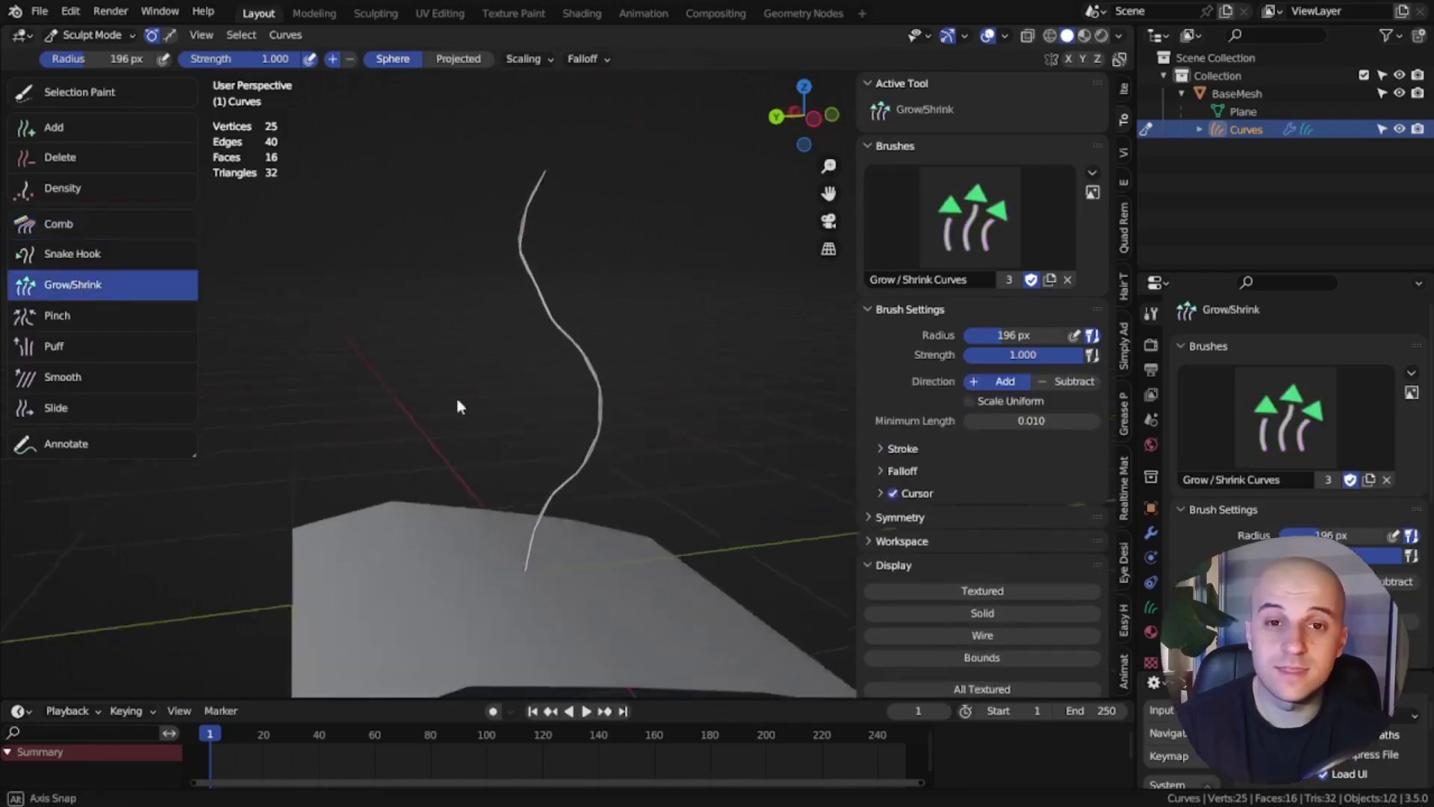
middle_drag(464, 394, 541, 368)
drag(543, 362, 537, 308)
middle_drag(536, 309, 617, 333)
drag(617, 333, 584, 324)
middle_drag(584, 325, 585, 382)
mouse_move(584, 383)
mouse_down()
mouse_move(536, 315)
mouse_move(534, 240)
mouse_up()
mouse_move(534, 240)
ctrl+mouse_down()
mouse_move(585, 445)
mouse_move(587, 266)
ctrl+mouse_up()
ctrl+drag(586, 266, 591, 330)
middle_drag(591, 336, 568, 359)
- Soften the bends along the lower part of the hair curve with the Smooth brush
click(87, 347)
mouse_move(490, 465)
mouse_down()
mouse_move(550, 432)
mouse_move(605, 439)
mouse_up()
mouse_move(555, 502)
mouse_down()
mouse_move(551, 436)
mouse_move(548, 505)
mouse_up()
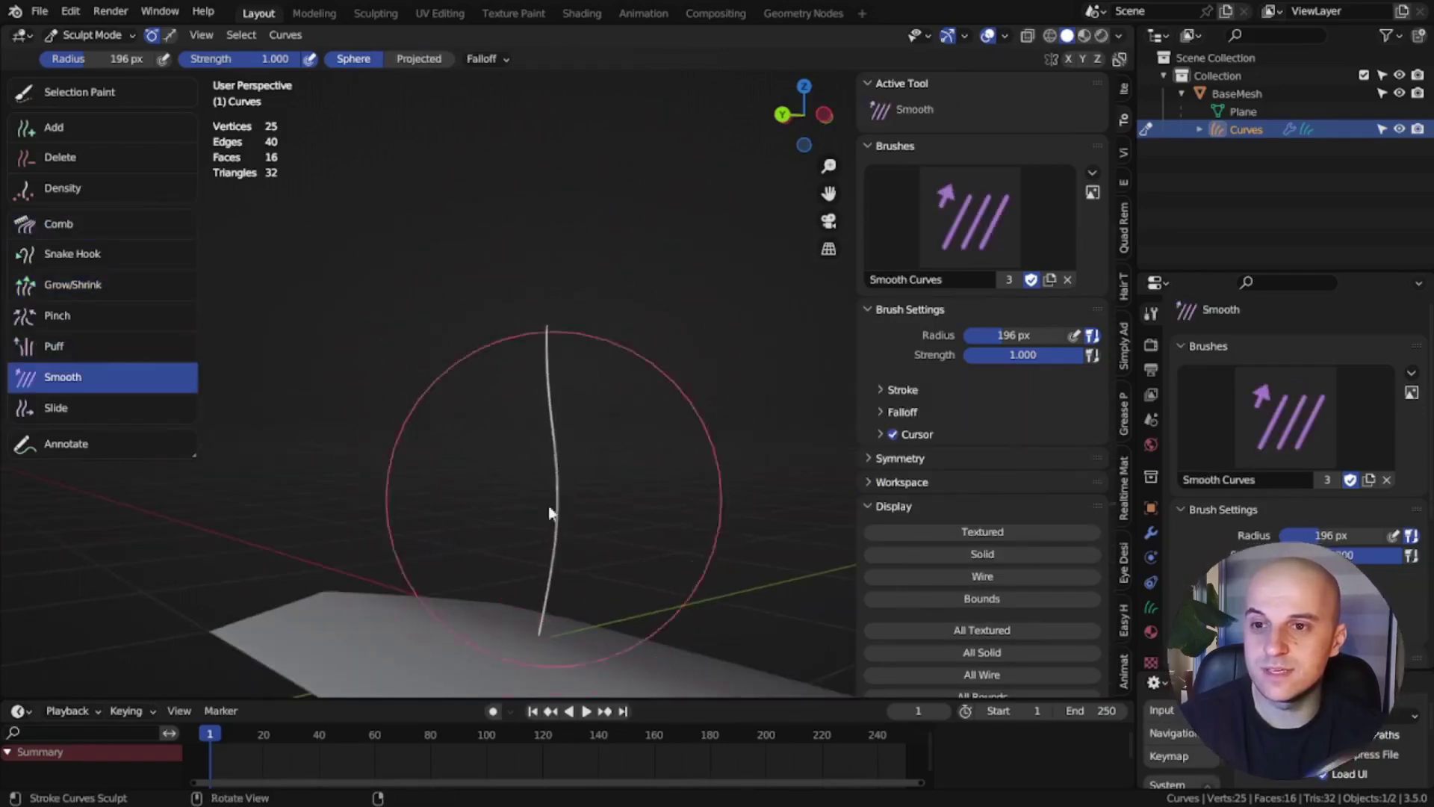
shift+middle_drag(587, 463, 581, 396)
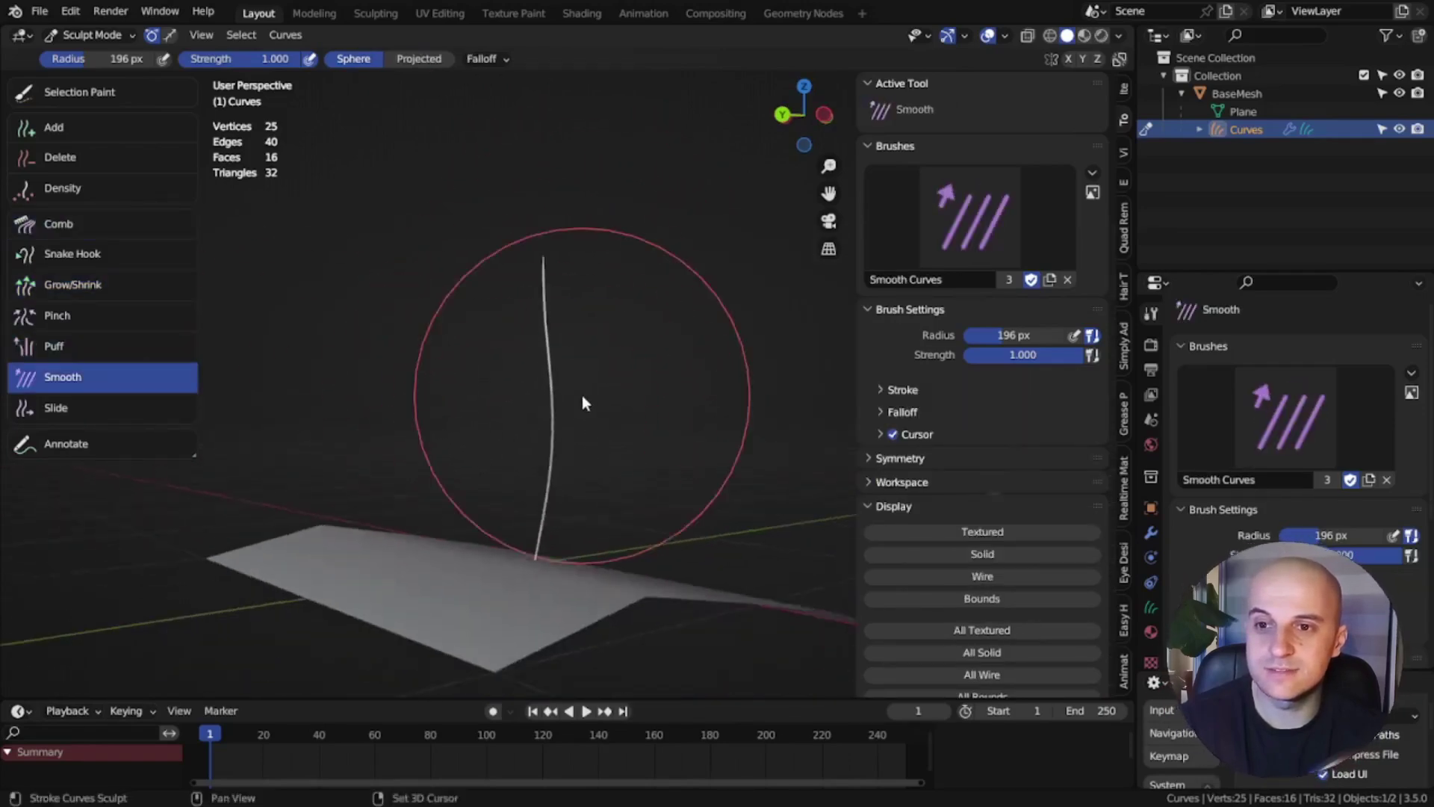
scroll(581, 397, up, 2)
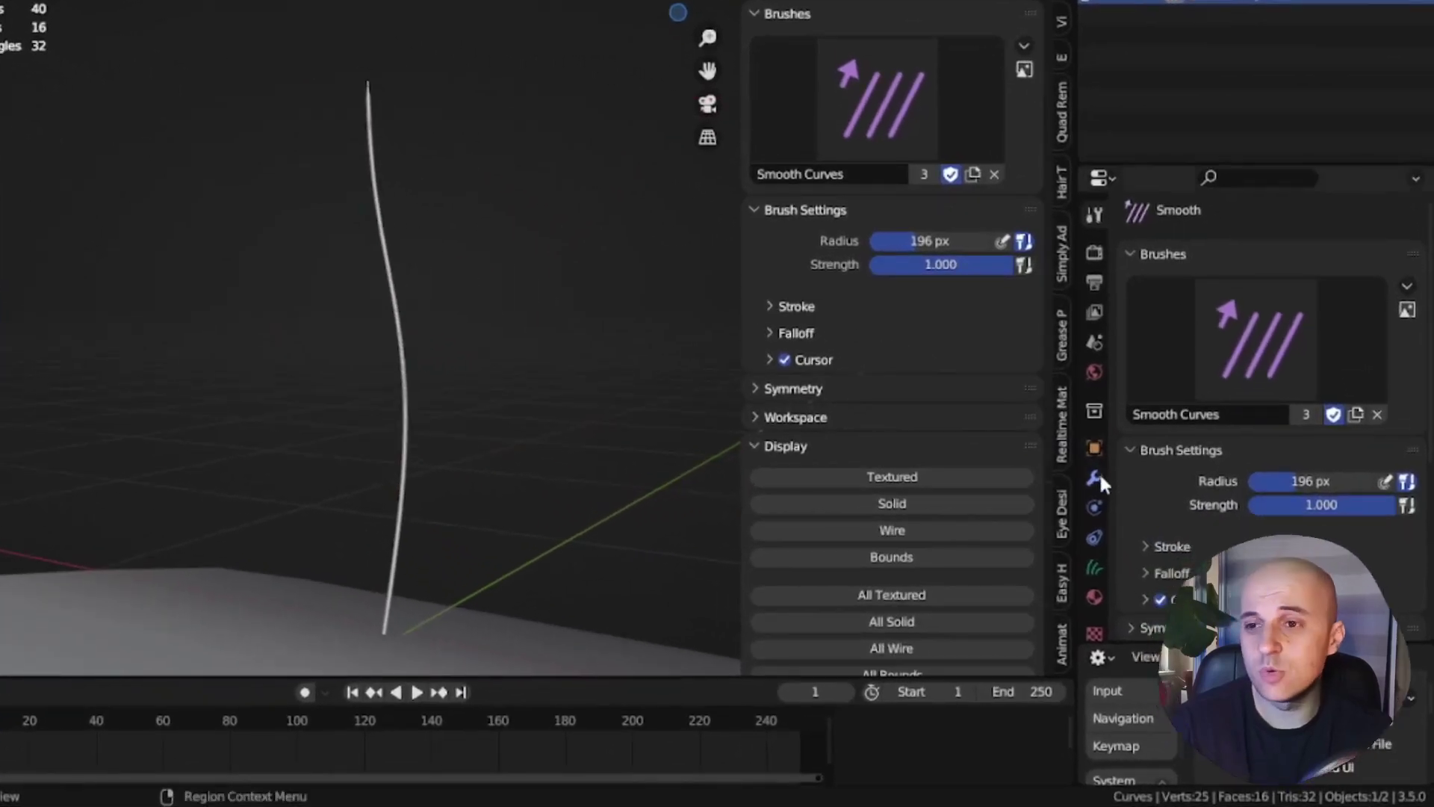
- Show the modifiers of the hair curves and examine the Surface Deform modifier and the hair's root on the mesh
click(1096, 477)
drag(1076, 410, 877, 409)
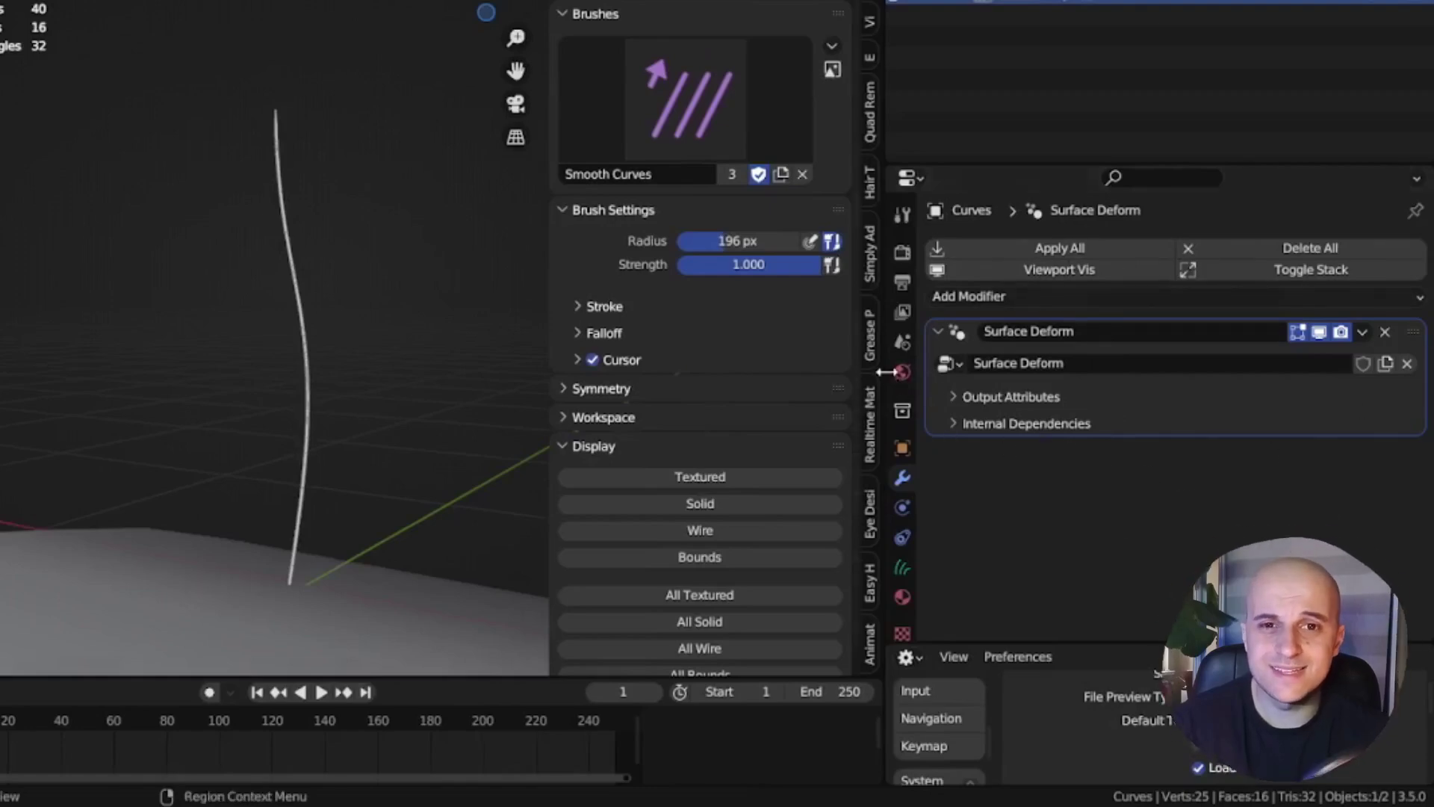
drag(886, 369, 1061, 390)
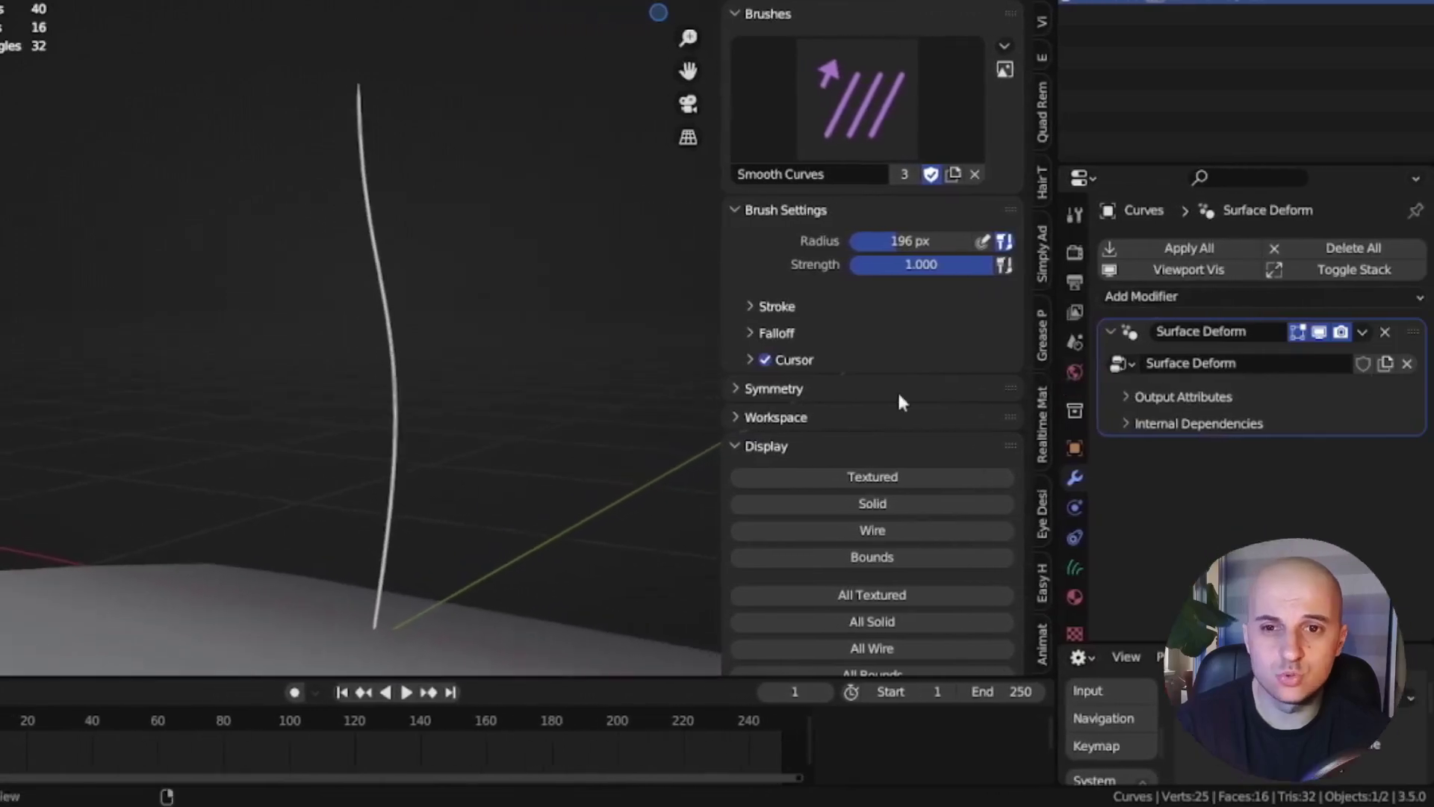
middle_drag(489, 404, 427, 440)
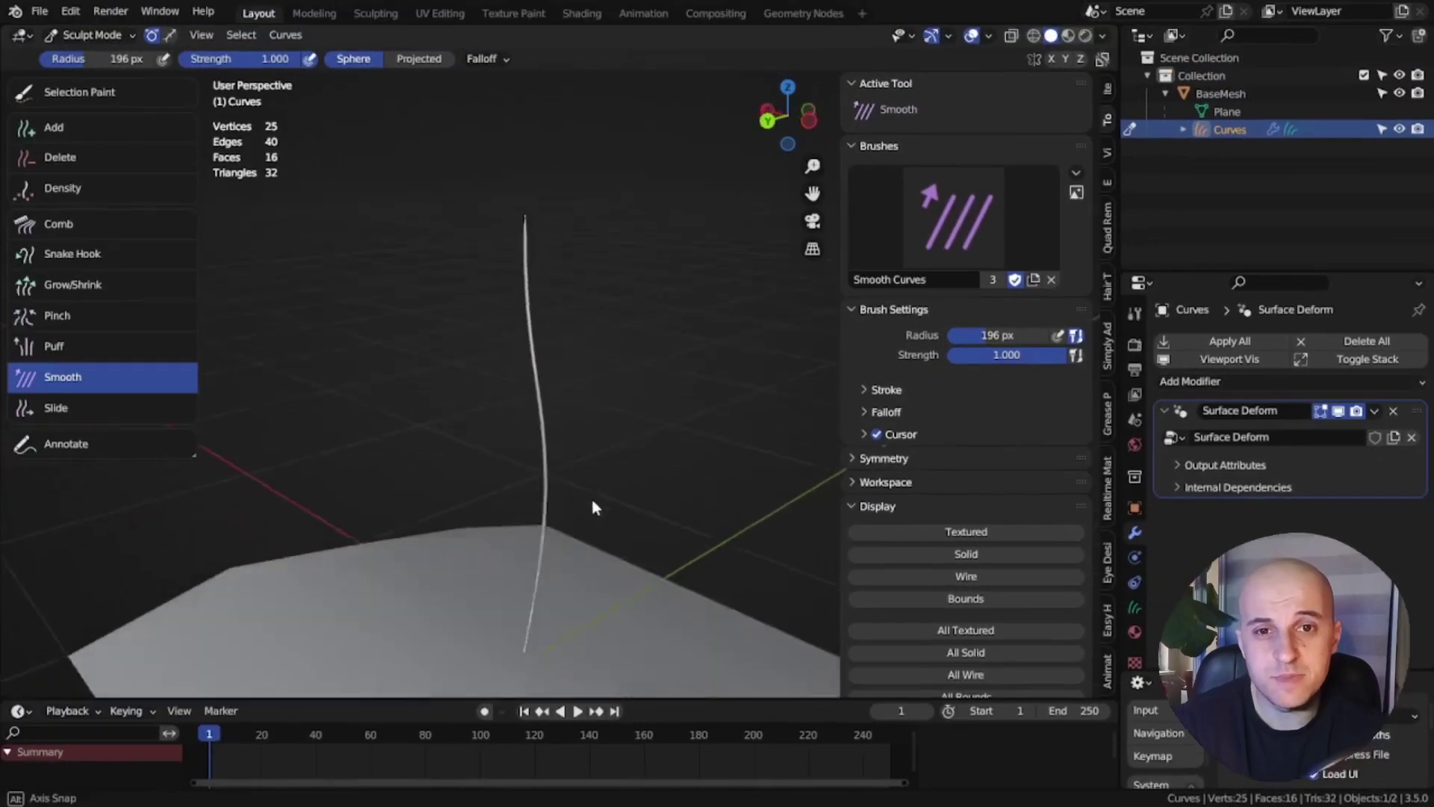
middle_drag(592, 507, 523, 479)
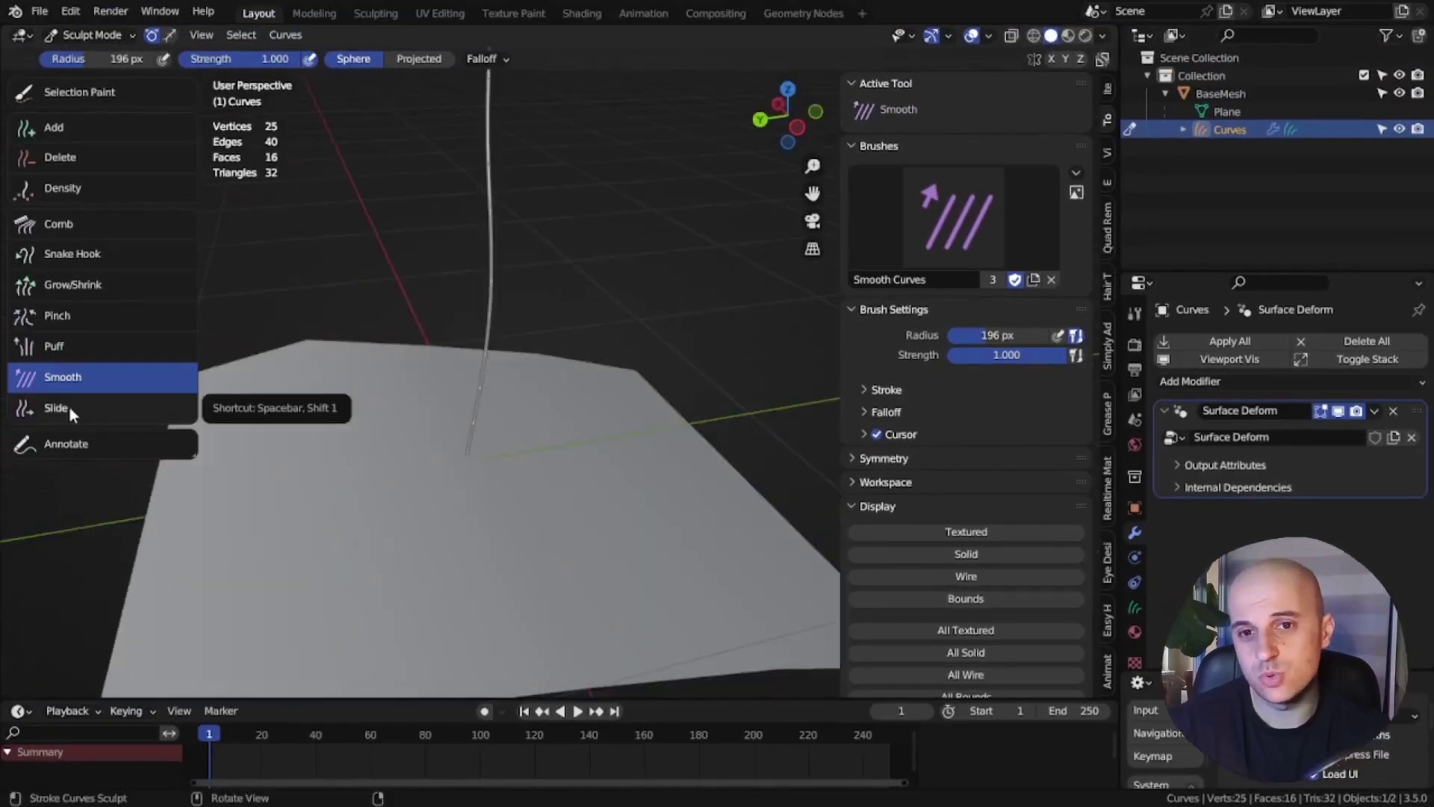
- Move the hair's root across the base mesh surface with the Slide brush
click(69, 407)
middle_drag(420, 432, 514, 403)
drag(514, 403, 603, 460)
middle_drag(602, 460, 641, 457)
mouse_move(641, 458)
mouse_down()
mouse_move(620, 444)
mouse_move(715, 425)
mouse_move(739, 493)
mouse_move(621, 608)
mouse_move(409, 592)
mouse_move(318, 452)
mouse_move(392, 354)
mouse_move(527, 359)
mouse_move(499, 442)
mouse_move(359, 538)
mouse_up()
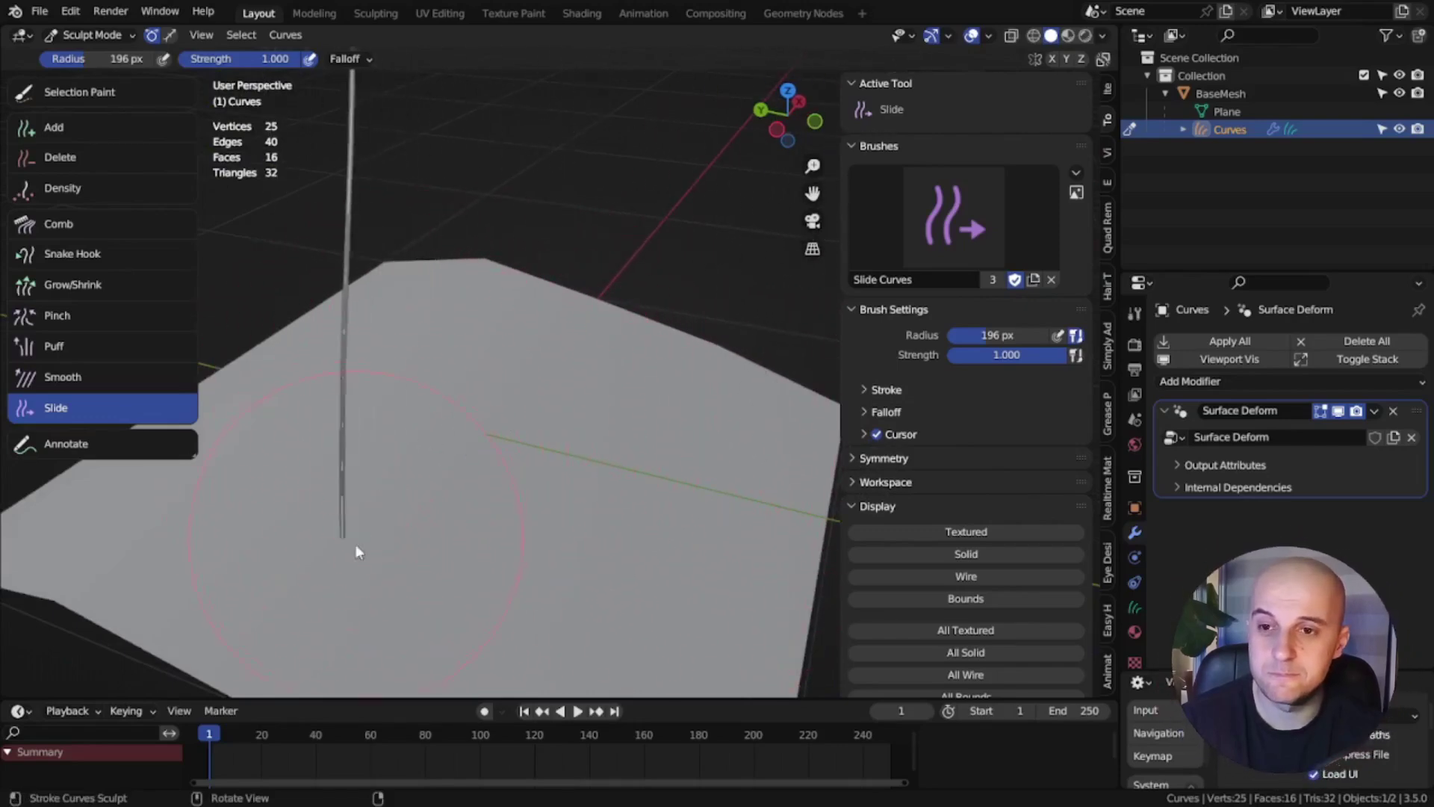
middle_drag(358, 537, 518, 538)
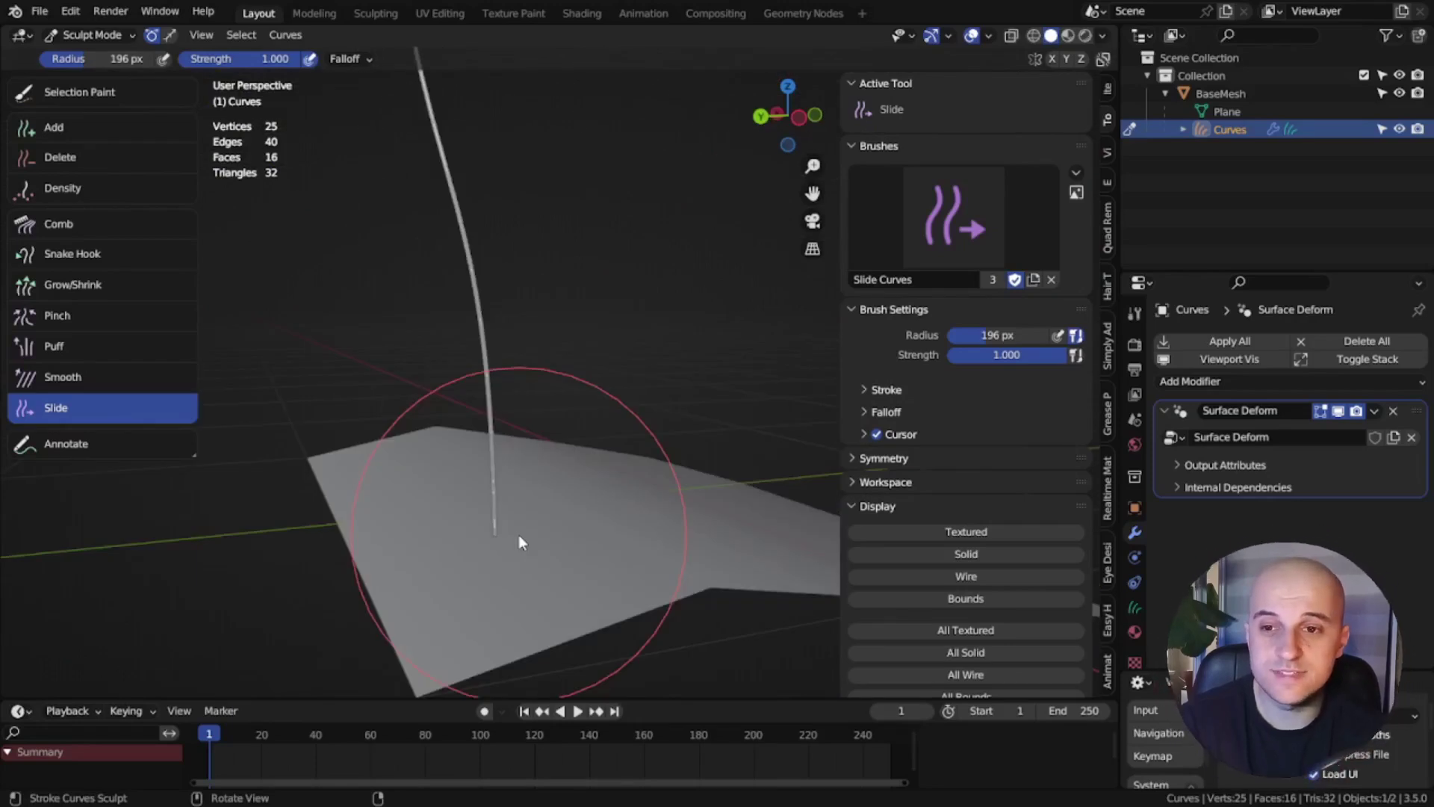
- Switch to the Geometry Nodes workspace and add a Geometry Nodes modifier below Surface Deform on the hair curves
click(798, 16)
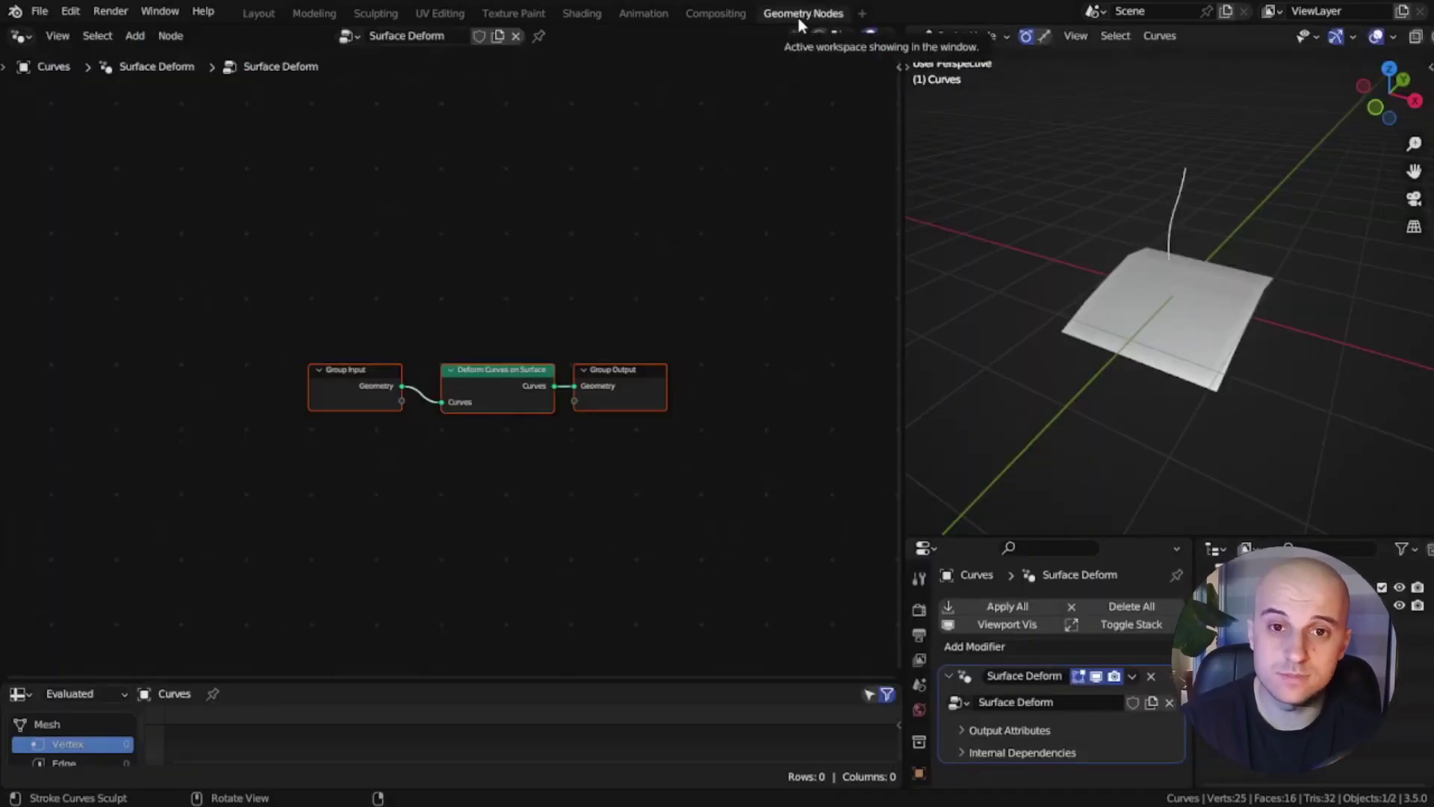
drag(1095, 539, 1106, 343)
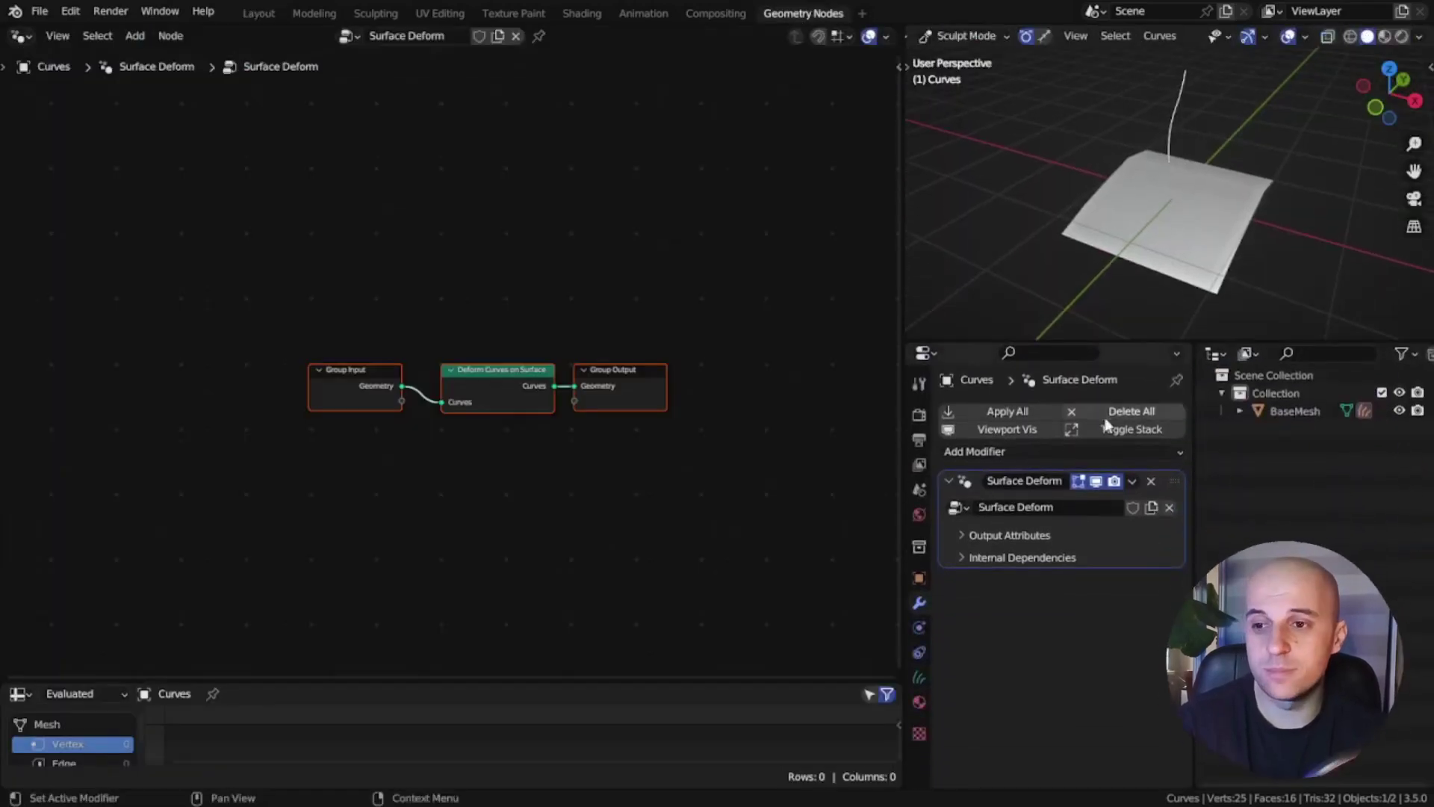
click(950, 480)
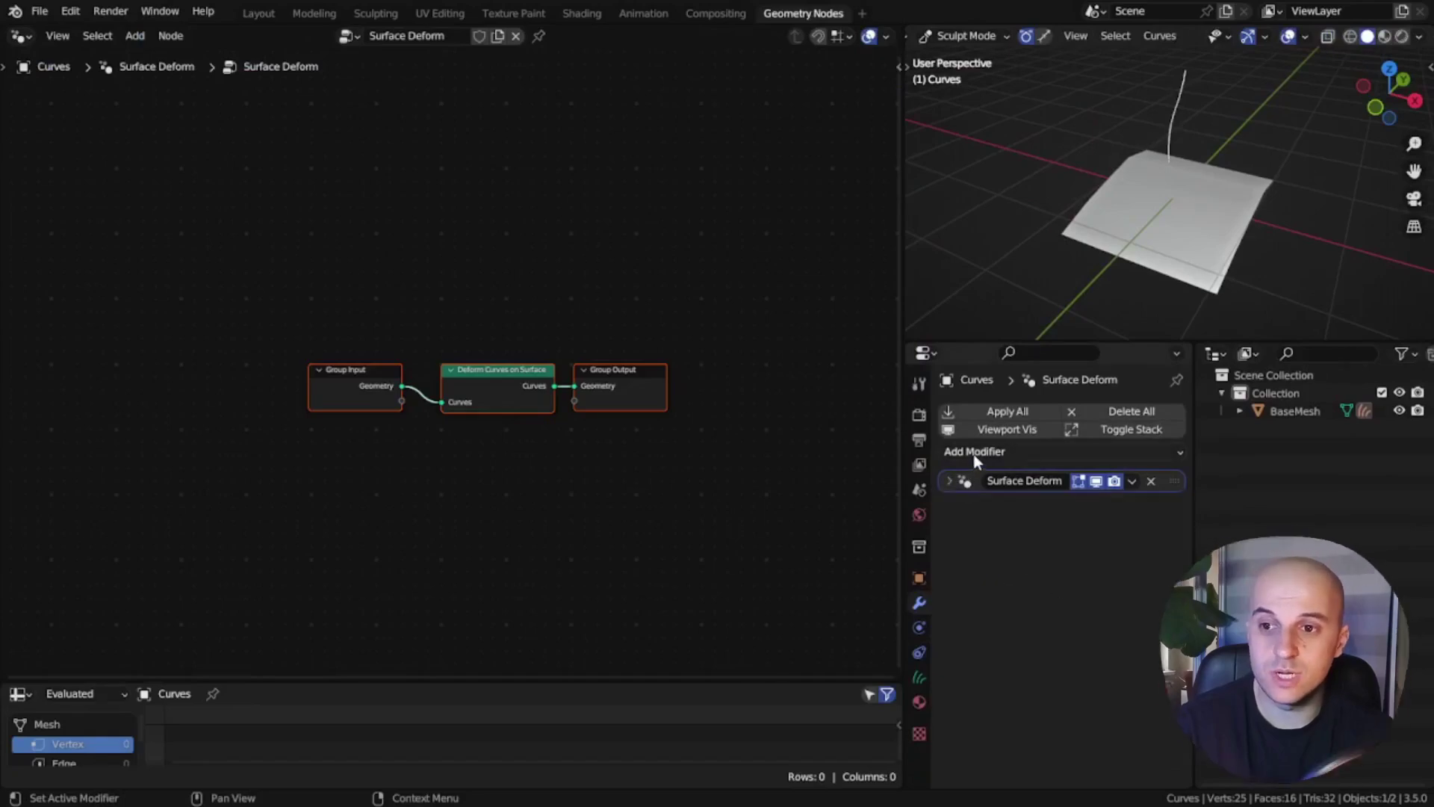
click(974, 453)
click(980, 500)
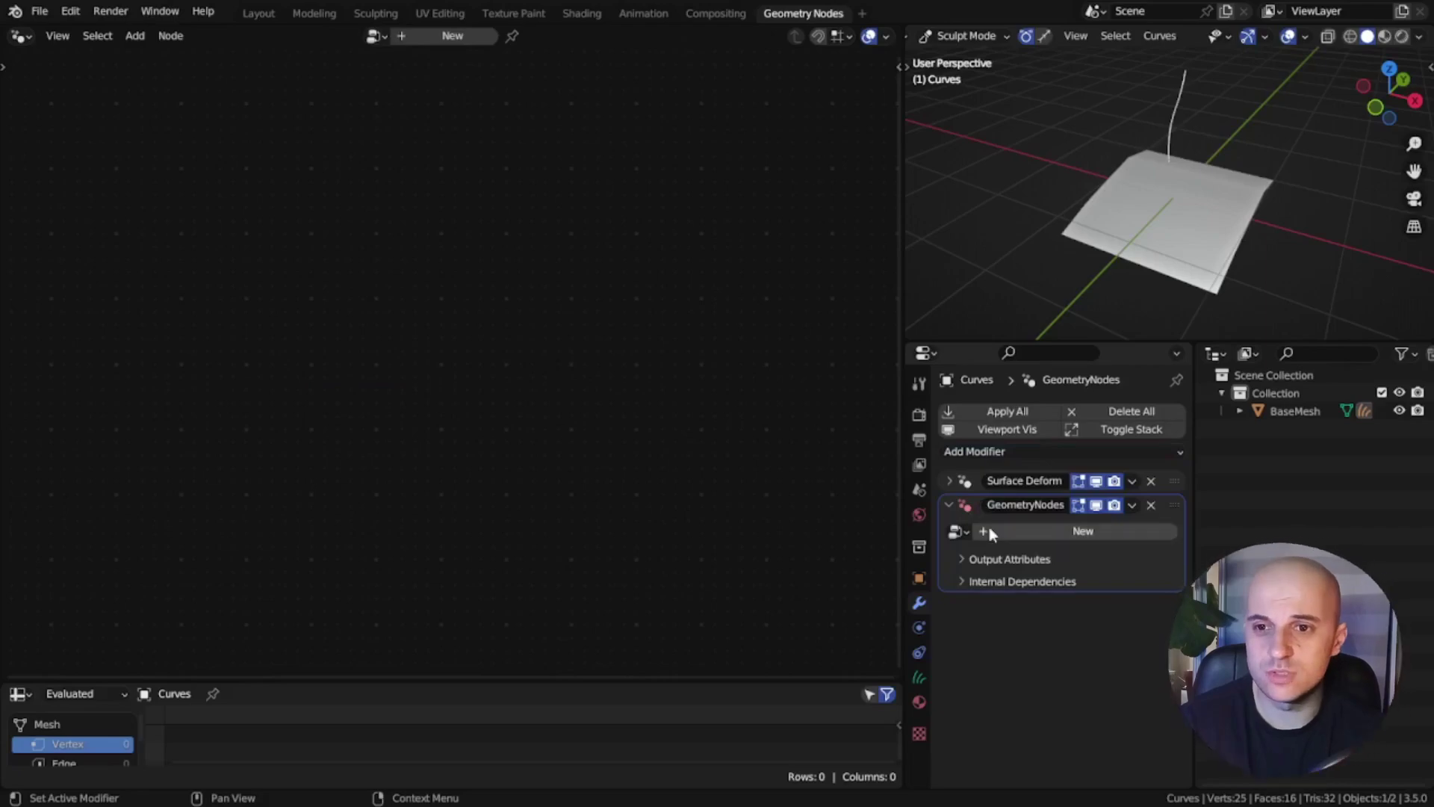
- Create a new node group for the added modifier and name it HairEdit
click(988, 529)
double_click(1078, 527)
text(HairEdit)
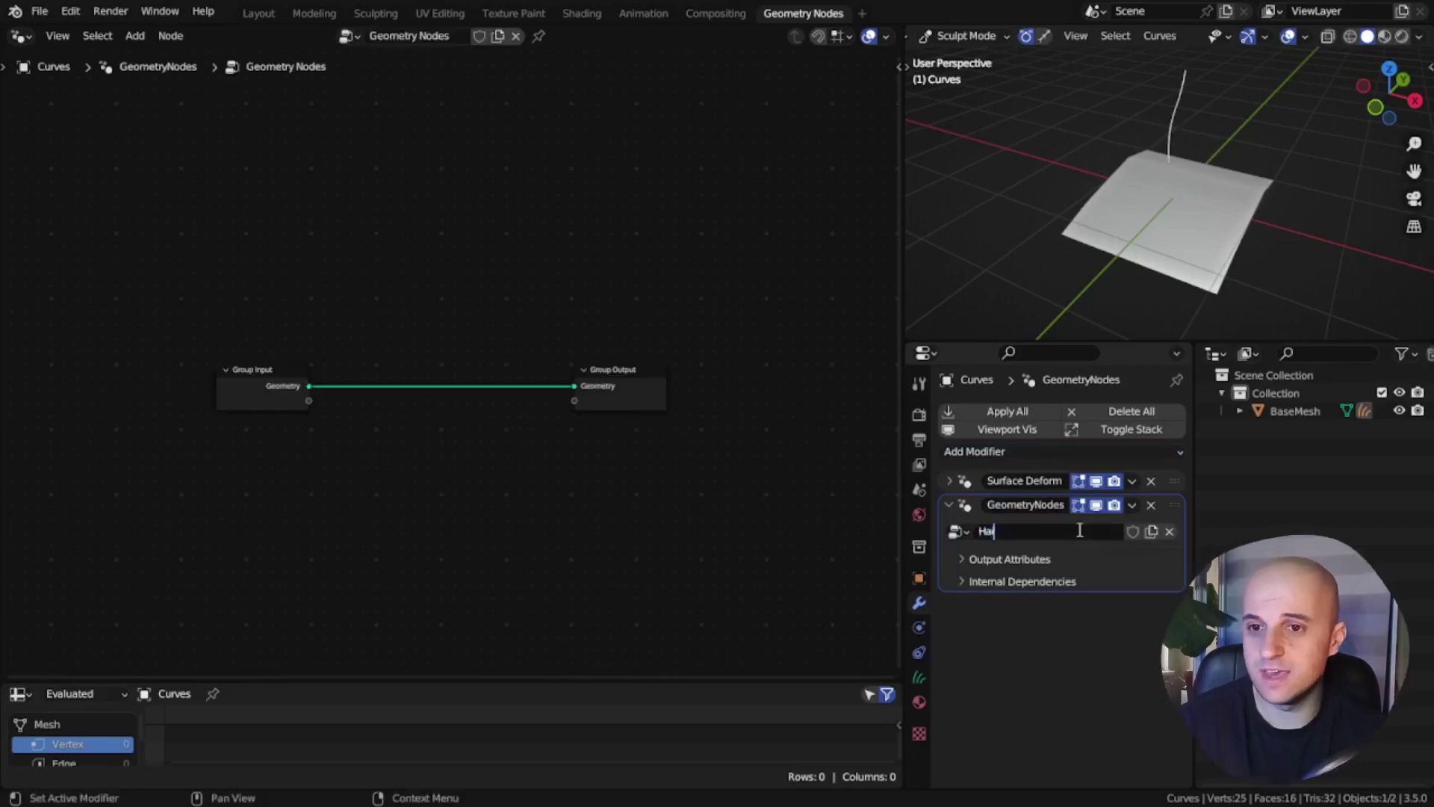
key(Return)
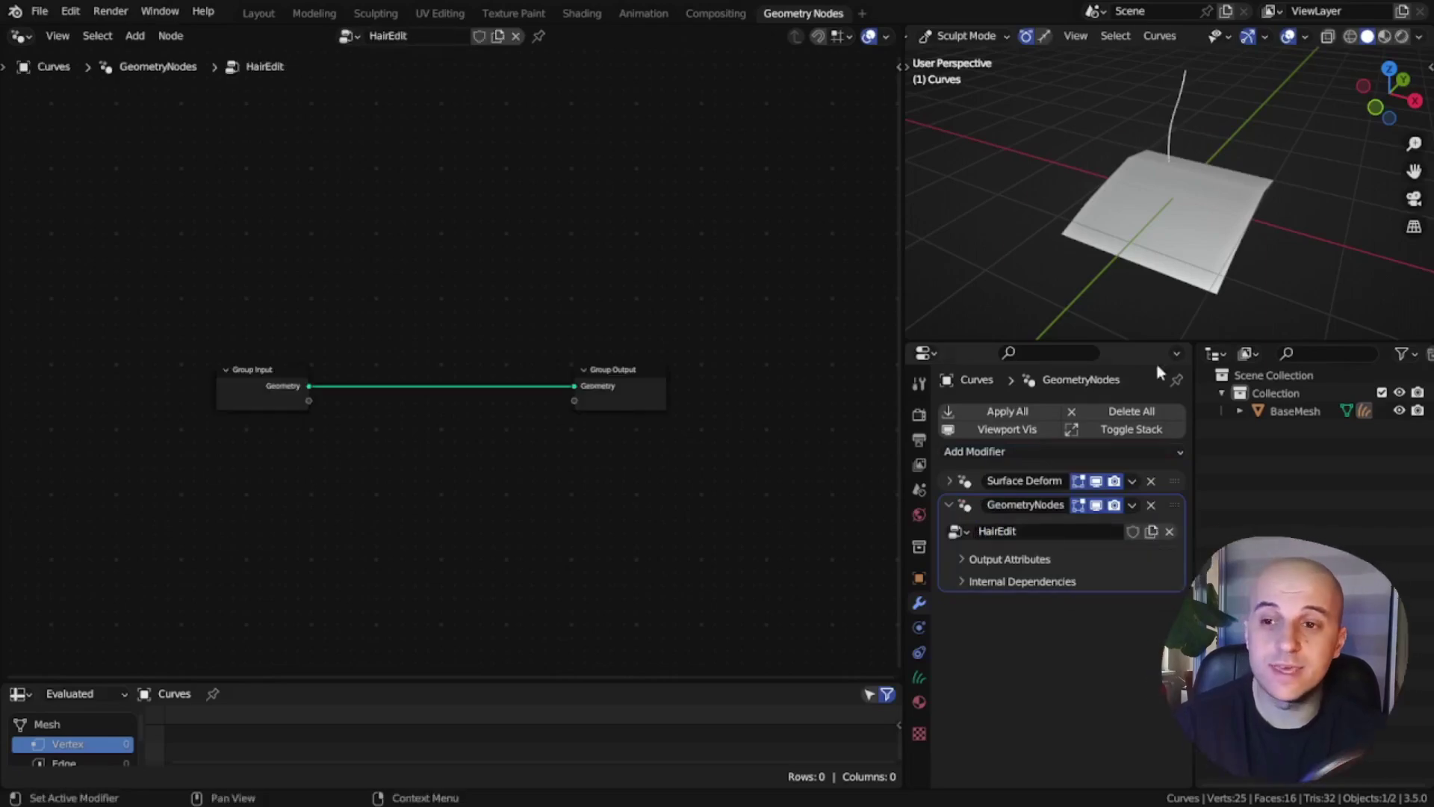
- Add a Bezier circle in Object Mode and move it along the X axis to beside the base mesh
key(ctrl+space)
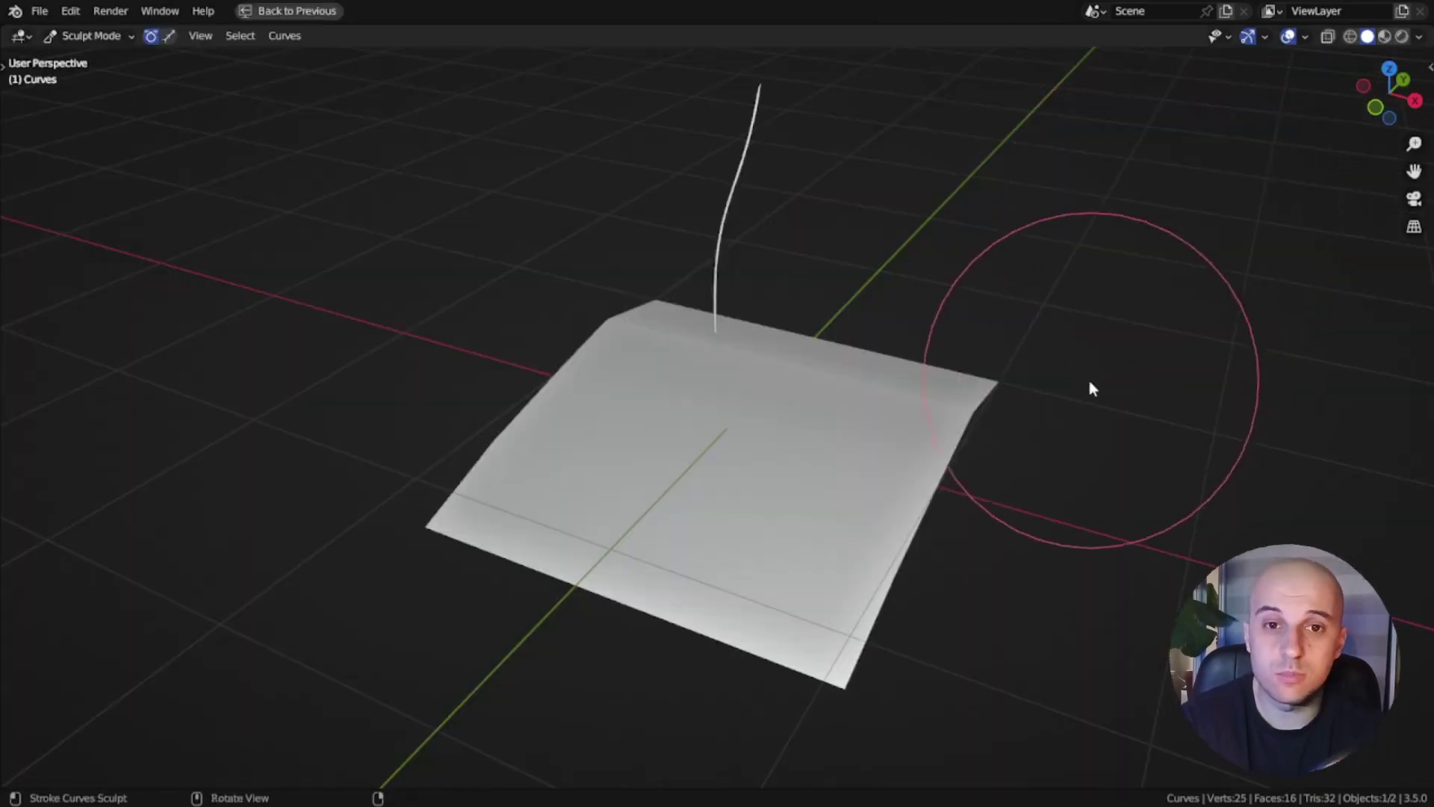
shift+middle_drag(1089, 380, 977, 386)
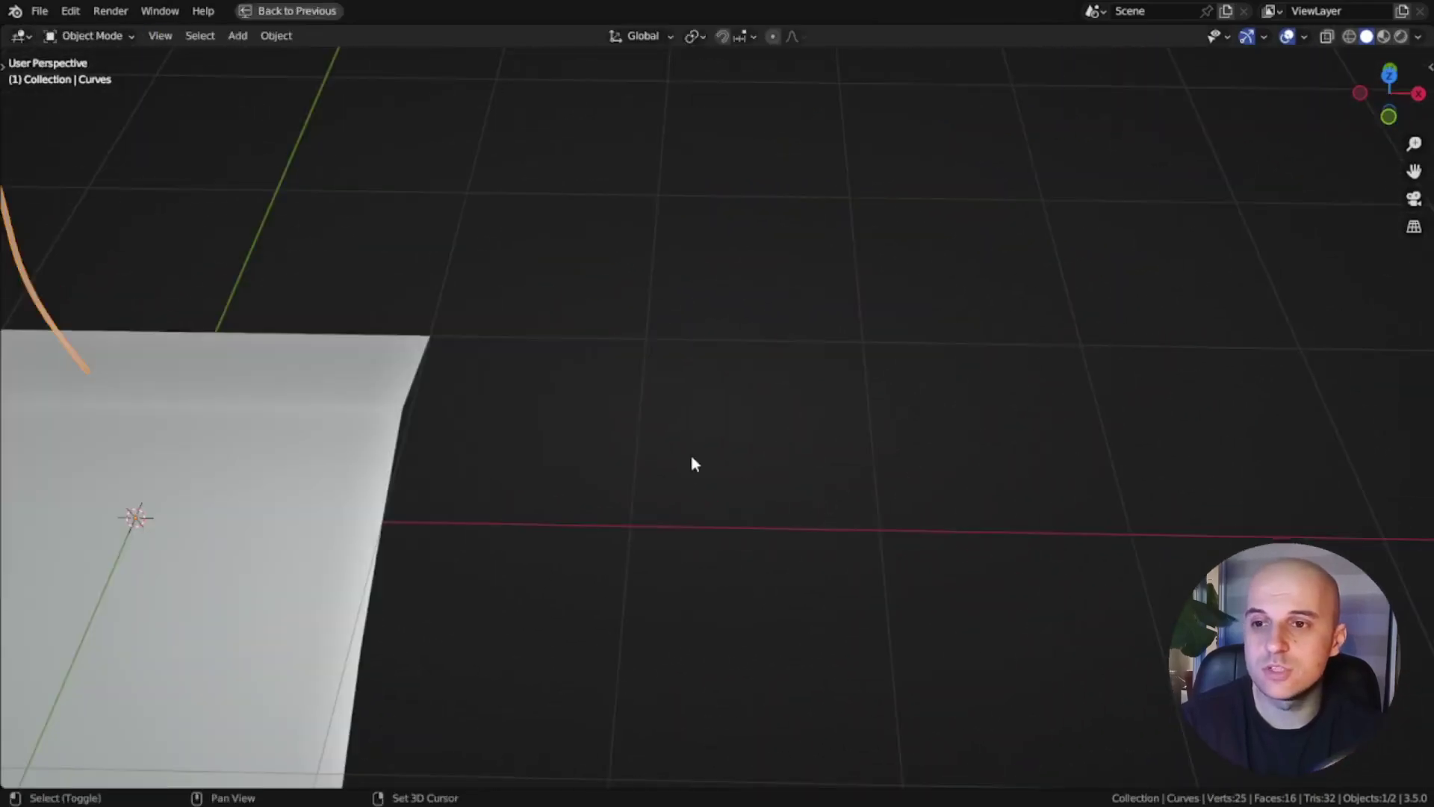
key(shift+a)
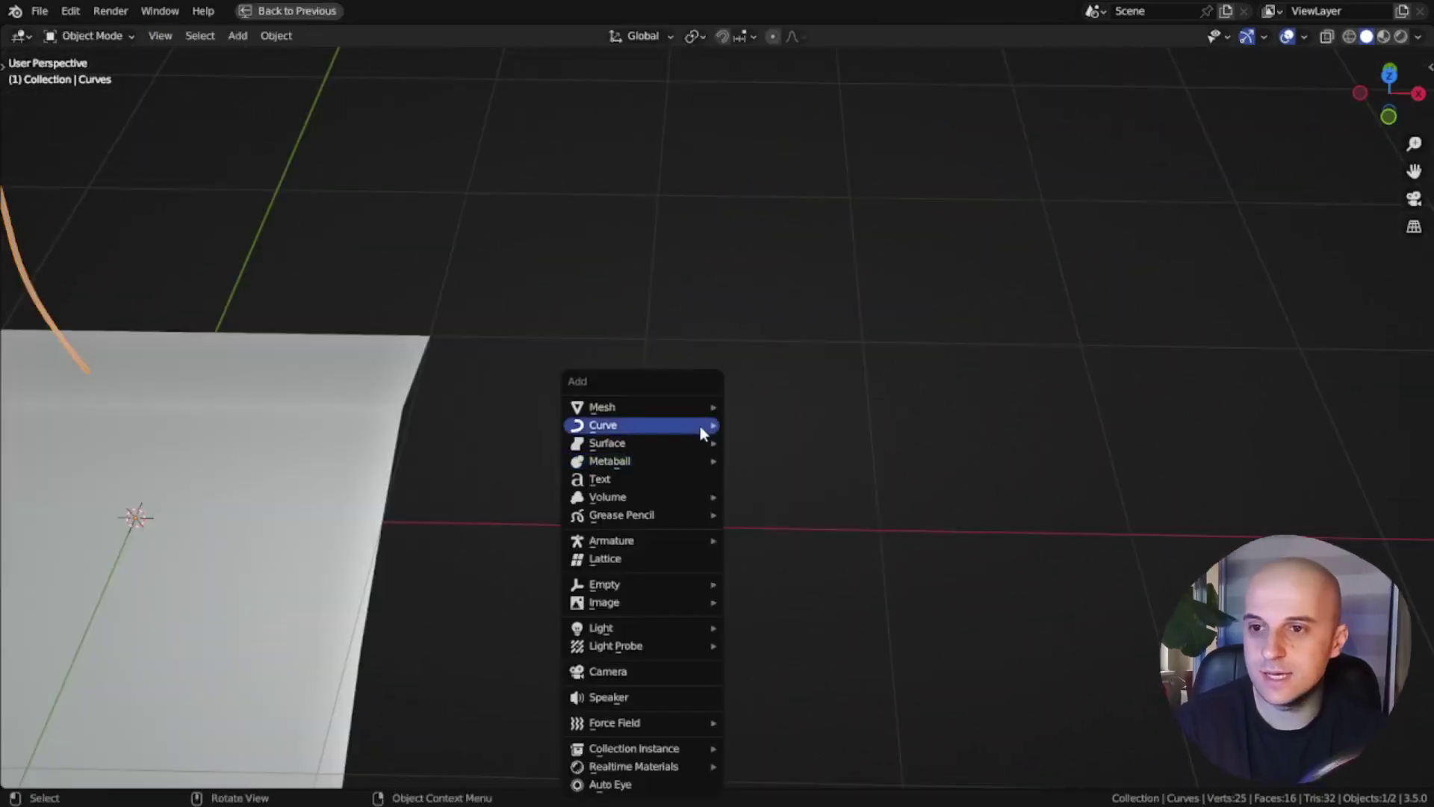
mouse_move(699, 423)
click(777, 444)
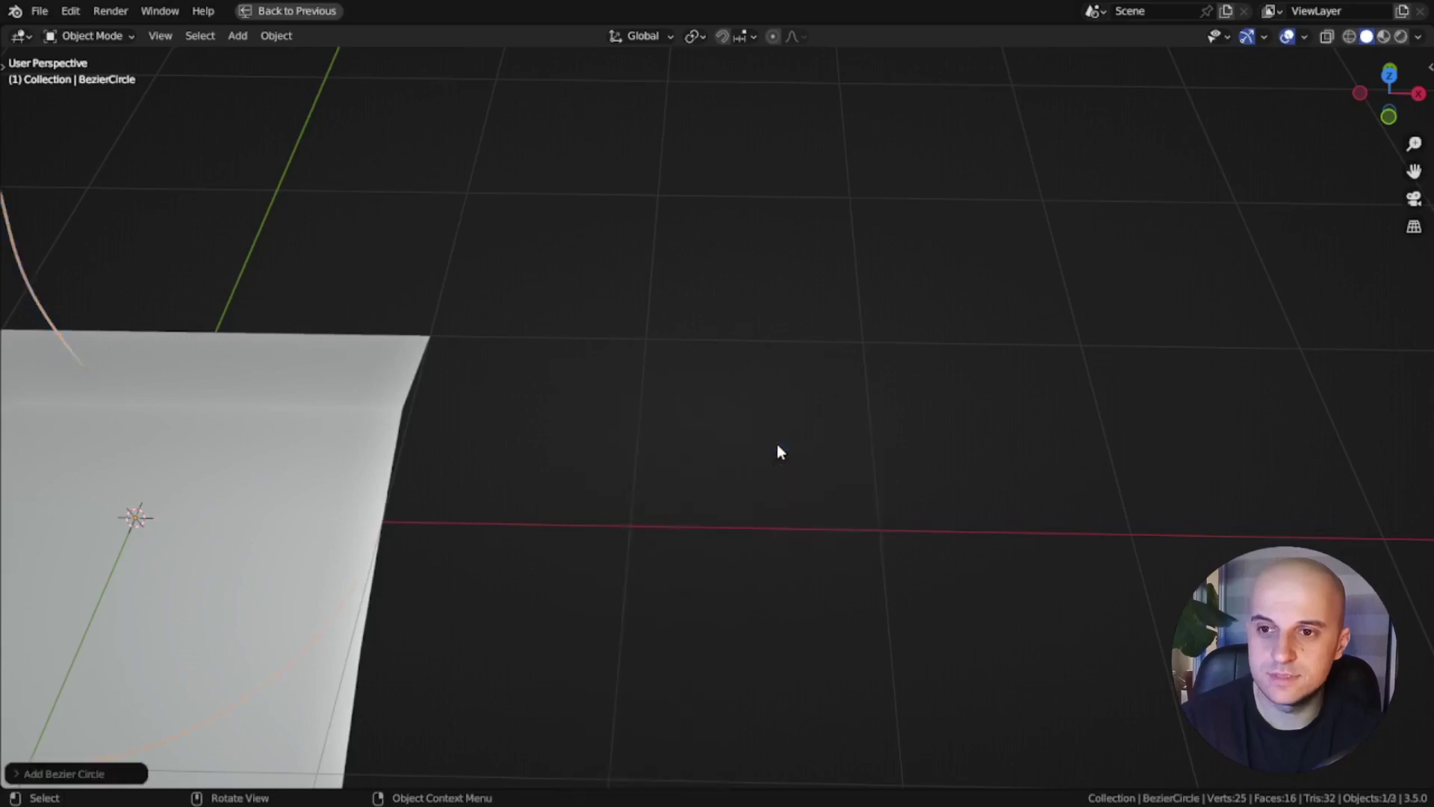
scroll(755, 457, down, 4)
key(g)
key(x)
click(860, 481)
- Rename the Bezier circle as ProfileCurve
key(F2)
text(ProfileCurve)
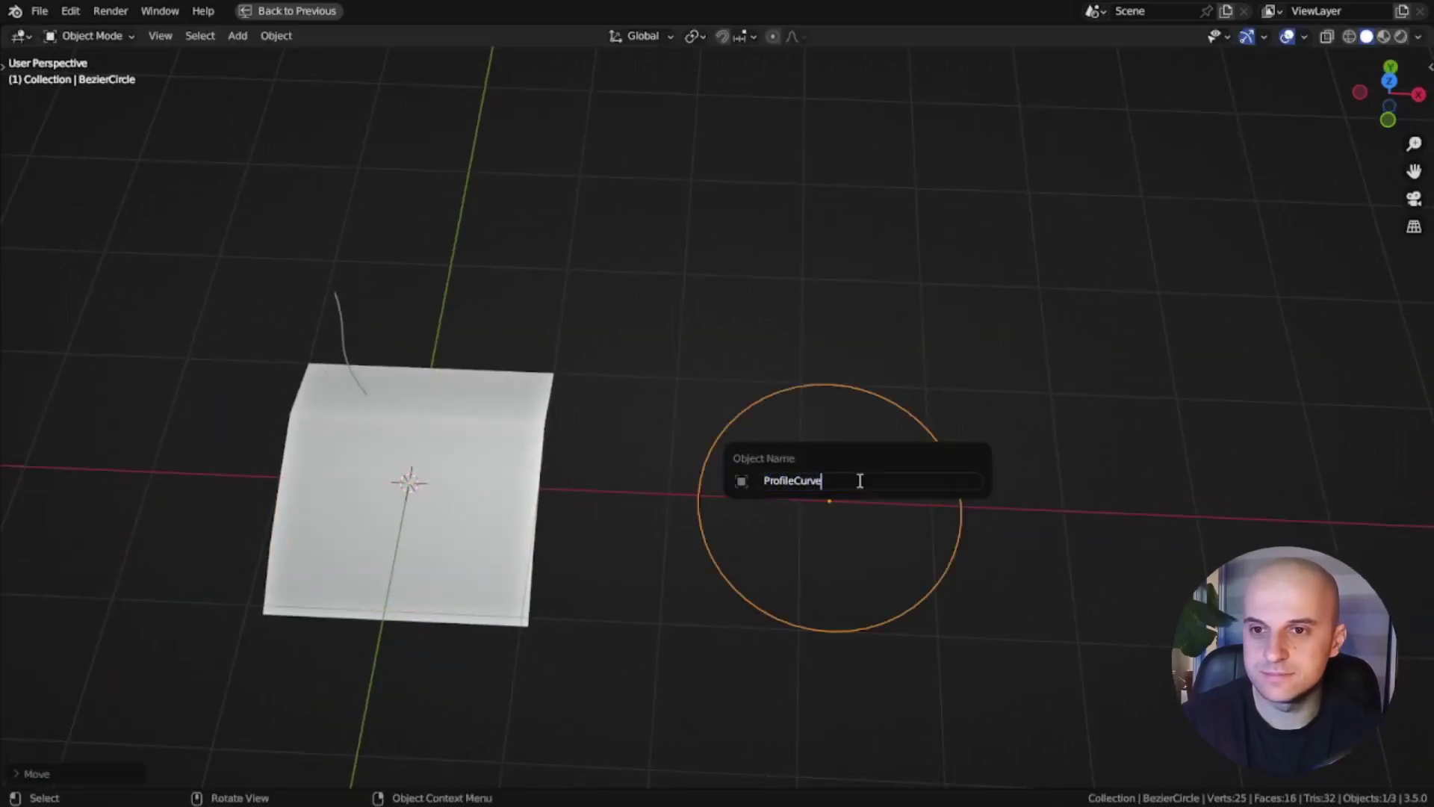
key(Return)
- Change the handle type of the two control points on ProfileCurve's opposite sides, editing it in top view
key(KP_7)
key(Tab)
click(456, 441)
shift+click(951, 441)
key(v)
click(825, 436)
- Flatten ProfileCurve by scaling its upper and lower points, adjust its side points, and scale the whole profile down
click(703, 194)
shift+click(701, 691)
key(s)
click(455, 440)
shift+click(950, 439)
key(s)
shift+click(703, 325)
key(s)
key(a)
key(s)
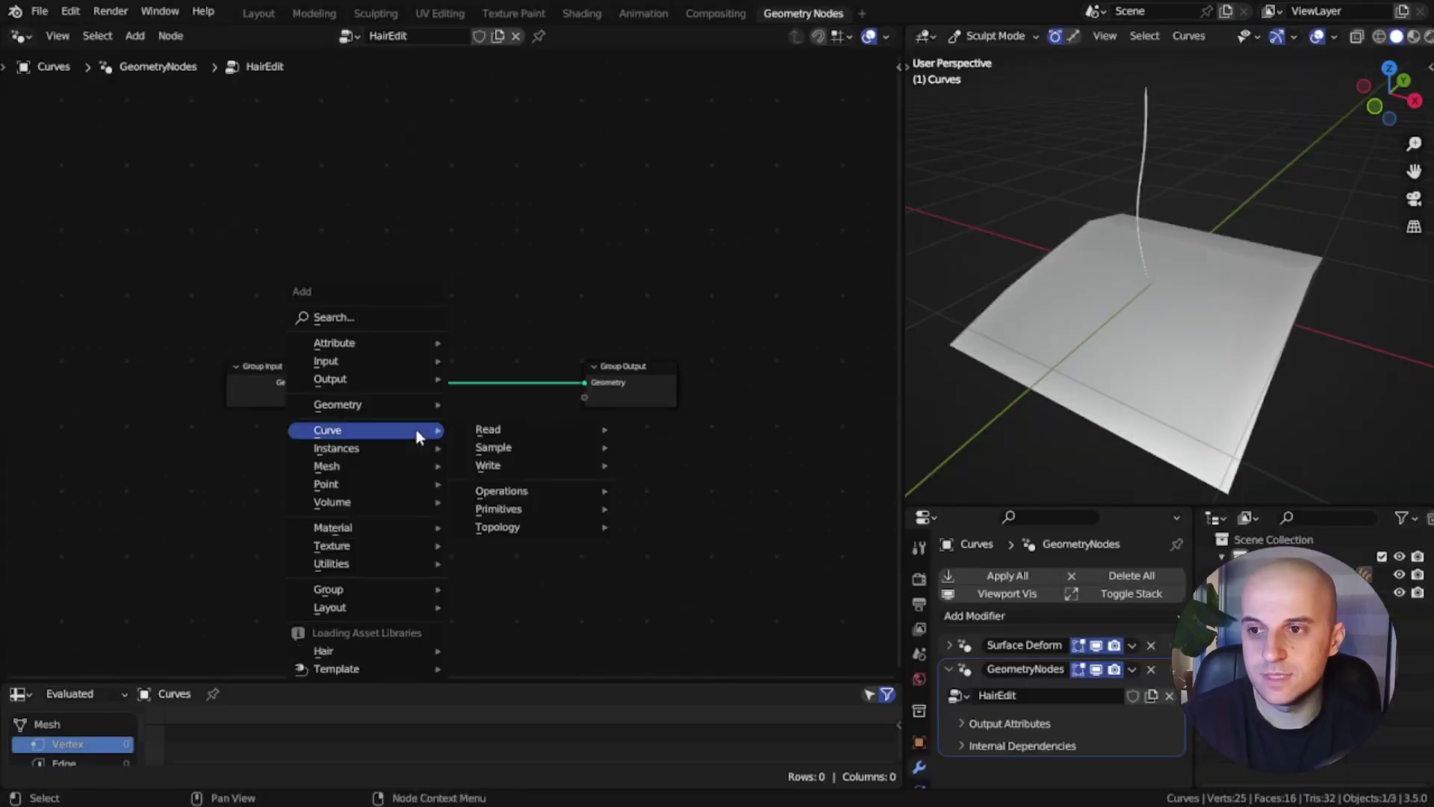
- Insert a Curve to Mesh node between Group Input and Group Output in the HairEdit tree
text(curve to)
key(Return)
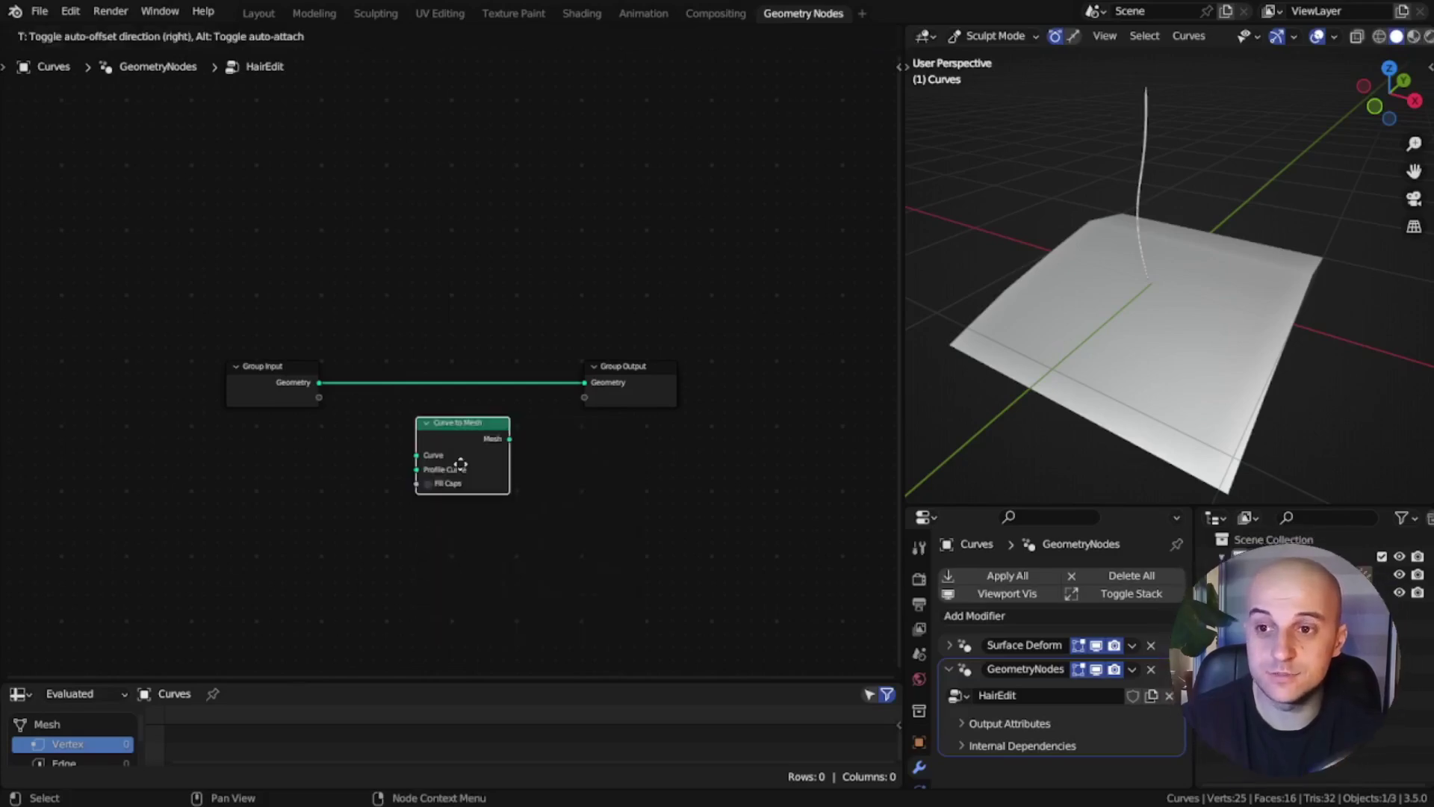
click(452, 407)
scroll(448, 553, up, 4)
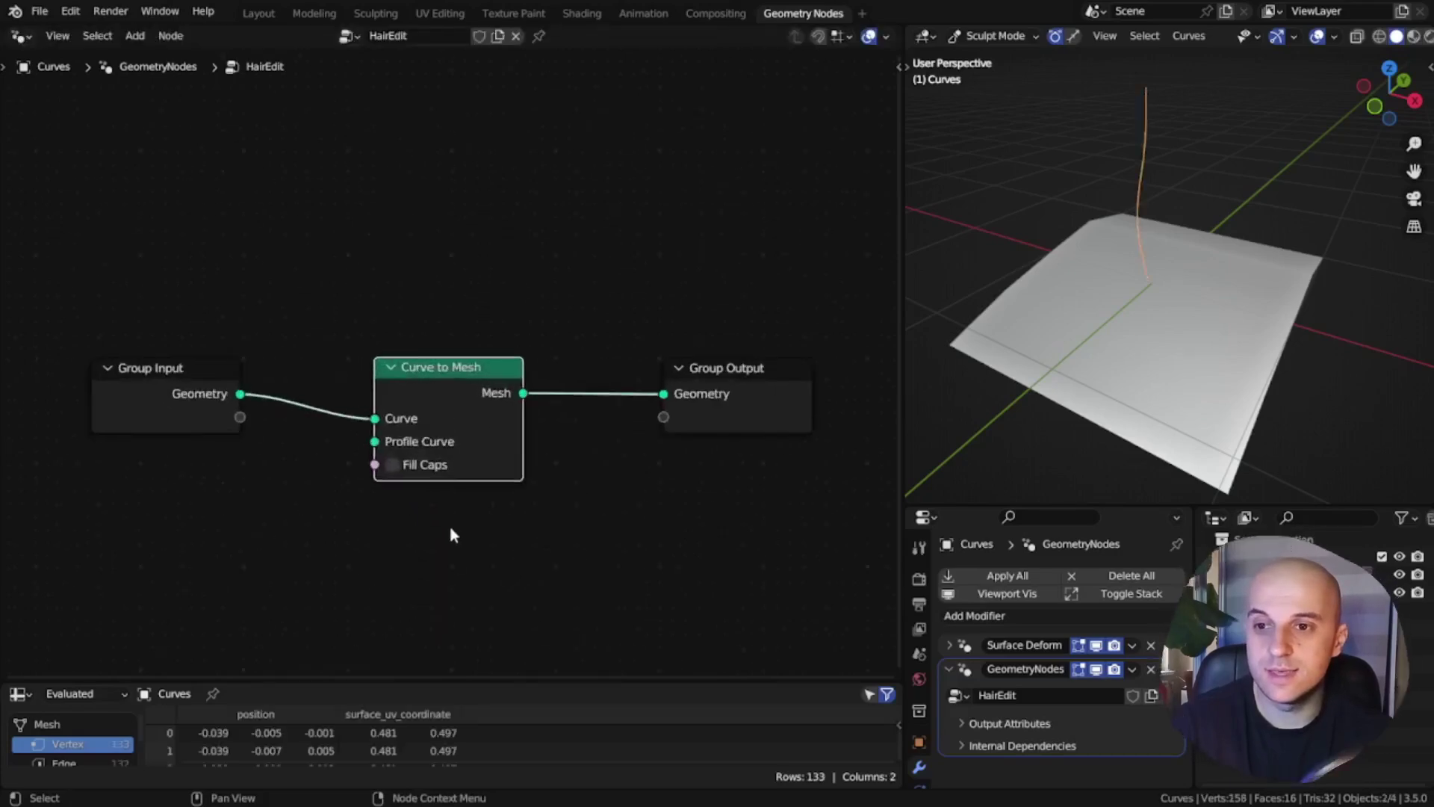
- Add an Object Info node below Group Input and set its object to ProfileCurve
drag(538, 384, 279, 476)
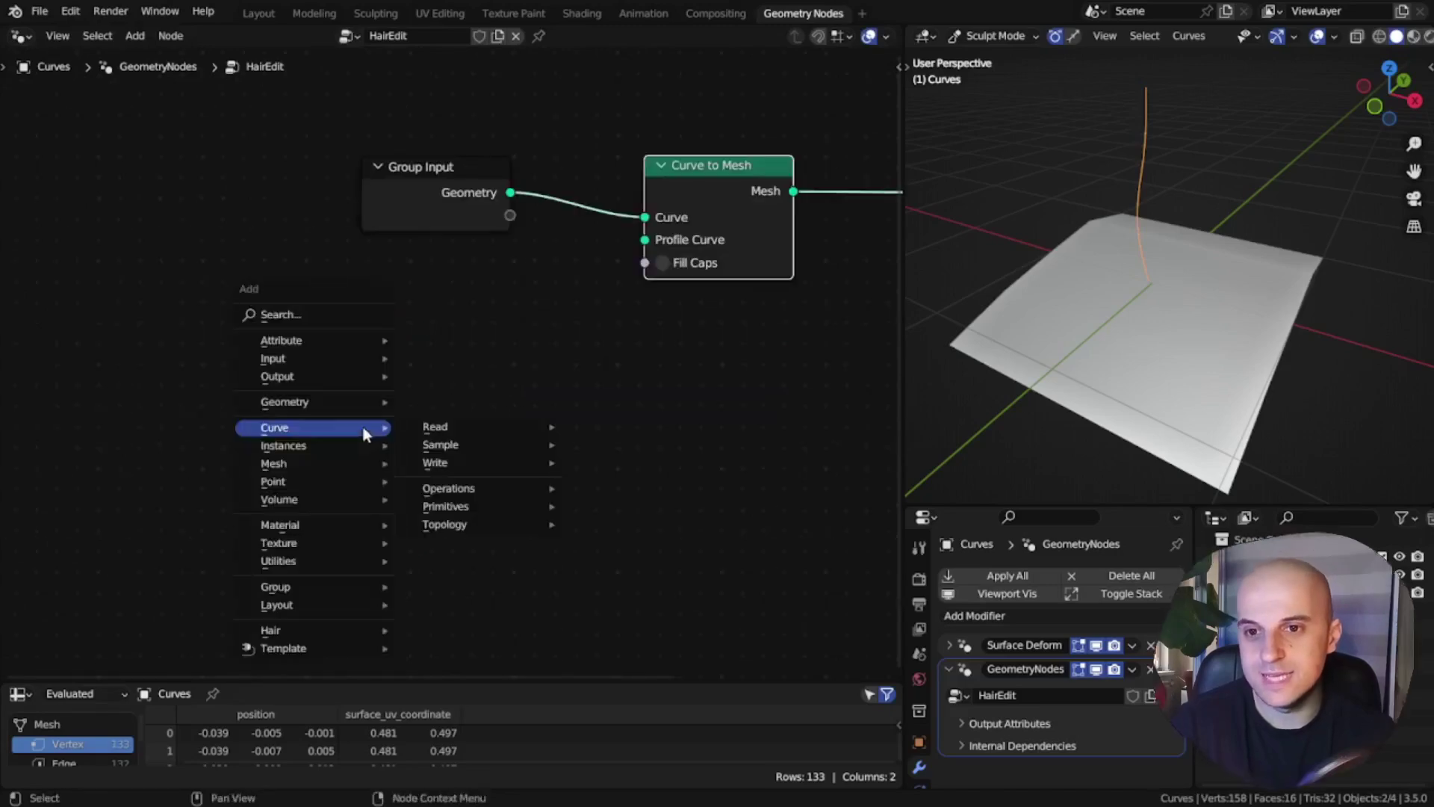
click(276, 311)
text(o)
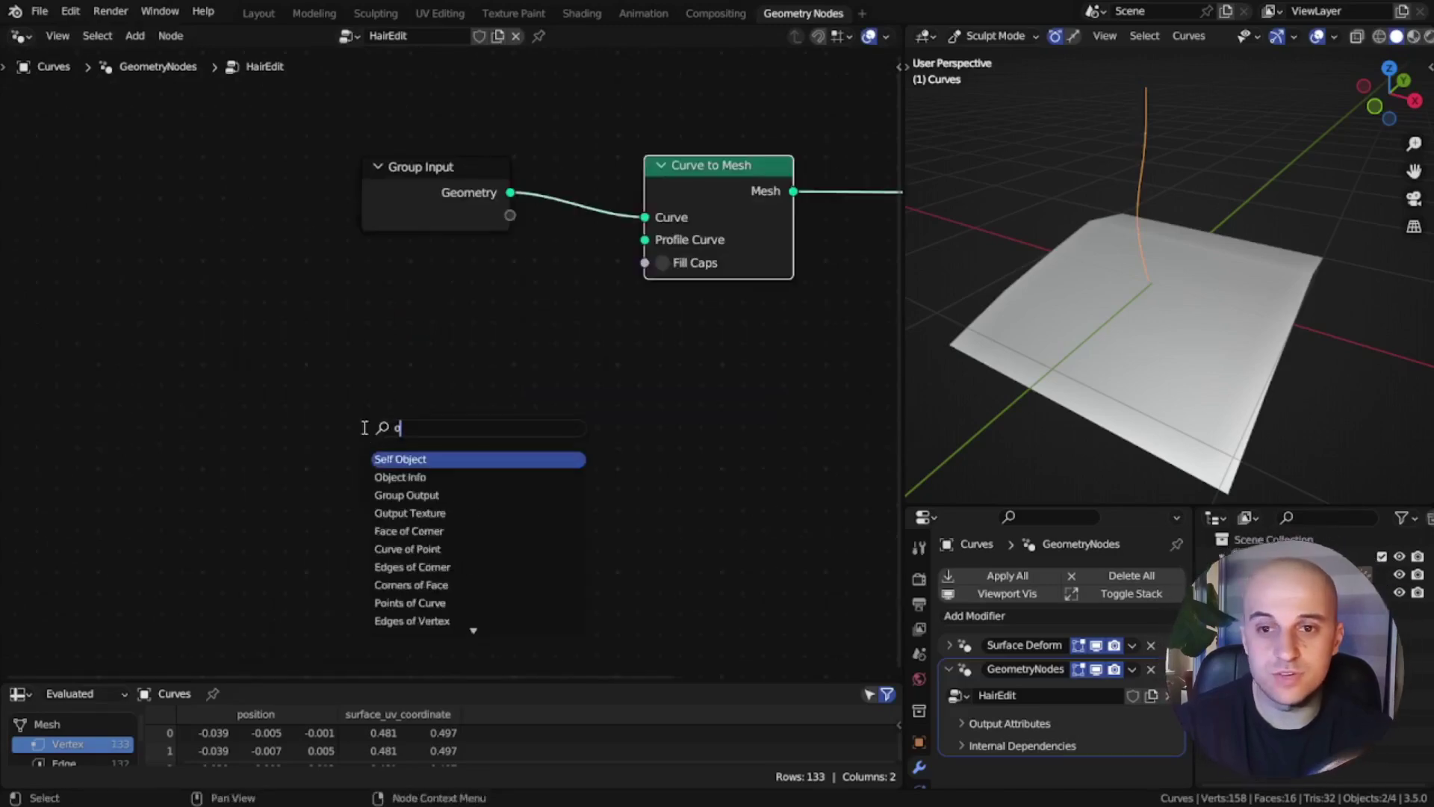
text(b)
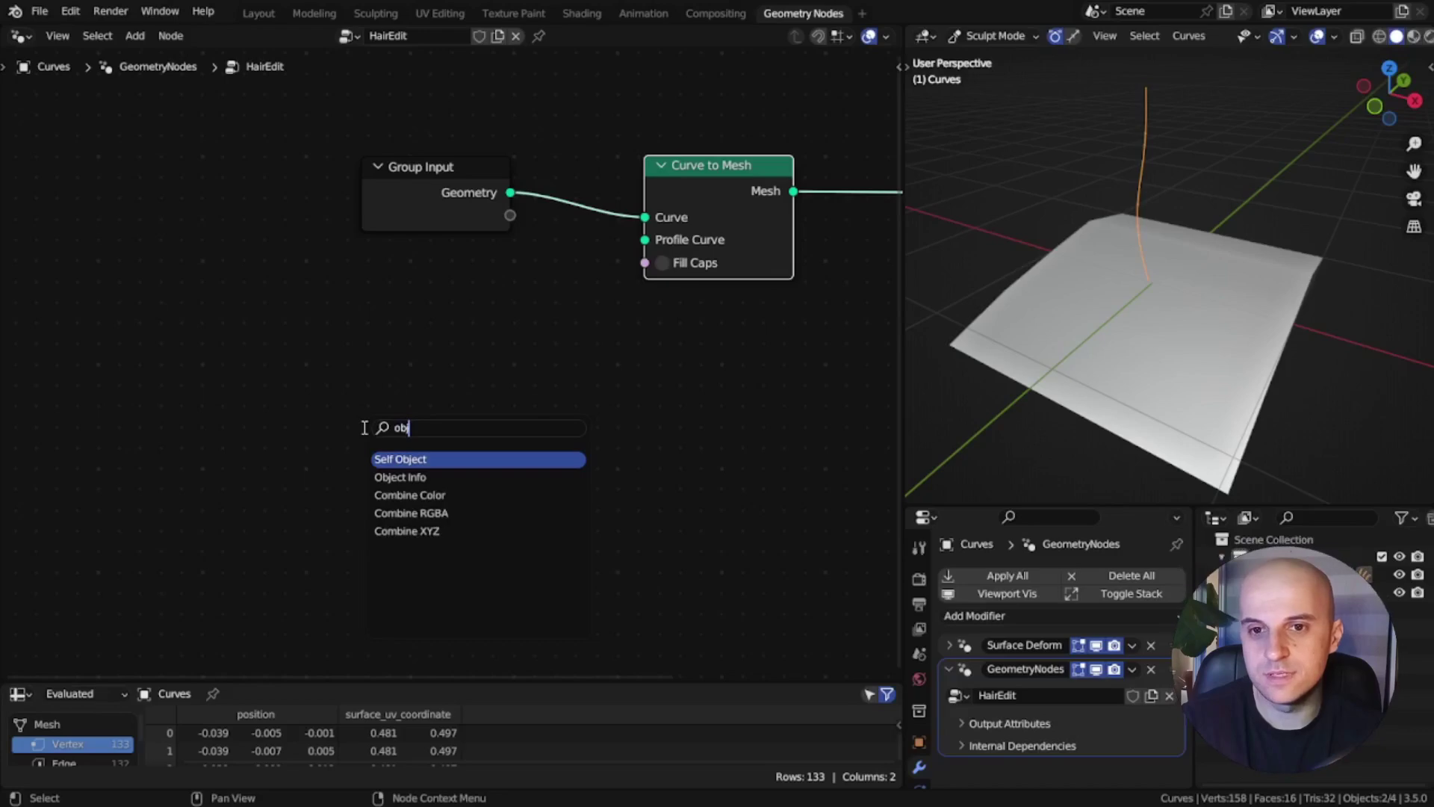
click(385, 477)
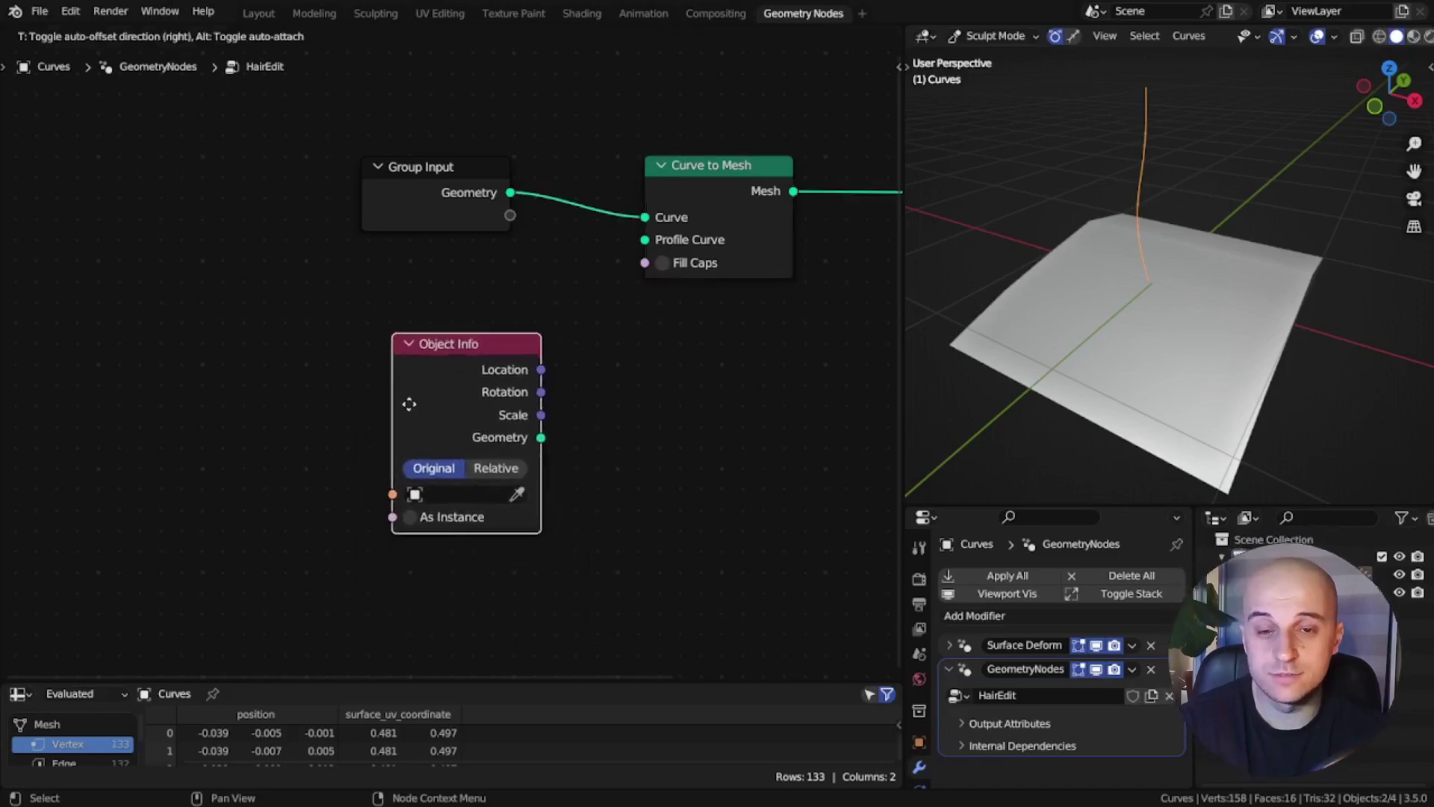
click(385, 384)
click(447, 473)
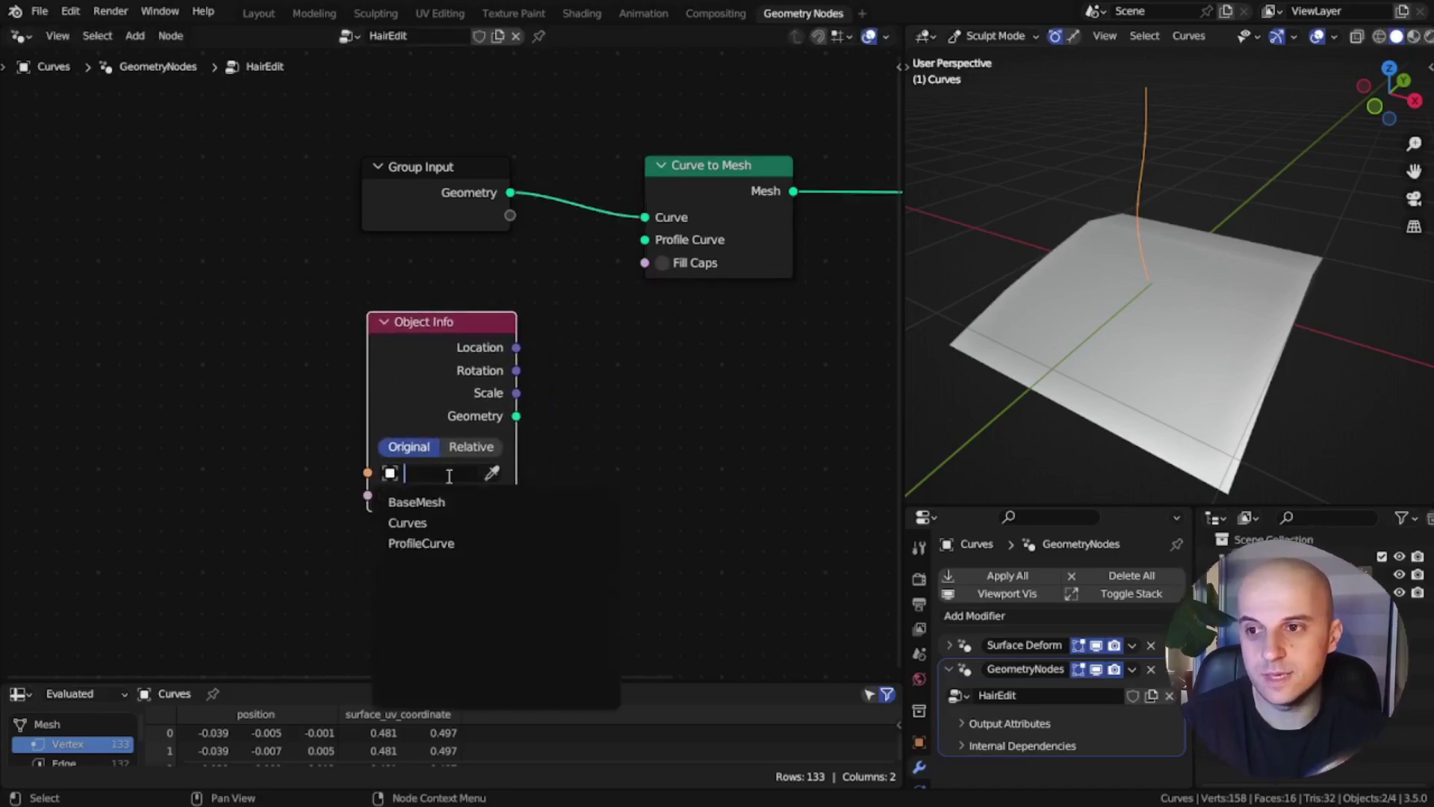
click(439, 539)
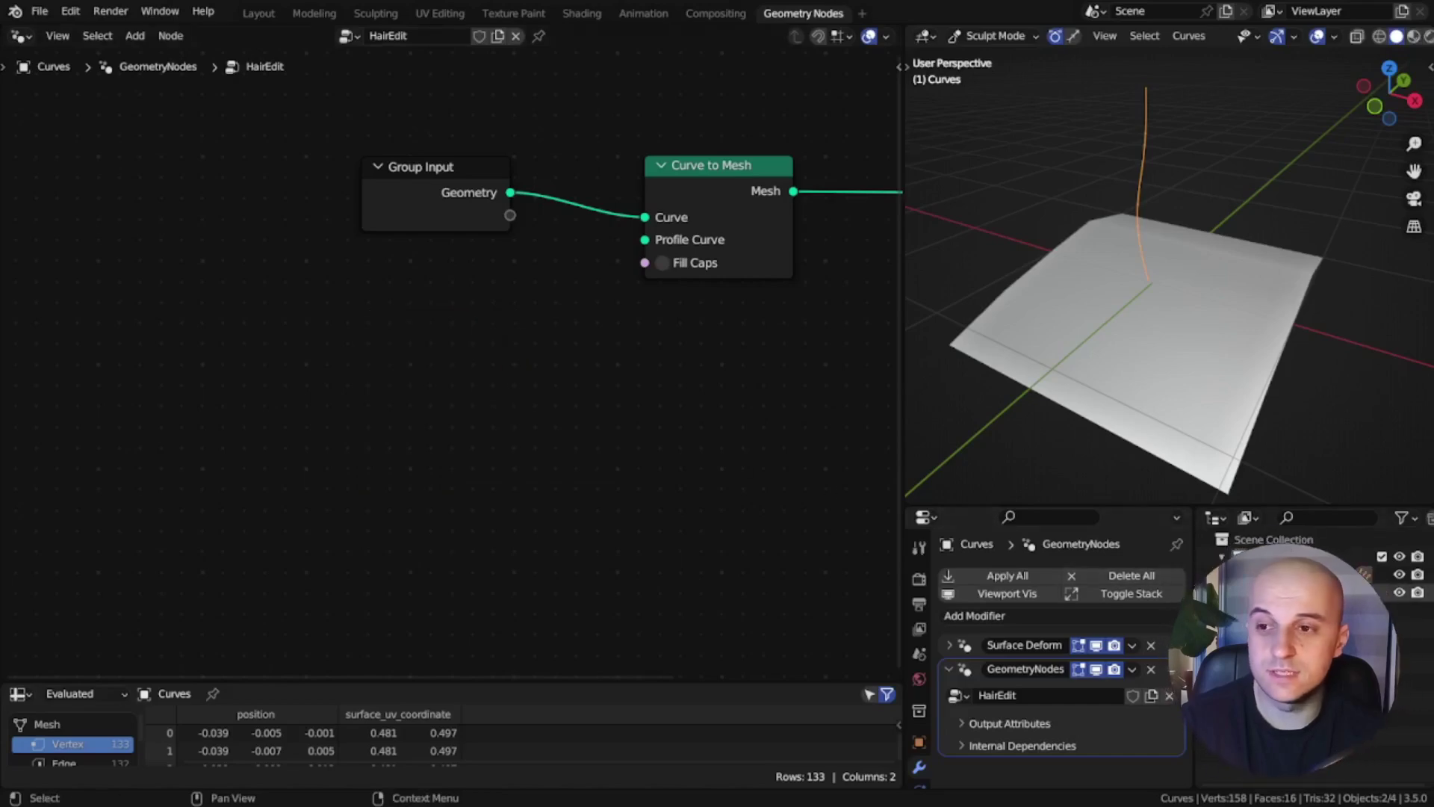
- Bring the ProfileCurve object into the tree as an Object Info node and connect its Geometry to Curve to Mesh's Profile Curve input
drag(1263, 593, 426, 312)
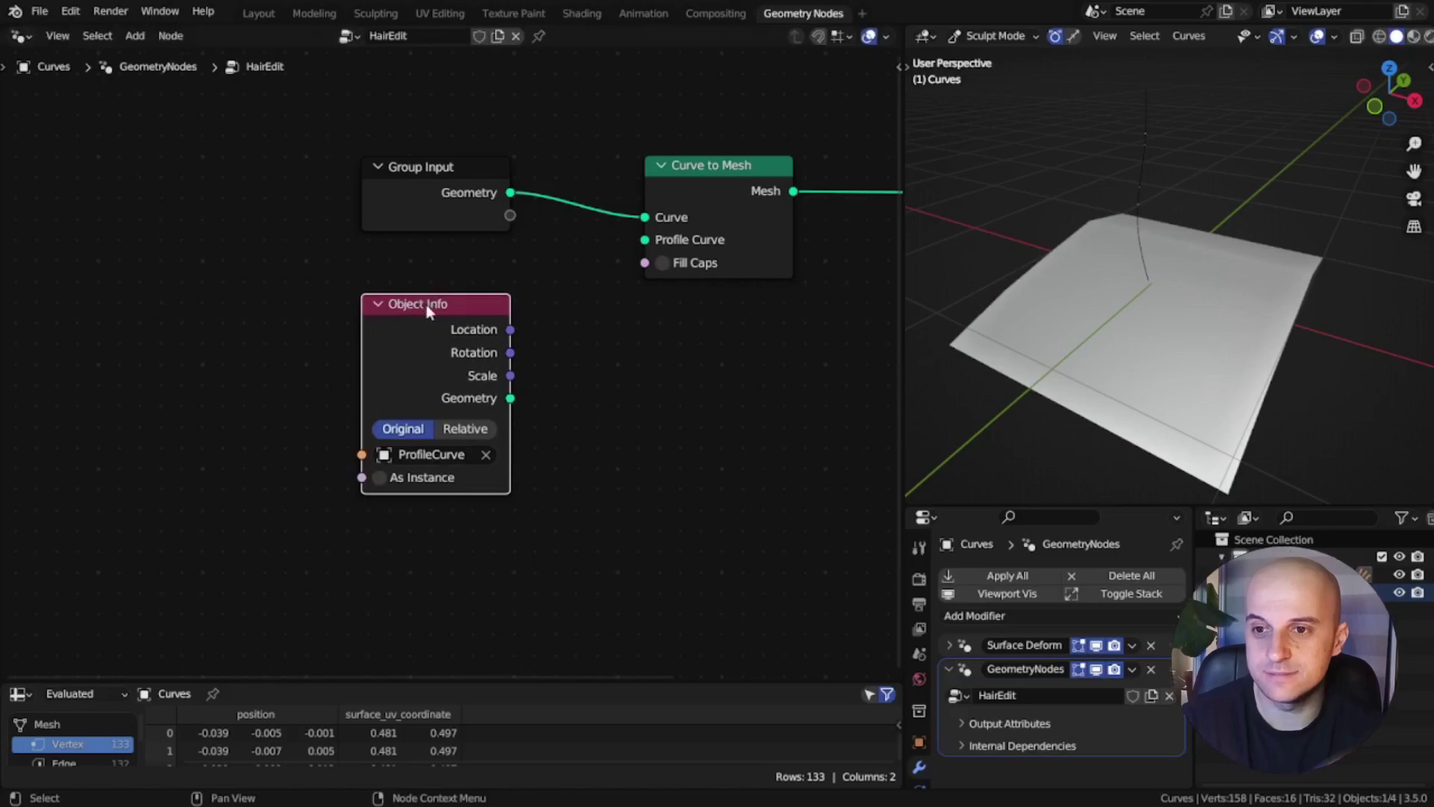
drag(511, 398, 644, 240)
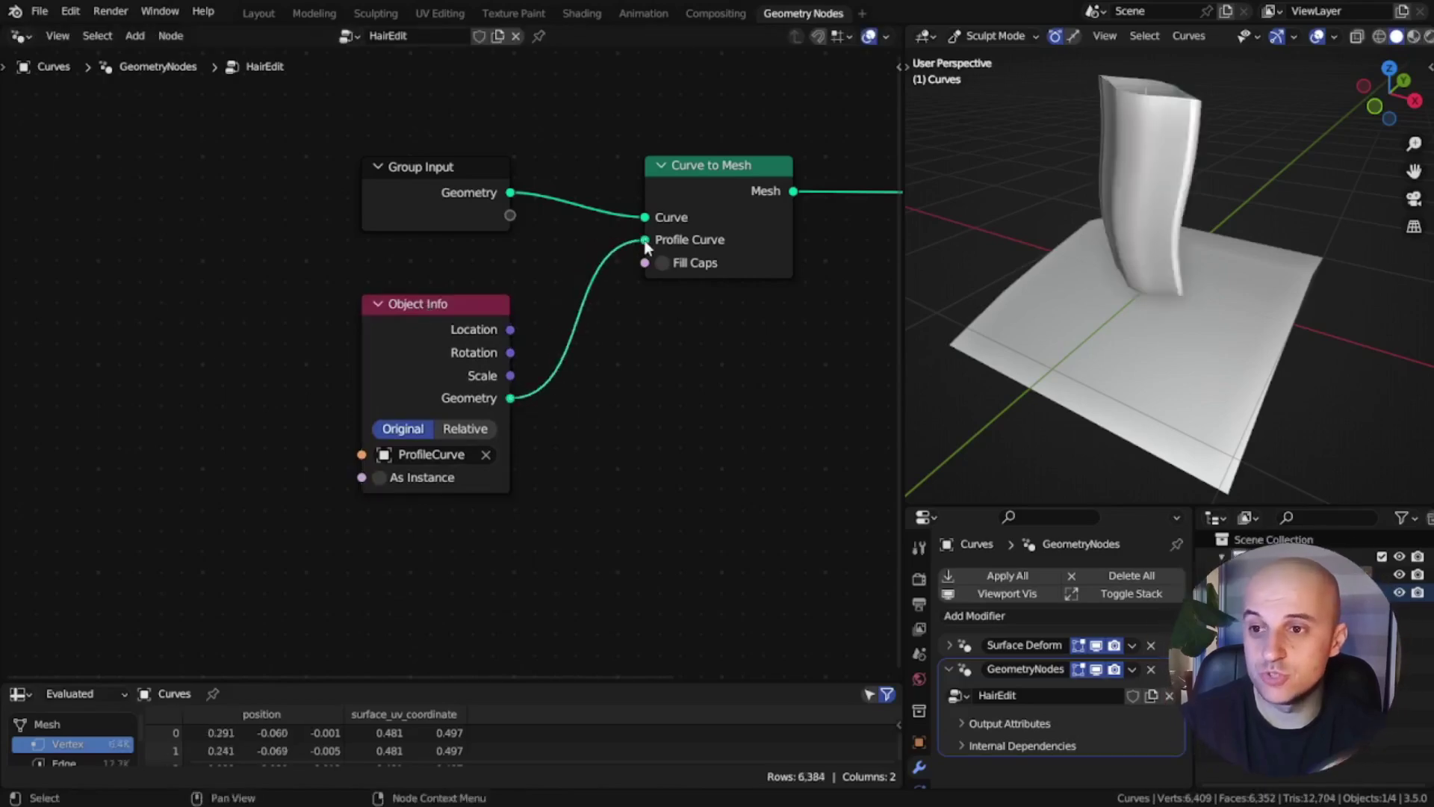
key(ctrl+Tab)
mouse_move(1092, 254)
middle_down()
mouse_move(1074, 307)
mouse_move(1308, 251)
mouse_move(1113, 301)
mouse_move(928, 279)
middle_up()
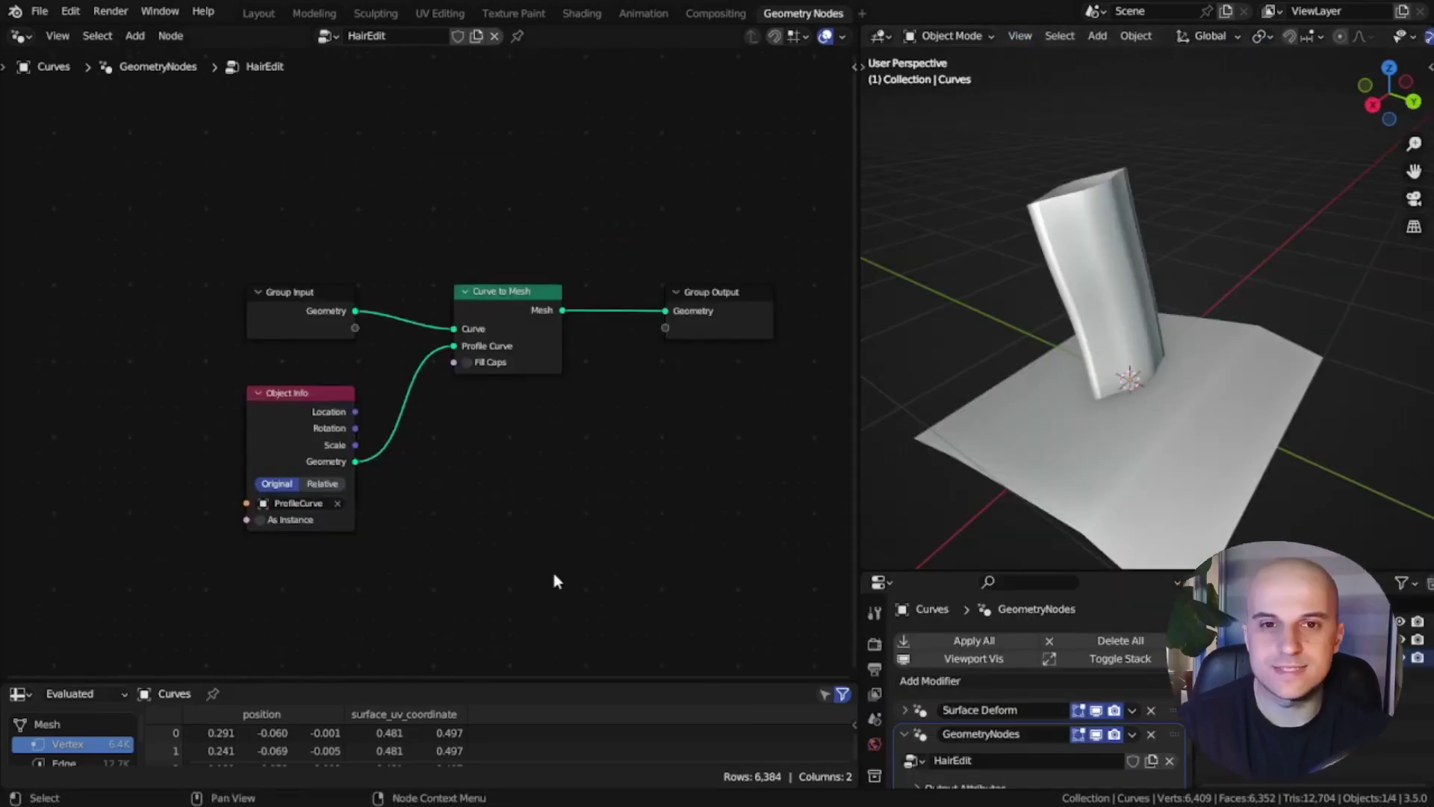
- Move Group Input away to make room and insert a Set Curve Radius node before Curve to Mesh
middle_drag(463, 540, 575, 577)
drag(369, 329, 183, 261)
middle_drag(241, 282, 414, 340)
drag(369, 328, 184, 266)
key(shift+a)
text(se)
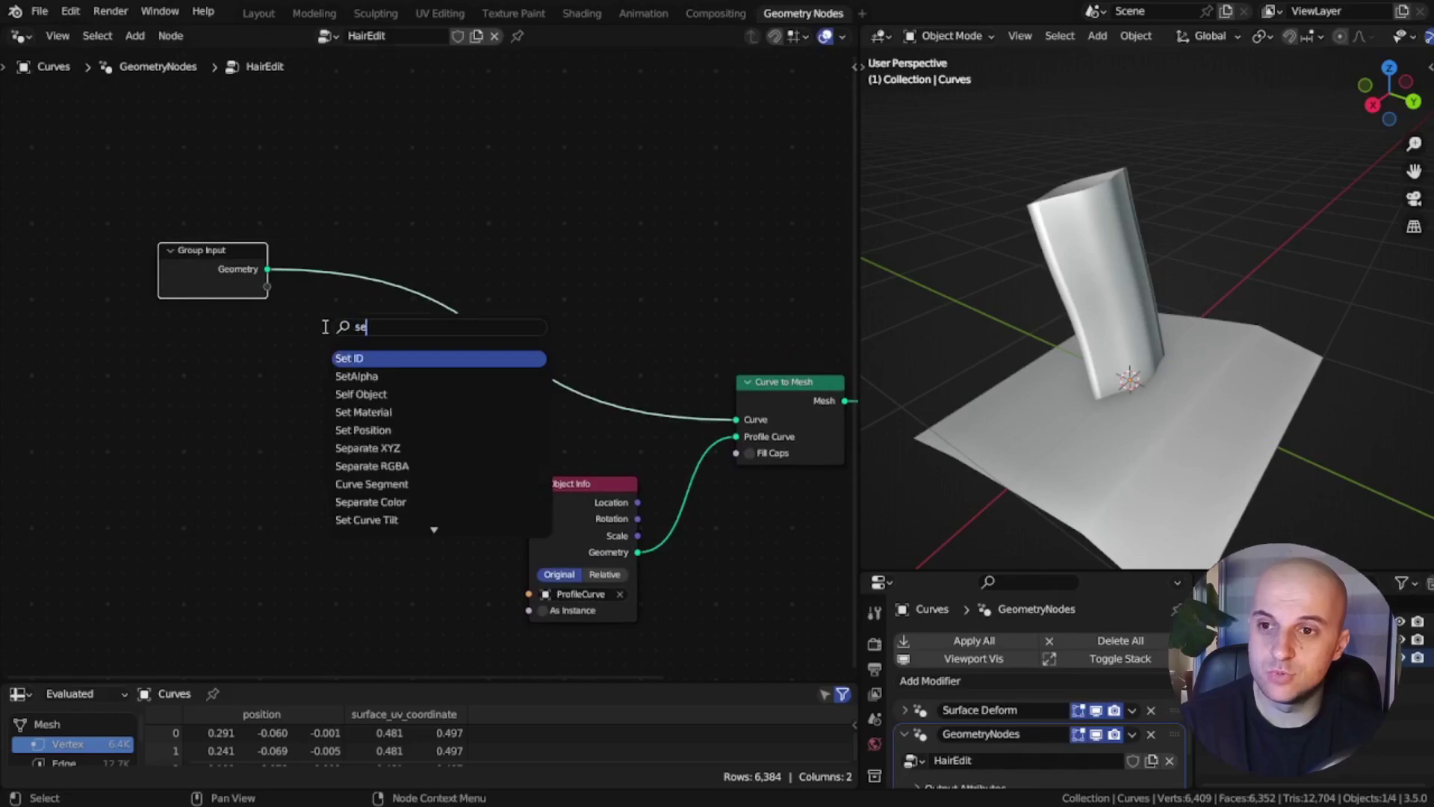
text(t cur)
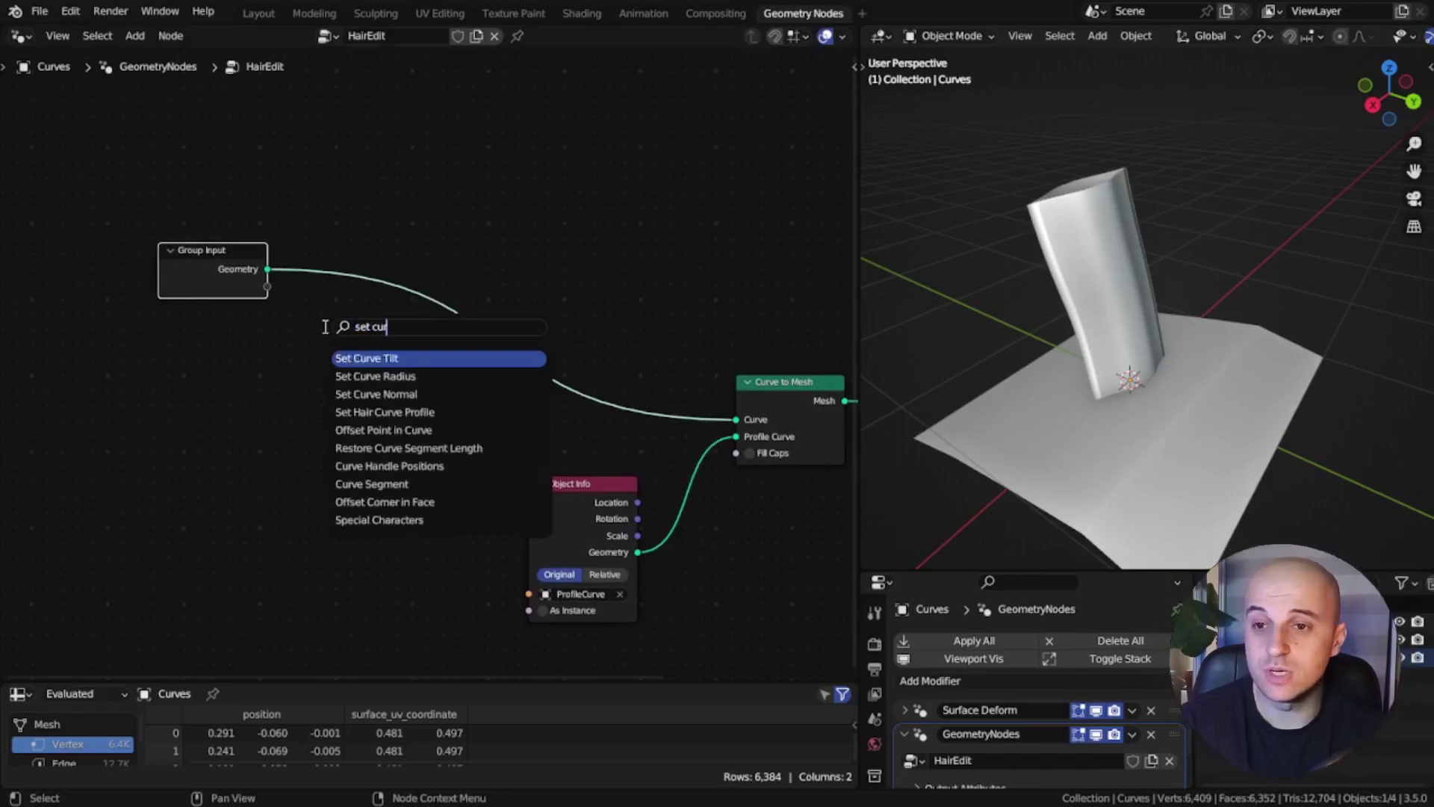
click(375, 376)
click(454, 347)
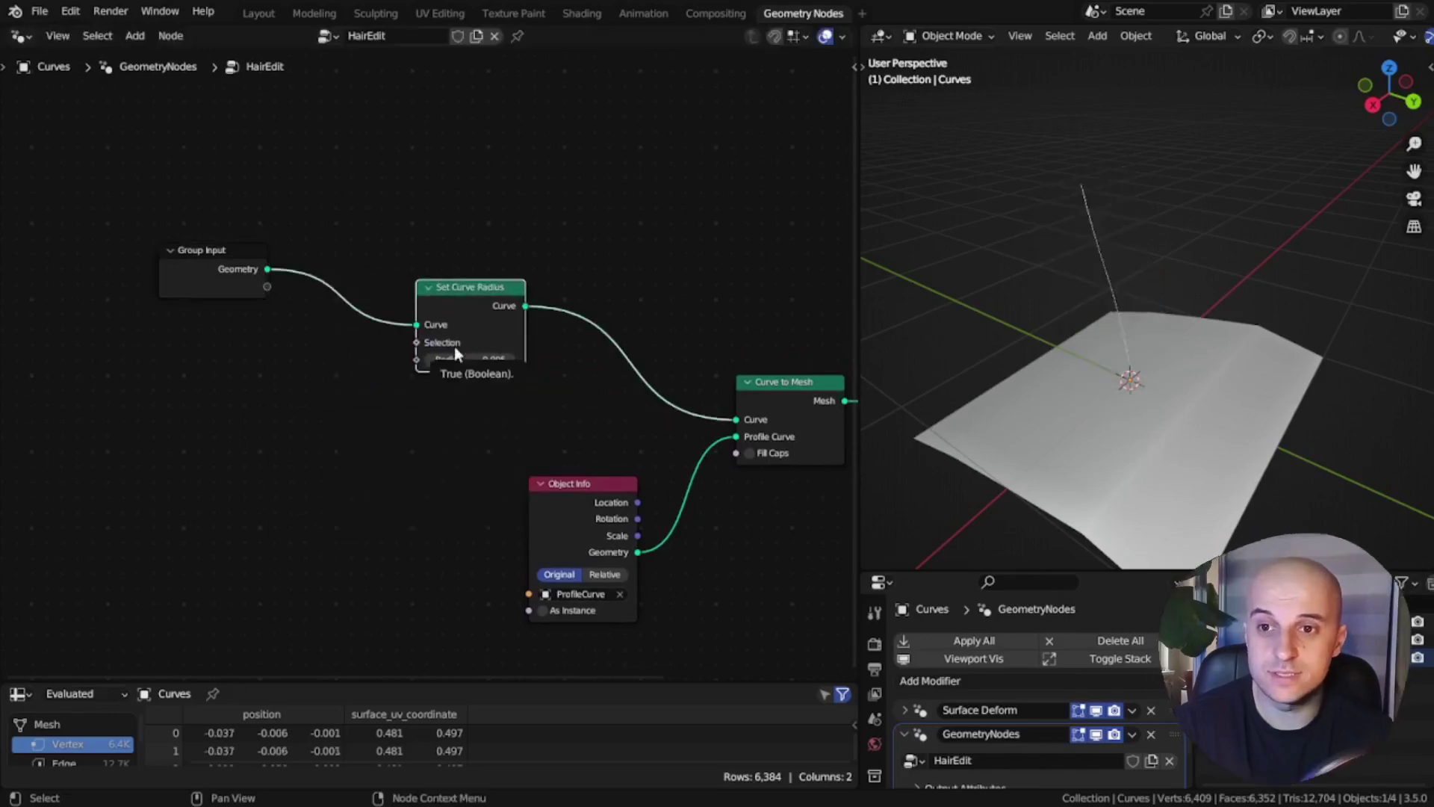
- Place the Set Curve Radius node closer to Curve to Mesh and set its radius to 0.775
drag(483, 285, 600, 348)
scroll(455, 371, up, 4)
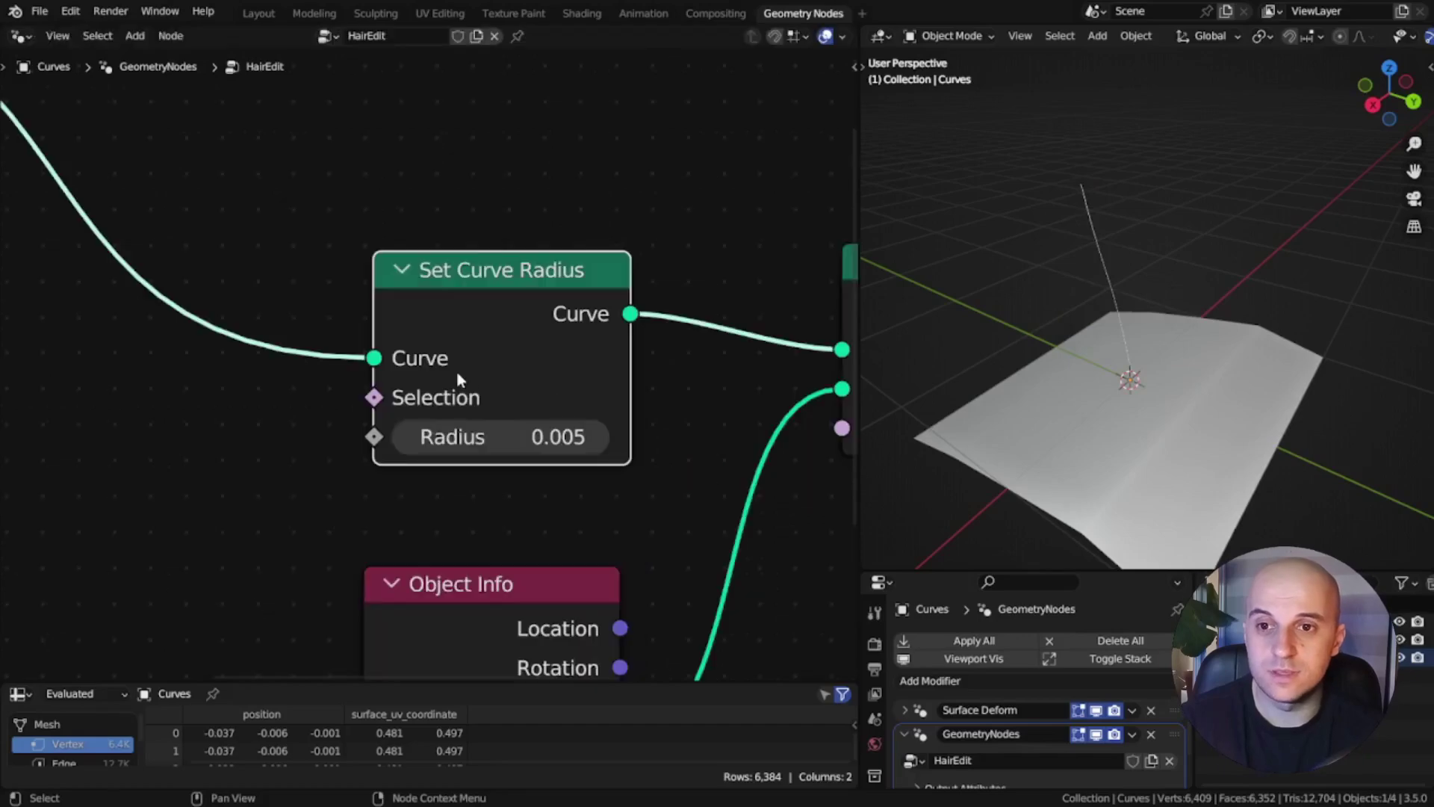
drag(513, 429, 571, 429)
- Add a Spline Parameter node beside the Object Info node
scroll(284, 415, down, 2)
key(shift+a)
mouse_move(284, 415)
text(spline)
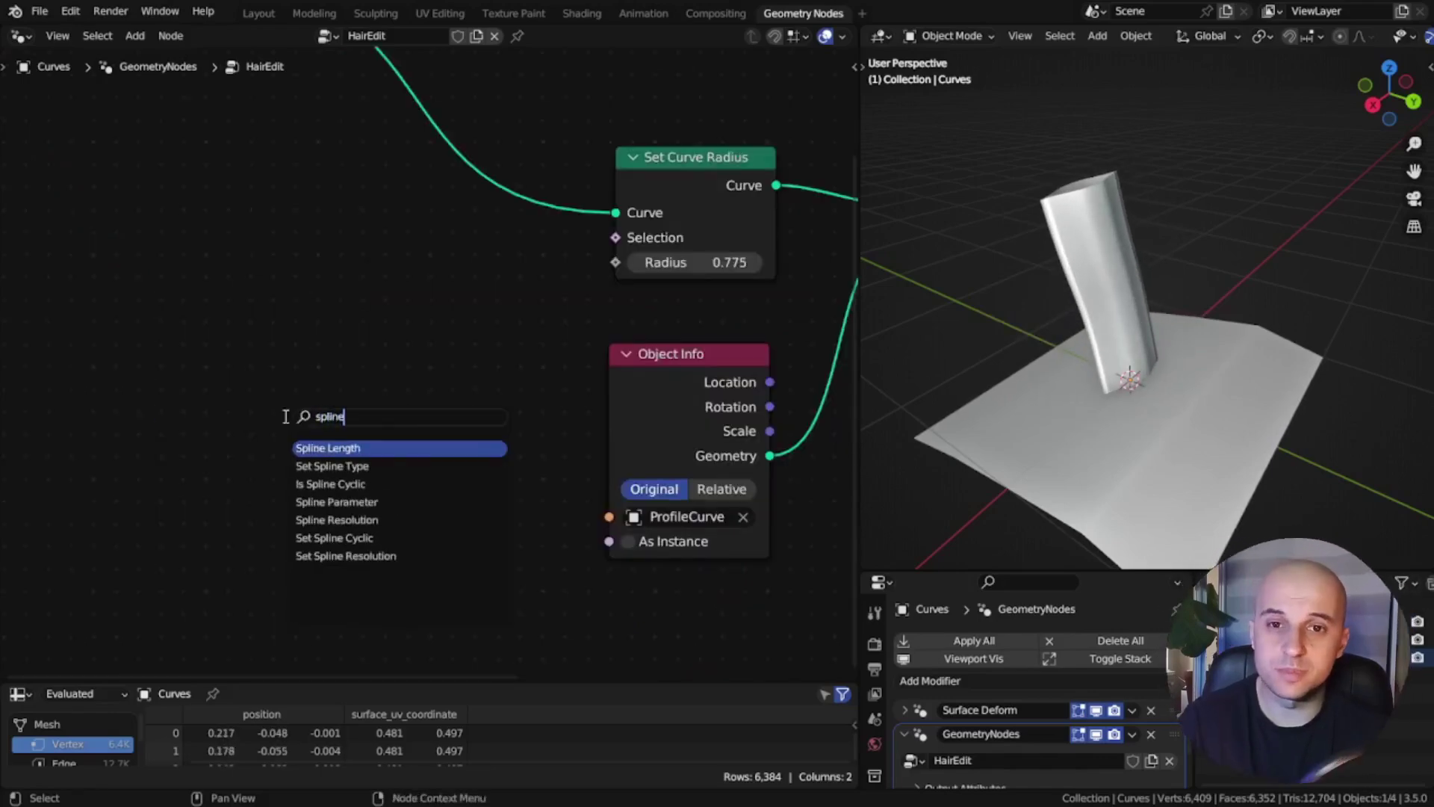
key(Down)
key(Down)
key(Down)
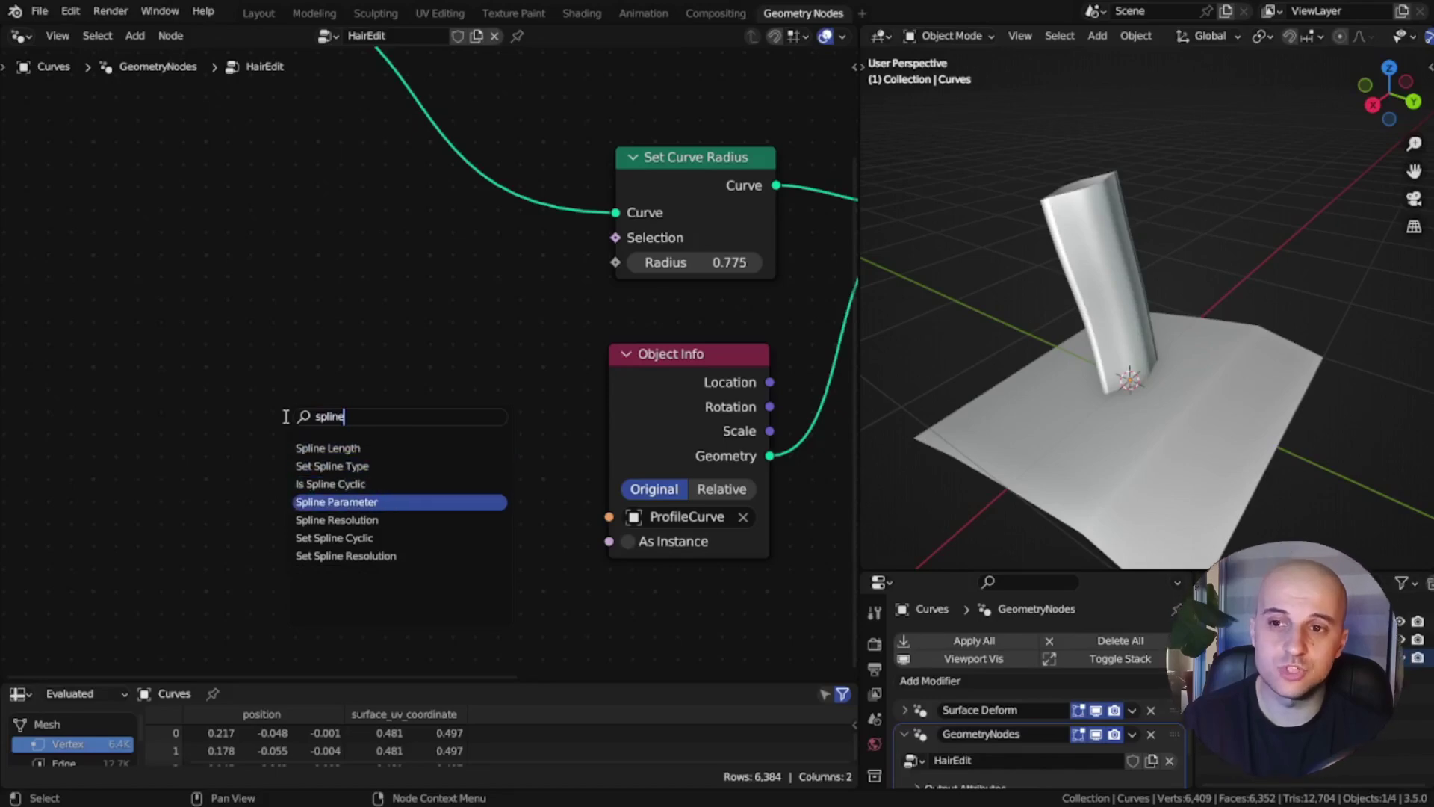
key(Return)
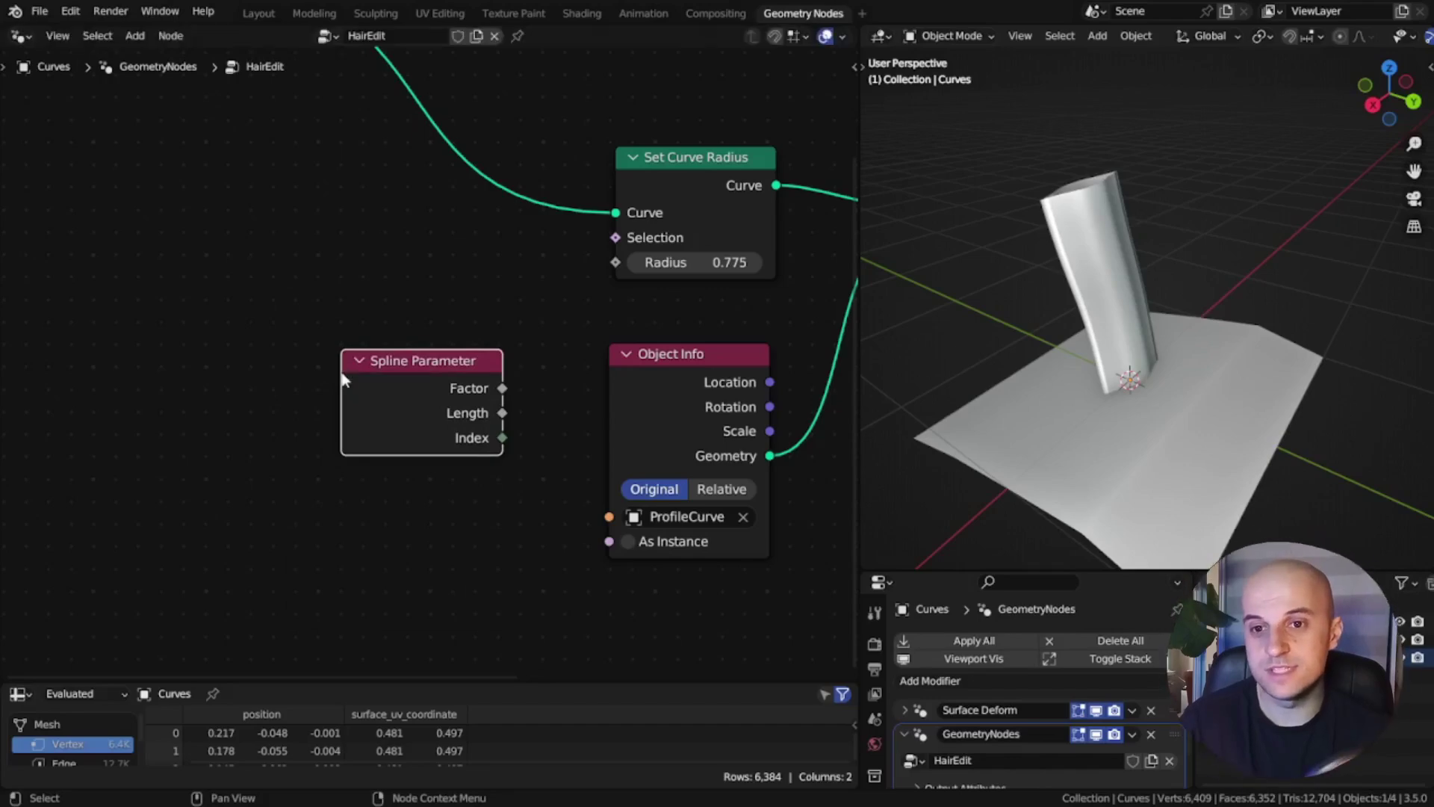
scroll(340, 369, up, 2)
click(281, 385)
drag(448, 402, 620, 233)
drag(448, 440, 624, 278)
drag(449, 479, 669, 339)
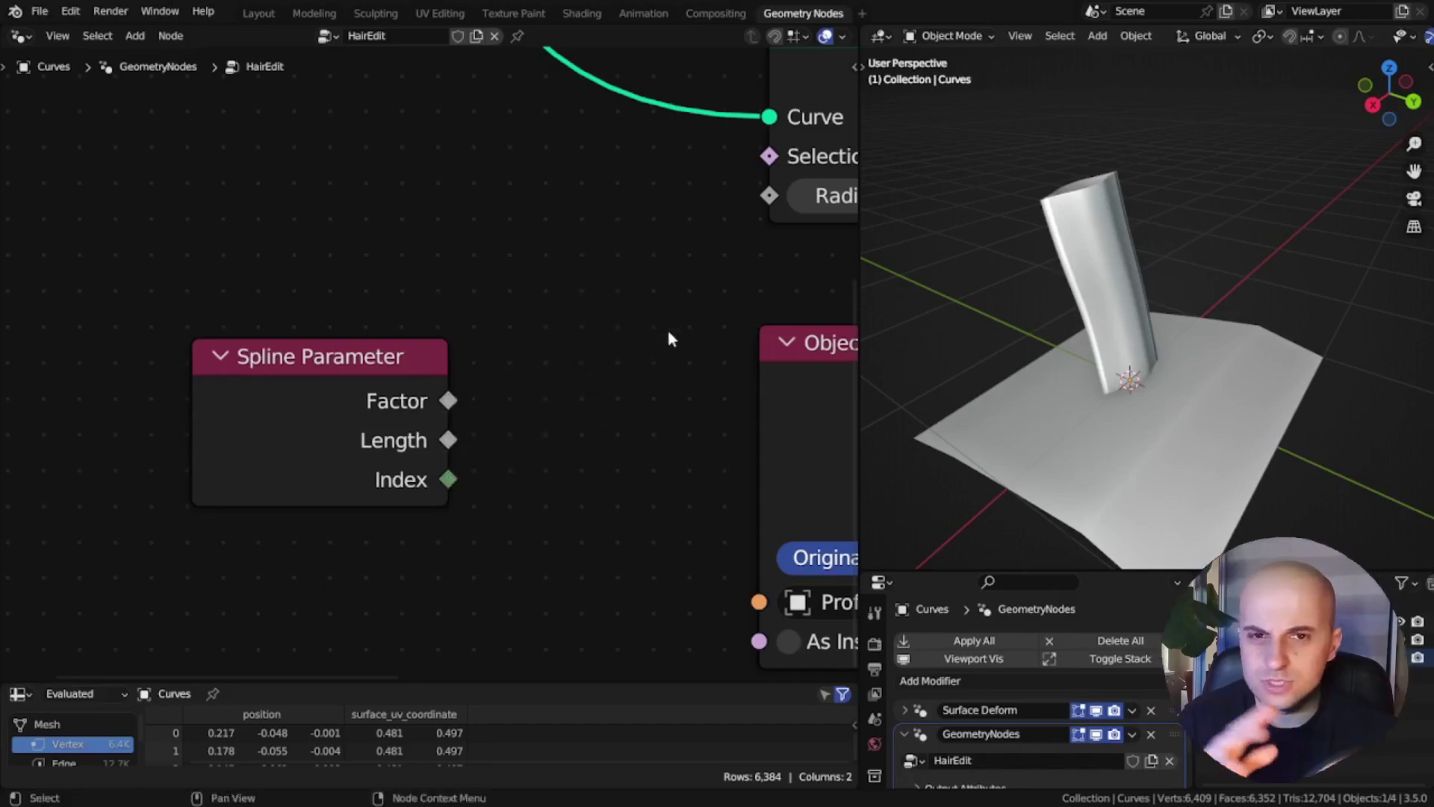
drag(448, 401, 543, 362)
drag(454, 439, 586, 357)
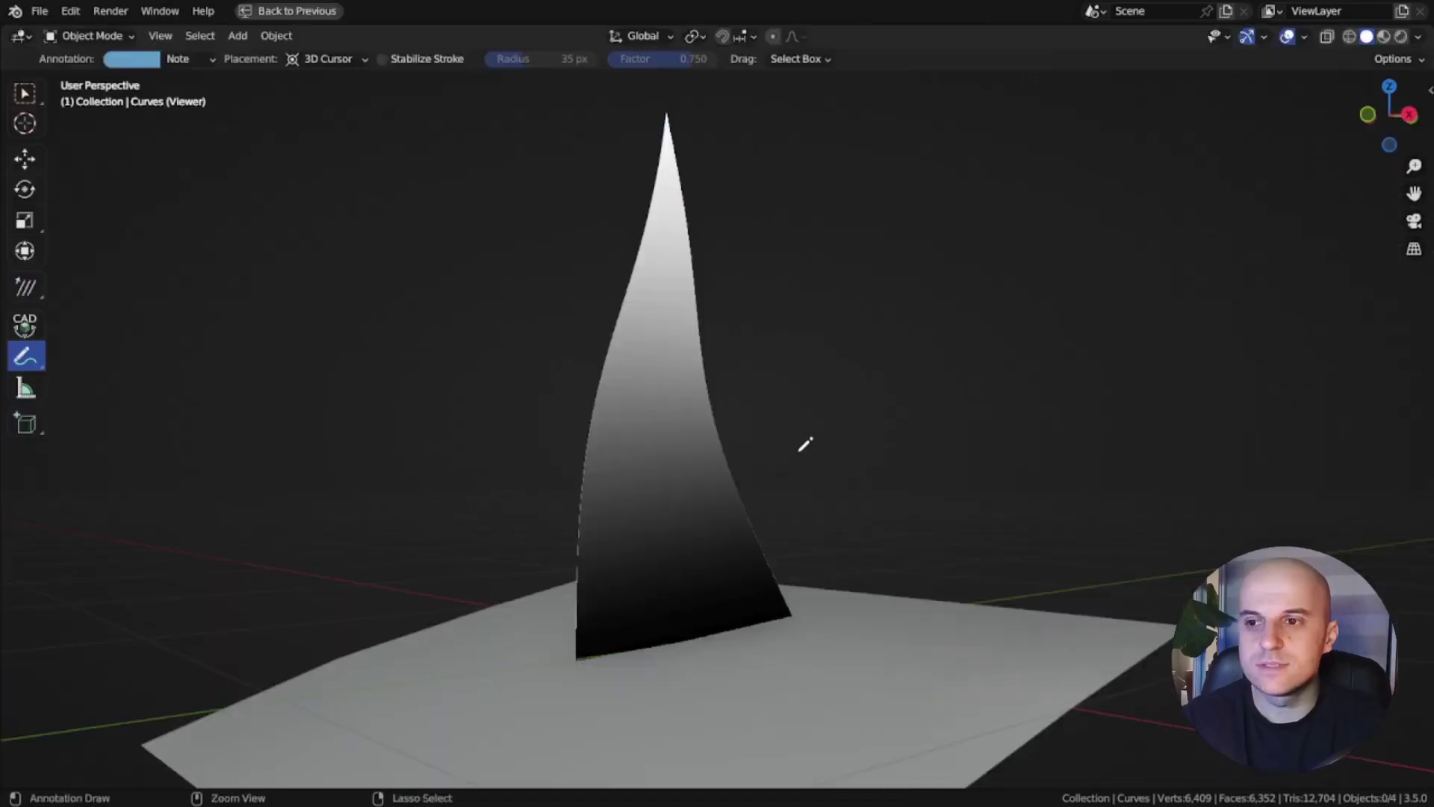
- Annotate the tapered hair strand with a line from root to tip and marks at both ends
mouse_move(802, 548)
mouse_down()
mouse_move(757, 390)
mouse_move(720, 90)
mouse_move(754, 136)
mouse_up()
mouse_move(845, 536)
mouse_down()
mouse_move(860, 577)
mouse_move(836, 535)
mouse_up()
drag(776, 153, 802, 151)
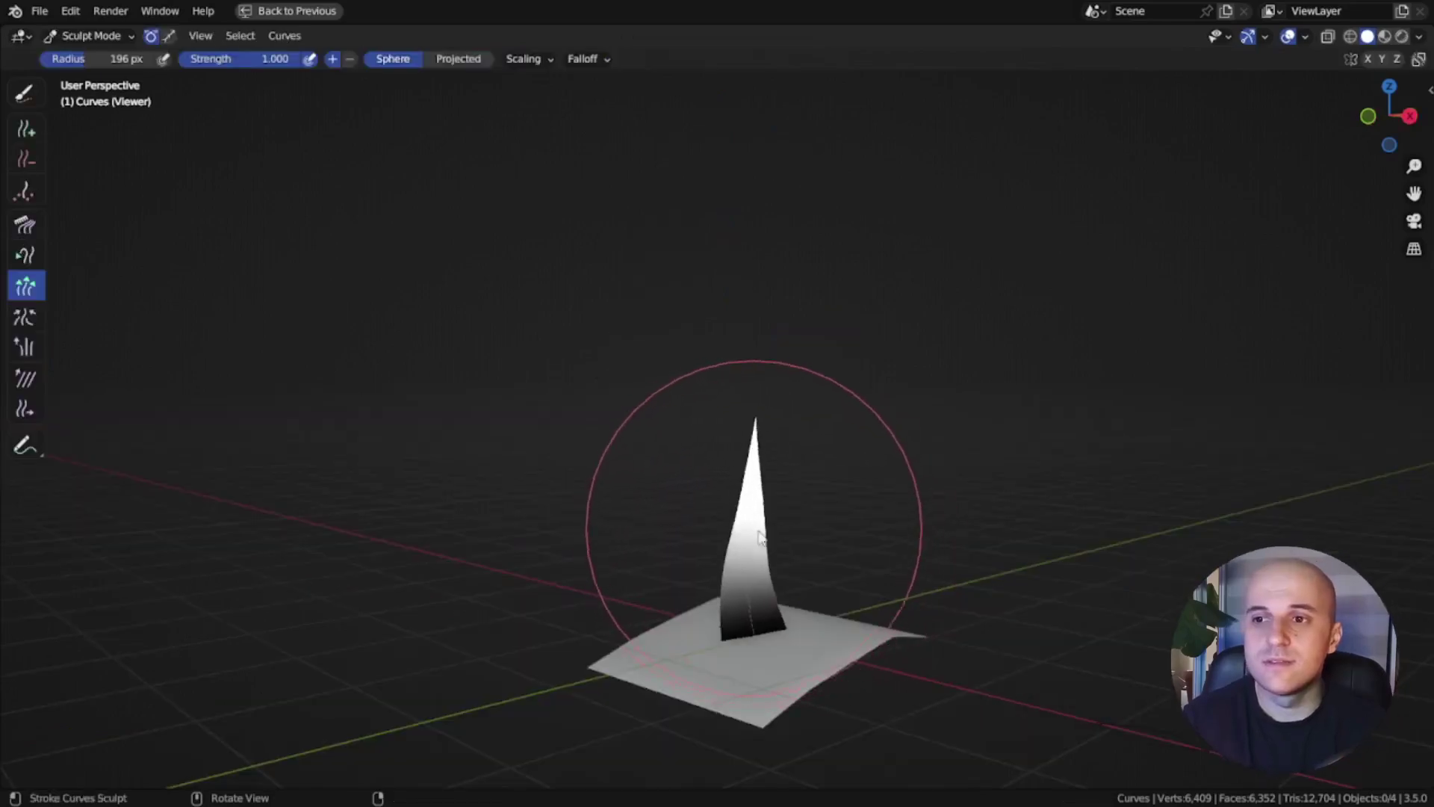
- Lengthen the hair strand in sculpting and annotate four marks at intervals along it from root to tip
mouse_move(753, 512)
mouse_down()
mouse_move(774, 442)
mouse_move(756, 519)
mouse_move(890, 444)
mouse_up()
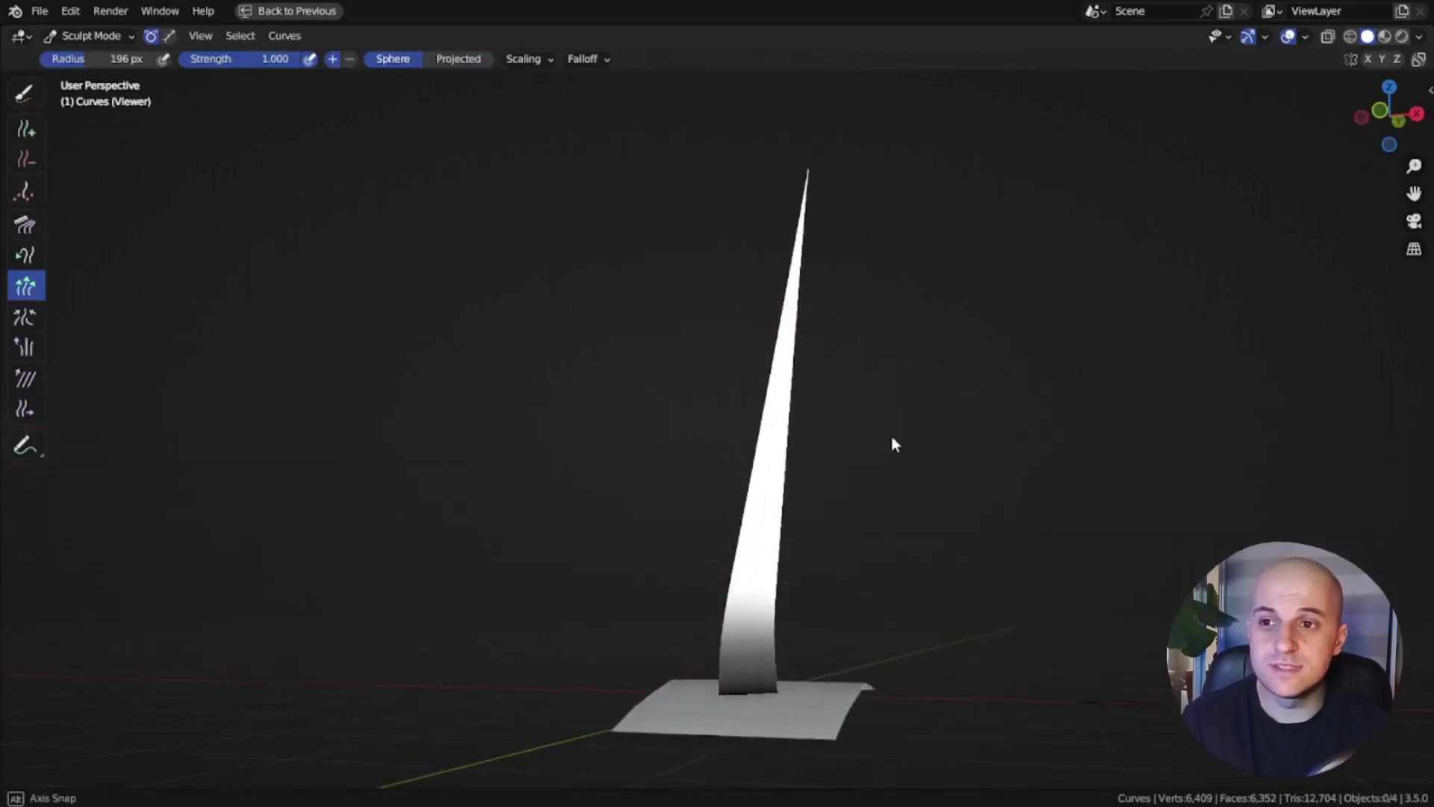
click(25, 446)
mouse_move(803, 672)
mouse_down()
mouse_move(839, 662)
mouse_move(838, 577)
mouse_up()
drag(806, 487, 842, 474)
drag(803, 372, 836, 359)
drag(814, 258, 852, 244)
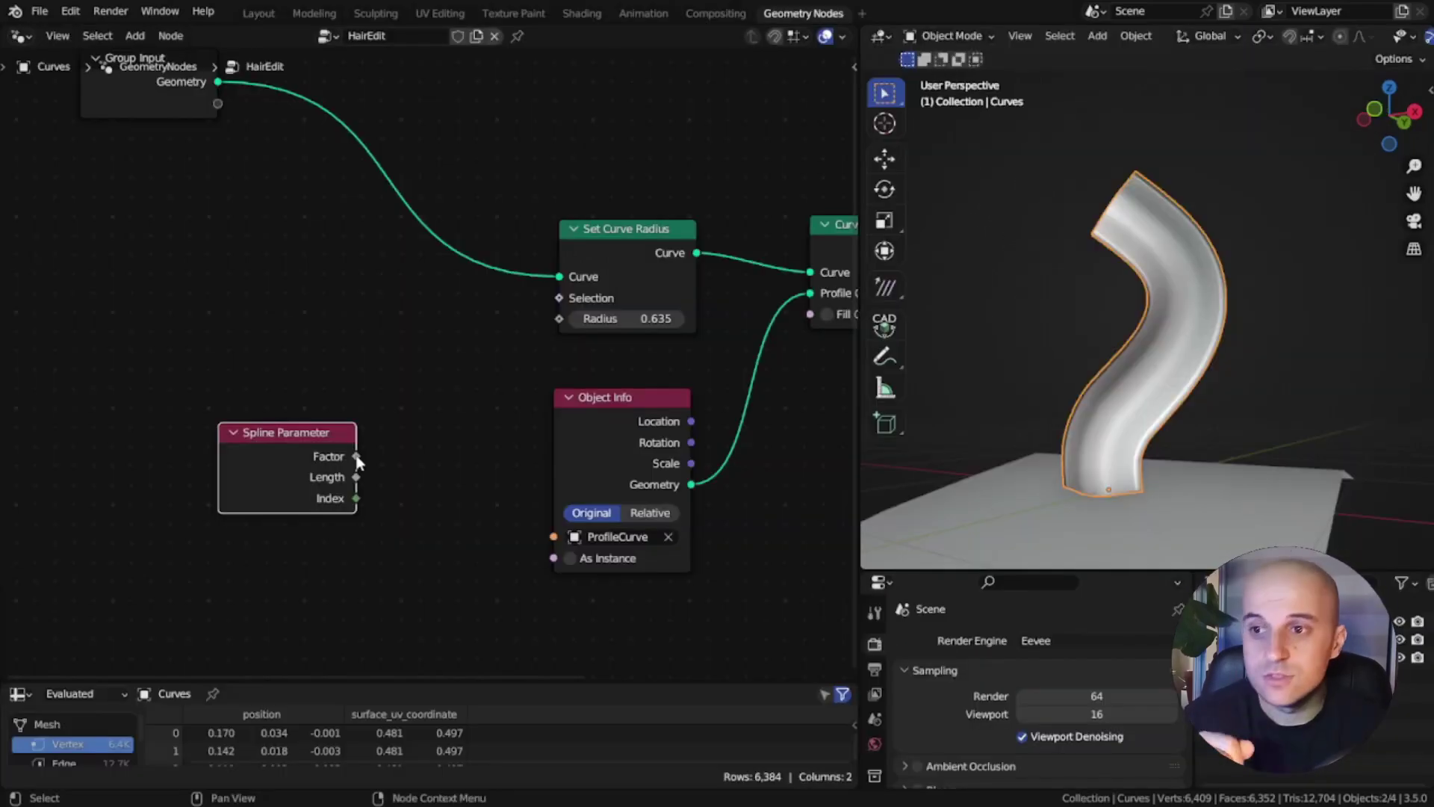
- Connect the Spline Parameter's Factor to the Radius of Set Curve Radius and move the Spline Parameter node farther away
drag(357, 457, 559, 320)
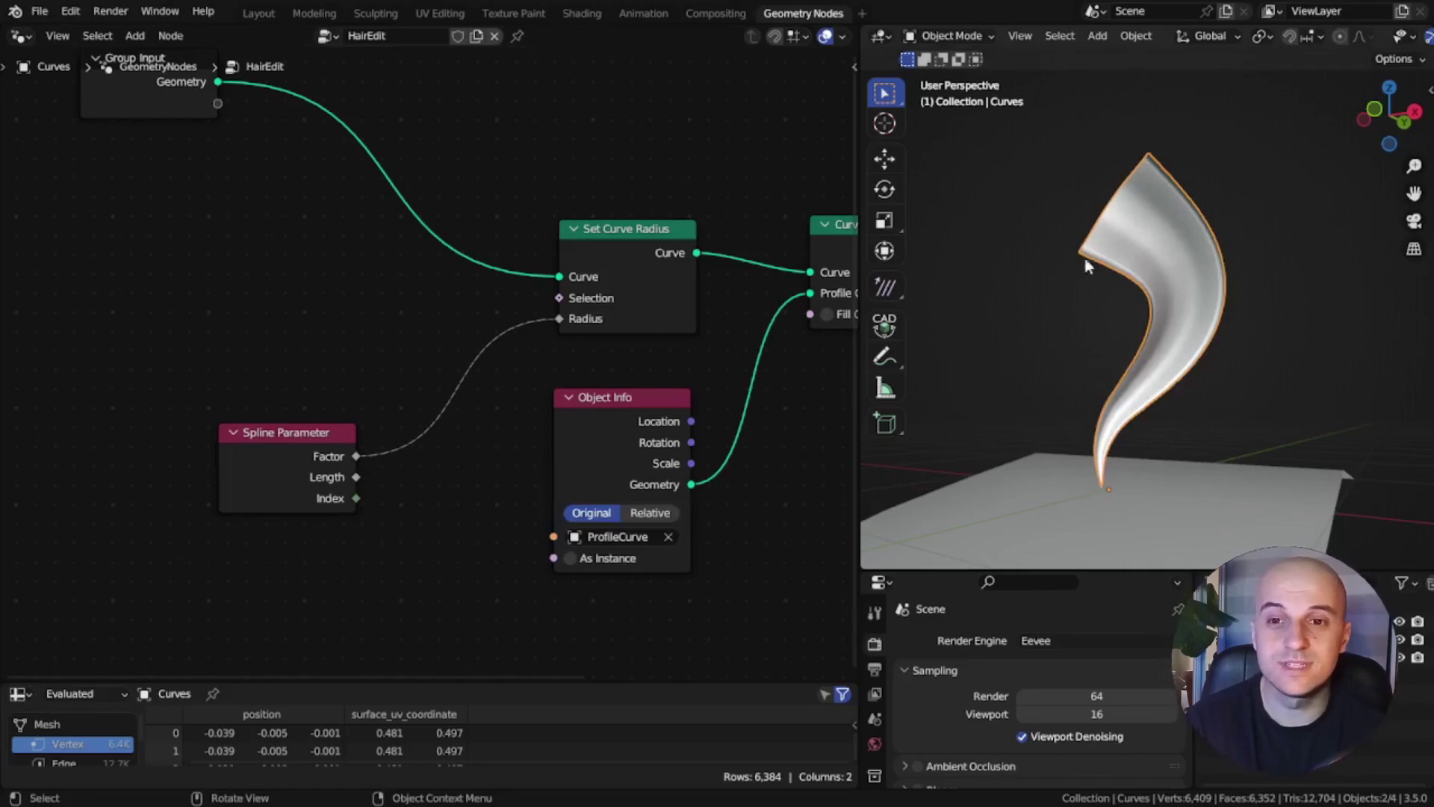
mouse_move(1173, 387)
middle_down()
mouse_move(1131, 378)
mouse_move(1167, 415)
mouse_move(1220, 402)
mouse_move(1131, 383)
mouse_move(1191, 394)
mouse_move(1170, 390)
middle_up()
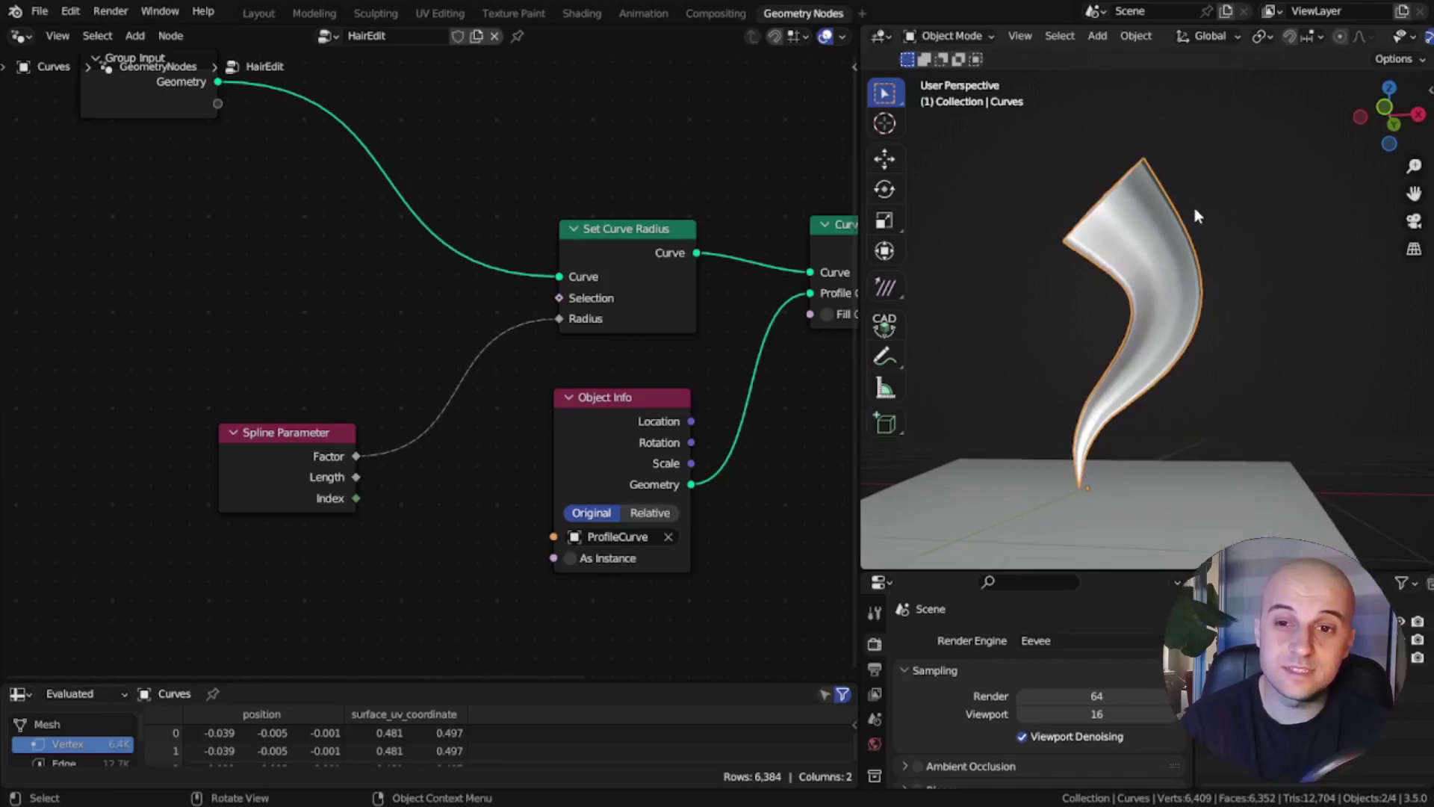
scroll(603, 401, down, 1)
middle_drag(602, 401, 676, 389)
drag(440, 419, 195, 492)
- Insert a Float Curve node on the link between Spline Parameter and Set Curve Radius
key(shift+a)
click(258, 366)
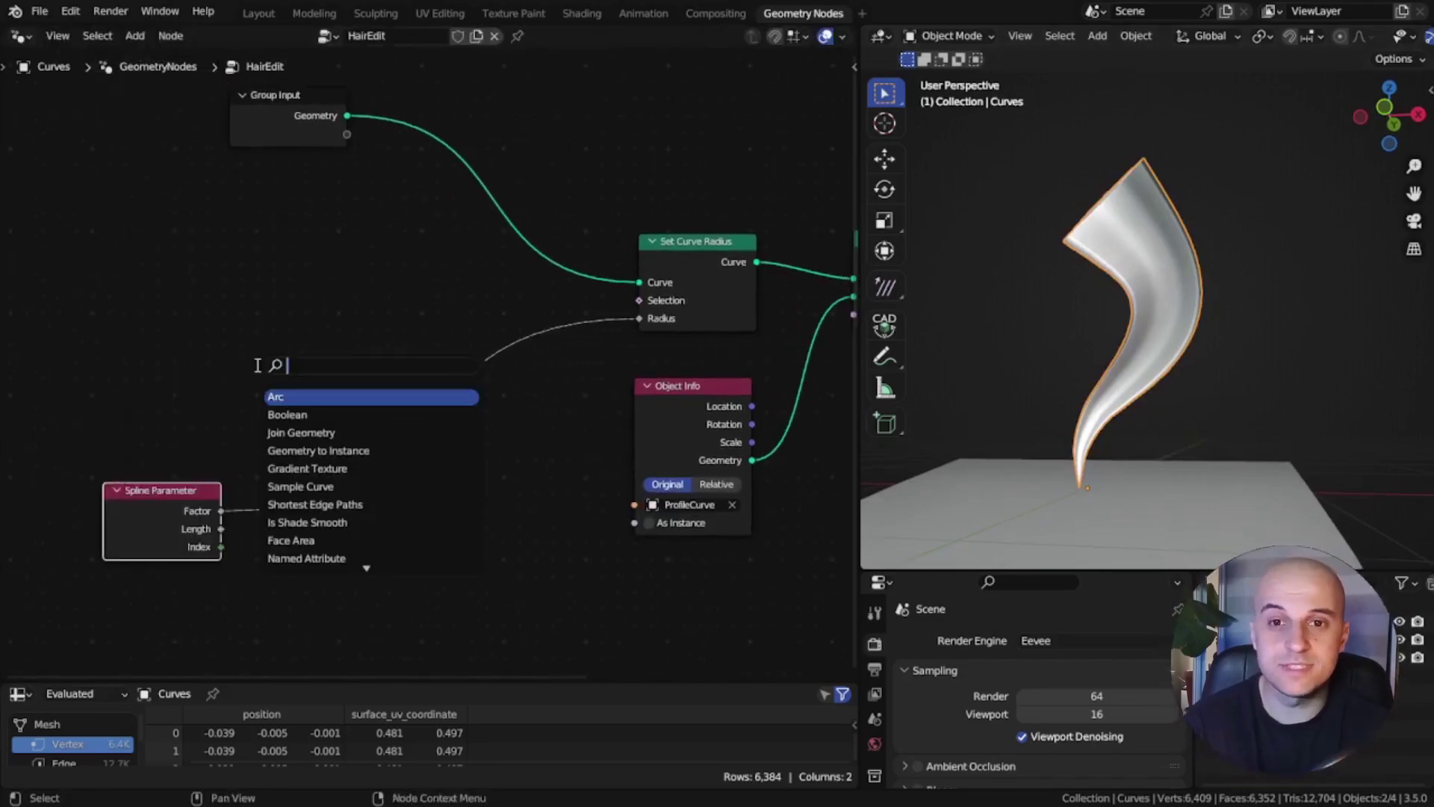
text(float)
key(Return)
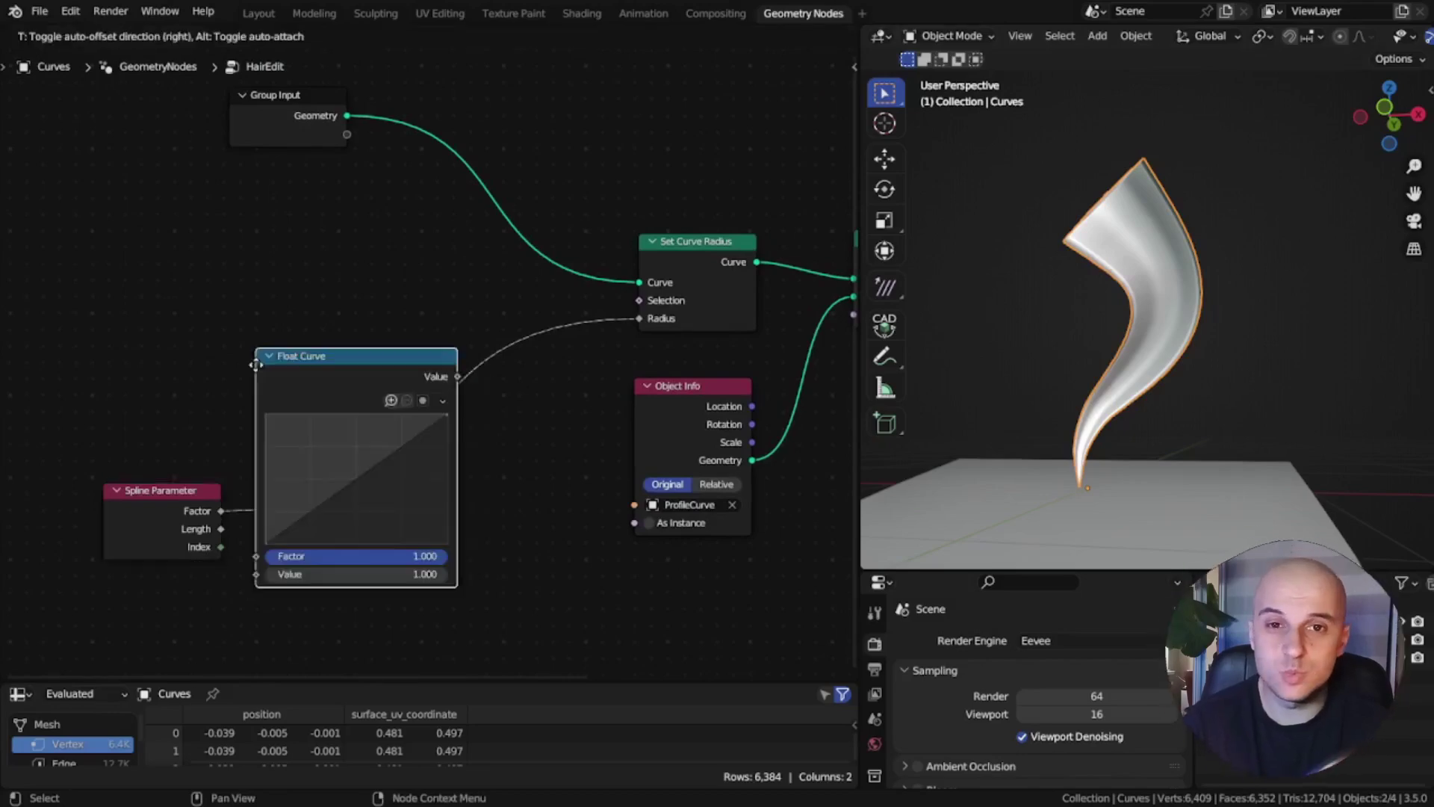
click(316, 334)
- Shape the Float Curve into a hump with low ends, peaking near the first third, with a second point at about 0.74, 0.22
drag(508, 384, 506, 443)
drag(423, 477, 508, 515)
drag(411, 450, 409, 443)
drag(325, 512, 326, 495)
middle_drag(1025, 476, 1113, 427)
drag(411, 450, 389, 435)
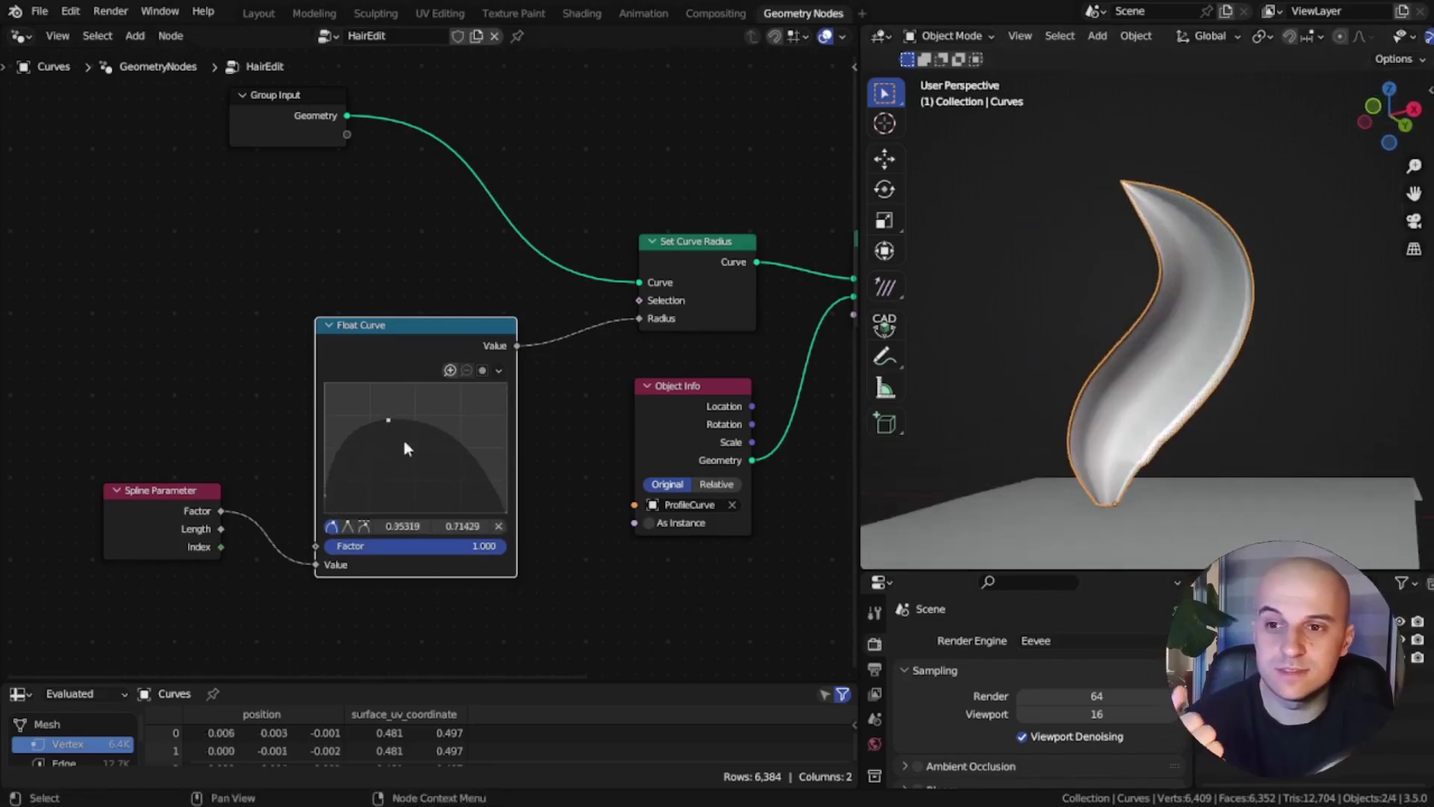
drag(455, 470, 451, 485)
drag(389, 420, 390, 436)
drag(452, 485, 459, 485)
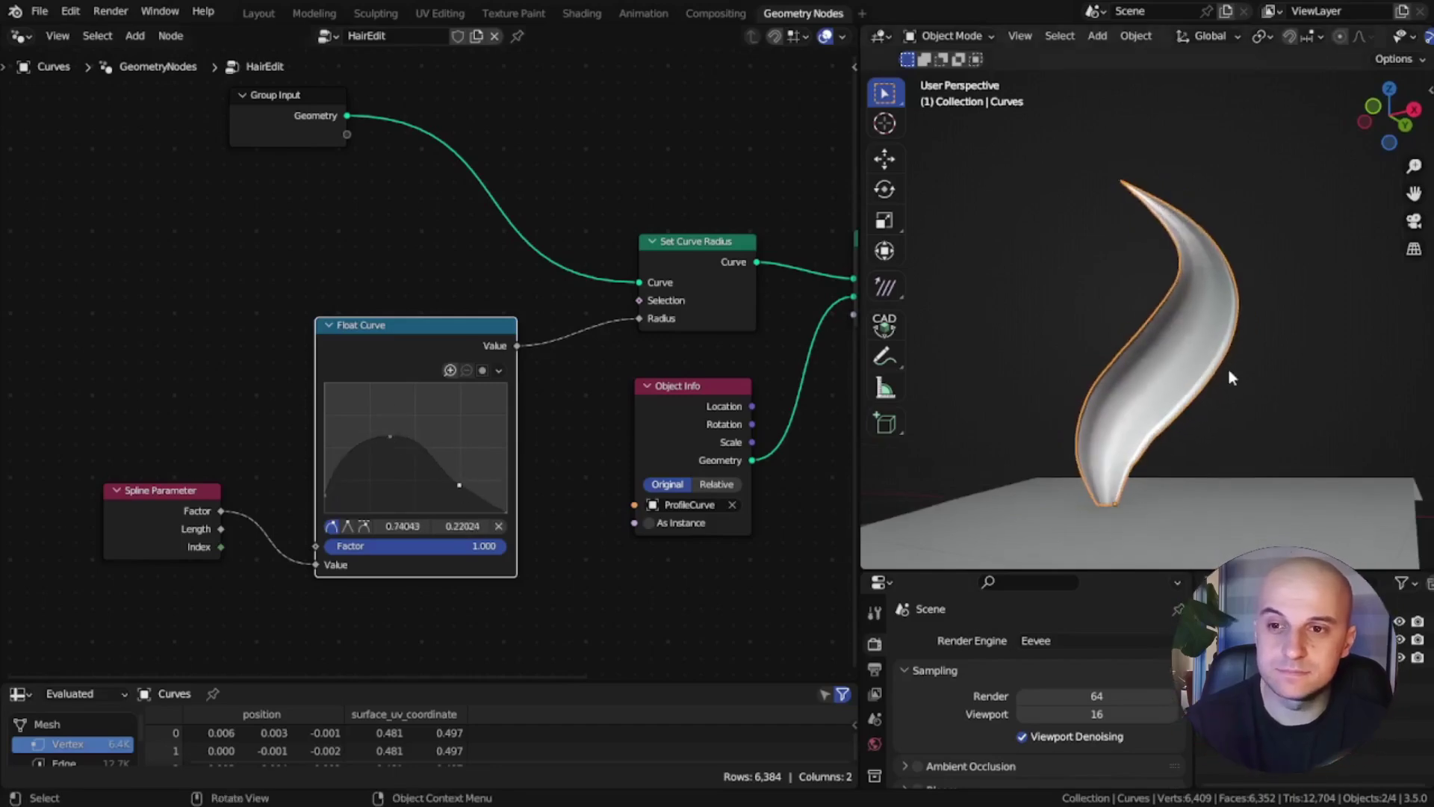
- Try raising the Float Curve's two middle points to the maximum value of 1.0
middle_drag(1227, 375, 1197, 365)
drag(394, 419, 382, 384)
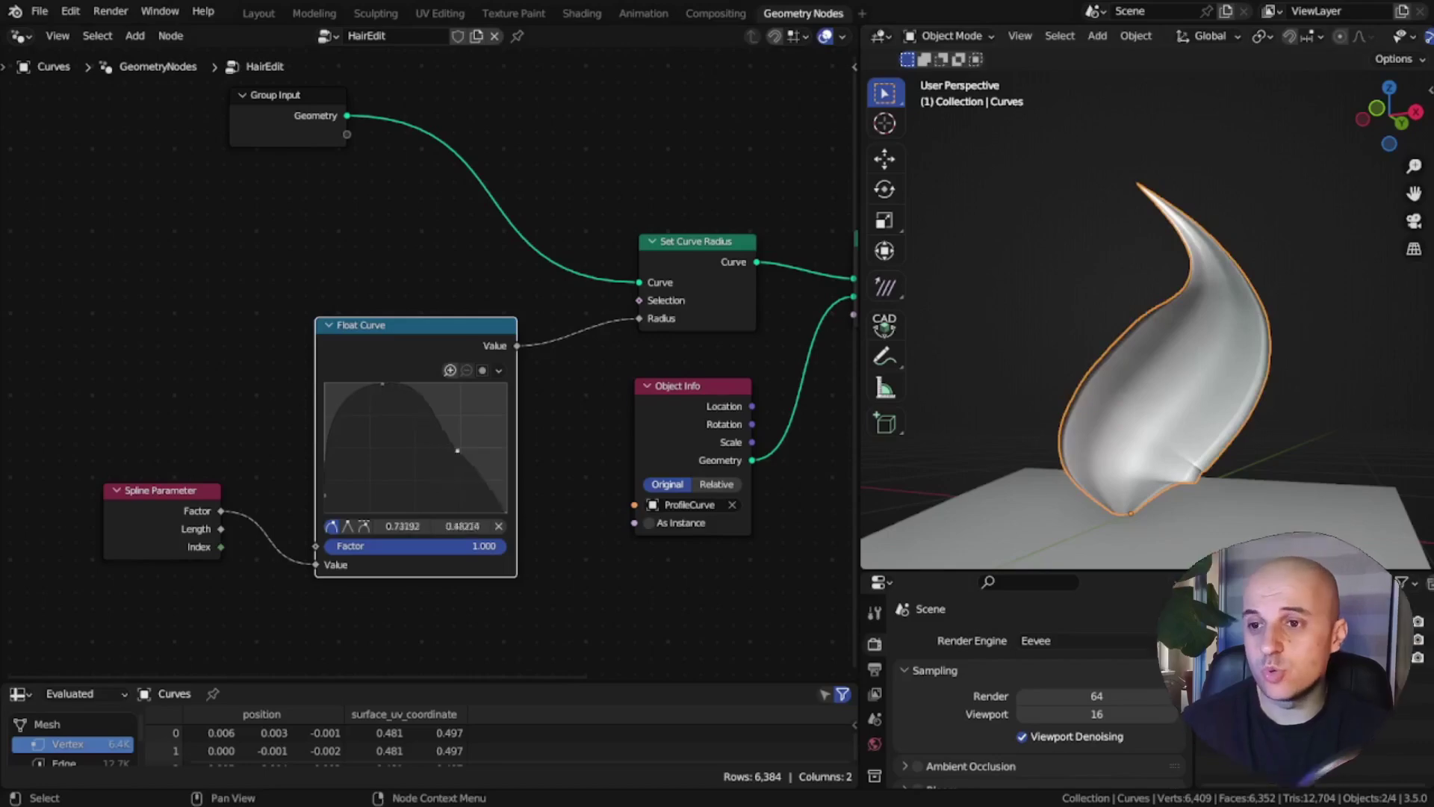
drag(459, 460, 450, 383)
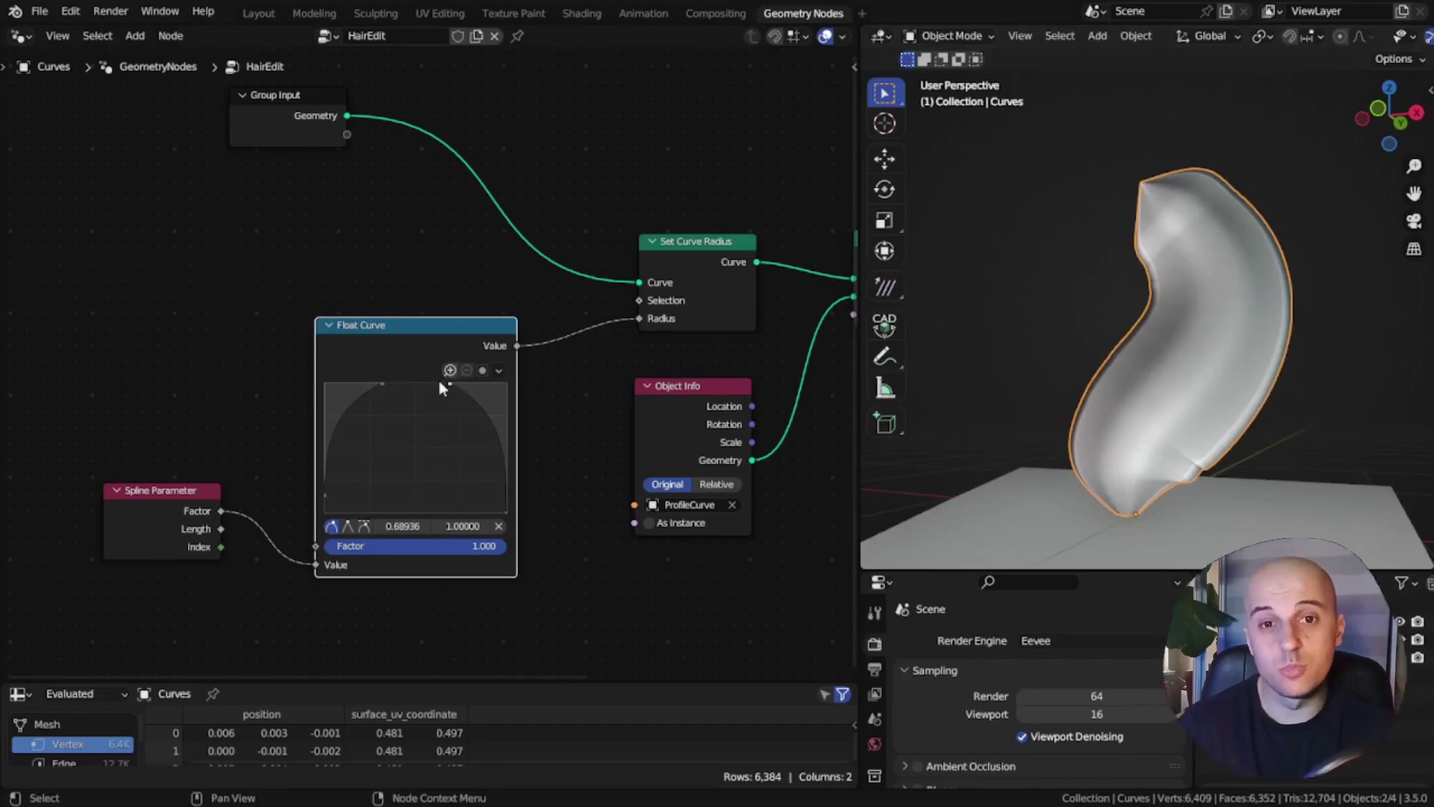
- Insert a Math node between the Float Curve and Set Curve Radius nodes
key(shift+a)
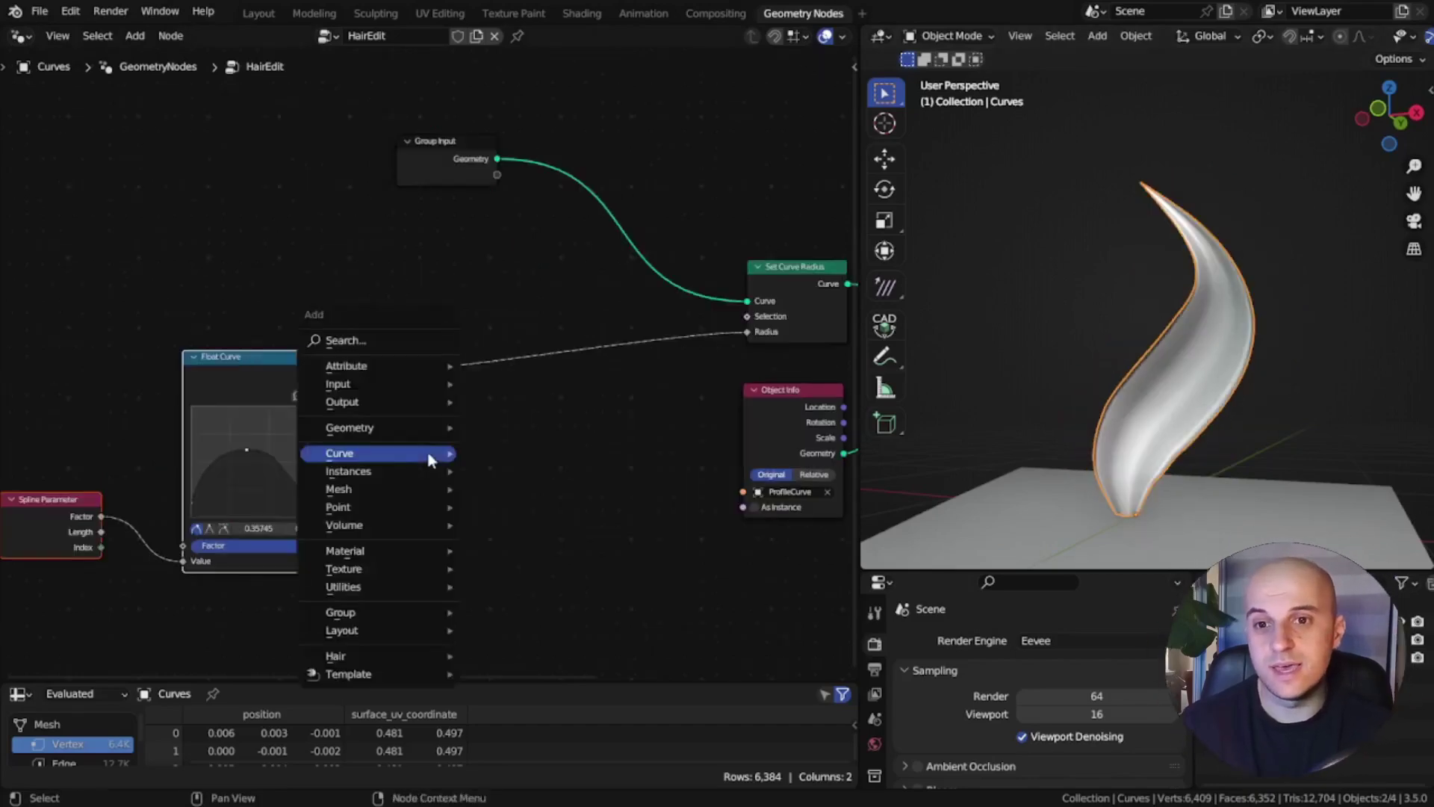
text(math)
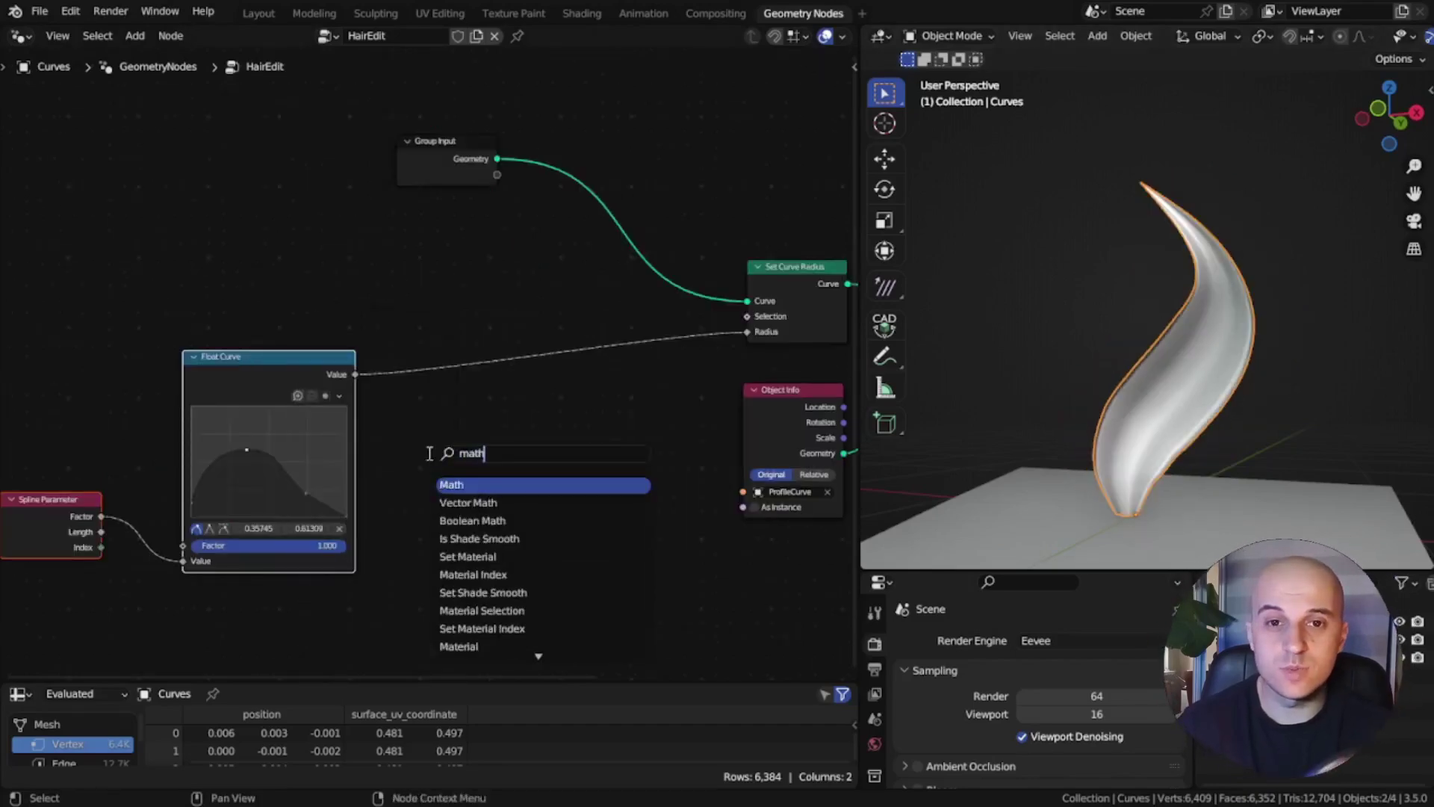
key(Return)
click(451, 423)
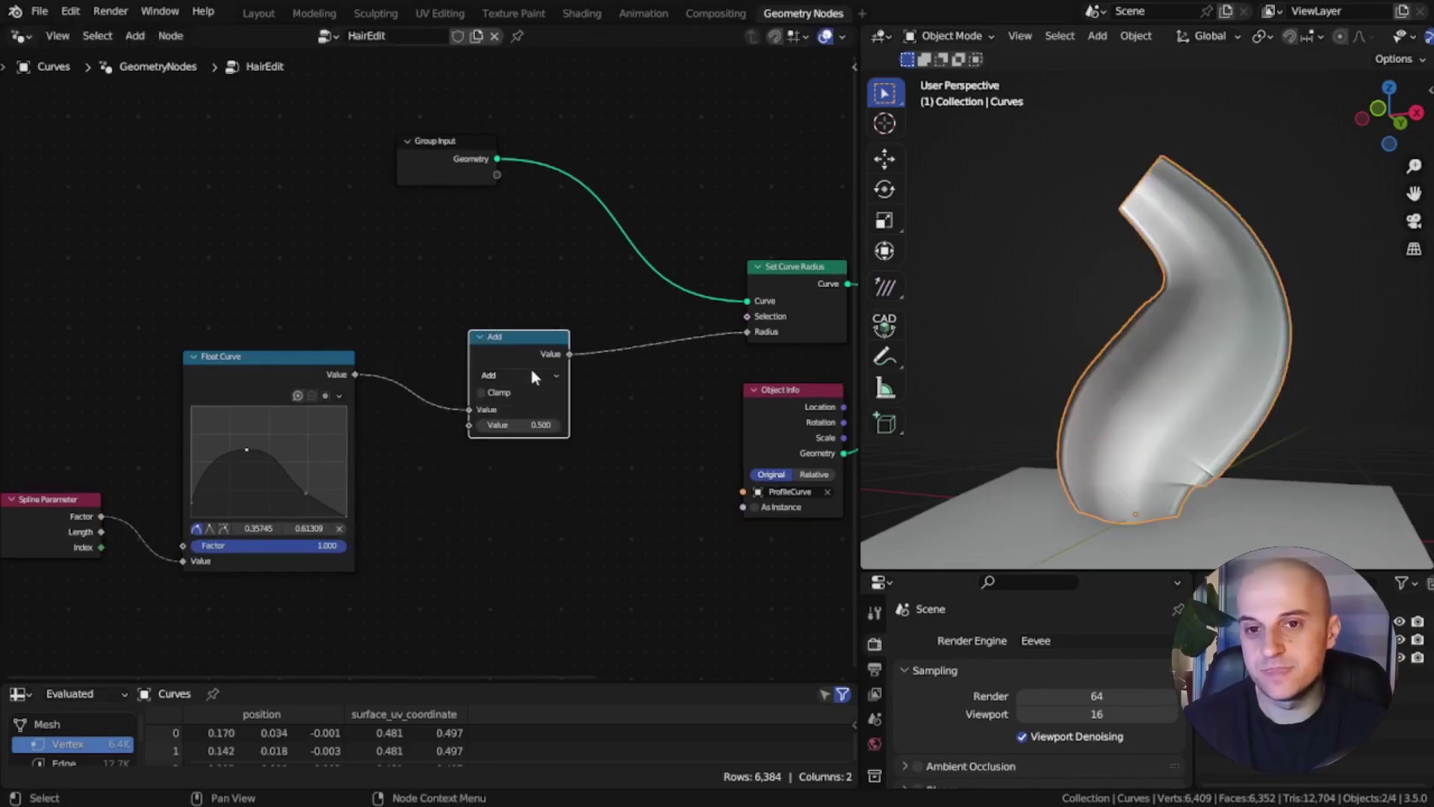
- Switch the Math node's operation to Multiply and set its value to 1.070
scroll(531, 369, up, 3)
click(477, 372)
click(452, 512)
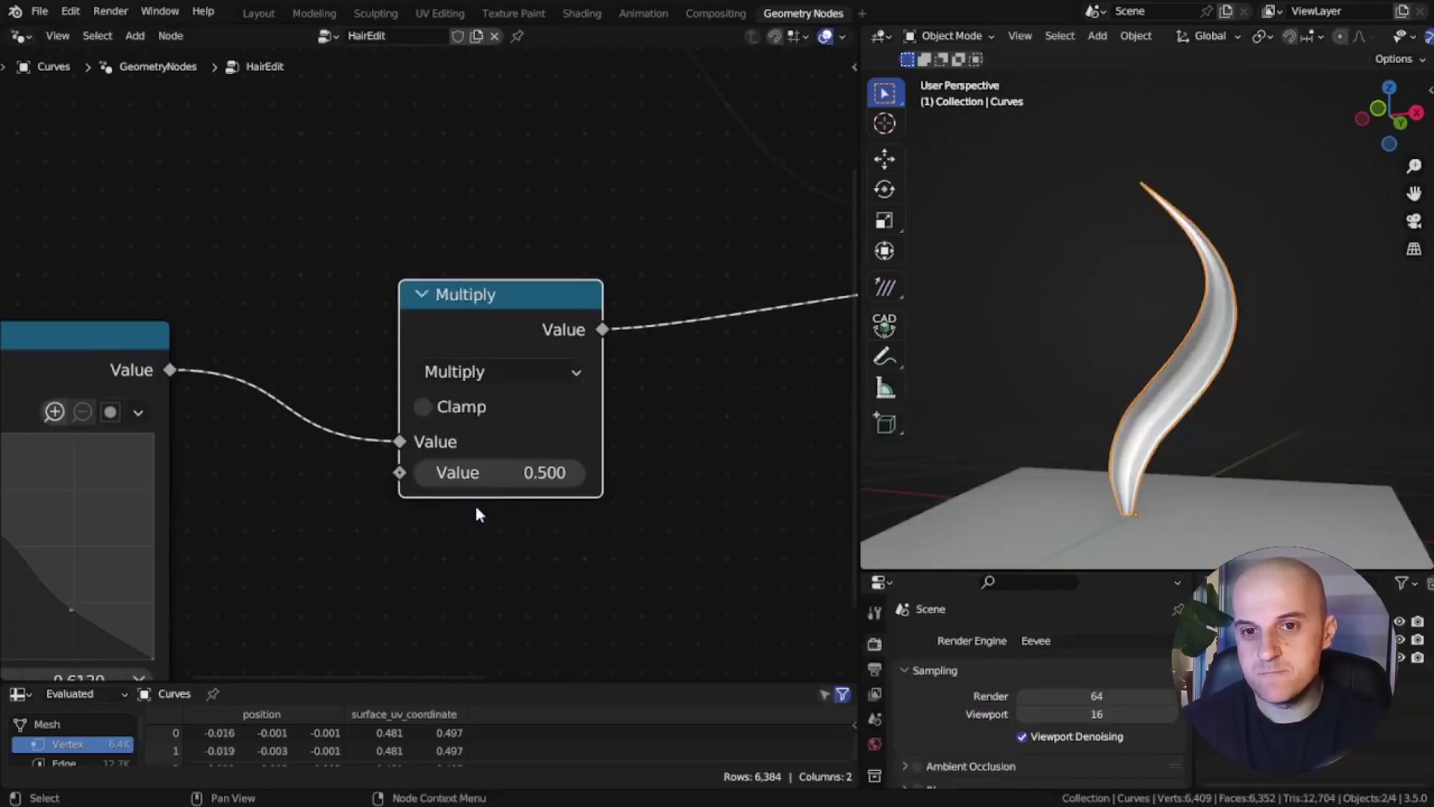
middle_drag(475, 505, 463, 477)
mouse_move(451, 449)
mouse_down()
mouse_move(541, 449)
mouse_move(467, 451)
mouse_up()
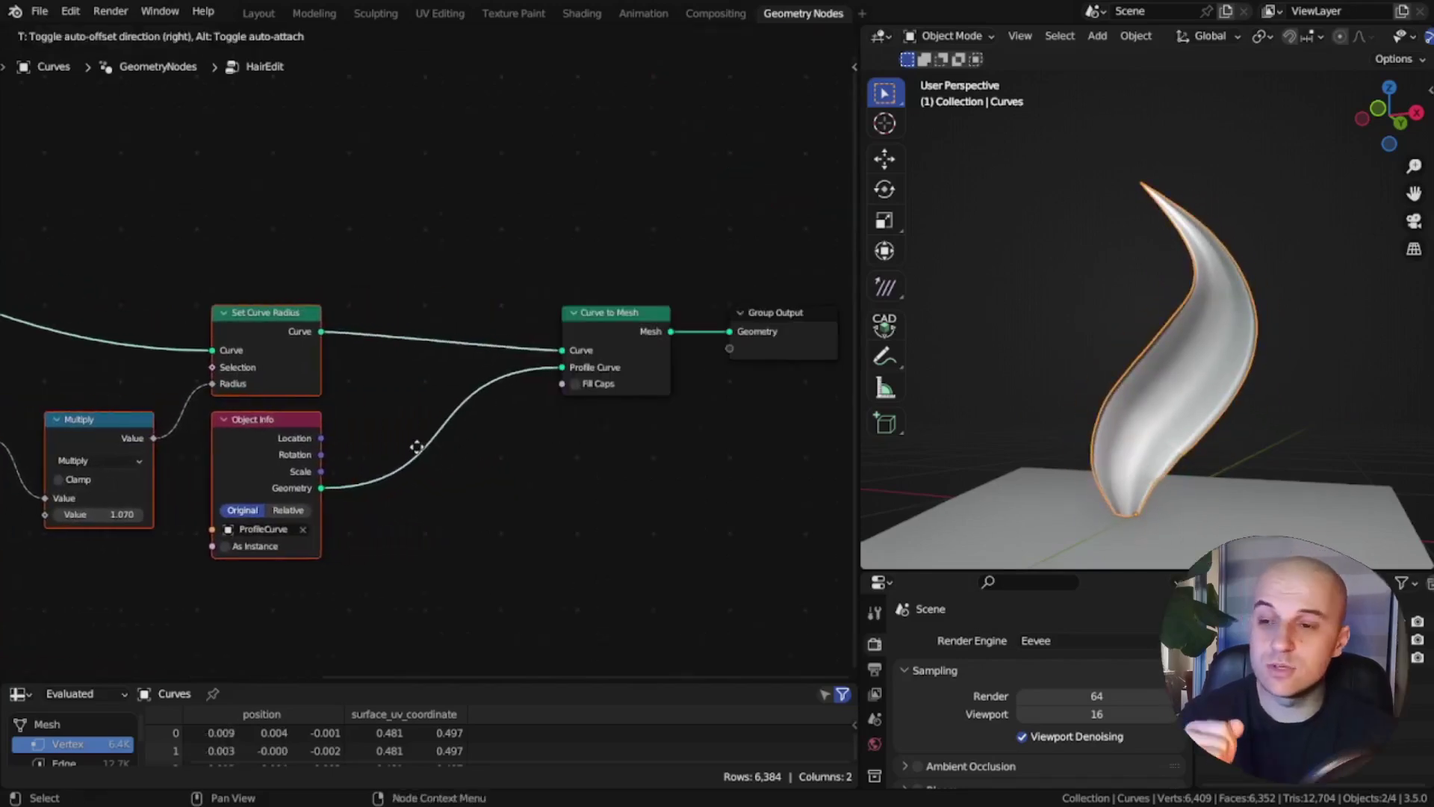
- Make room before Curve to Mesh and insert a Set Curve Tilt node after Set Curve Radius
click(416, 443)
middle_drag(414, 440, 467, 513)
key(shift+a)
click(396, 238)
text(set cur)
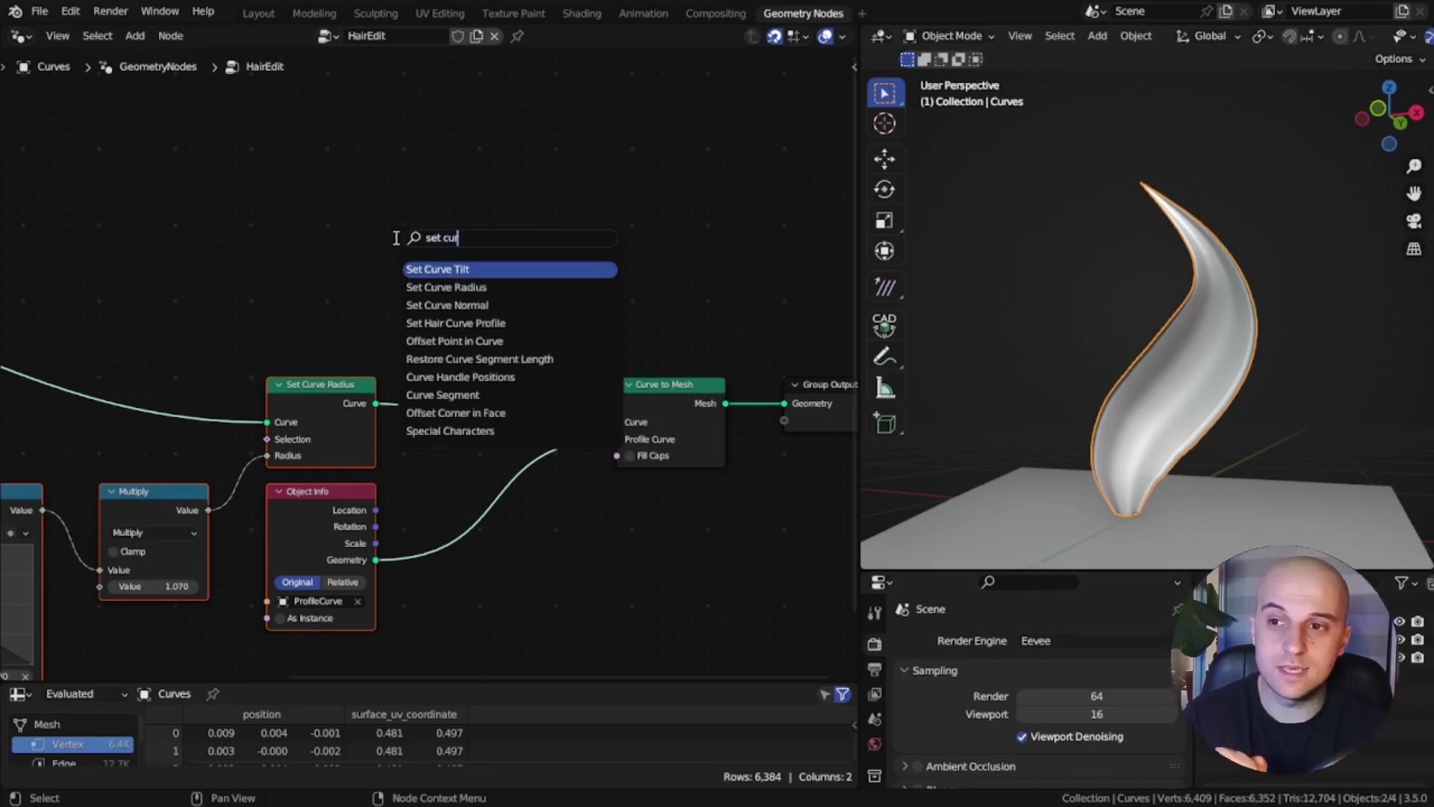
key(Return)
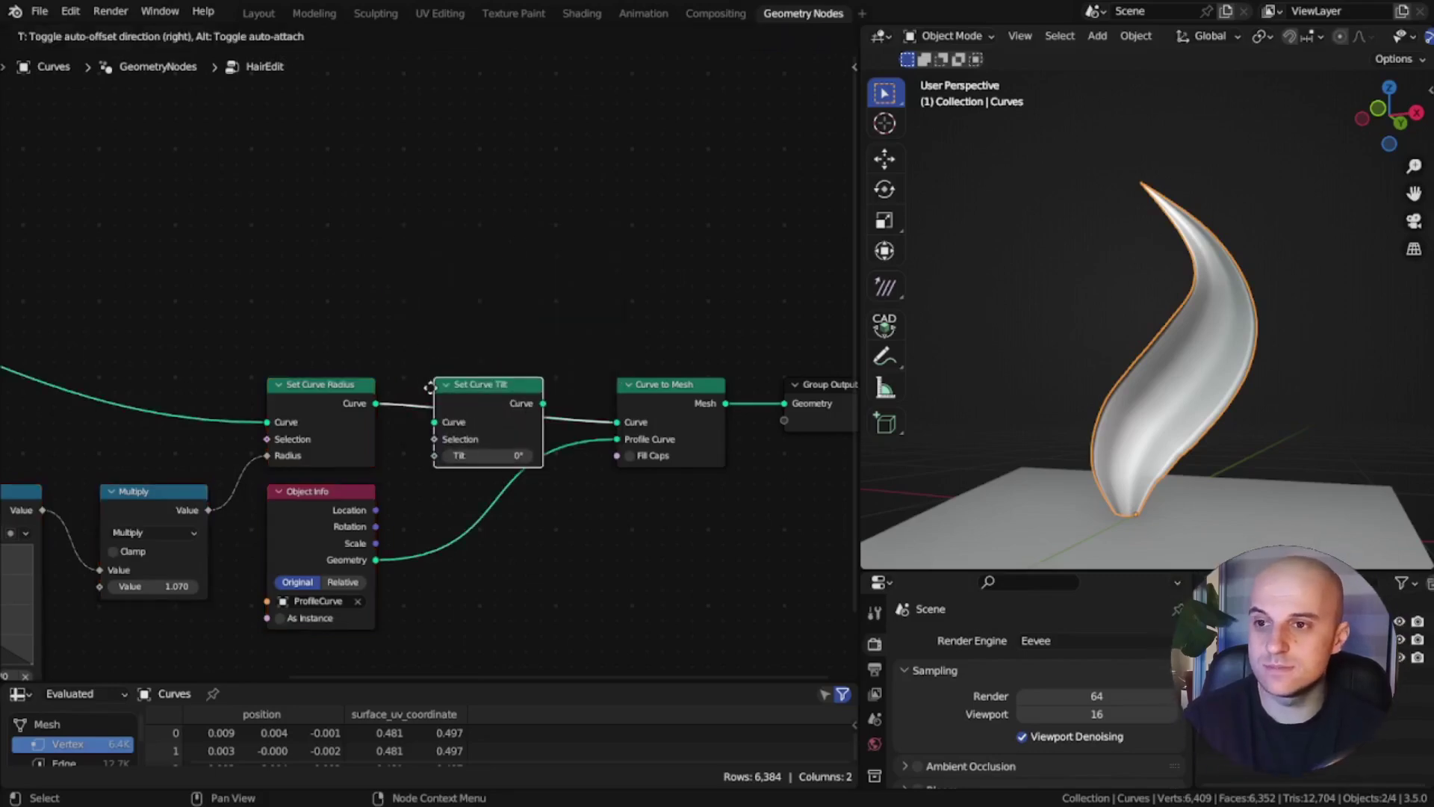
click(483, 445)
- Select the nodes upstream of Curve to Mesh and reposition them for tighter spacing
scroll(483, 445, down, 1)
scroll(531, 535, down, 3)
middle_drag(480, 566, 531, 544)
drag(531, 545, 149, 266)
scroll(451, 349, up, 3)
key(g)
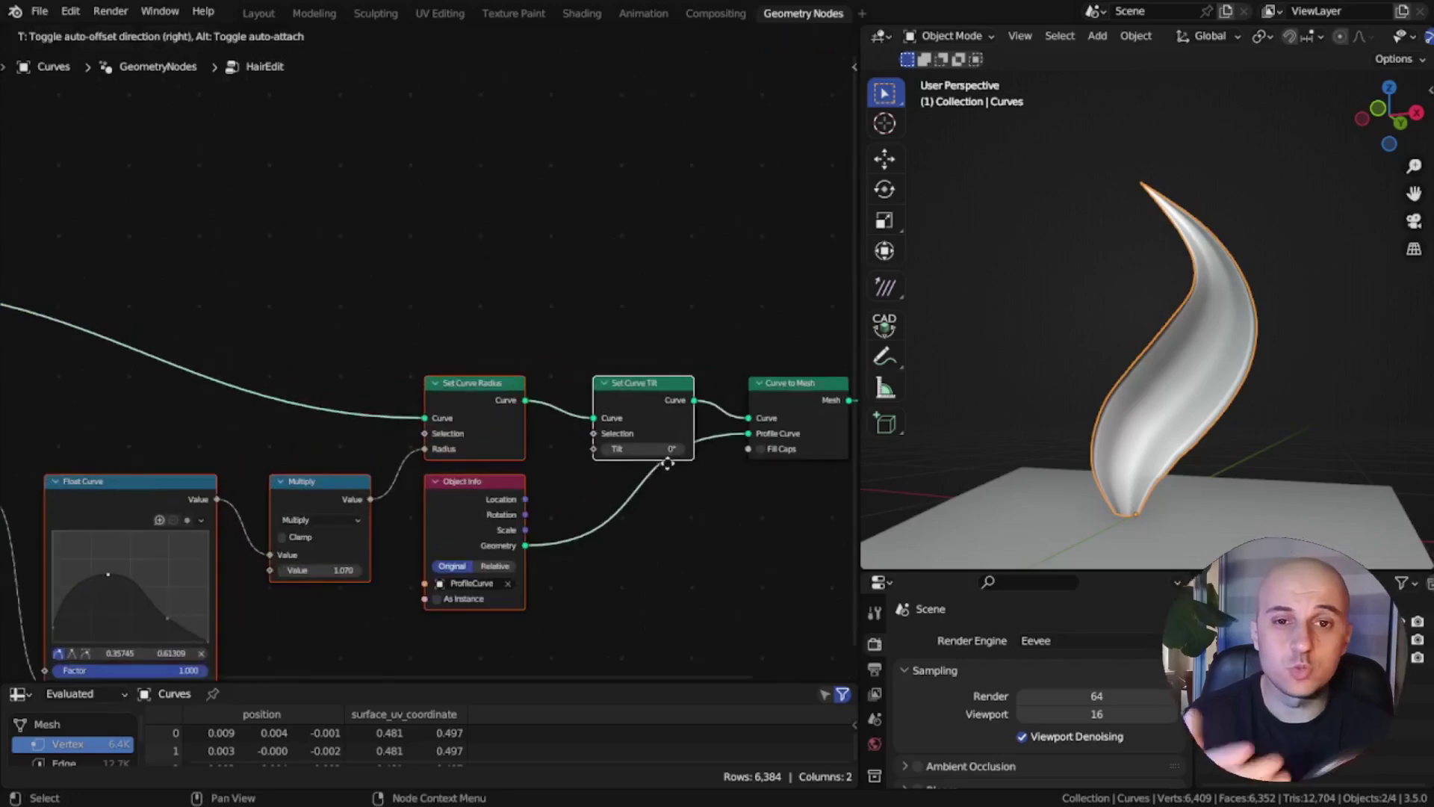
click(676, 463)
middle_drag(708, 528, 571, 525)
scroll(570, 487, up, 9)
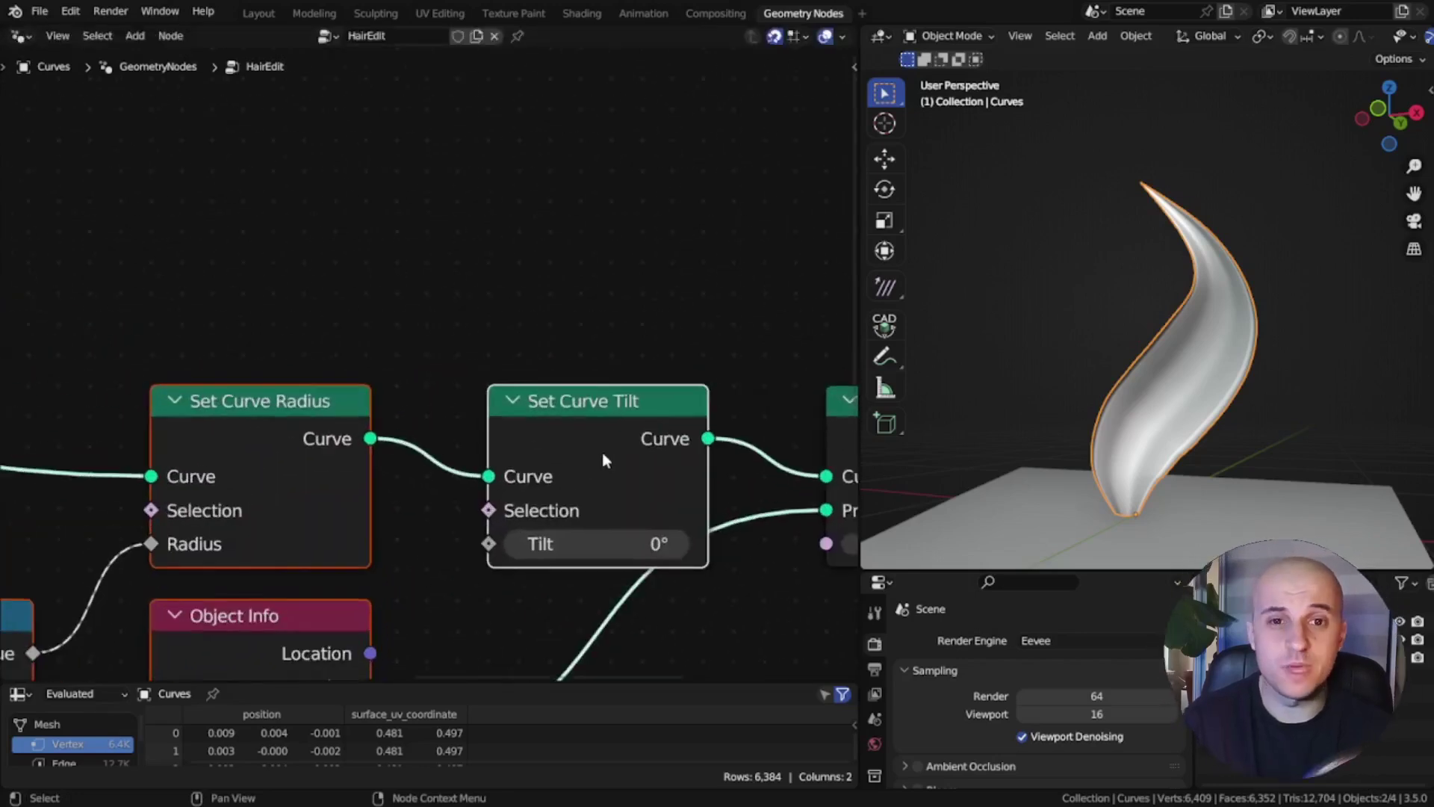
middle_drag(601, 448, 451, 393)
- Annotate a wavy line beside the strand, erase it and return to the selection tool
click(882, 358)
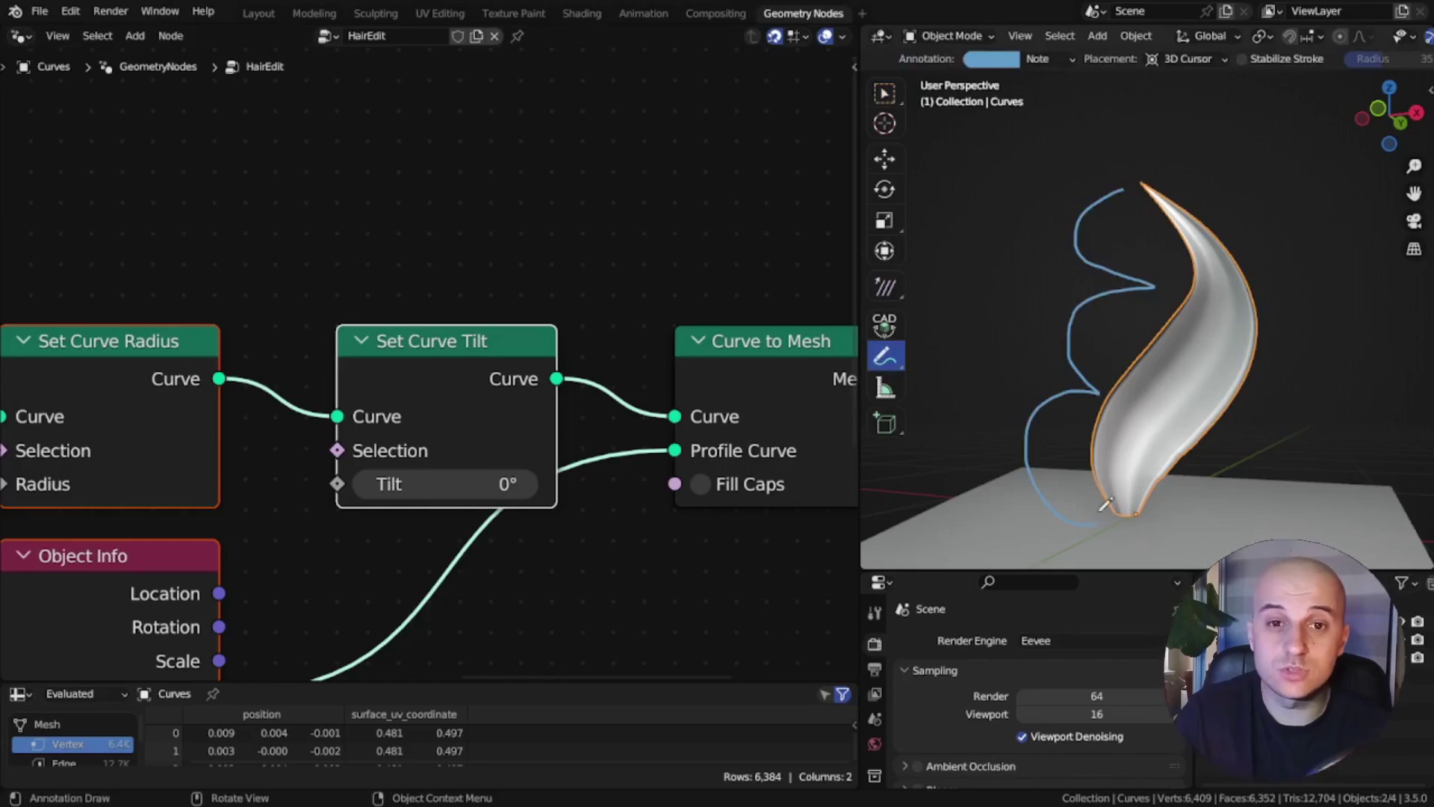
mouse_move(1121, 520)
ctrl+mouse_down()
mouse_move(1057, 421)
mouse_move(1128, 209)
ctrl+mouse_up()
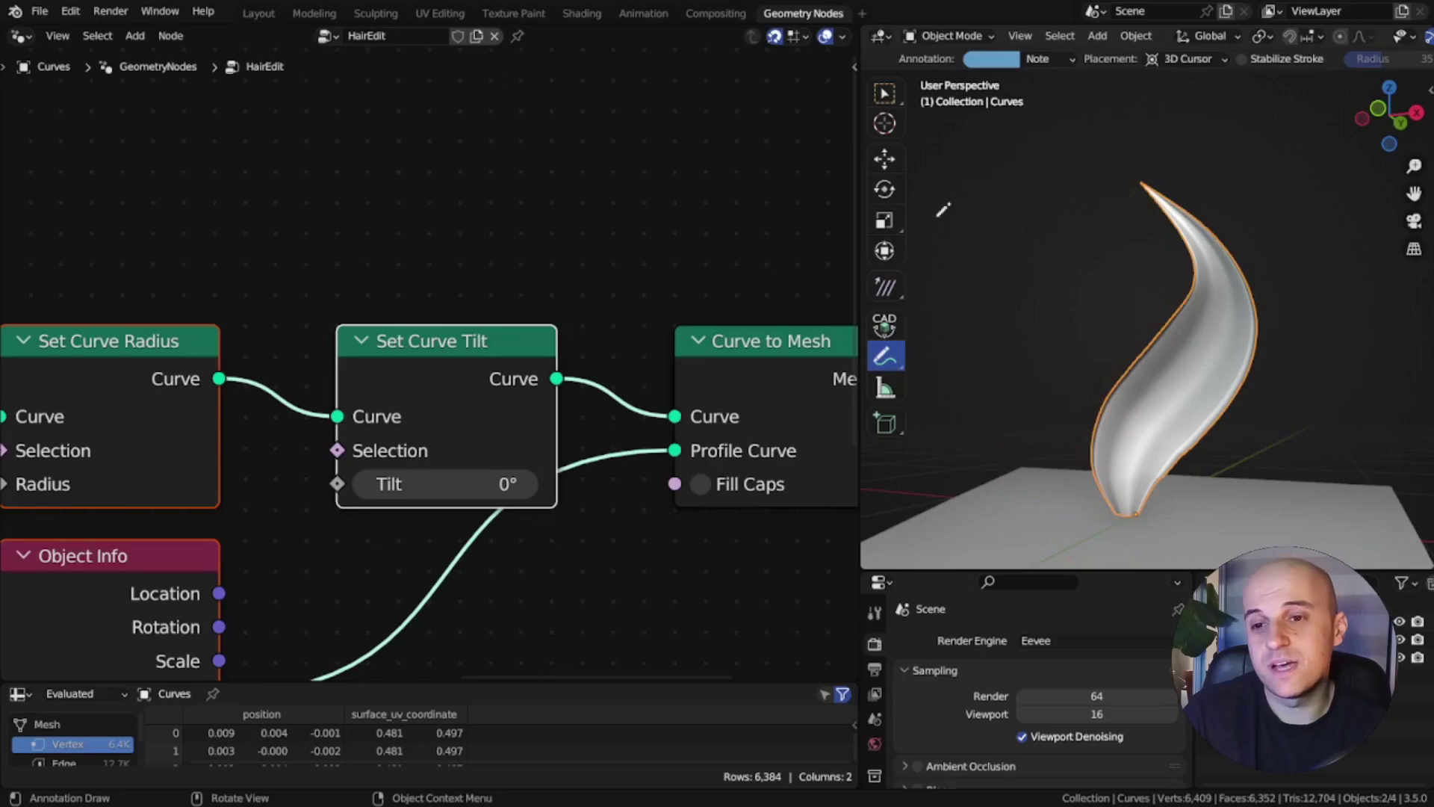
click(884, 93)
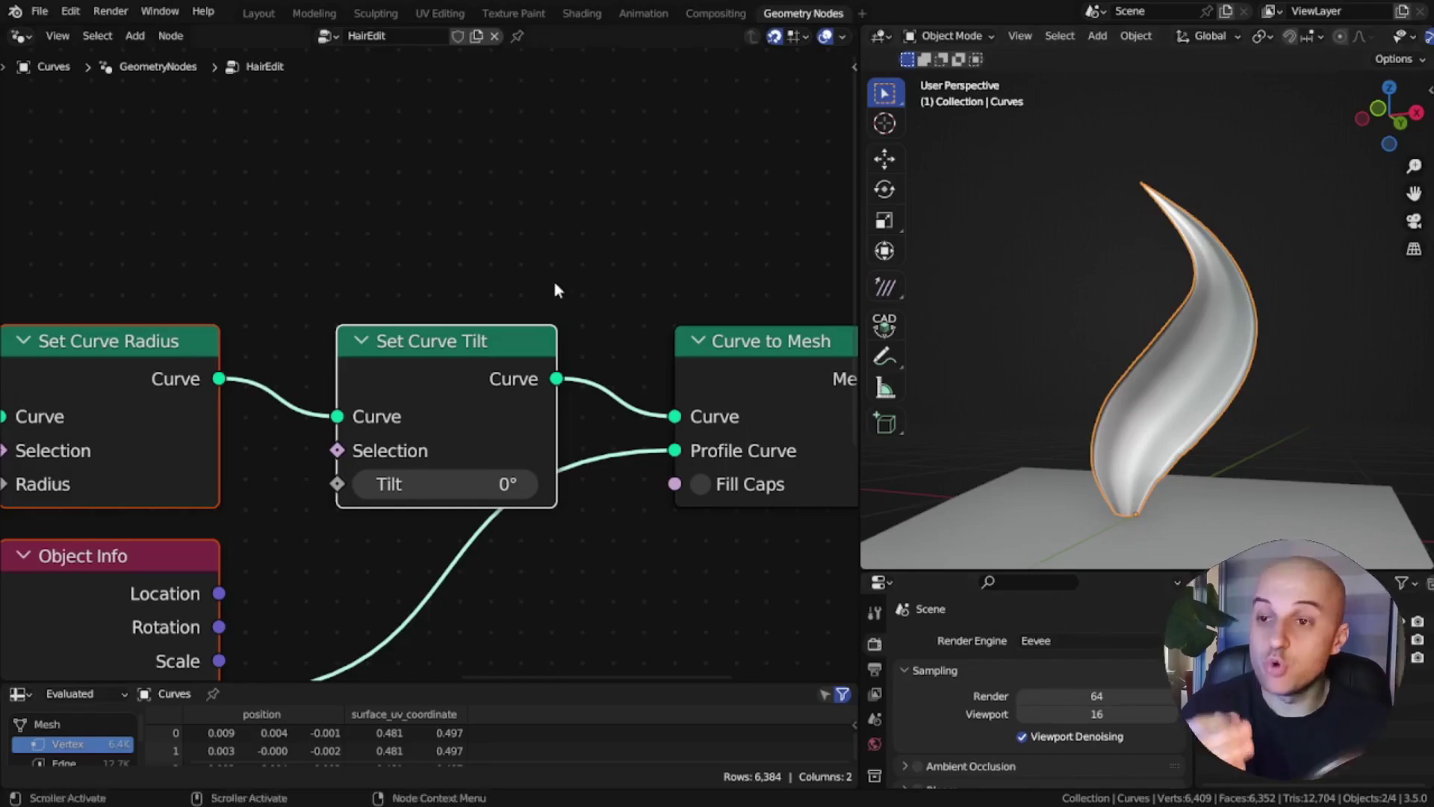
- Add a Math node in the empty area above the Set Curve Radius node
scroll(555, 290, down, 3)
scroll(554, 283, down, 3)
middle_drag(406, 269, 573, 426)
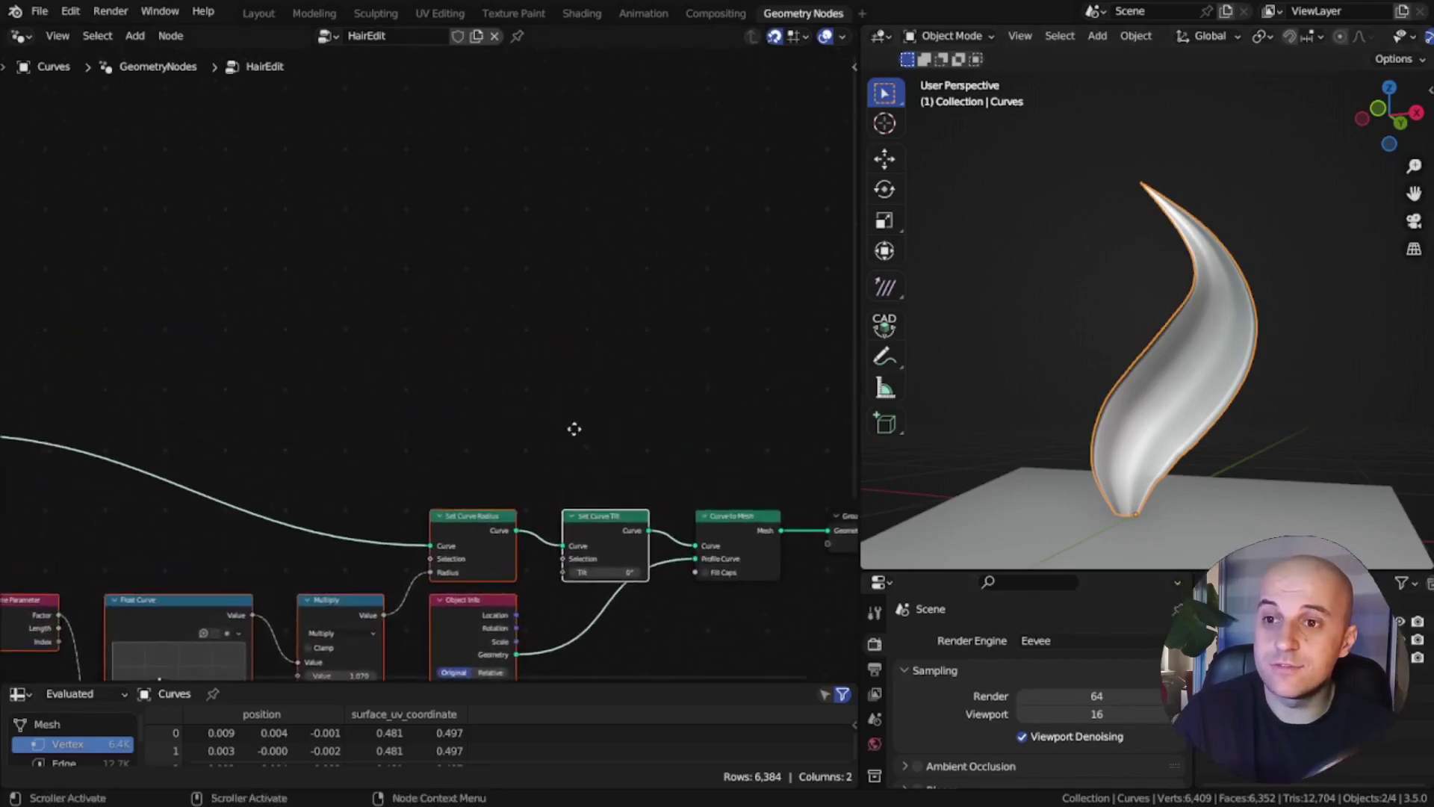
scroll(448, 358, up, 3)
middle_drag(430, 345, 570, 404)
key(shift+a)
click(330, 284)
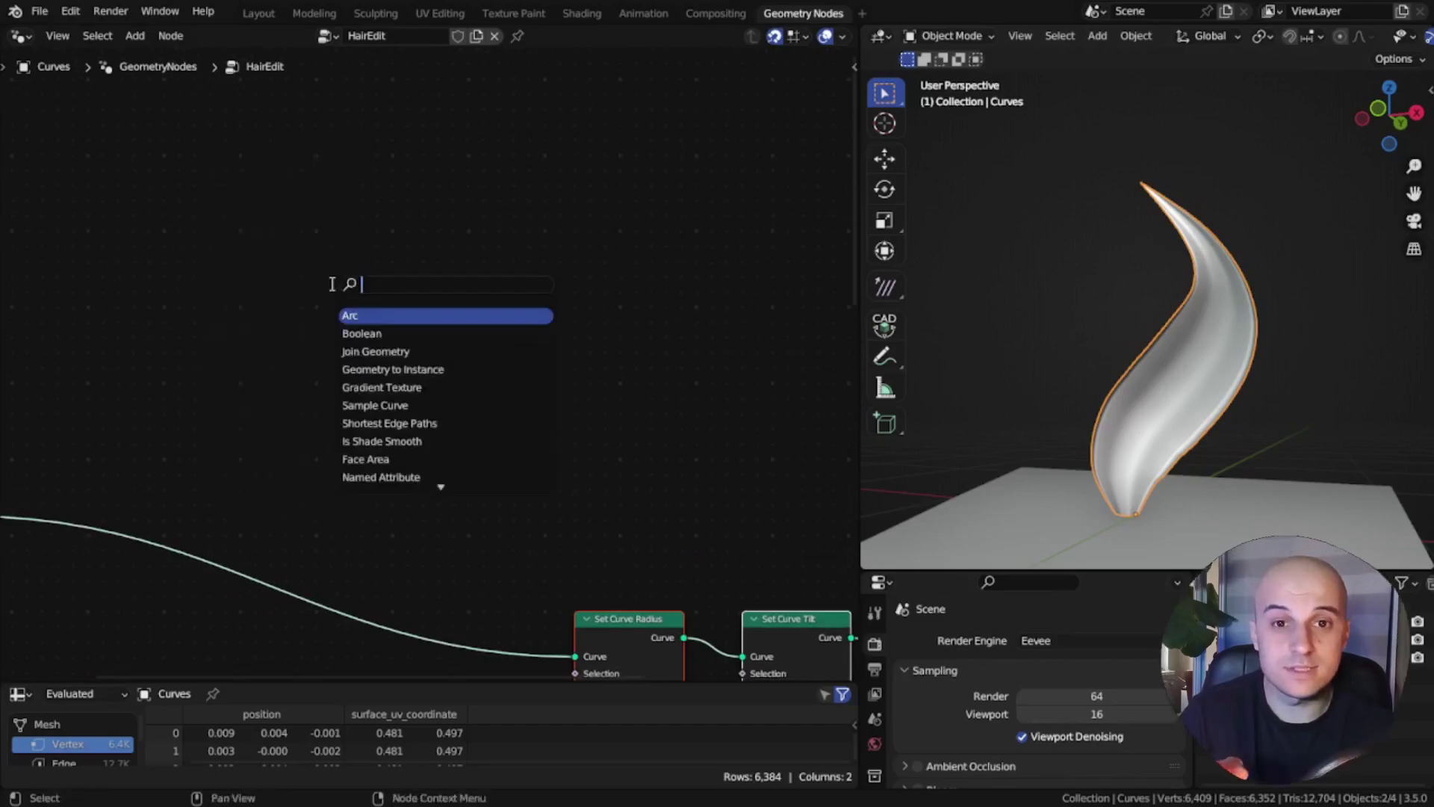
text(add)
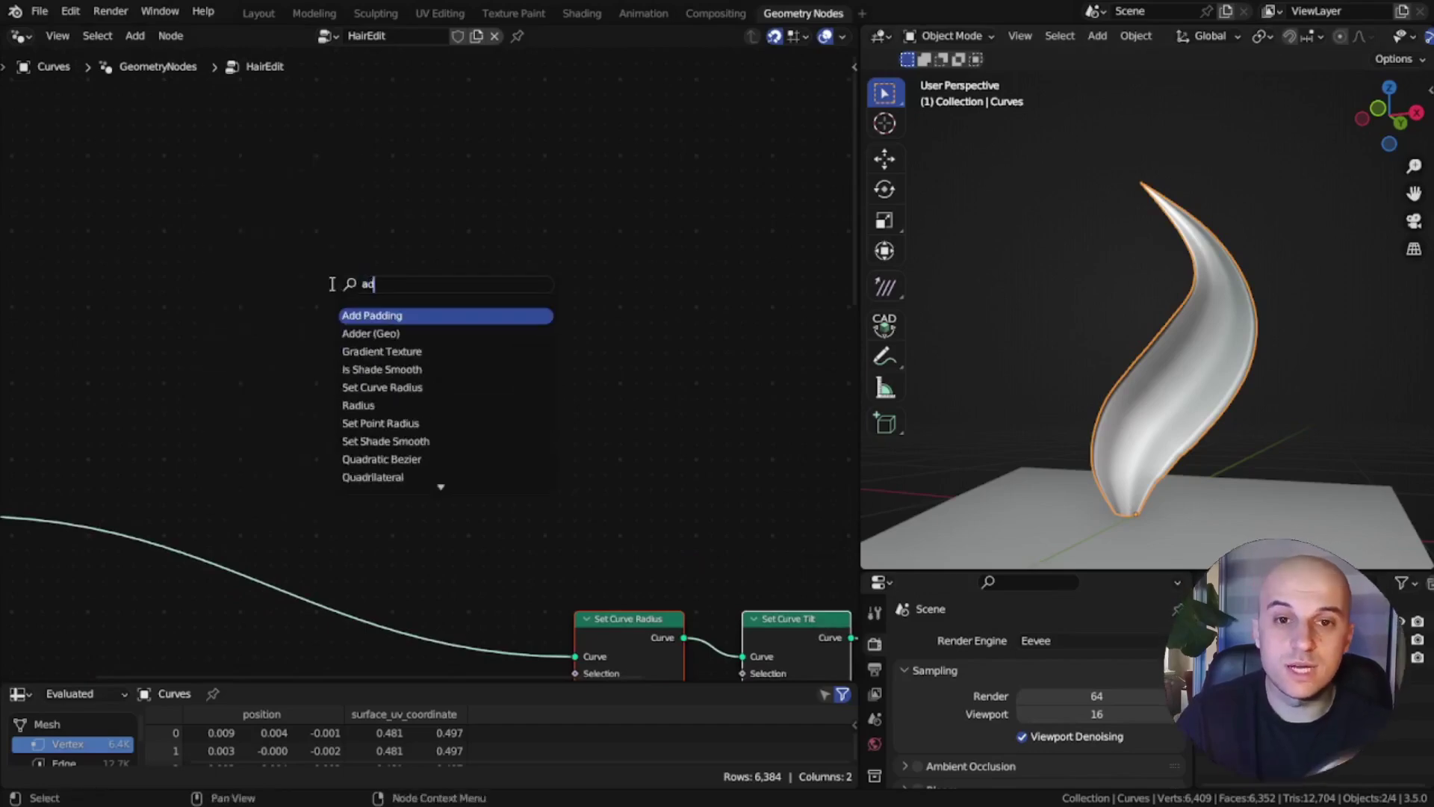
key(BackSpace)
key(BackSpace)
key(BackSpace)
text(math)
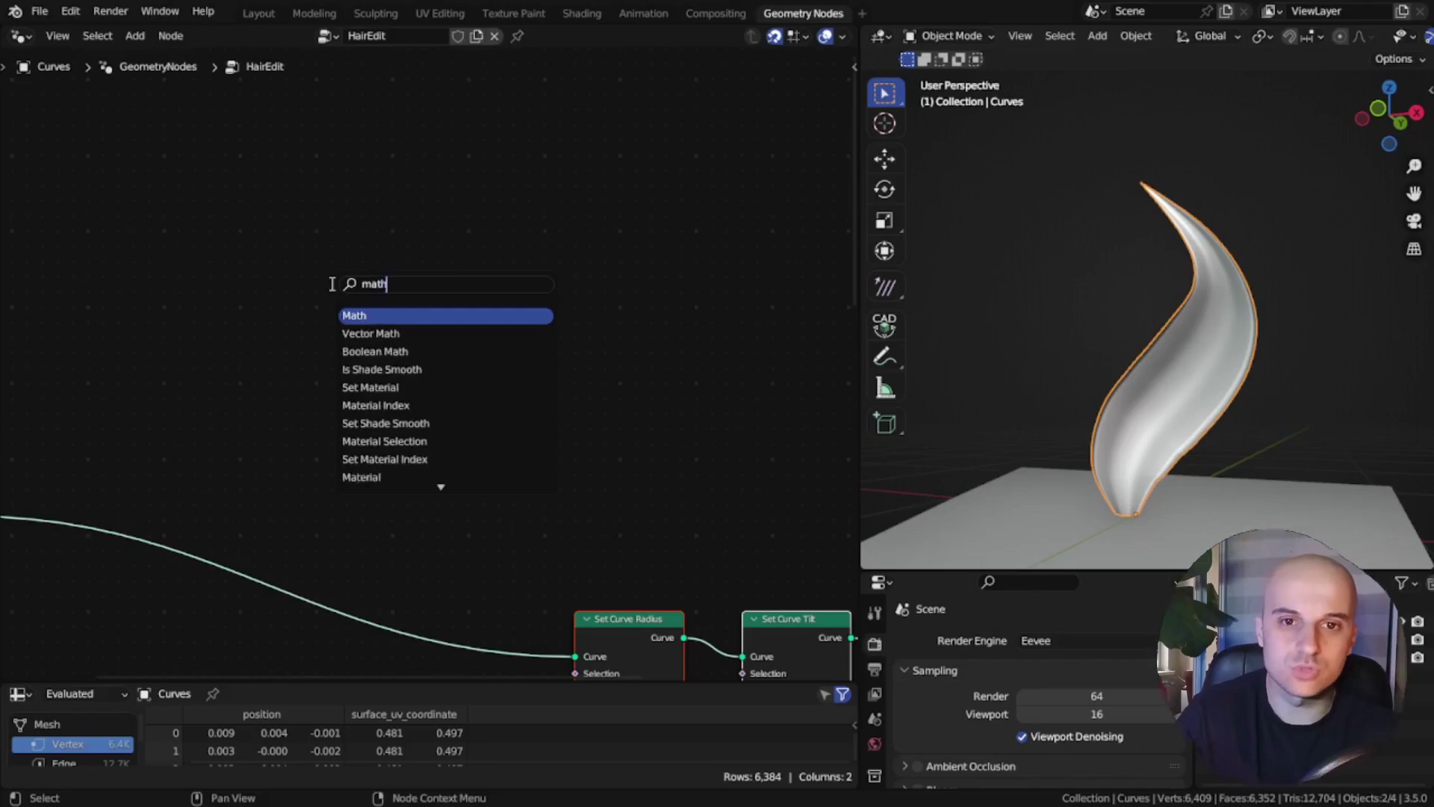
key(Return)
click(239, 206)
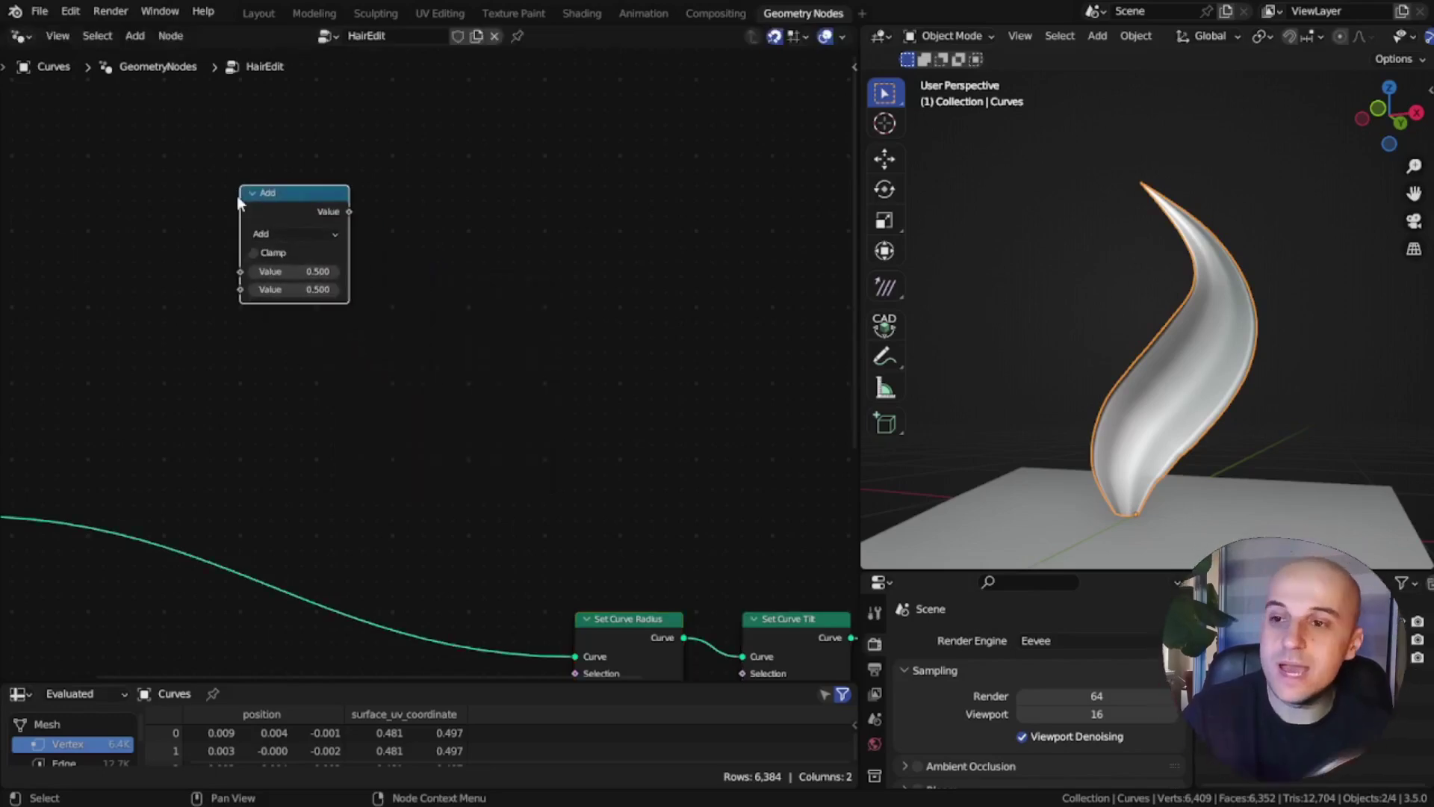
- Duplicate the Add node three times and link the copies into a summing chain
key(shift+d)
click(523, 327)
drag(349, 212, 407, 359)
drag(440, 289, 530, 317)
key(shift+d)
click(563, 248)
middle_drag(620, 291, 484, 273)
key(shift+d)
click(643, 295)
drag(501, 239, 478, 403)
drag(393, 317, 305, 379)
drag(240, 286, 190, 332)
- Add the Adder (Geo) template node group above Set Curve Radius and widen the node
key(shift+a)
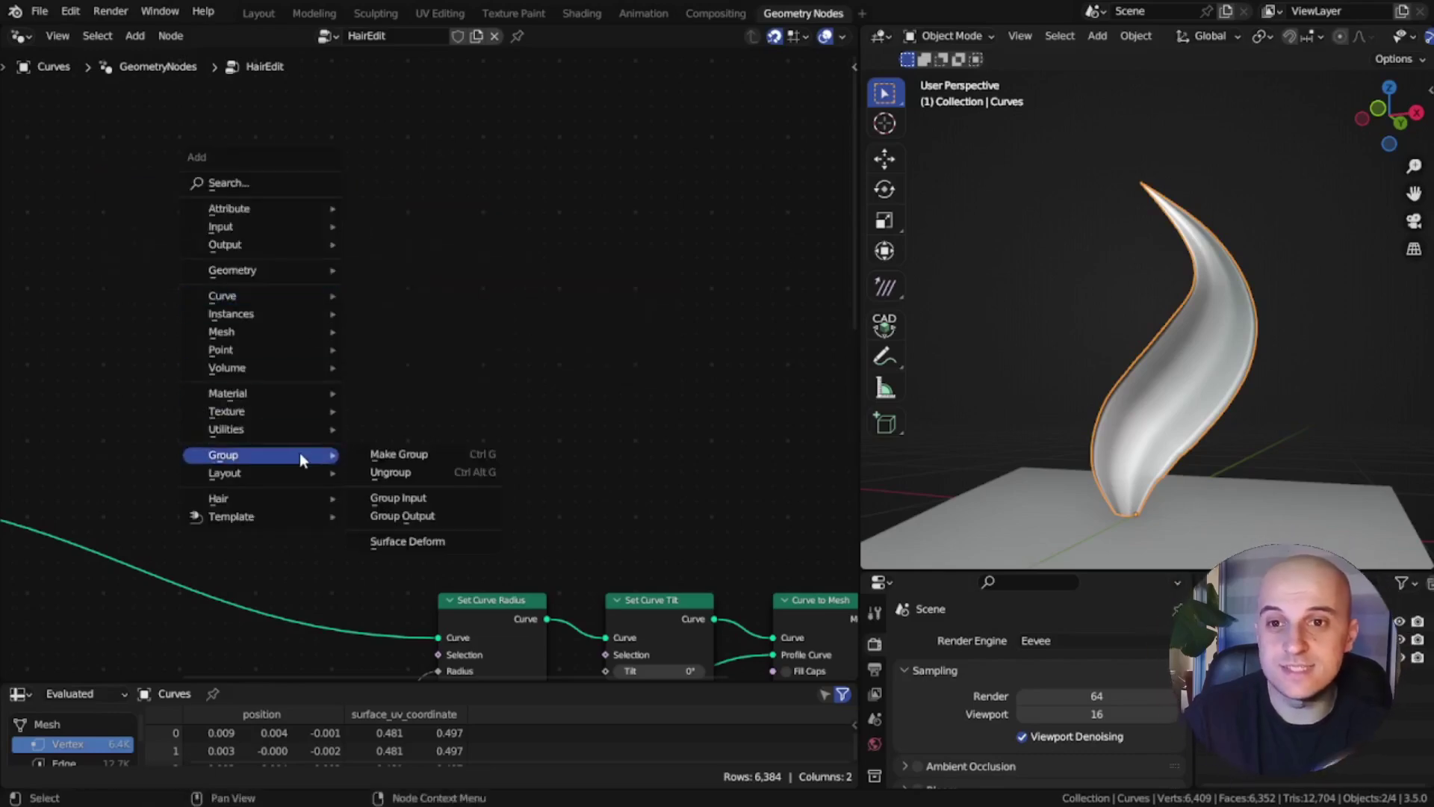
mouse_move(289, 515)
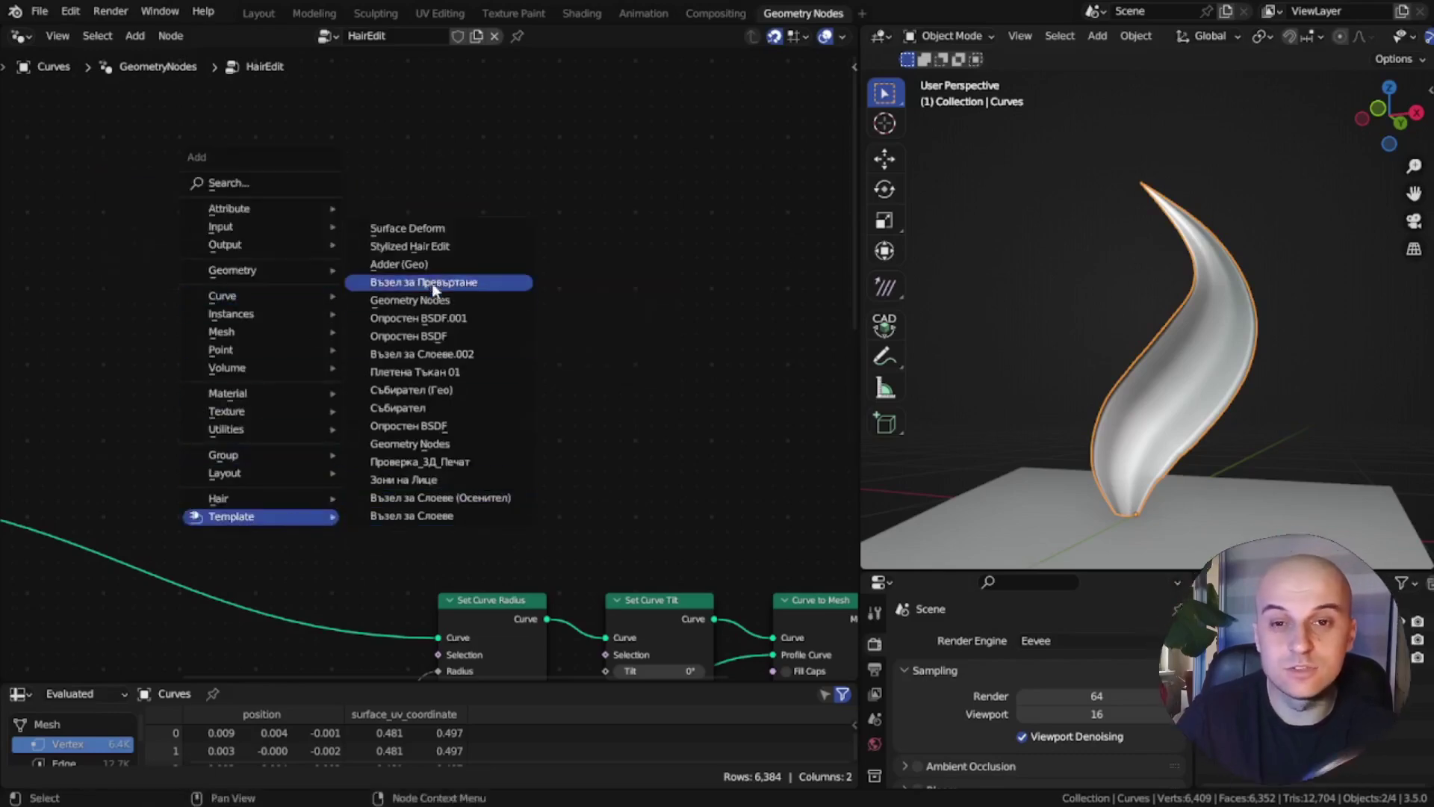
click(418, 264)
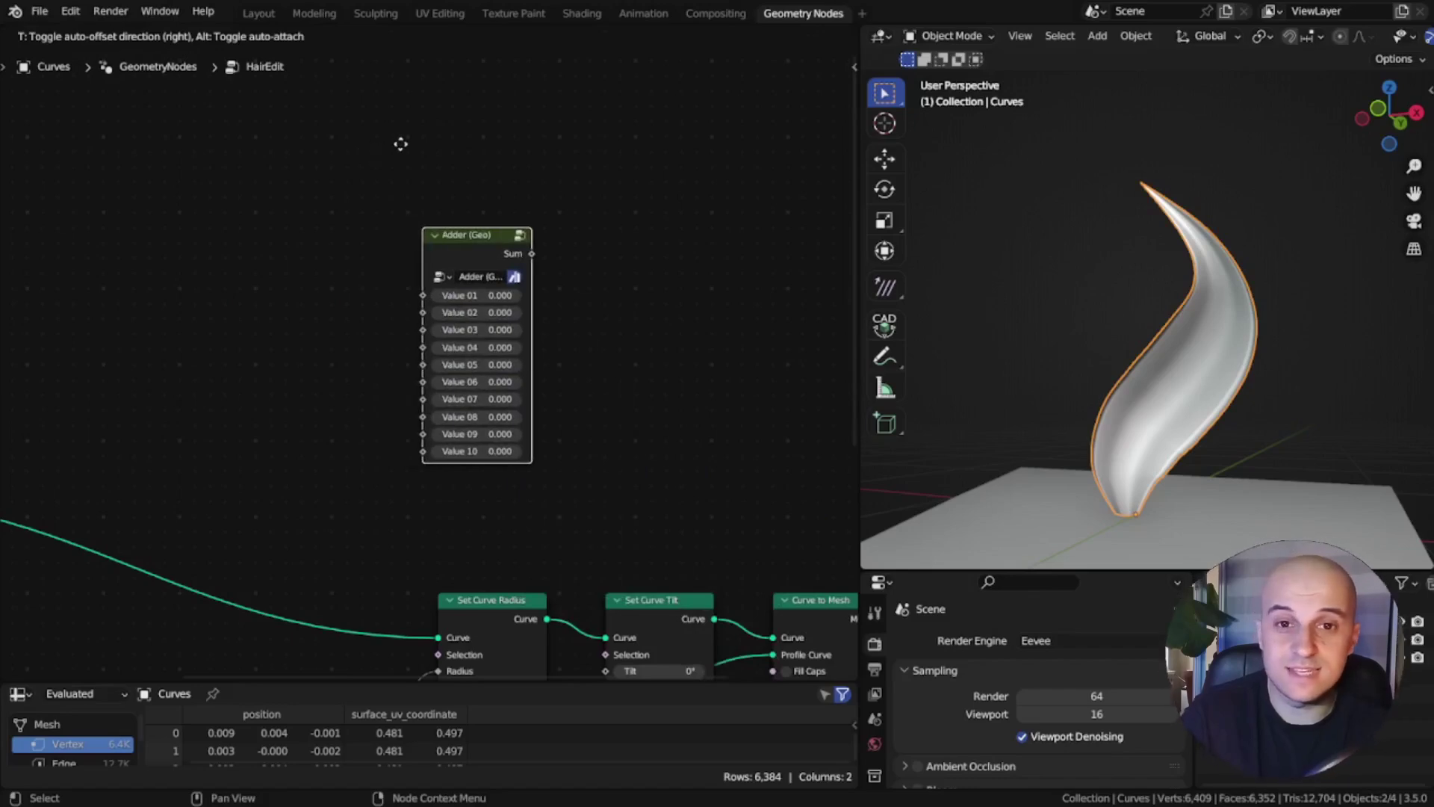
click(477, 280)
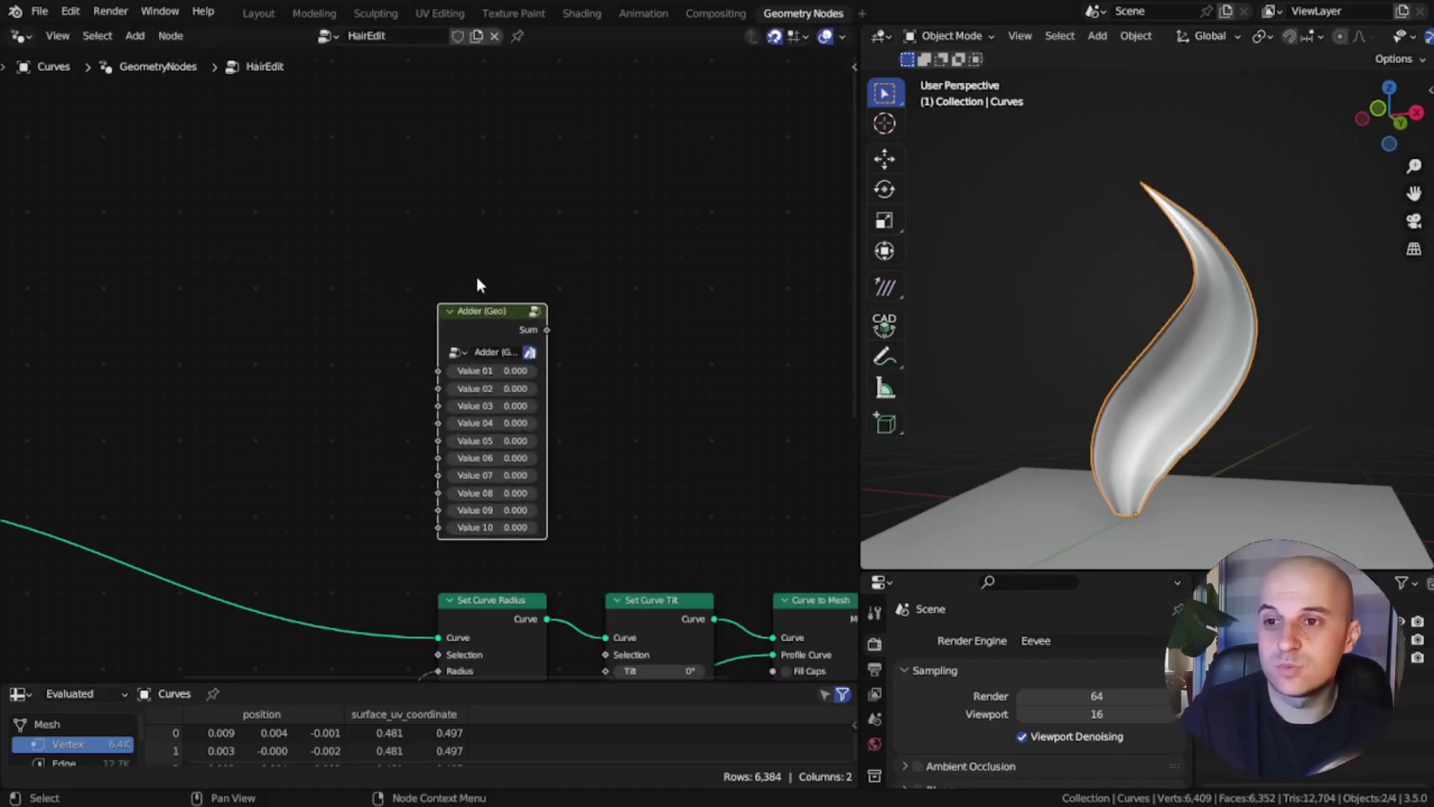
drag(545, 394, 576, 396)
- Examine the Adder (Geo) node's inputs and output, look at the nodes inside the group and return to HairEdit
ctrl+middle_drag(576, 396, 612, 367)
scroll(559, 352, up, 1)
click(303, 311)
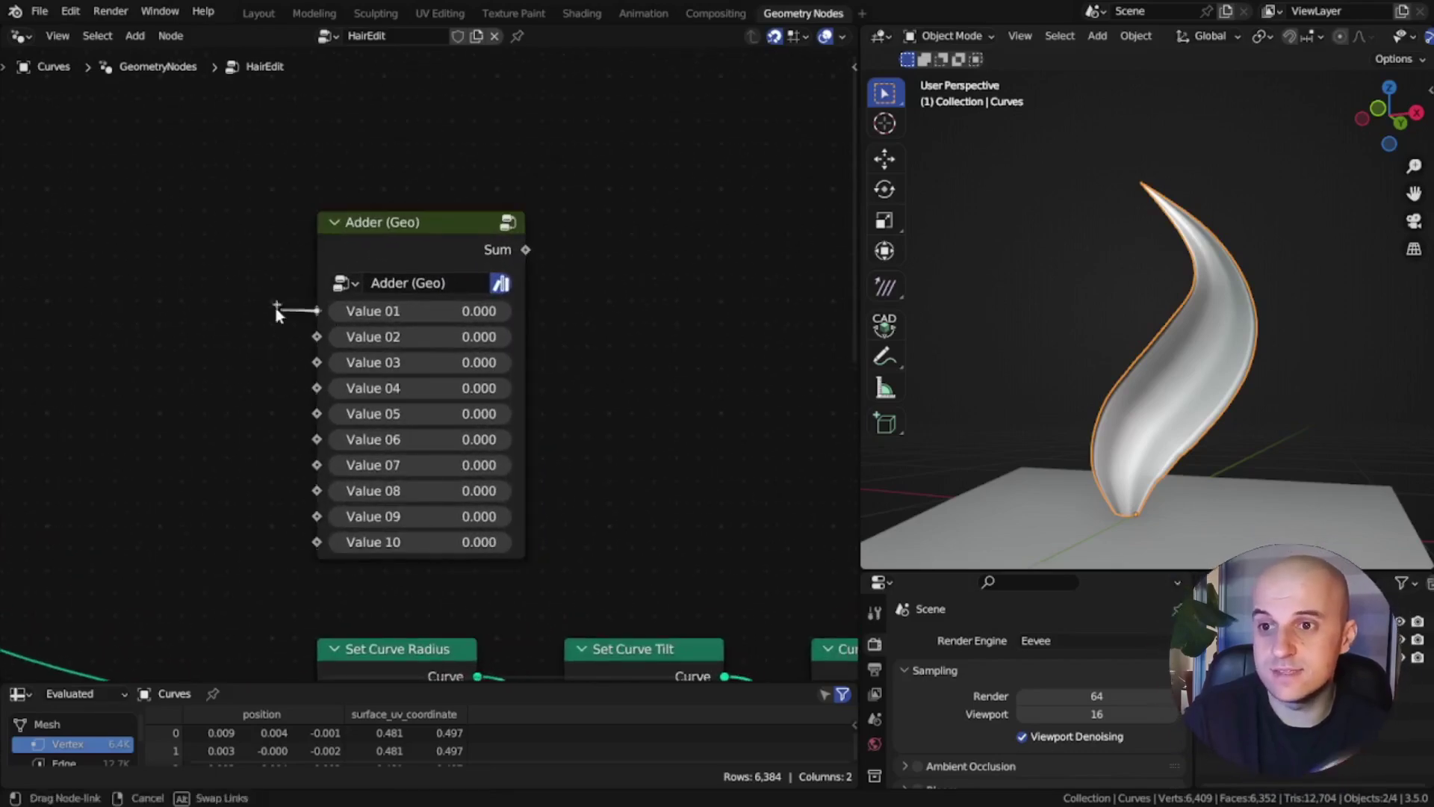
drag(525, 249, 656, 147)
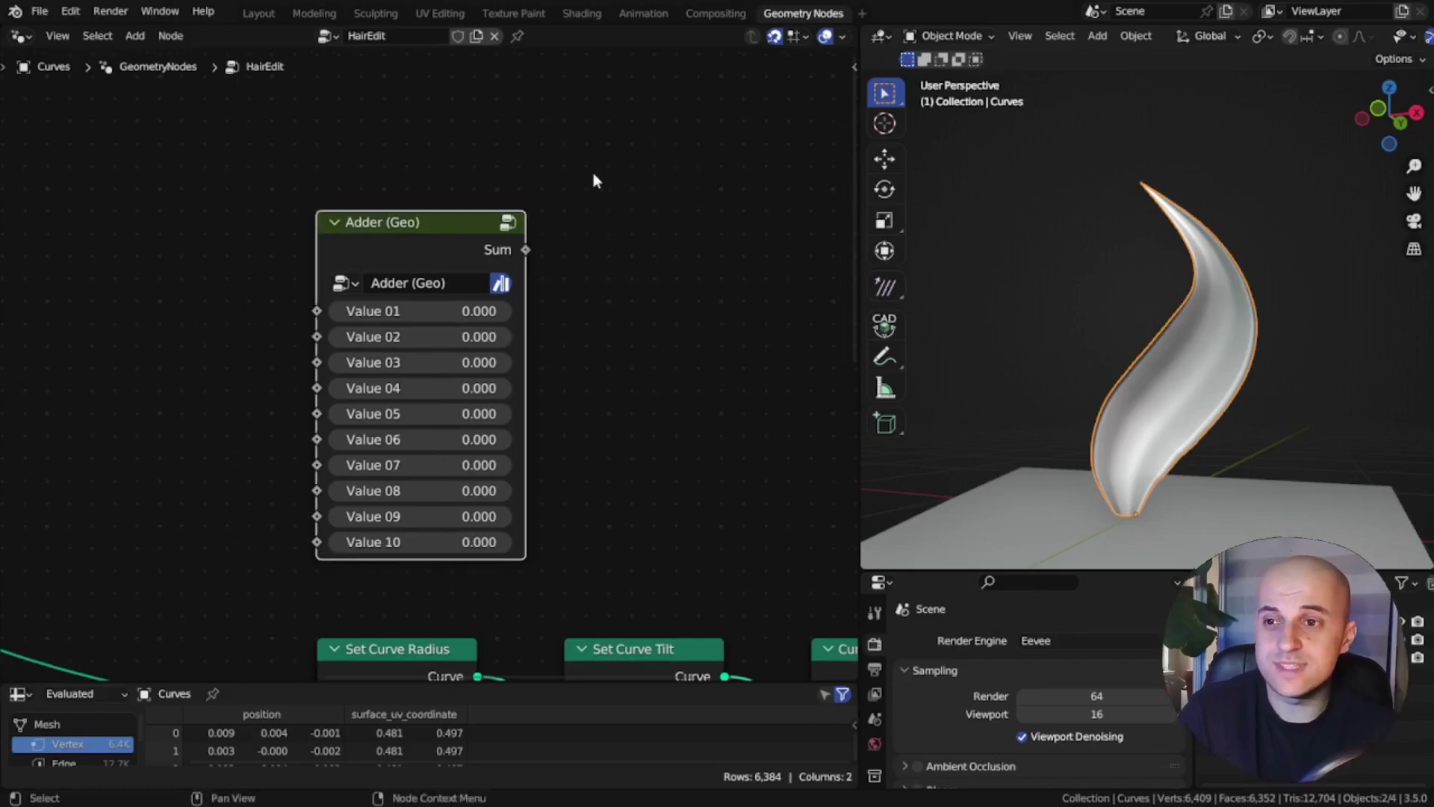
key(Tab)
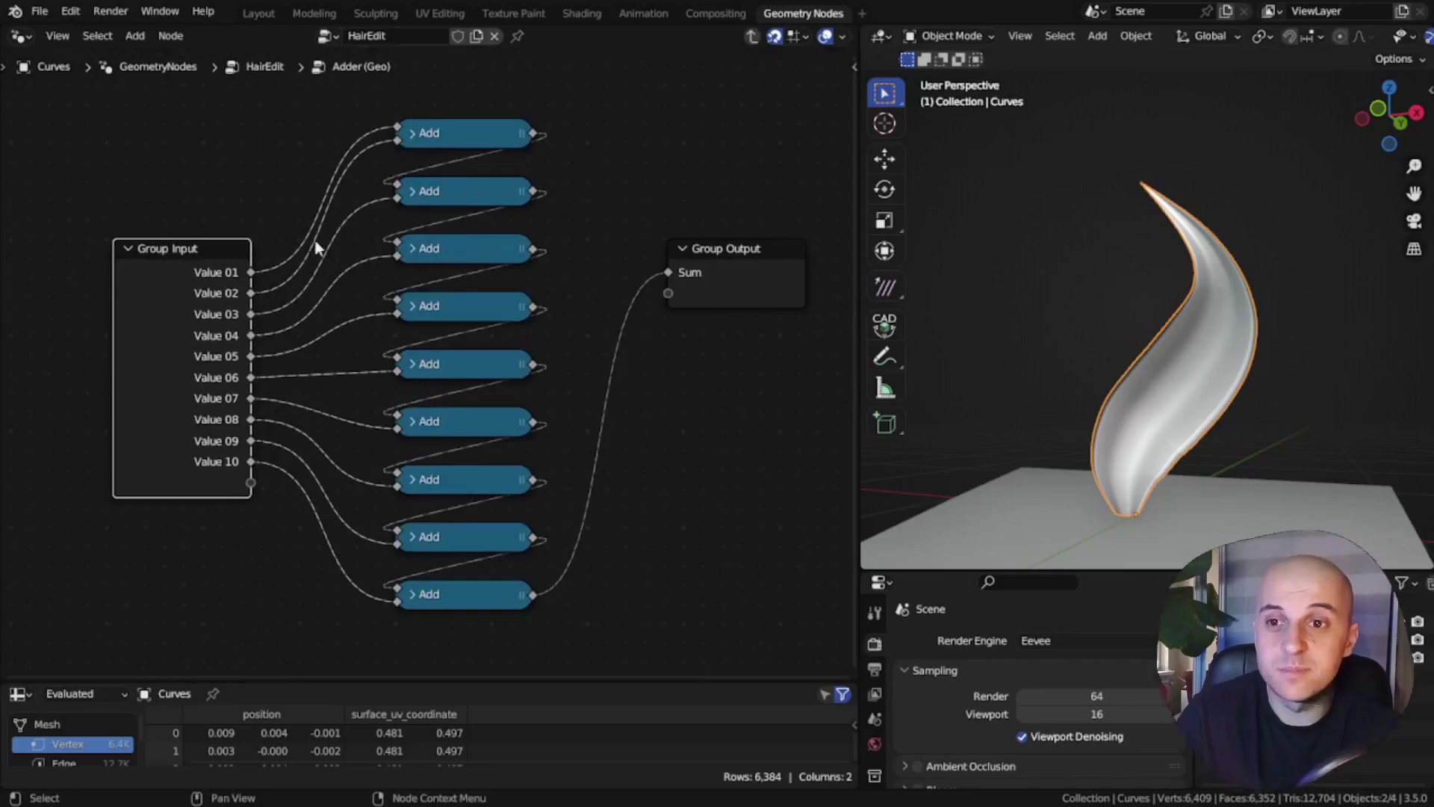
key(Tab)
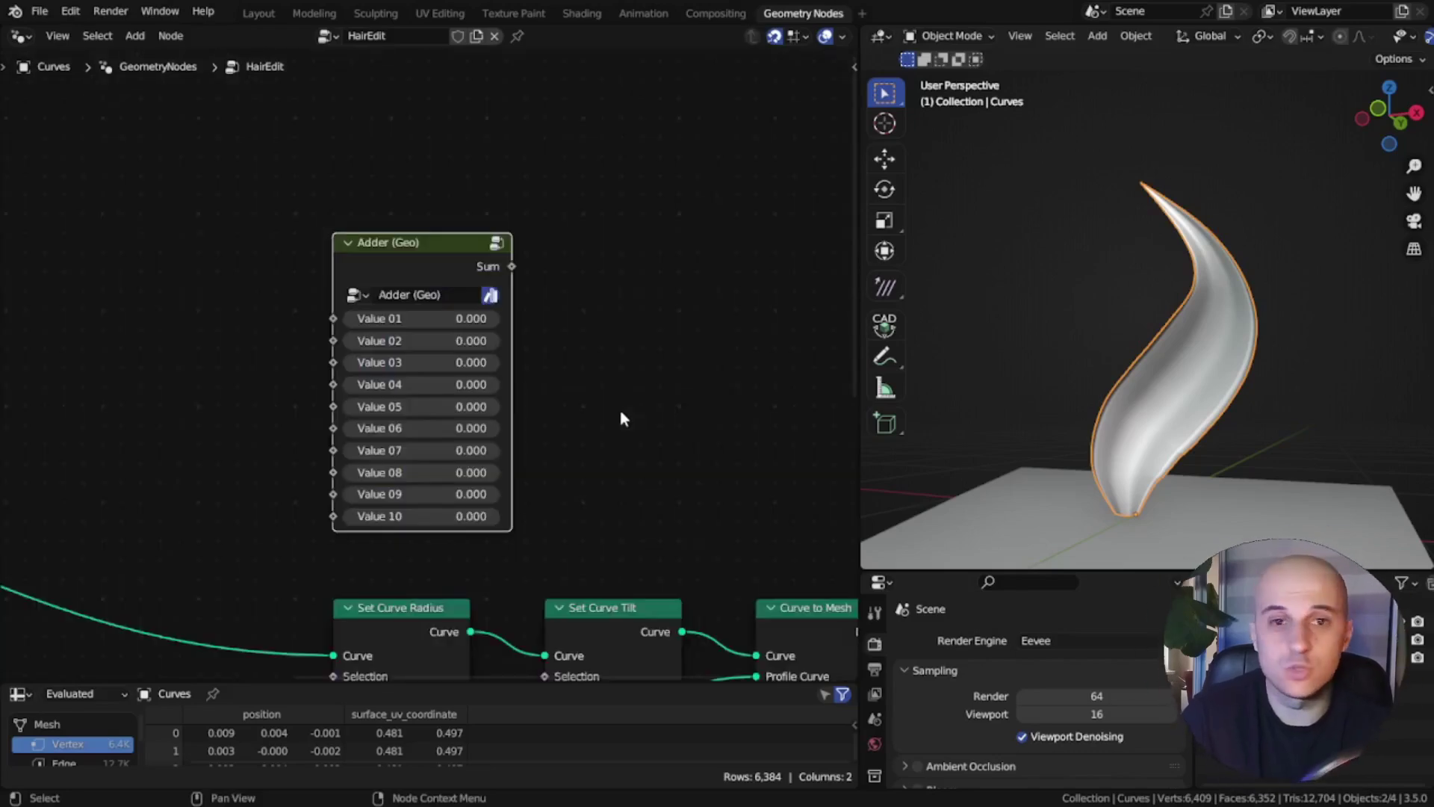
- Link the Adder (Geo) Sum output to the Tilt input of Set Curve Tilt and test changing Value 01
middle_drag(620, 410, 629, 351)
drag(521, 209, 589, 602)
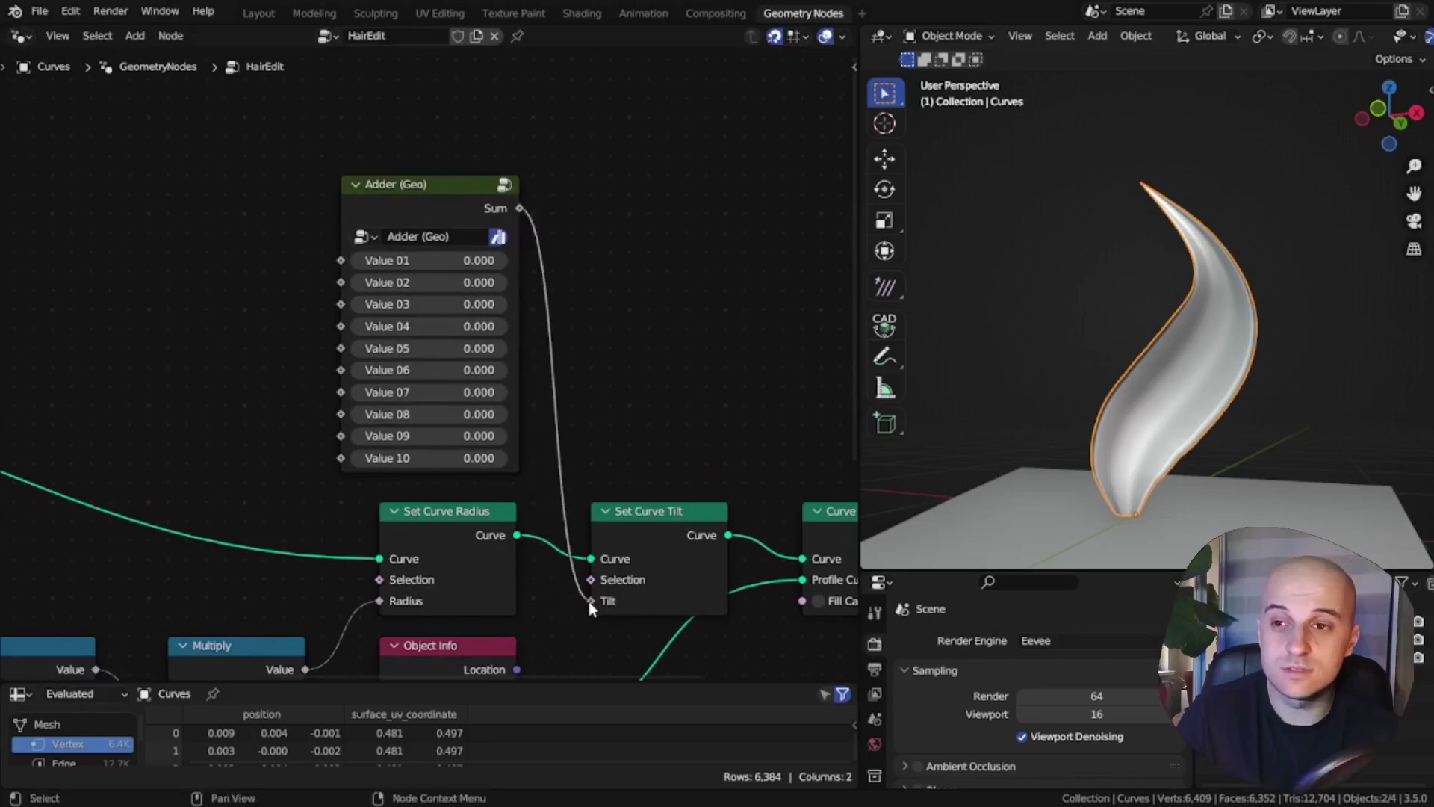
drag(448, 260, 464, 303)
right_click(479, 260)
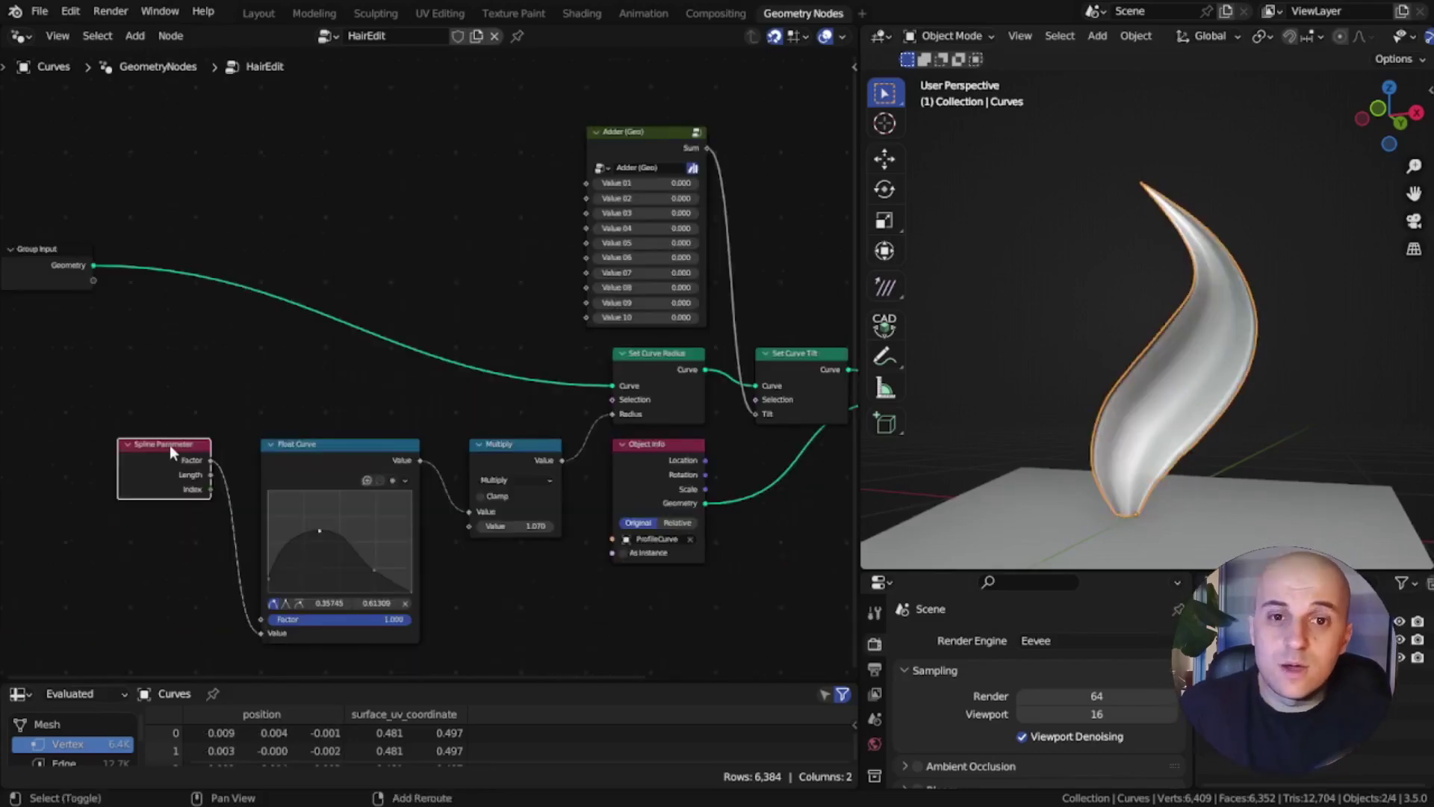
- Place a copy of the Spline Parameter node beside Adder (Geo) and link its Factor to Value 01
drag(171, 451, 482, 173)
scroll(537, 175, up, 4)
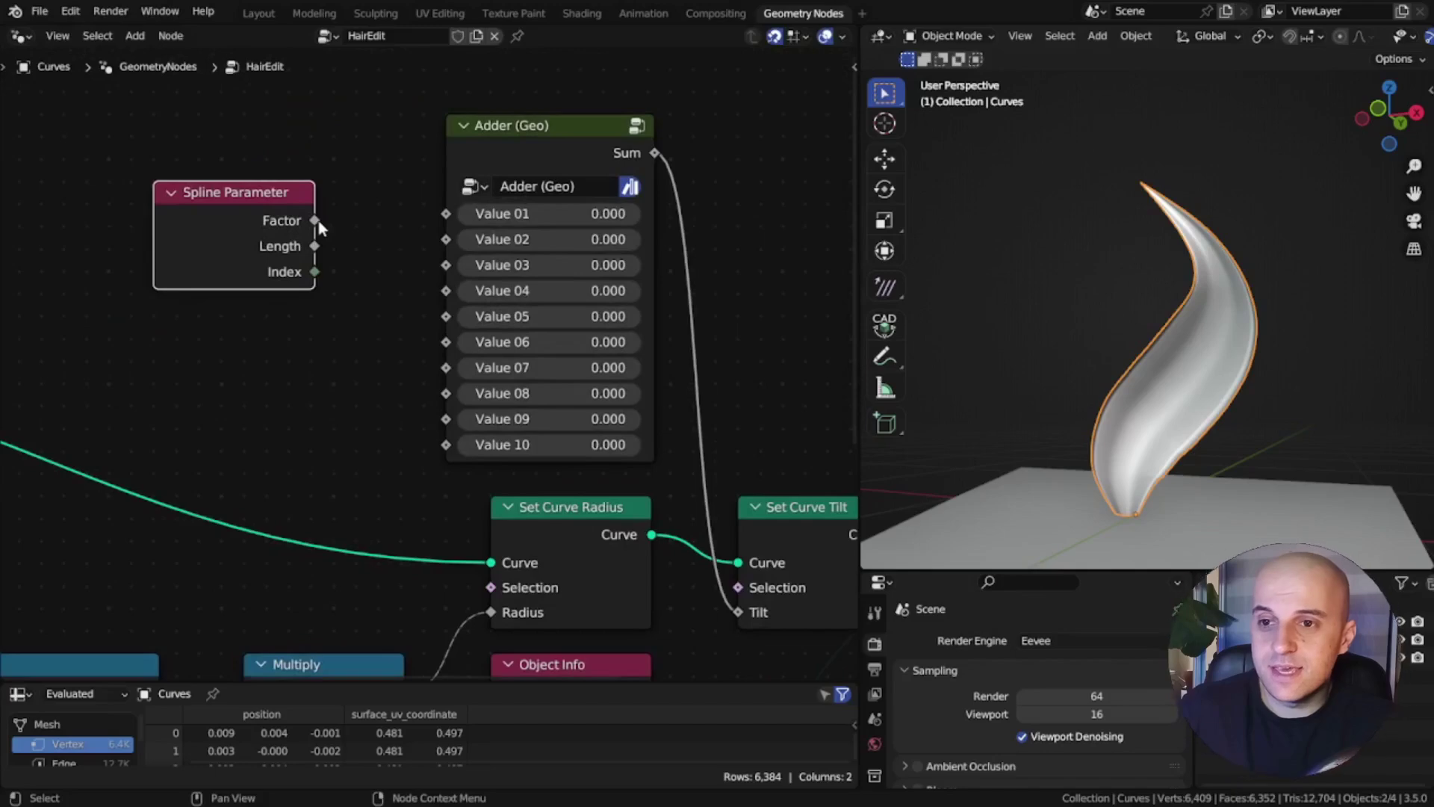
drag(314, 220, 446, 215)
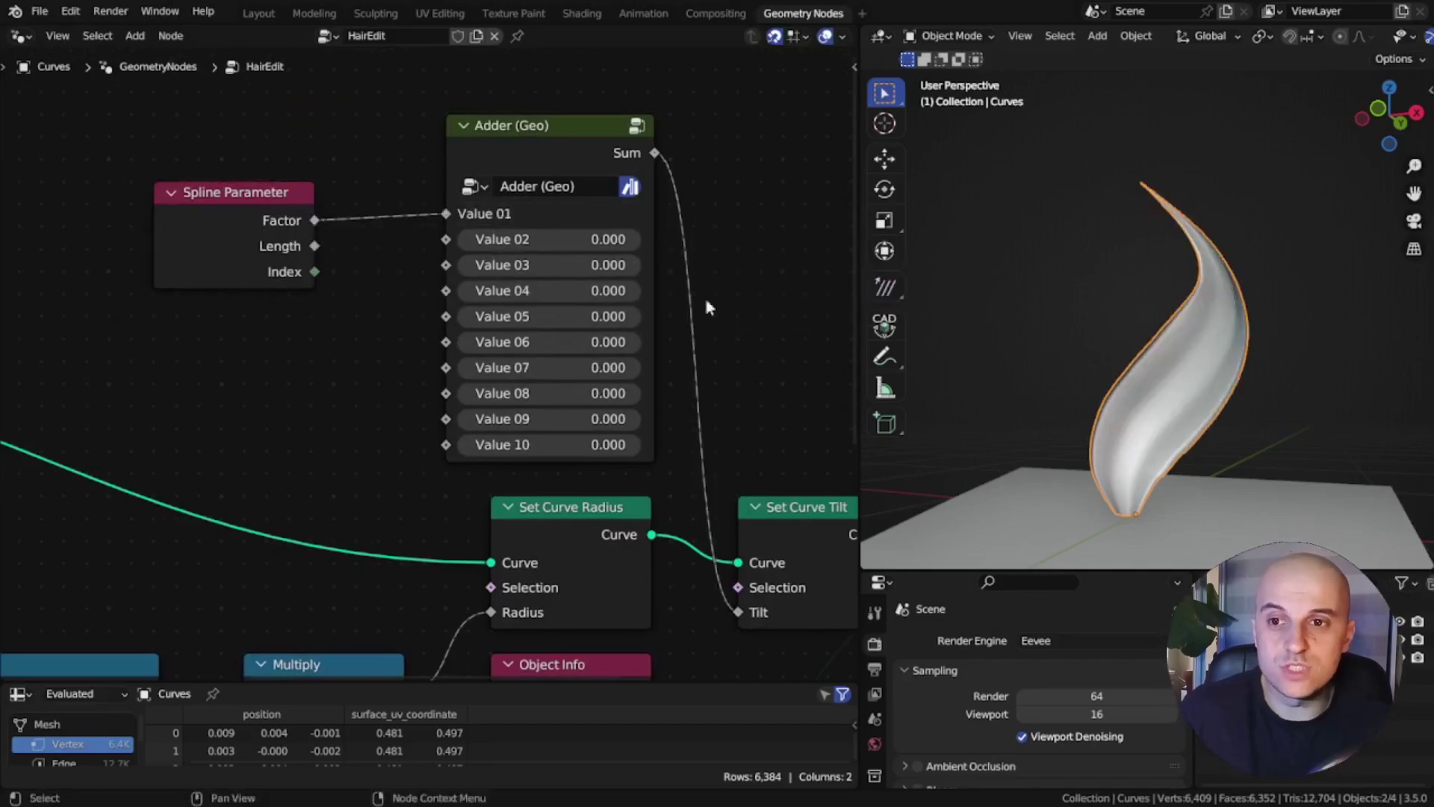
middle_drag(1028, 361, 982, 341)
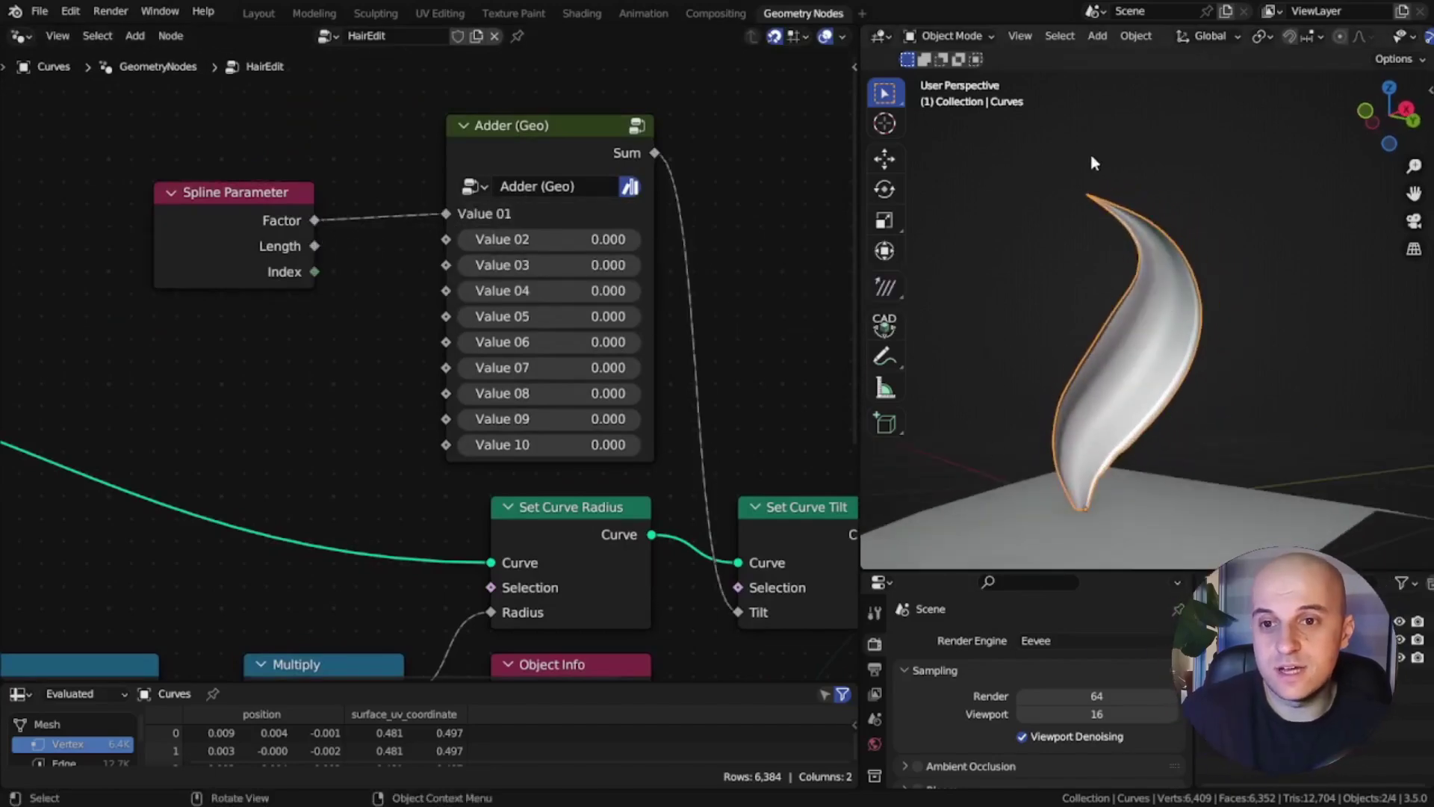
- Insert a ColorRamp node between the upper Spline Parameter and Adder (Geo), with Spline Parameter placed close beside it
middle_drag(258, 336, 501, 419)
drag(479, 312, 140, 239)
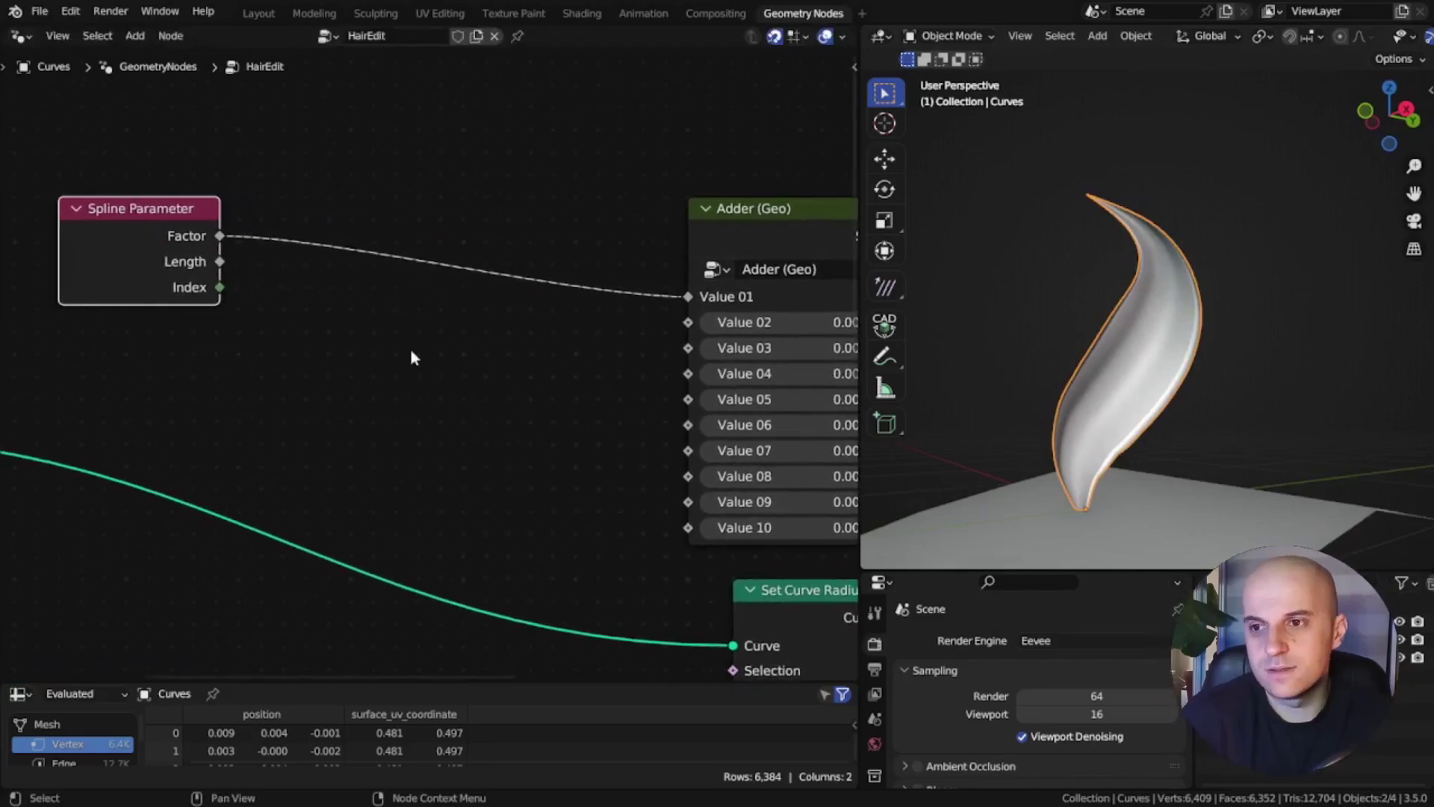
scroll(411, 348, down, 2)
middle_drag(410, 348, 452, 330)
key(shift+a)
text(s)
text(ramp)
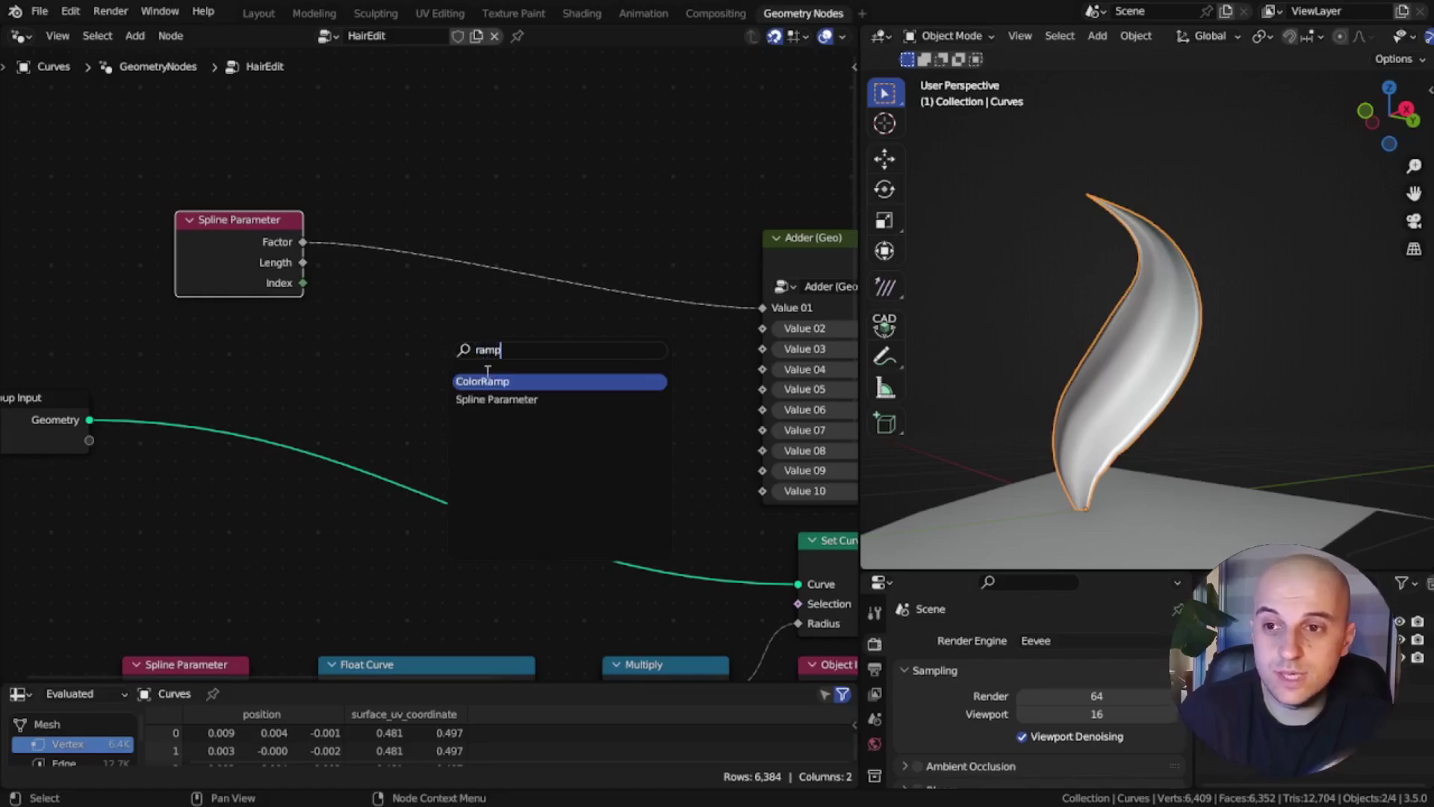
key(Return)
click(432, 256)
drag(486, 268, 539, 286)
click(265, 221)
drag(266, 221, 341, 243)
middle_drag(464, 297, 349, 276)
scroll(389, 300, up, 1)
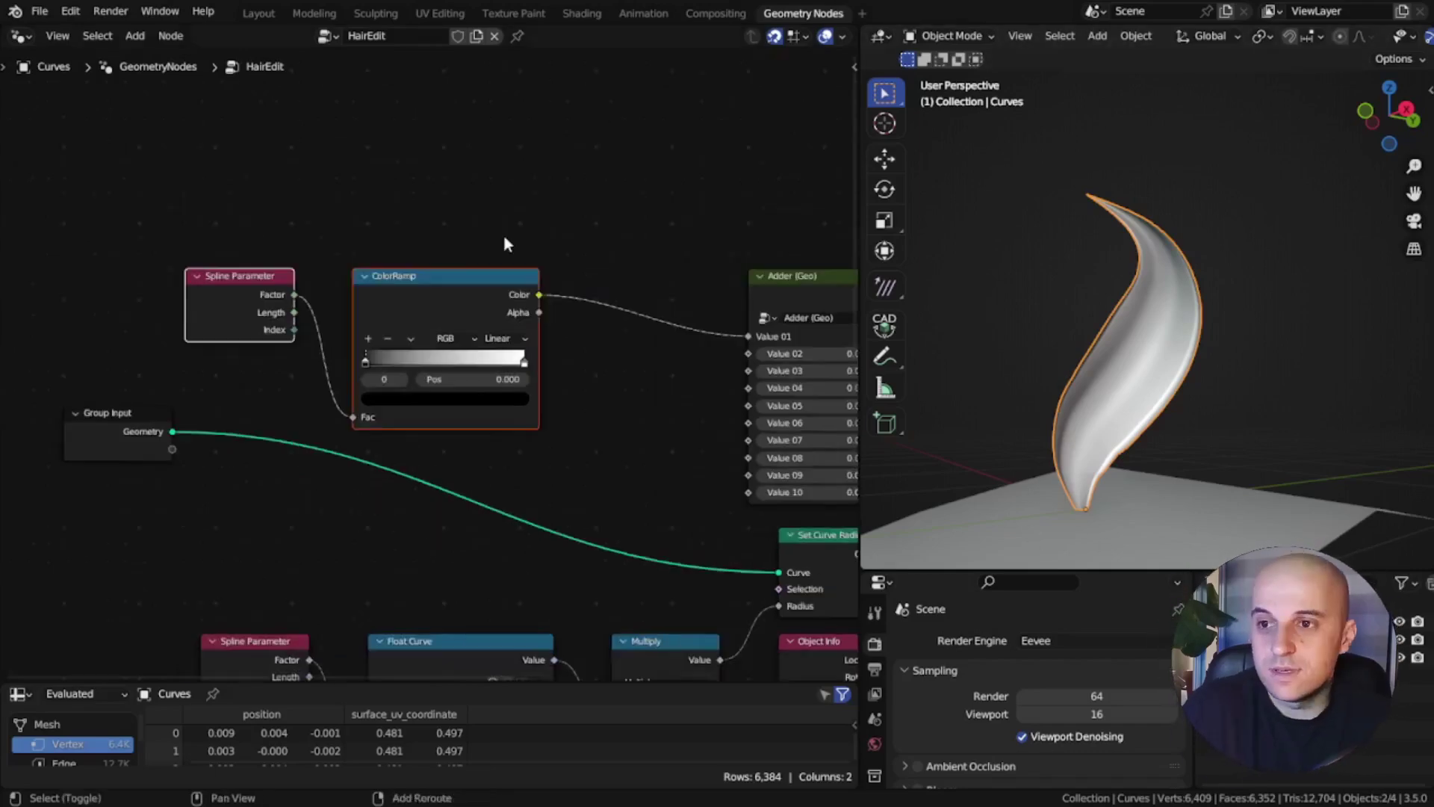
- Insert a Math node between ColorRamp and Adder (Geo), set to Multiply with a value of 2.900
key(q)
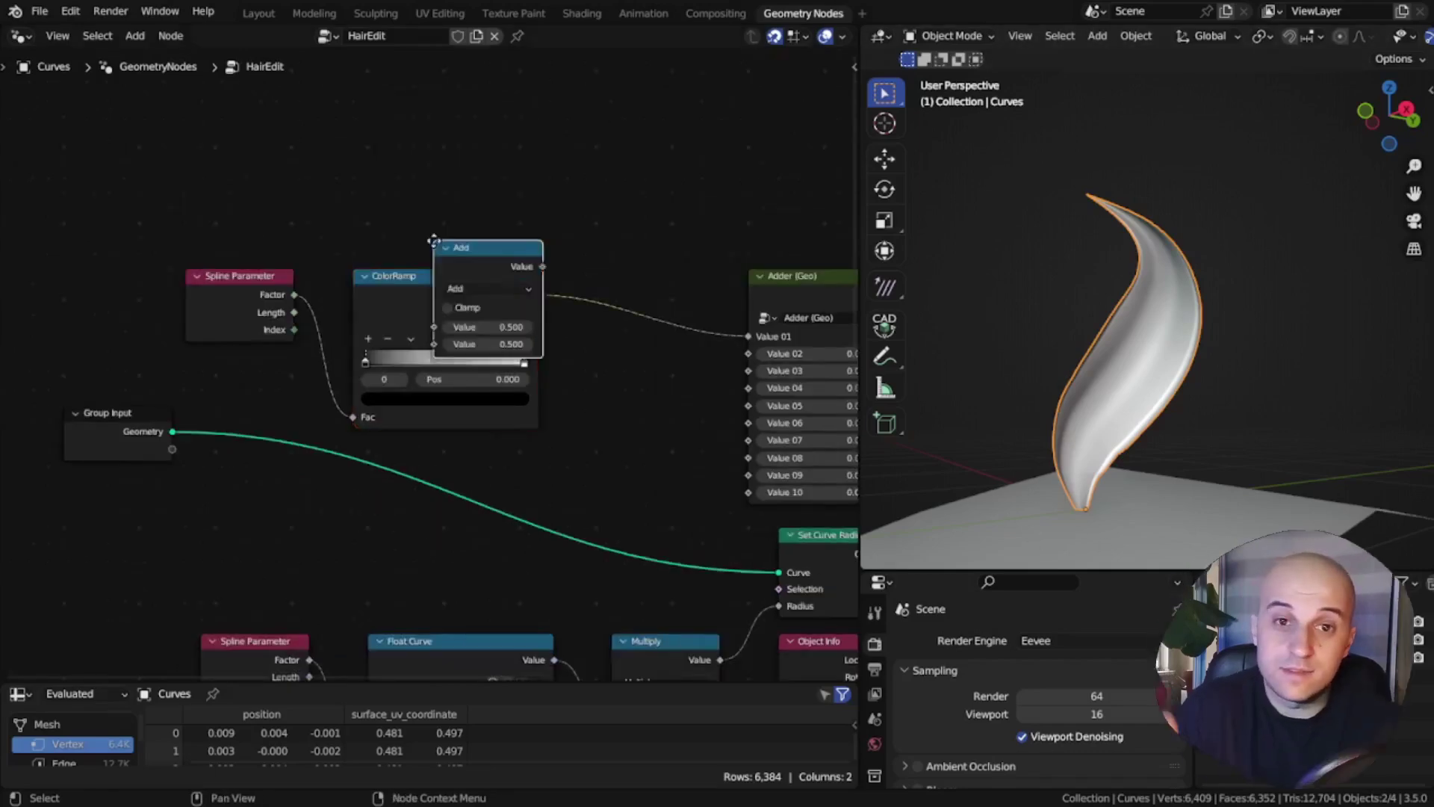
click(433, 241)
click(566, 281)
drag(613, 419, 259, 237)
key(g)
click(243, 238)
scroll(594, 430, up, 1)
click(508, 297)
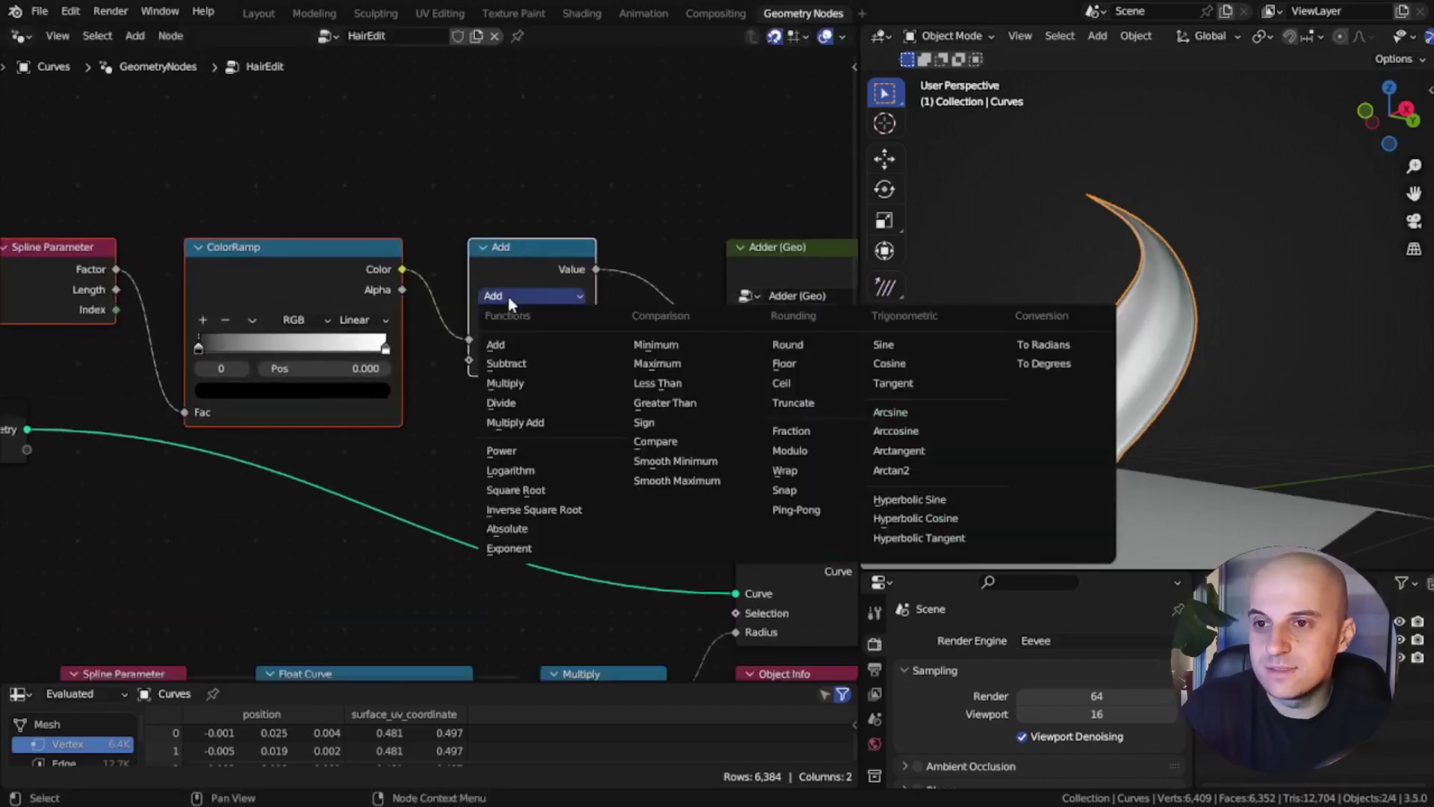
click(528, 385)
drag(535, 360, 582, 360)
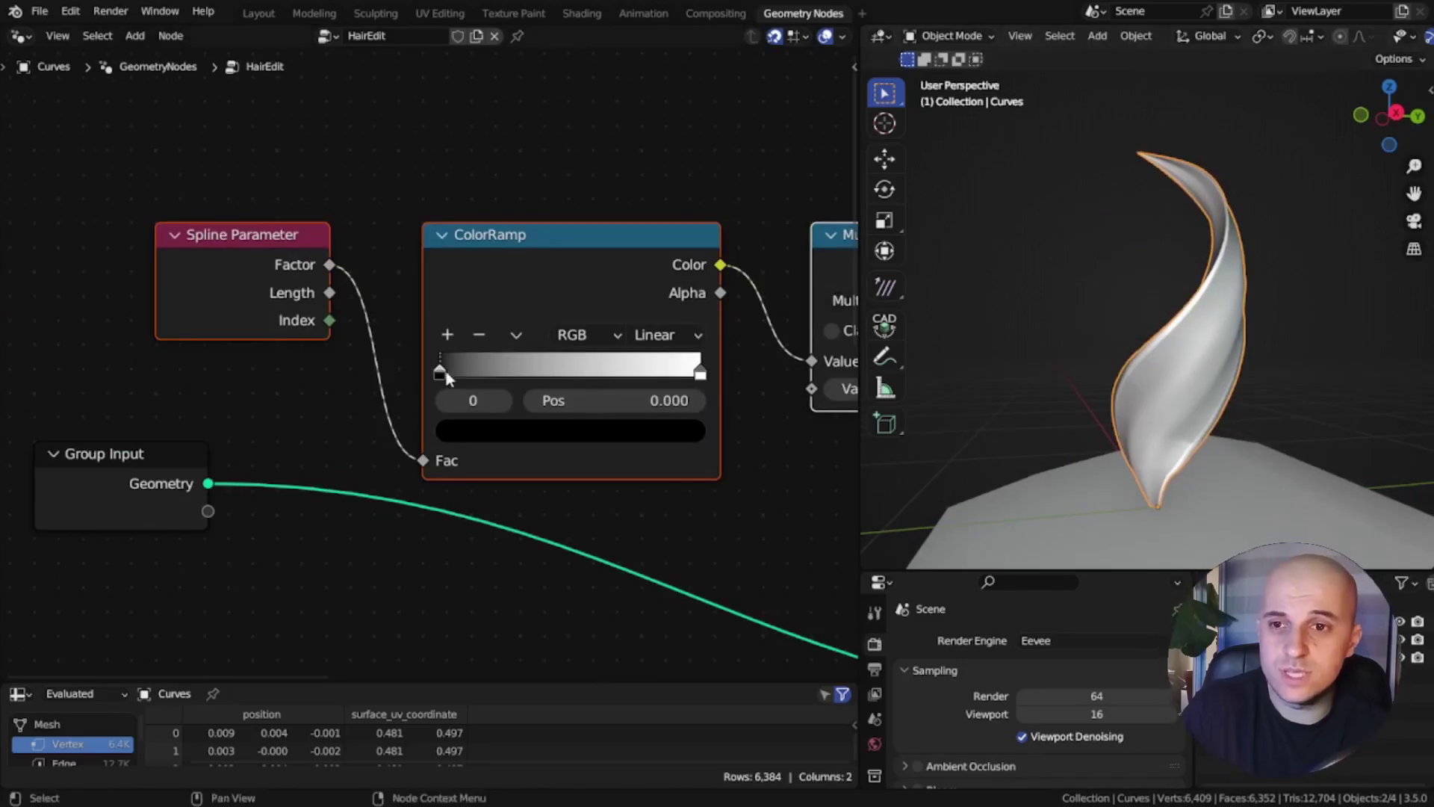
- Set the ColorRamp's black stop to position 0.5 and its interpolation to B-Spline
drag(441, 367, 554, 380)
click(623, 407)
text(0.5)
key(Return)
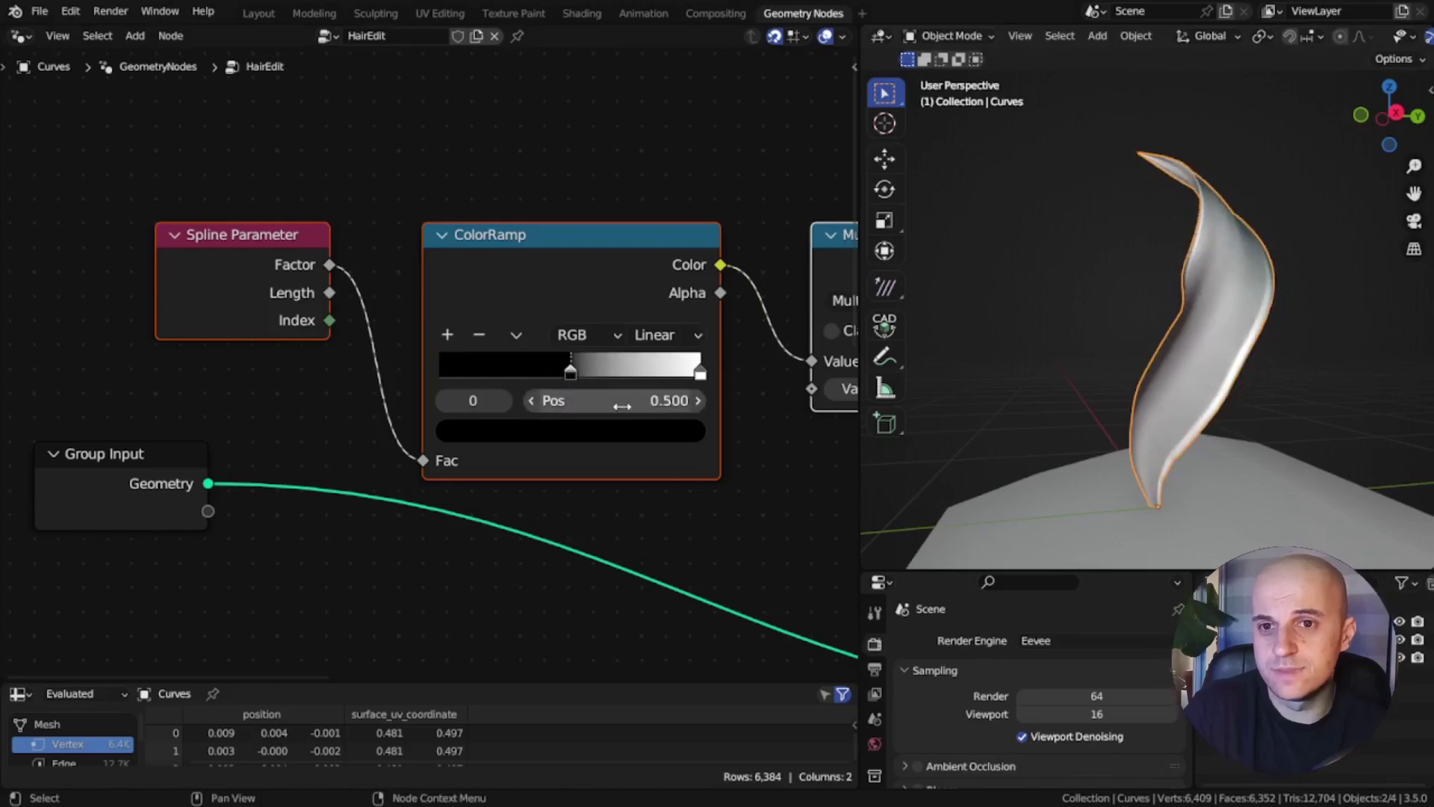
click(660, 337)
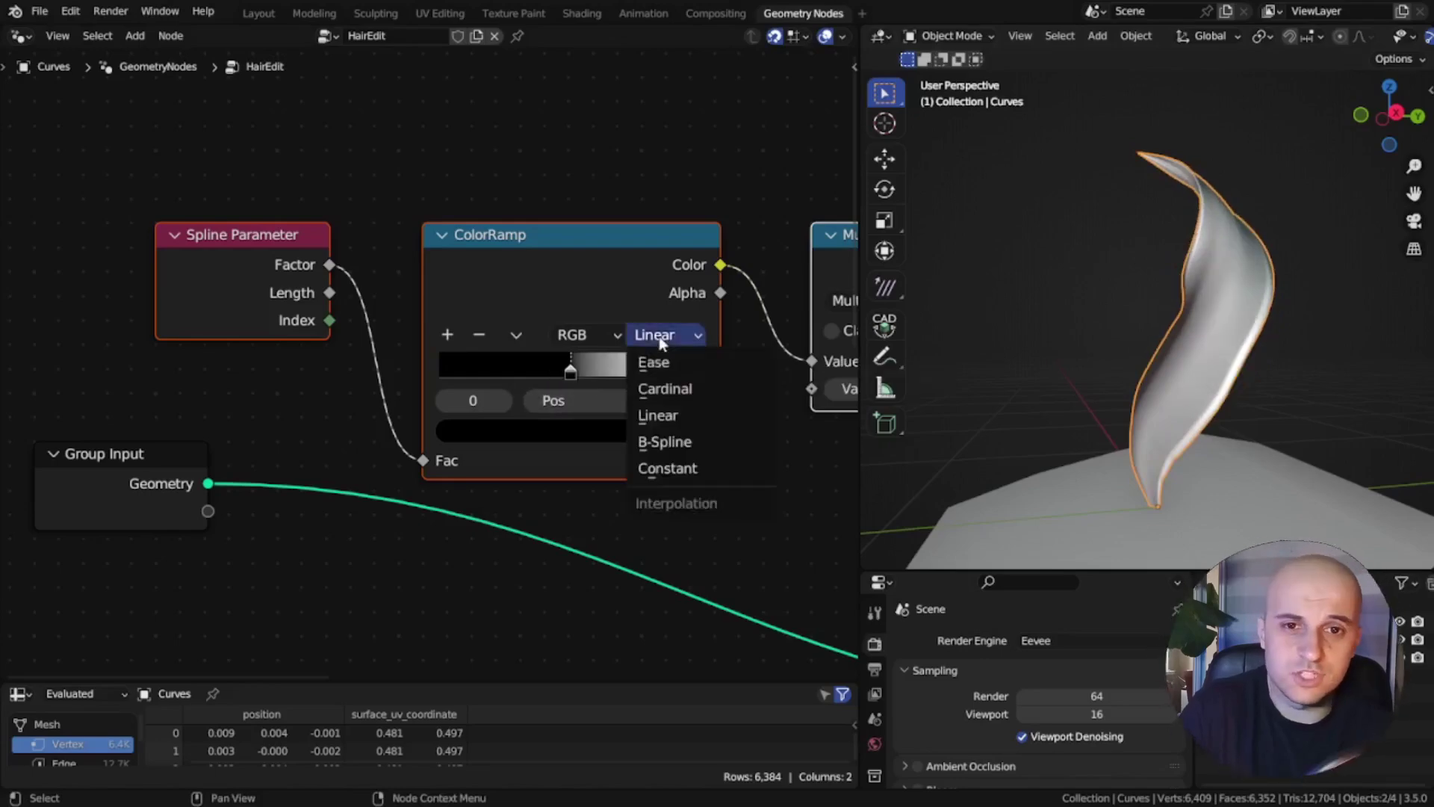
click(677, 441)
middle_drag(1072, 410, 1063, 263)
- Move the ColorRamp and Multiply pair up and duplicate it below, keeping the link from Spline Parameter
key(g)
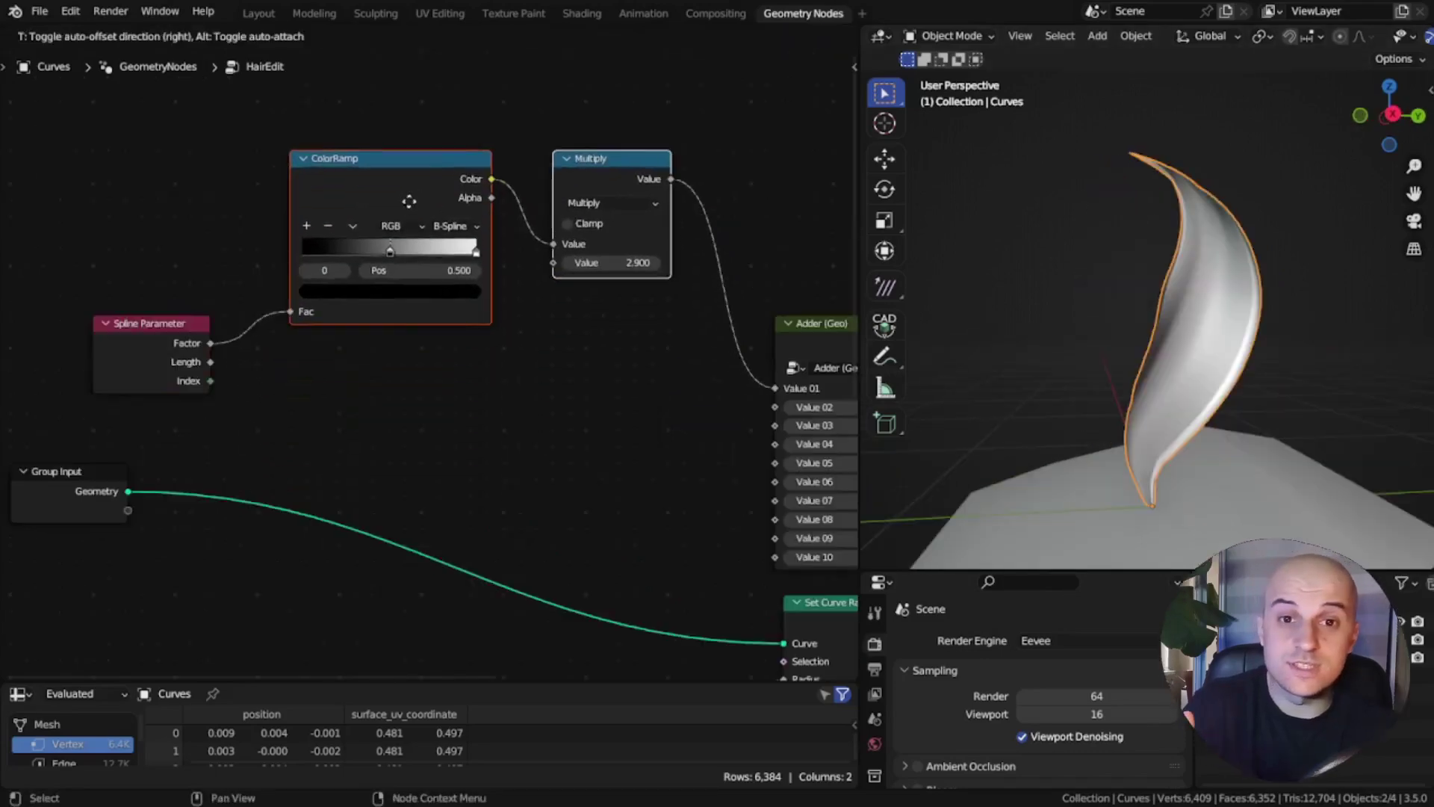
click(406, 175)
key(ctrl+shift+d)
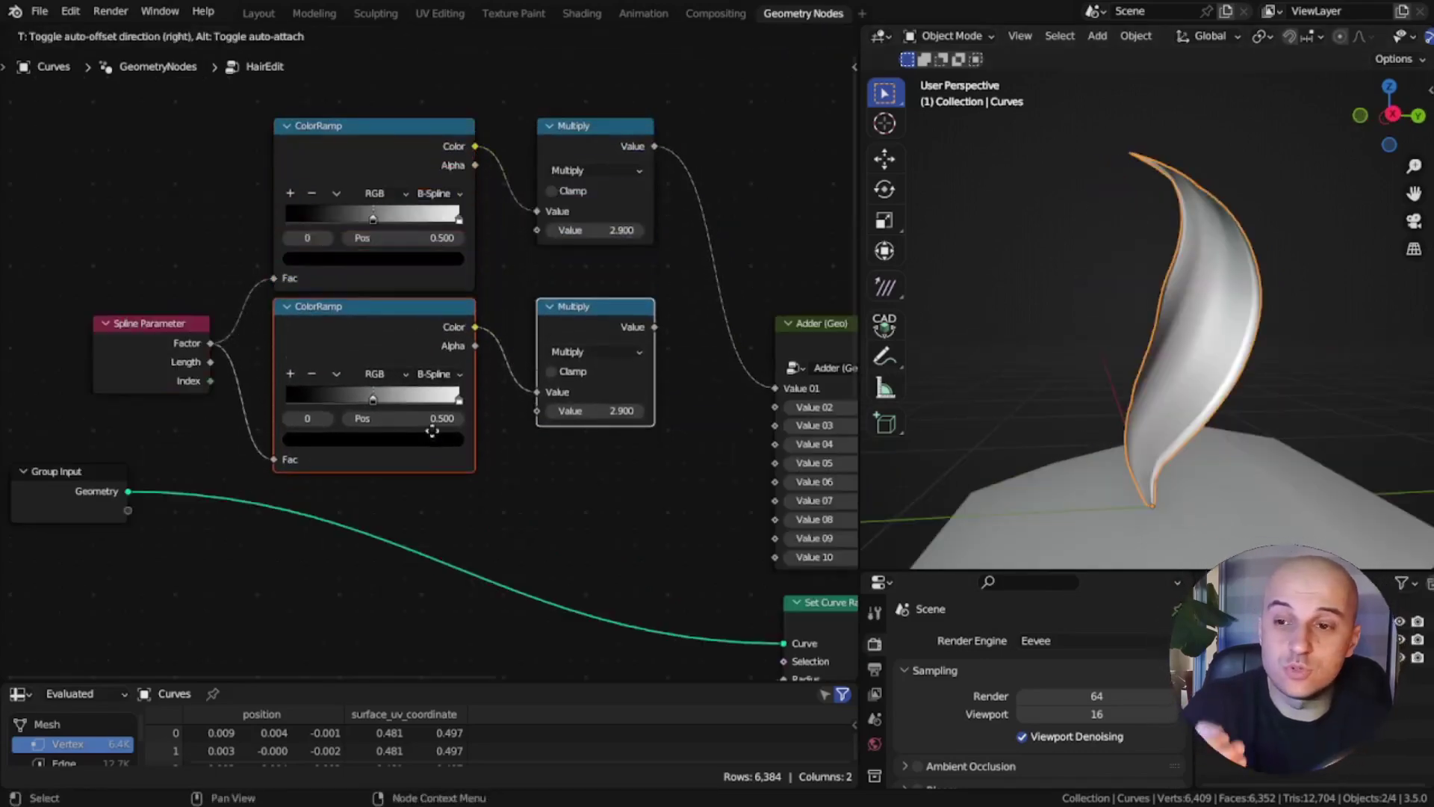
click(432, 431)
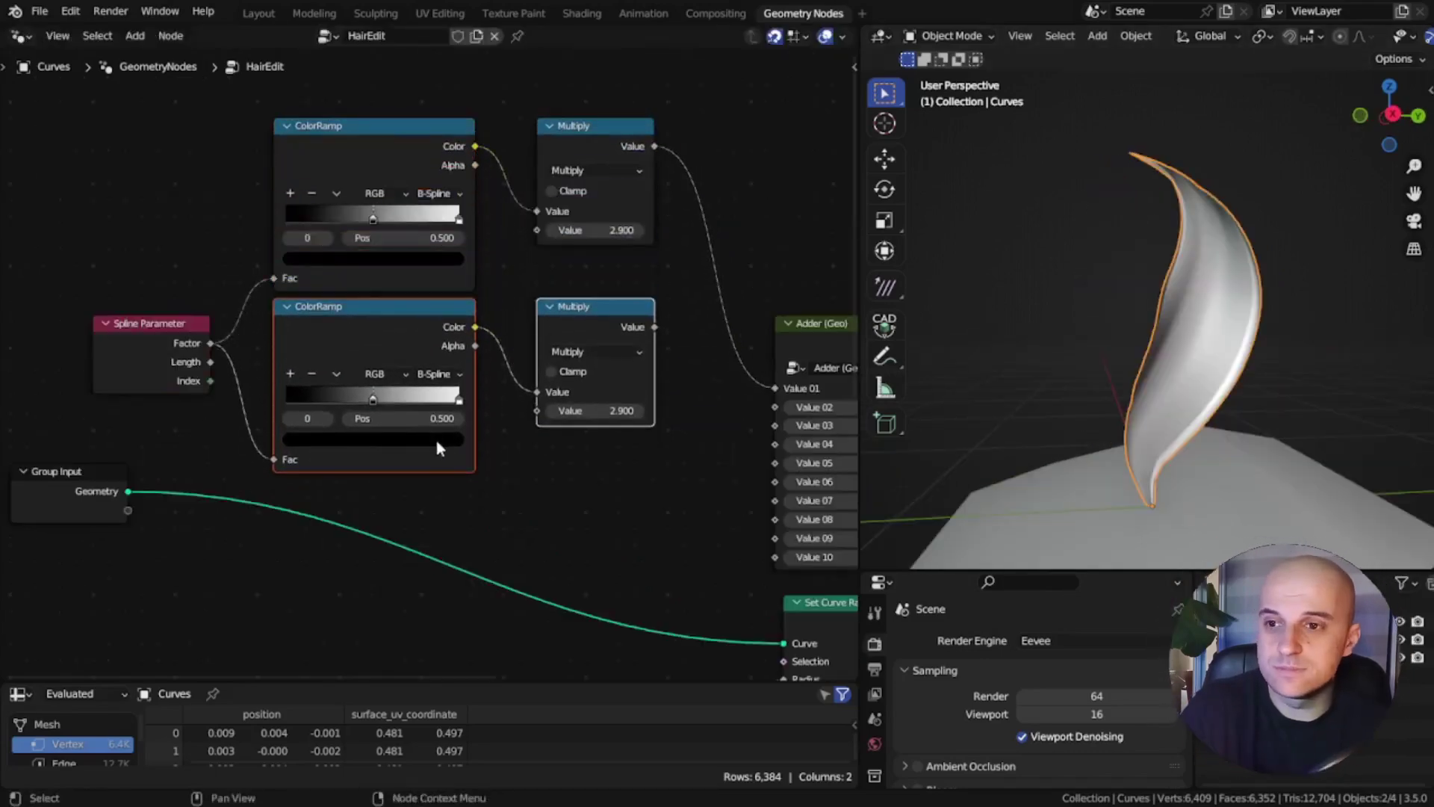
- Flip the second ColorRamp, link its Multiply node to Value 02 and set the multiplier to 2.300
click(336, 373)
click(353, 390)
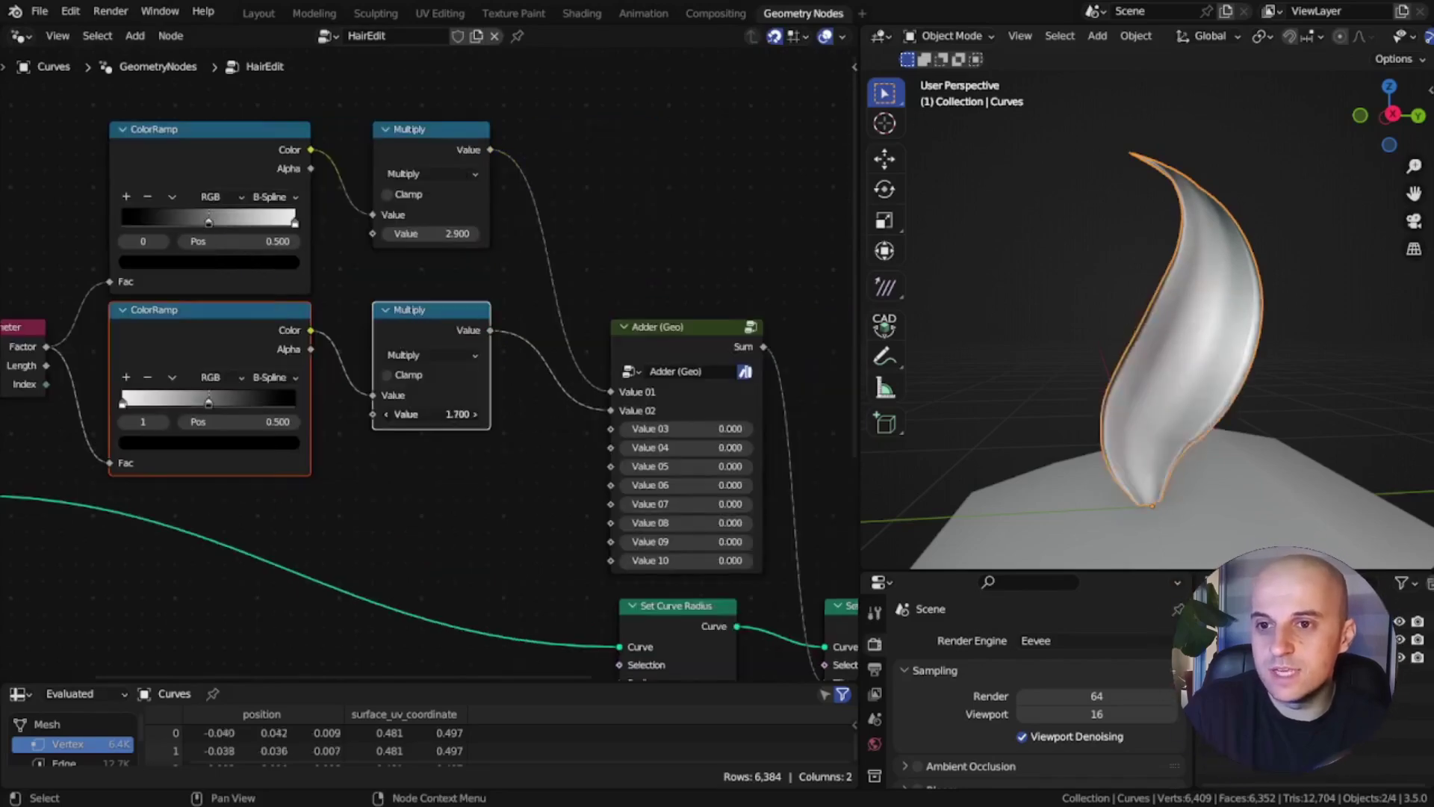
mouse_move(442, 414)
mouse_down()
mouse_move(423, 414)
mouse_move(445, 414)
mouse_up()
- Duplicate the second ColorRamp and Multiply pair below it, keeping the link from Spline Parameter
key(ctrl+shift+d)
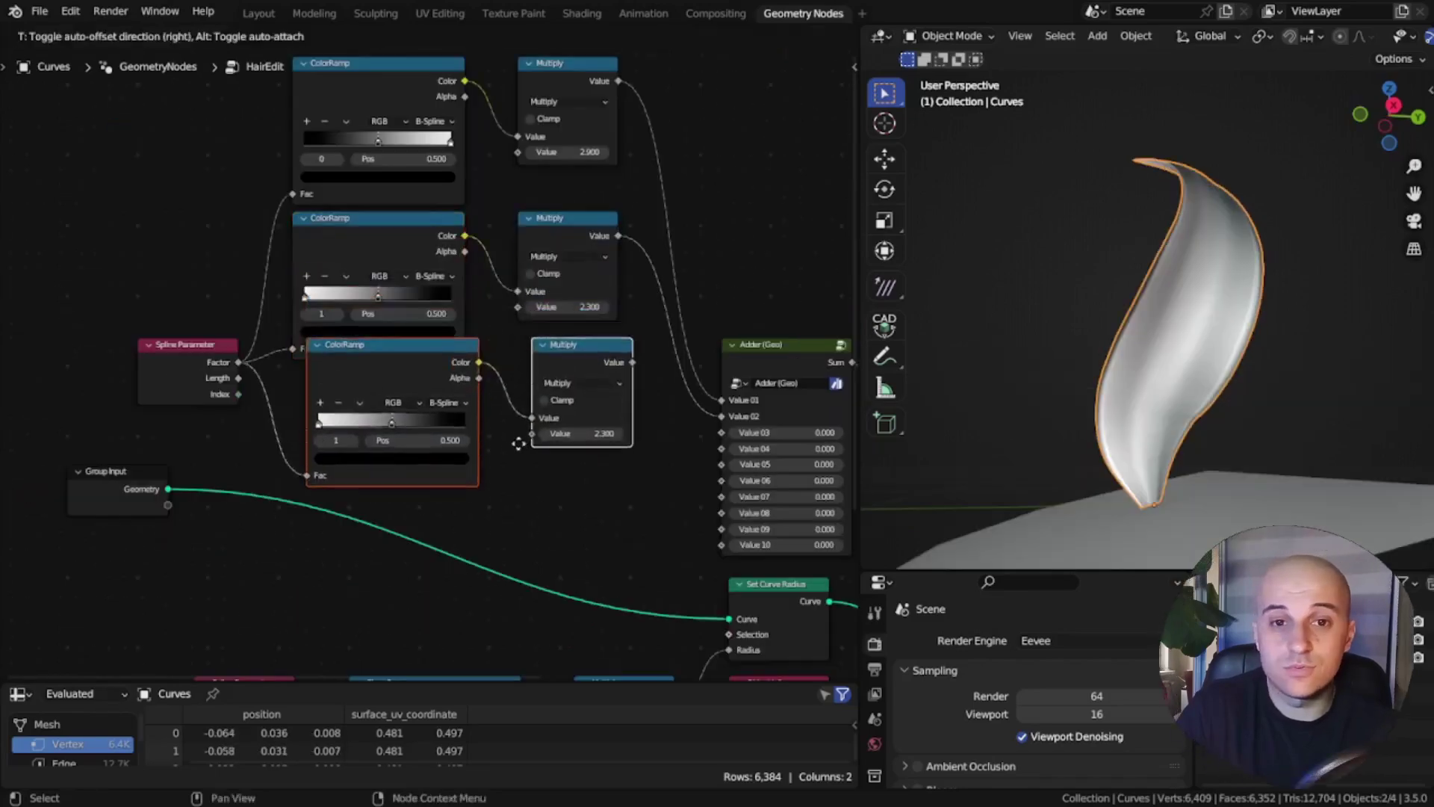
click(526, 476)
scroll(464, 473, up, 6)
middle_drag(387, 430, 484, 395)
- Add a stop to the third ColorRamp at position 0.5 and move the black stop to the ramp's end
click(313, 377)
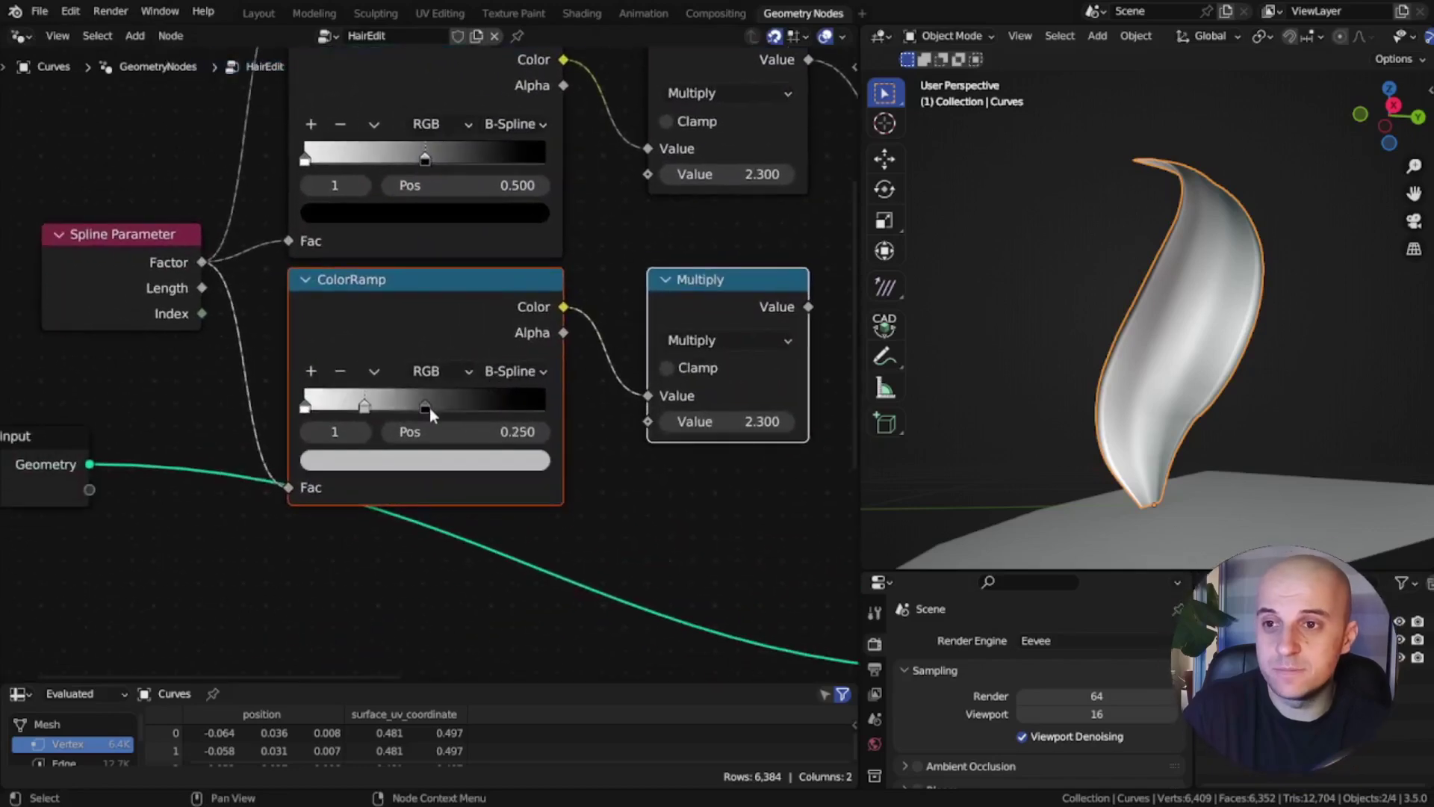
drag(427, 408, 548, 408)
drag(367, 408, 416, 412)
double_click(470, 435)
text(.5)
key(Return)
- Colour the third ColorRamp's middle stop white and its first stop black, and check the end stop's colour
click(422, 459)
drag(490, 242, 489, 132)
click(370, 456)
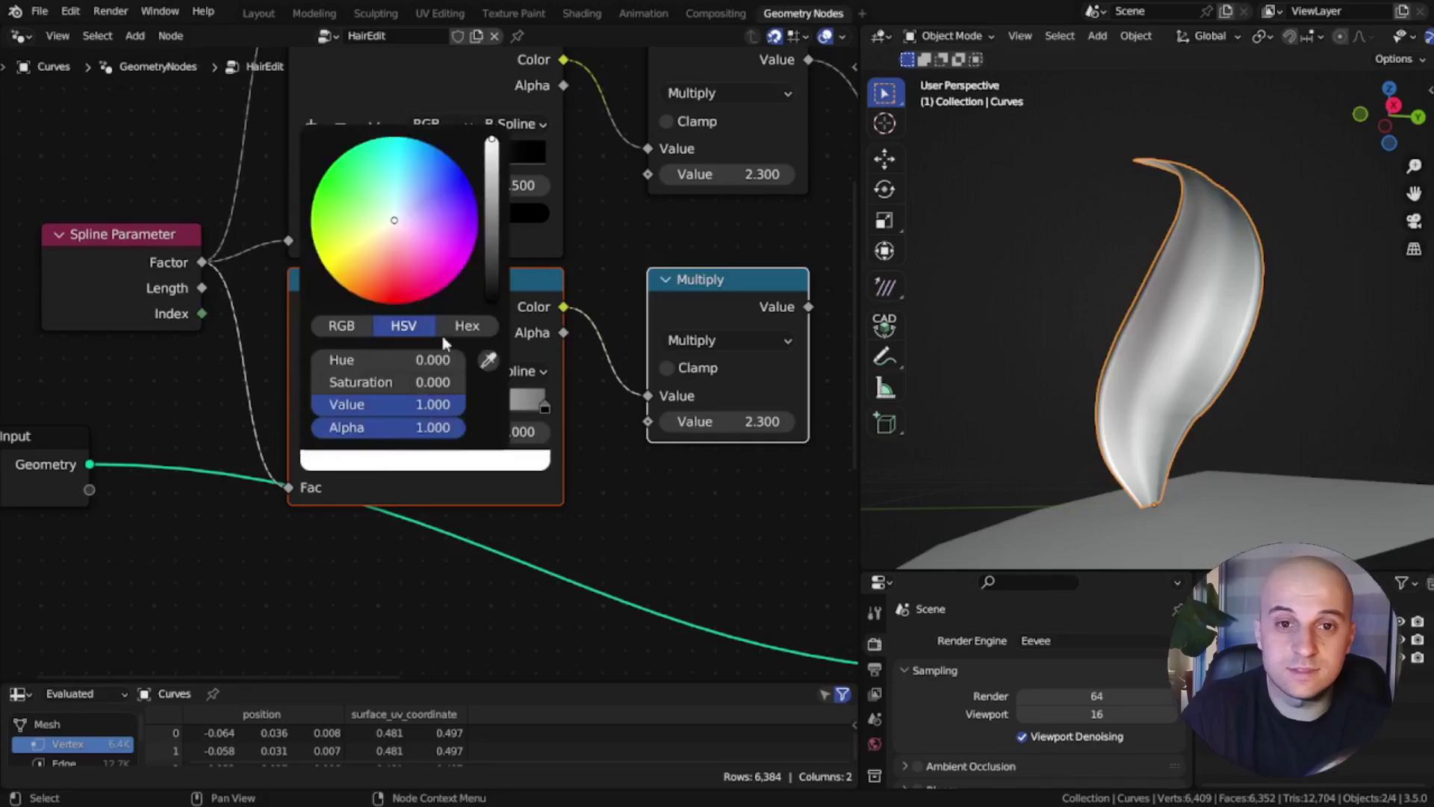
drag(490, 269, 490, 307)
click(546, 409)
click(503, 459)
- Move the third ColorRamp's two black stops inward, with the first at position 0.115
drag(308, 407, 329, 420)
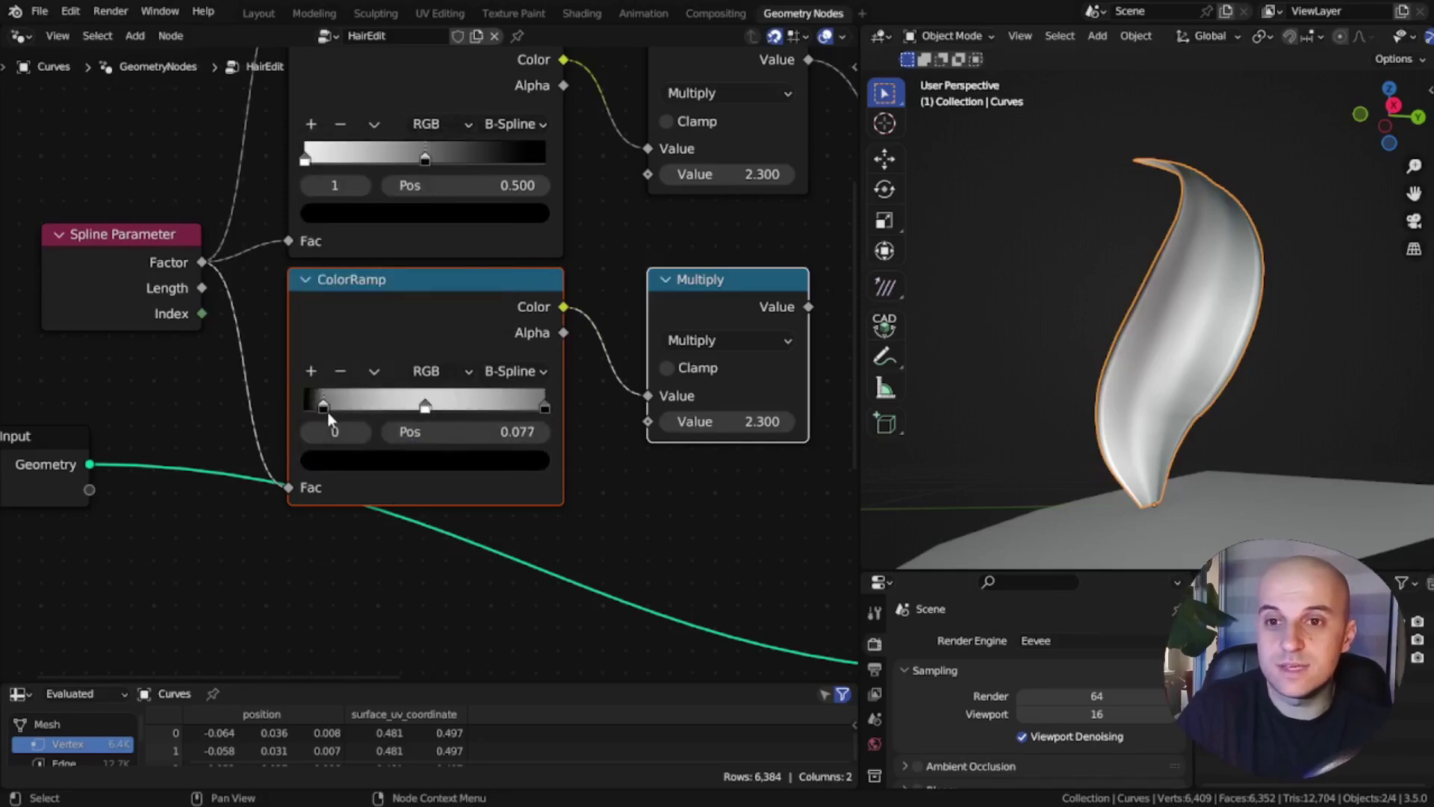
drag(529, 410, 523, 410)
drag(324, 407, 334, 409)
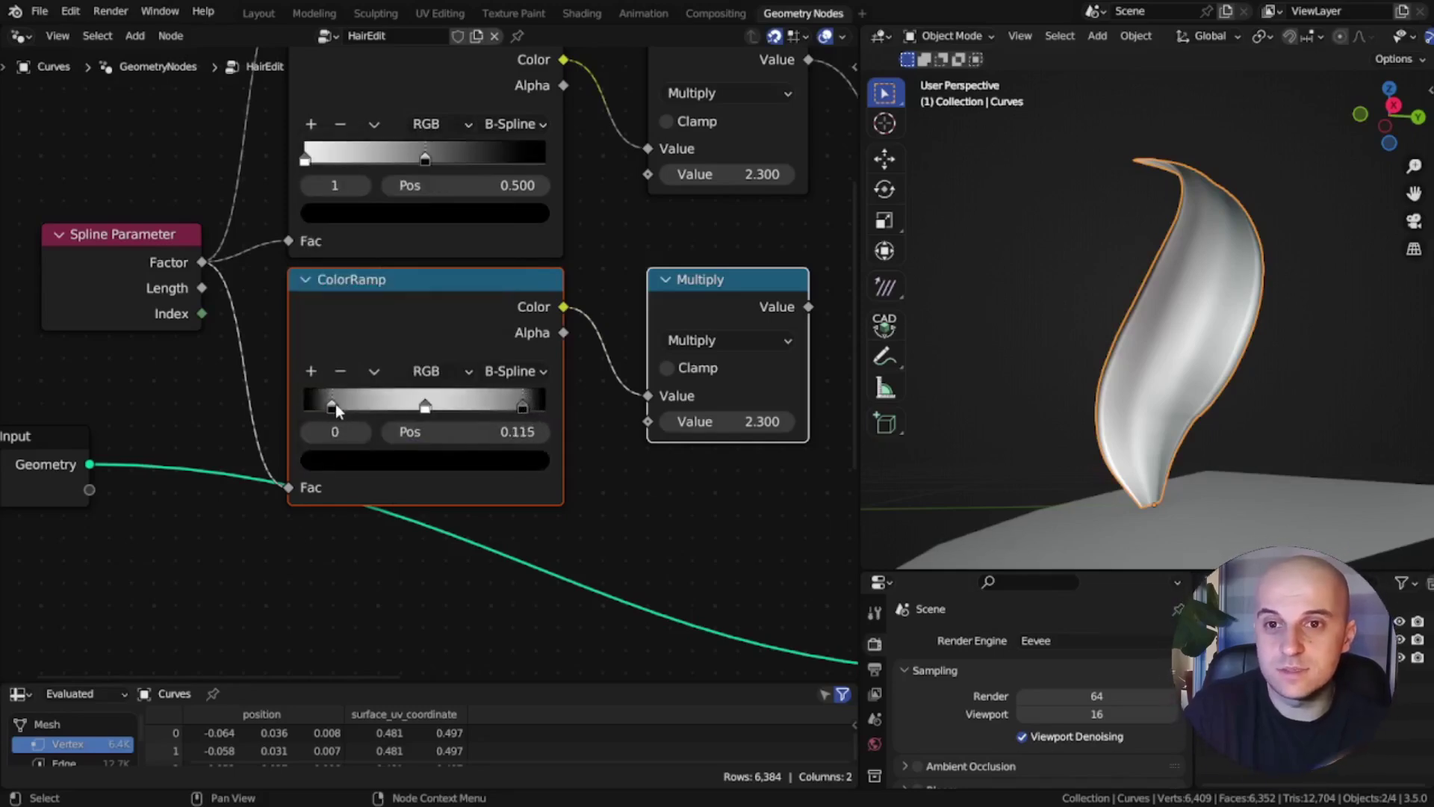
- Link the third Multiply node to Value 03 of Adder (Geo) and set its multiplier to 0.300
scroll(436, 415, down, 3)
middle_drag(652, 436, 411, 404)
drag(490, 301, 621, 354)
drag(430, 391, 374, 391)
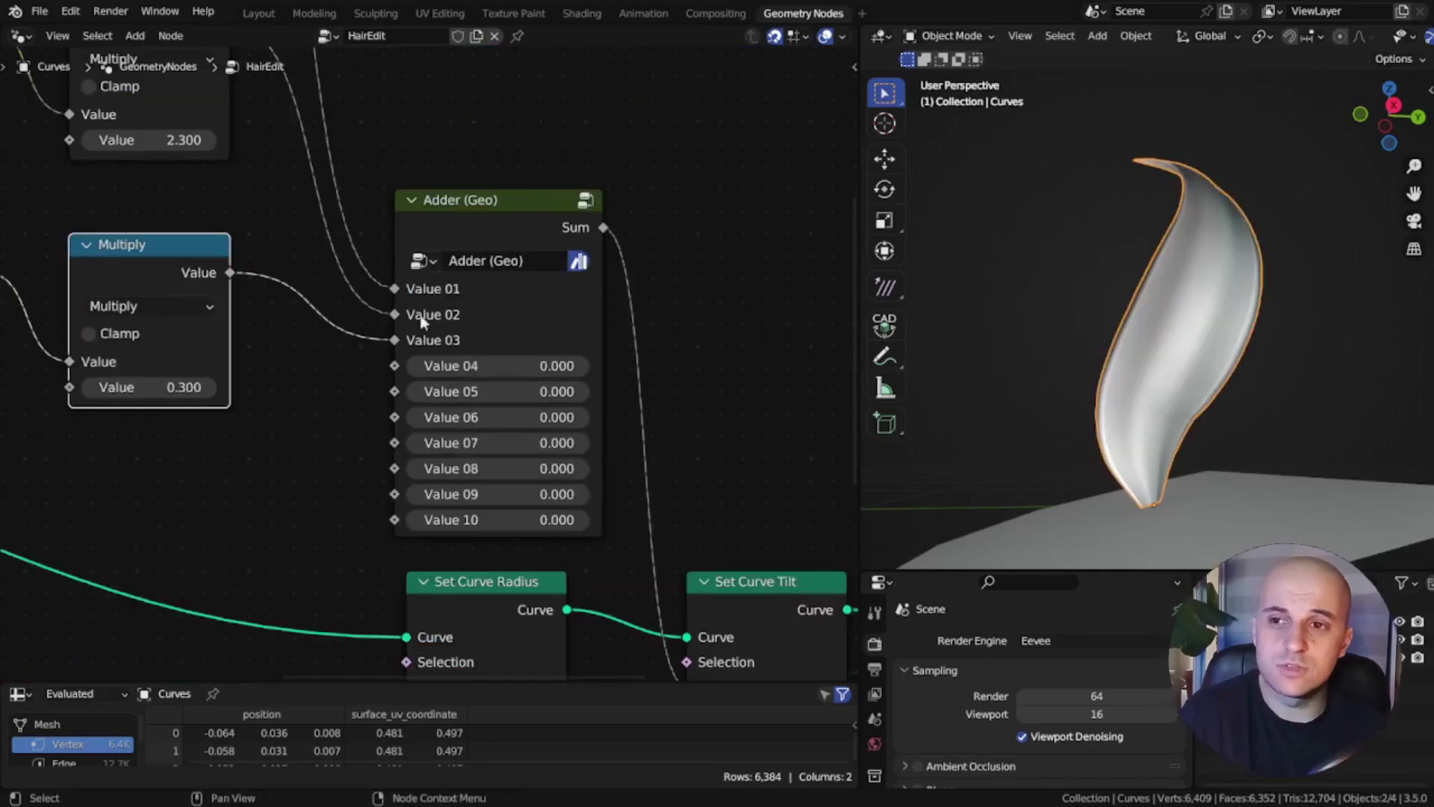
- Shift the three Adder (Geo) links down to Value 02, 03 and 04, and adjust the freed Value 01
mouse_move(396, 341)
mouse_down()
mouse_move(388, 380)
mouse_move(396, 366)
mouse_up()
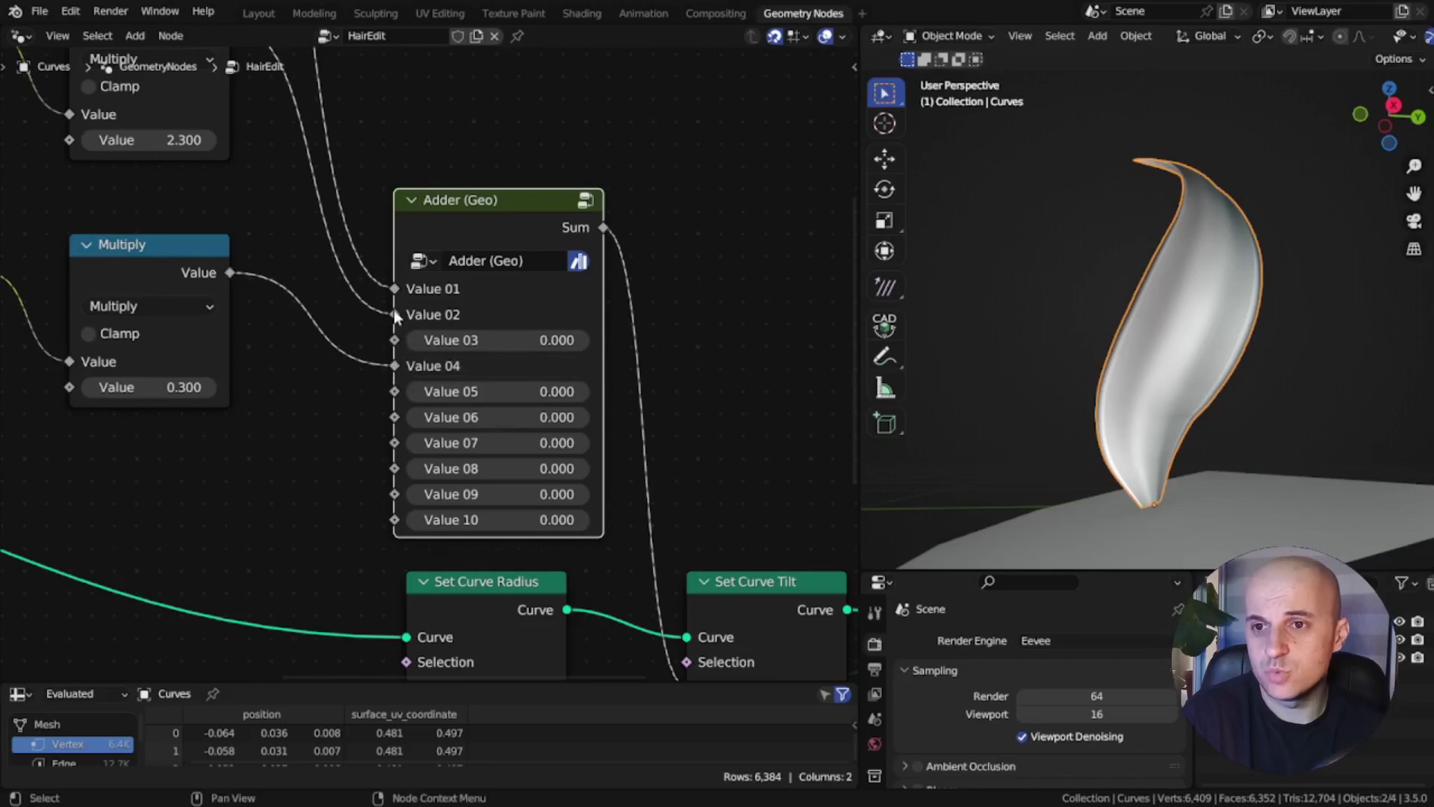
drag(396, 314, 396, 339)
drag(395, 289, 394, 314)
mouse_move(502, 290)
mouse_down()
mouse_move(538, 289)
mouse_move(512, 289)
mouse_up()
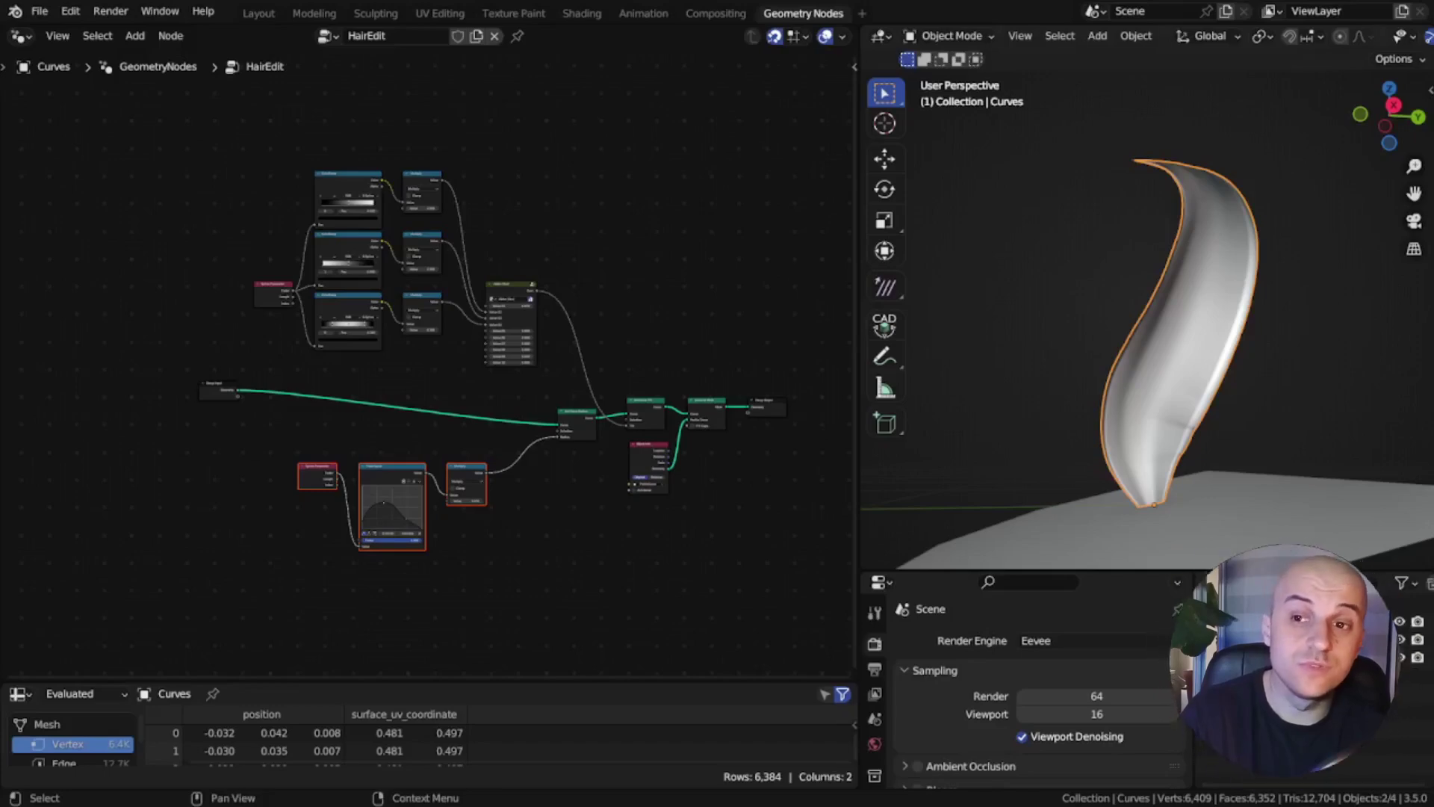
- Examine the Curves object's data properties, including its attributes and surface settings, and view the strand's shape along its length
drag(1052, 570, 1051, 327)
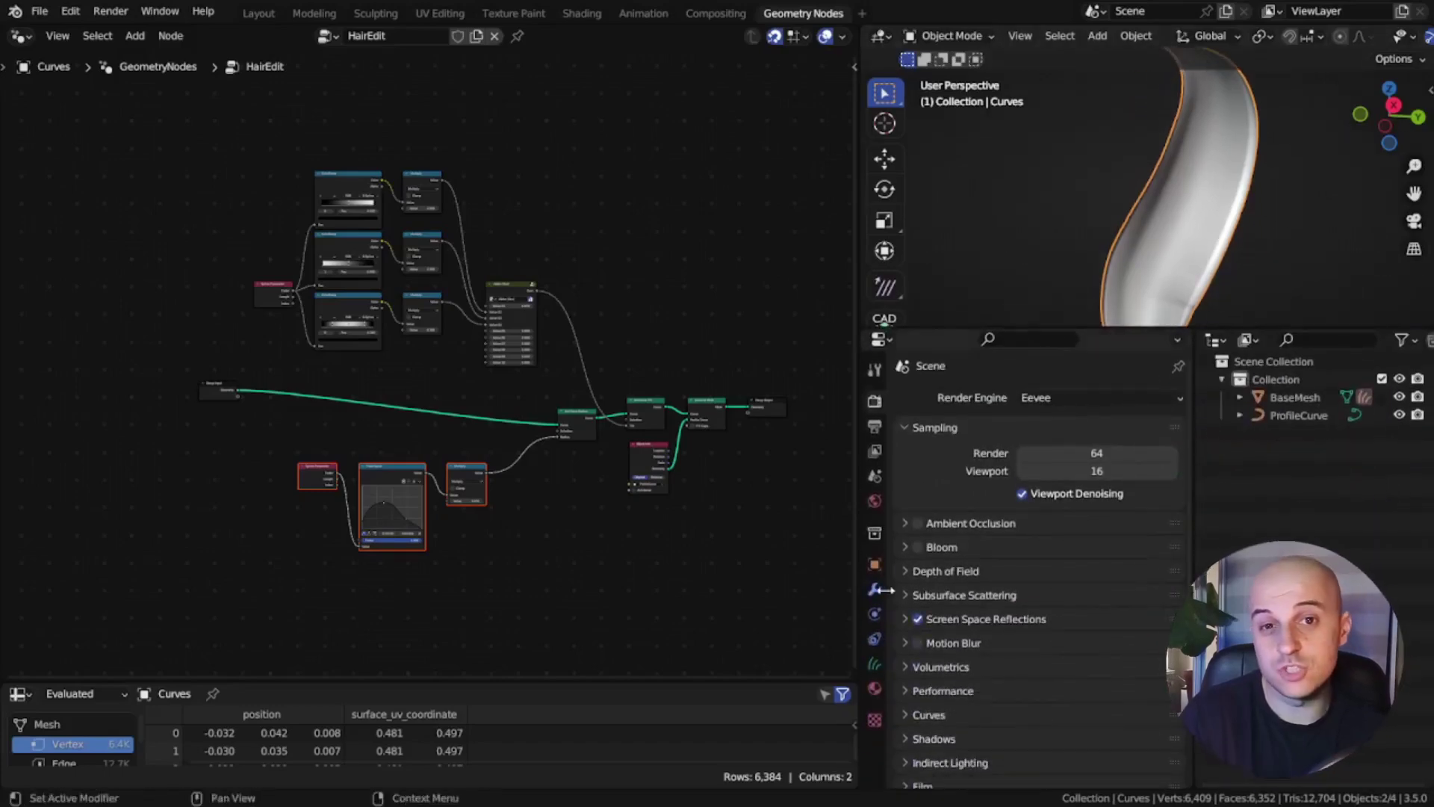
click(874, 665)
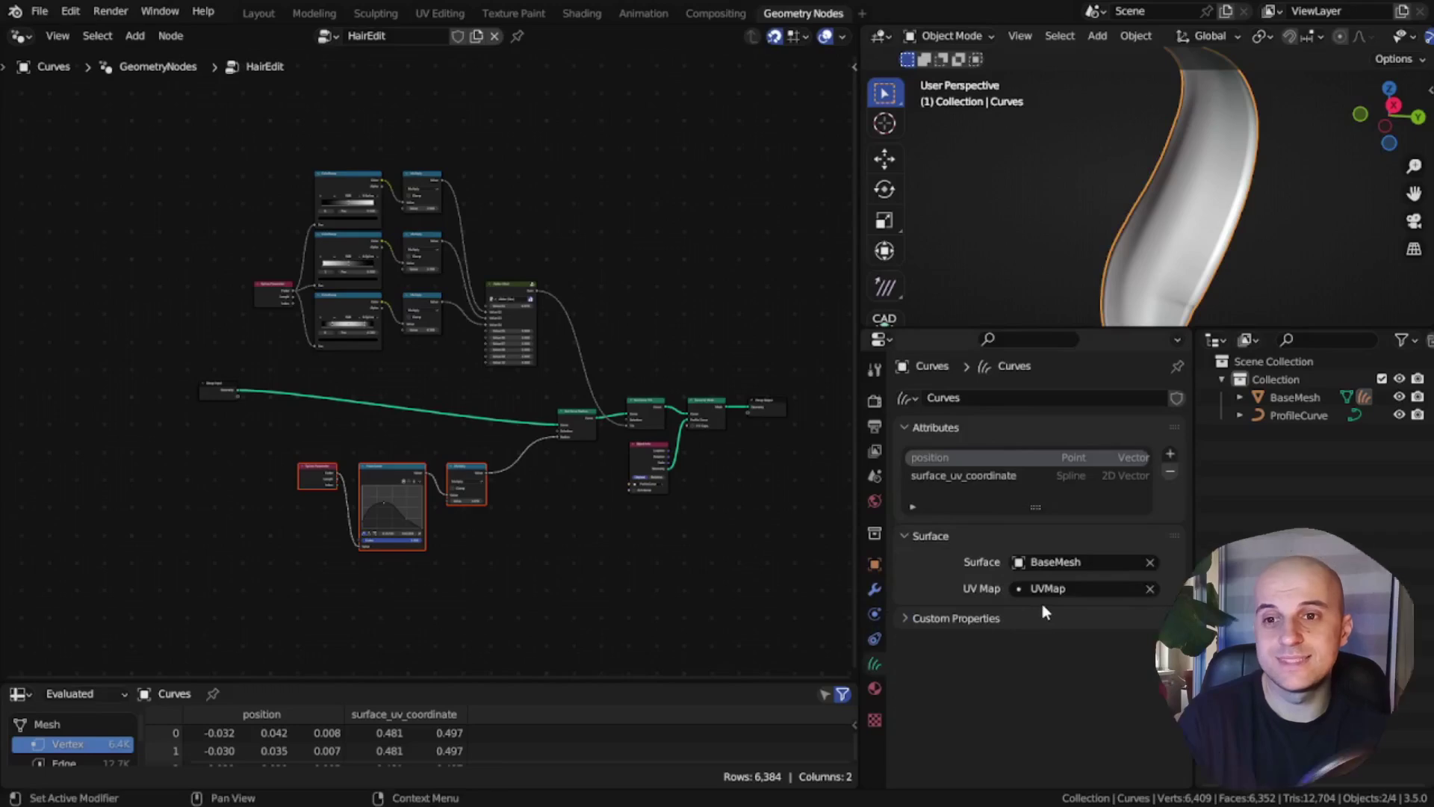
drag(1013, 330, 1013, 389)
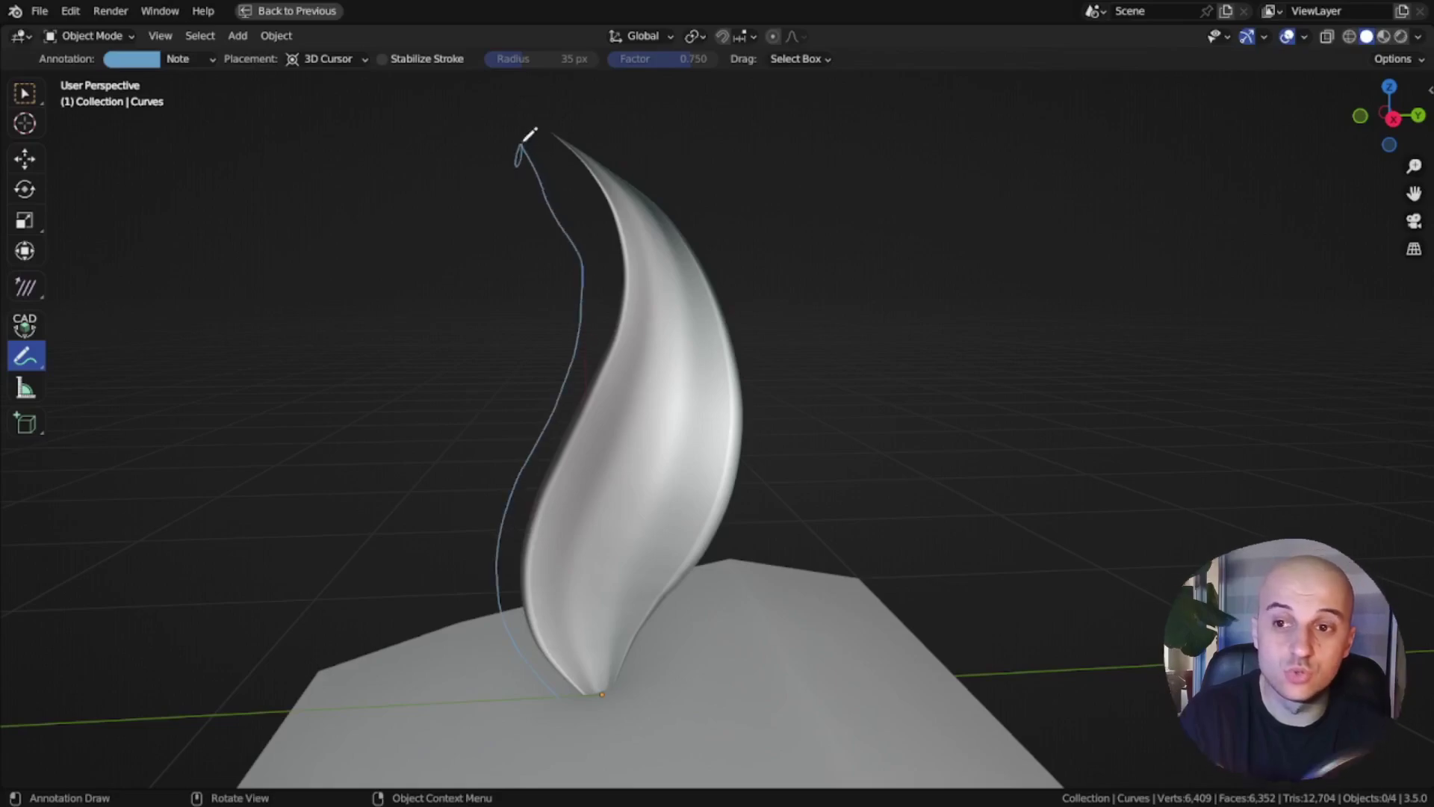
middle_drag(751, 439, 792, 458)
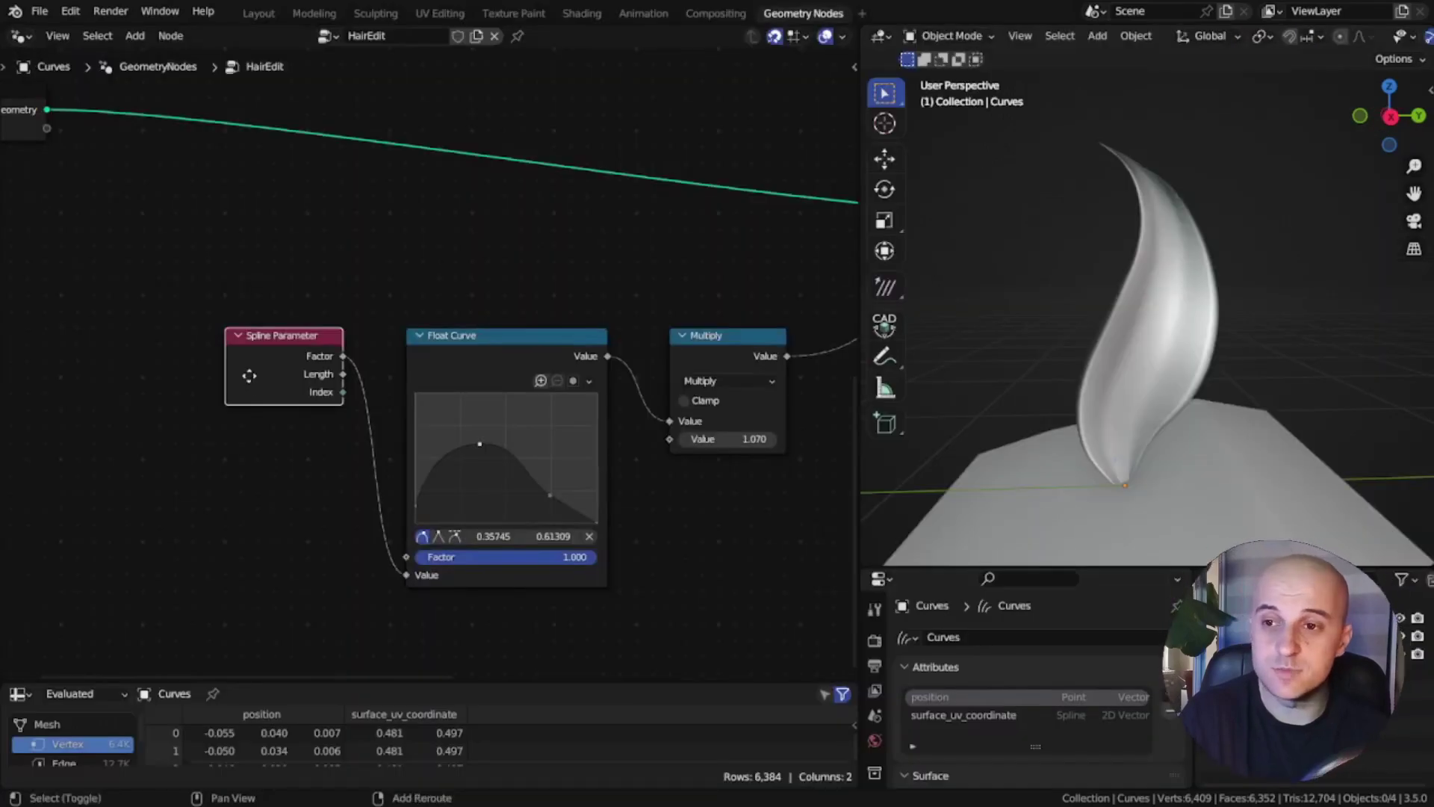
- Duplicate the Spline Parameter node from the radius setup and place the copy below the Object Info node
key(shift+d)
click(743, 536)
middle_drag(743, 536, 116, 534)
drag(162, 522, 475, 458)
scroll(374, 443, down, 5)
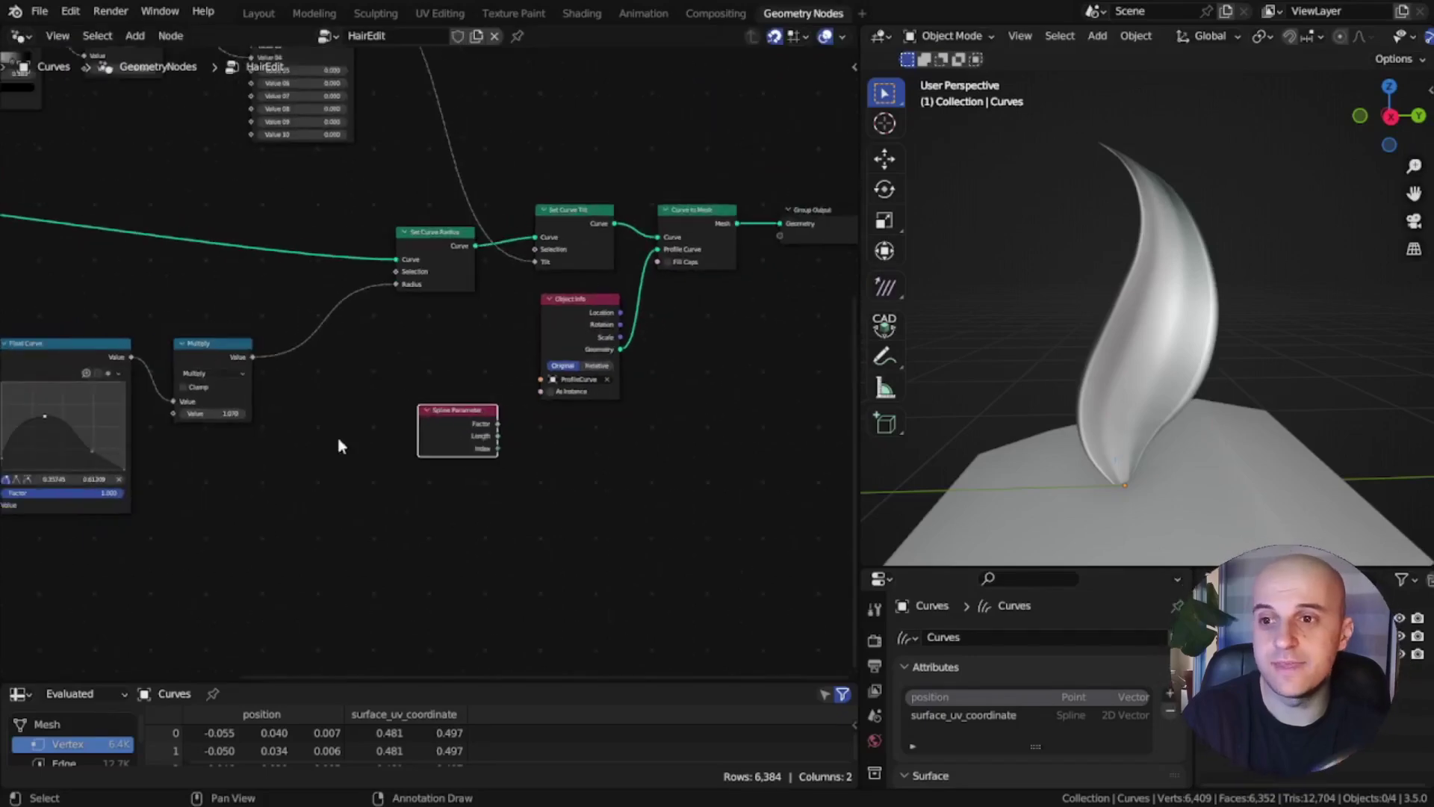
- Place a copy of Group Input directly under Object Info and stack the new Spline Parameter node beneath it
middle_drag(68, 321, 564, 530)
drag(230, 393, 613, 302)
scroll(481, 396, up, 3)
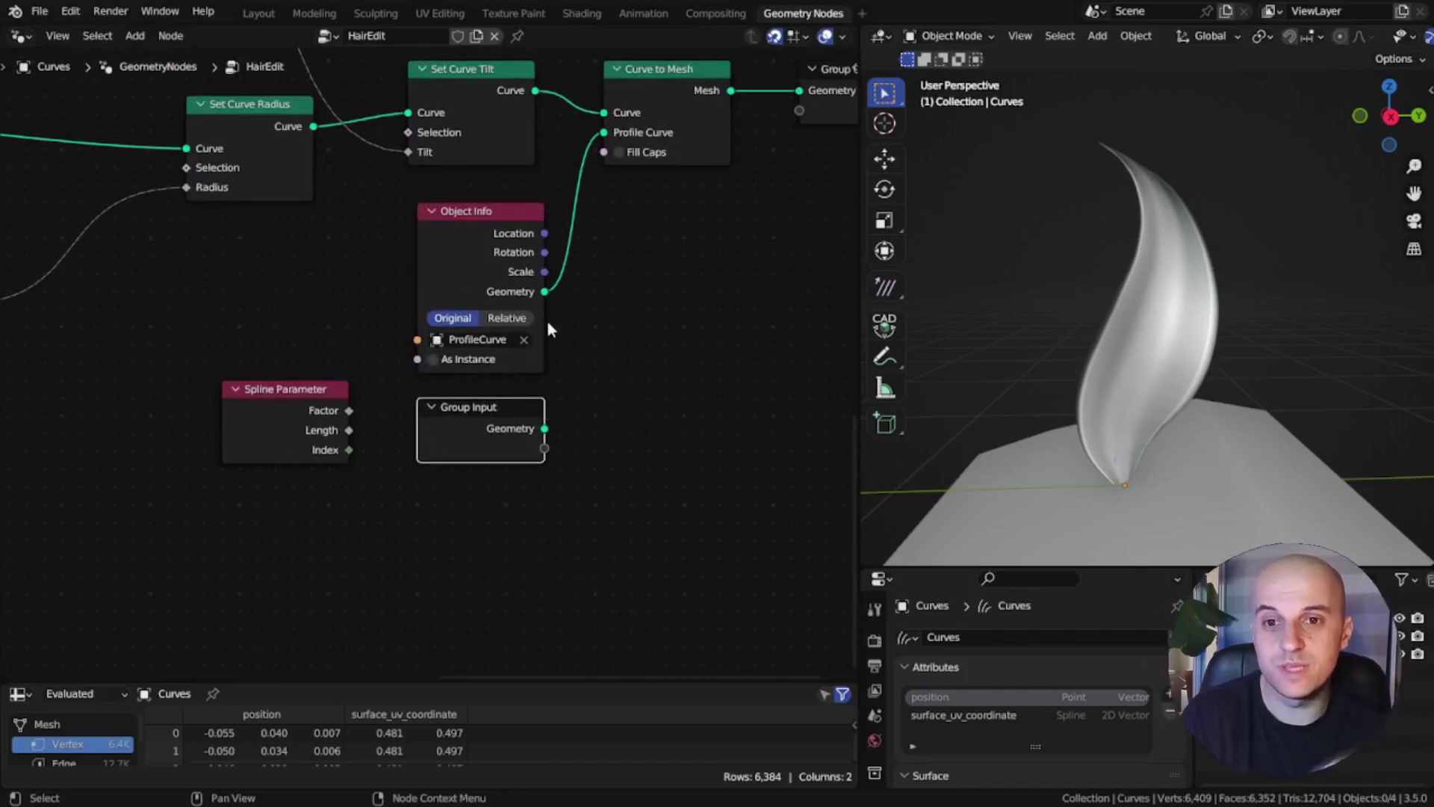
drag(290, 402, 485, 509)
middle_drag(575, 477, 444, 426)
- Add a Capture Attribute node in the empty area below Curve to Mesh, beside Object Info
key(shift+a)
mouse_move(487, 365)
text(s)
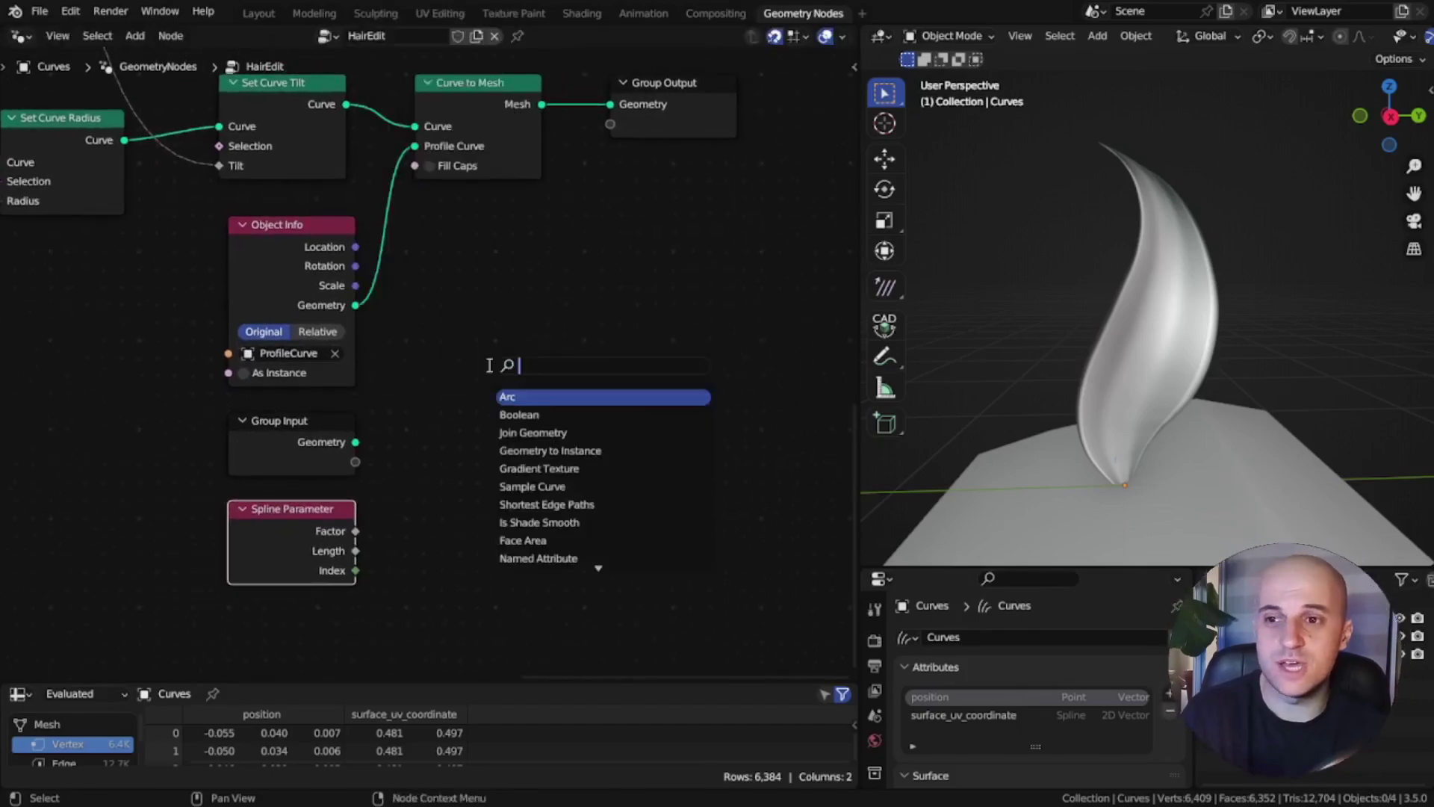
text(capt)
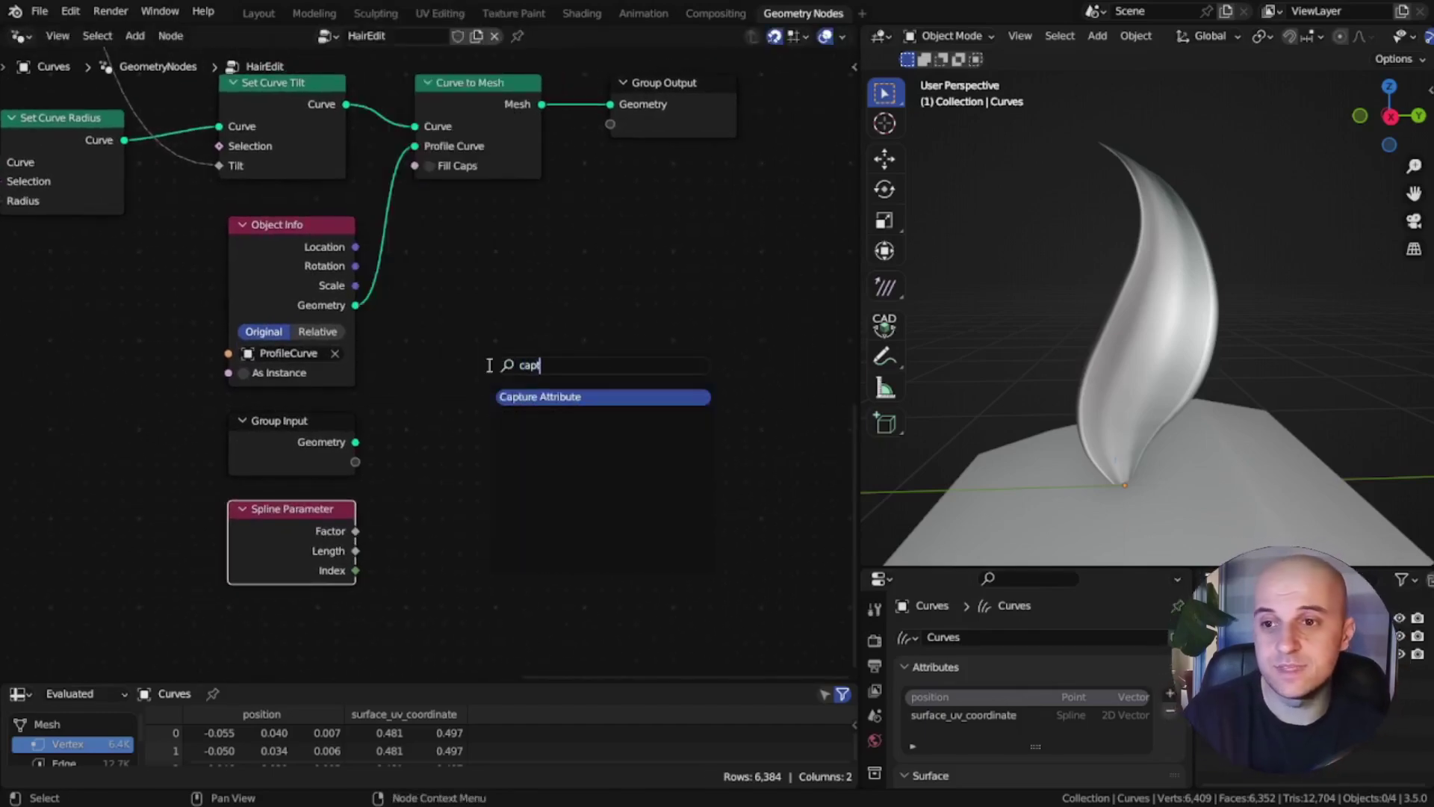
click(521, 395)
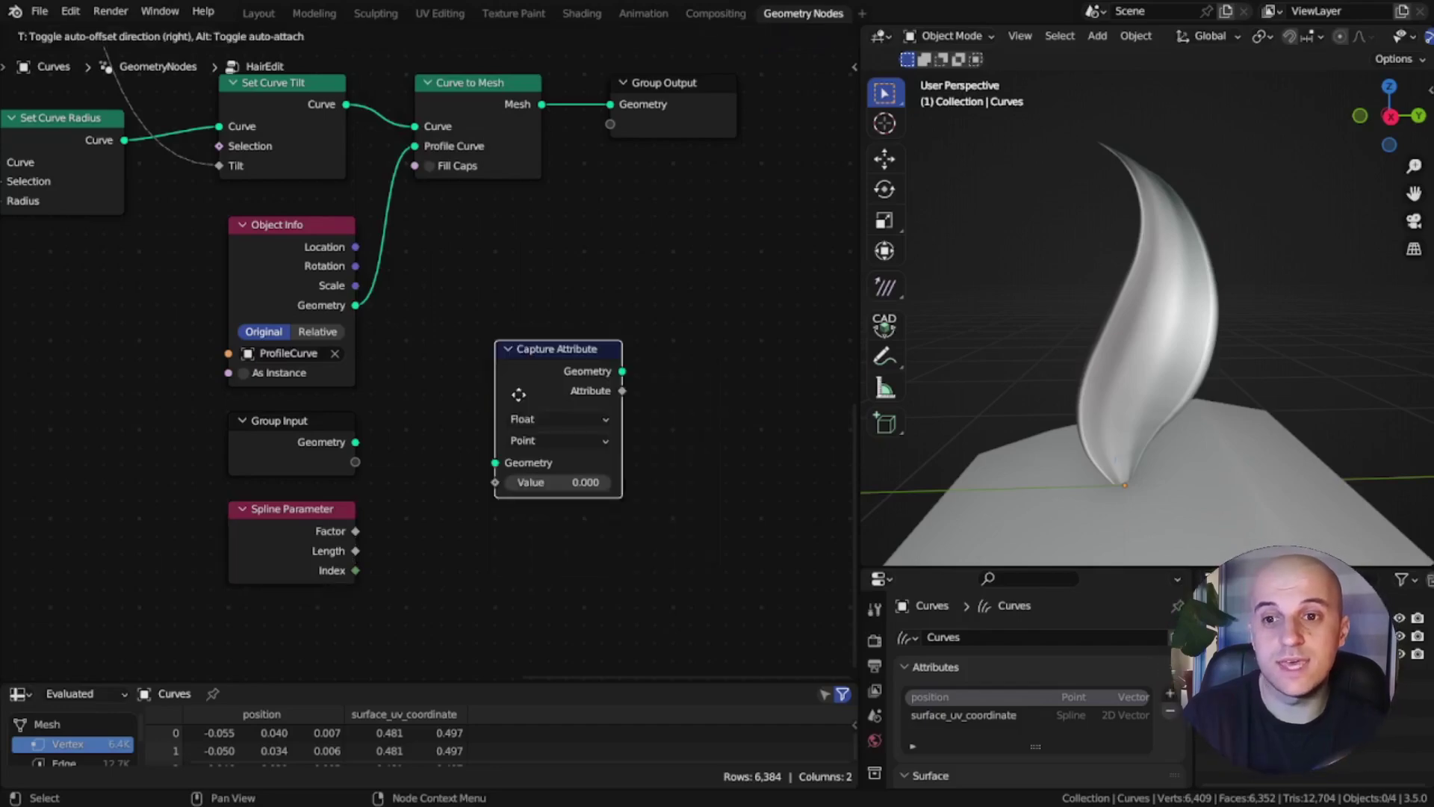
click(540, 267)
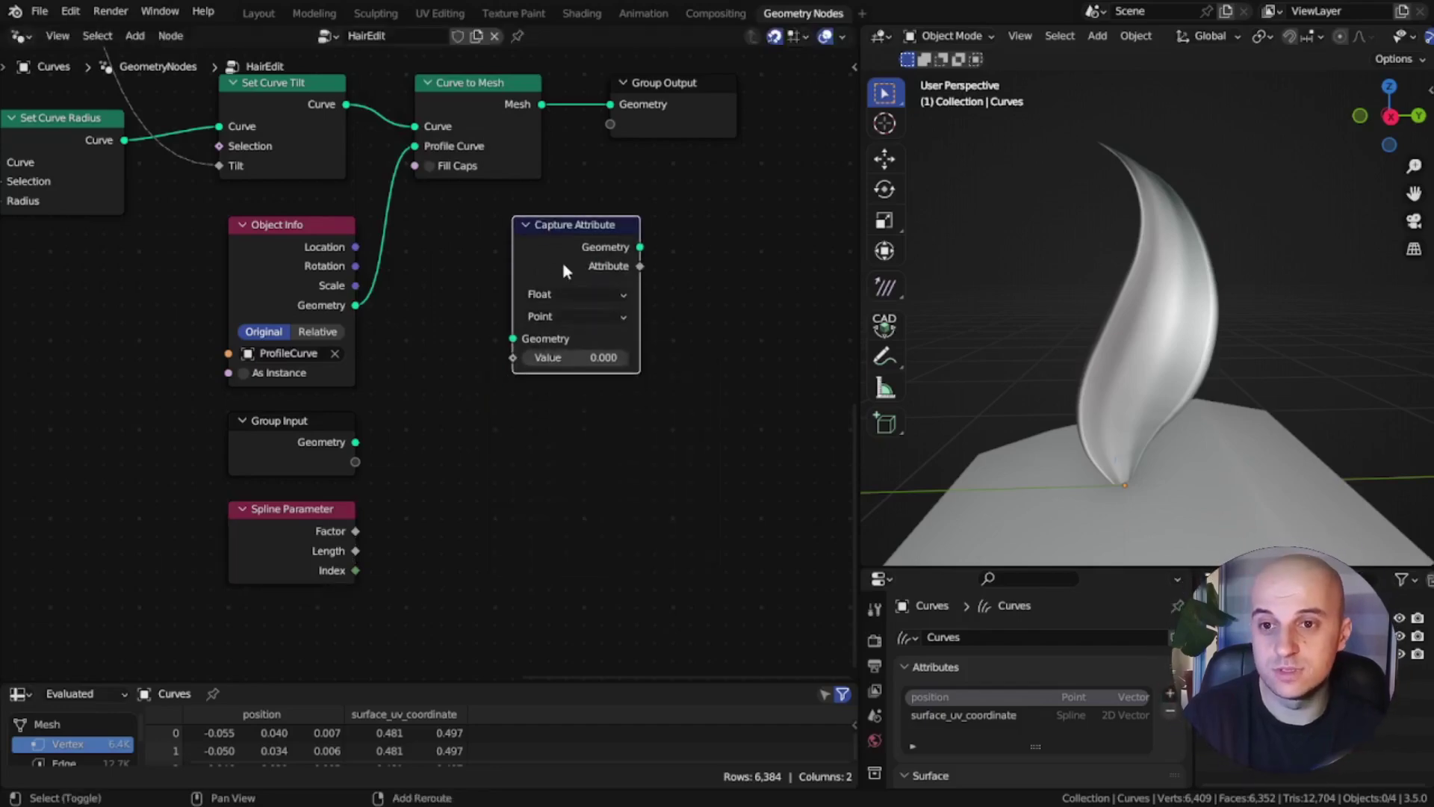
- Duplicate Capture Attribute, align the copy beneath the original, and link Spline Parameter's Factor to both nodes' Value inputs
key(shift+d)
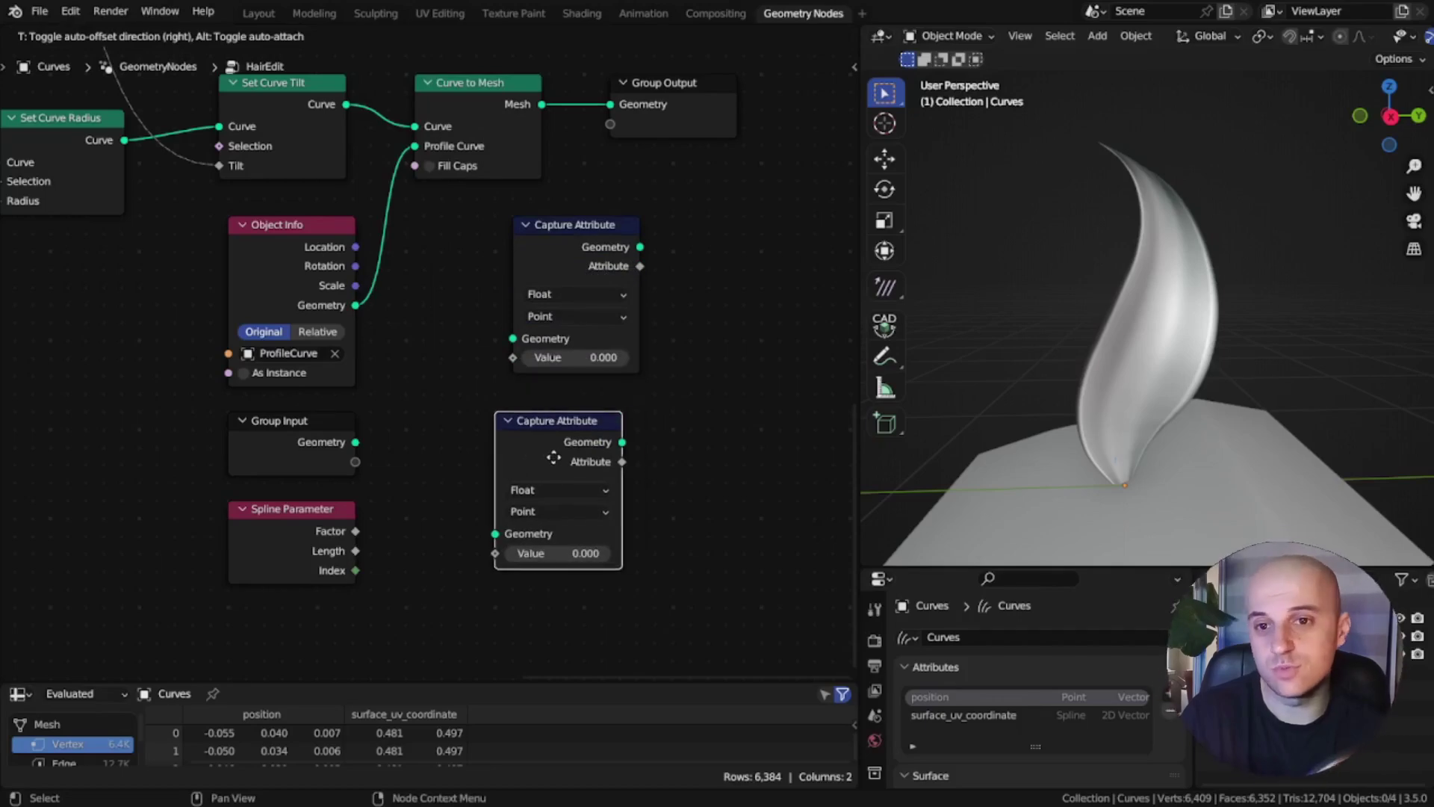
click(552, 455)
scroll(491, 398, up, 2)
drag(508, 383, 434, 324)
drag(508, 408, 420, 348)
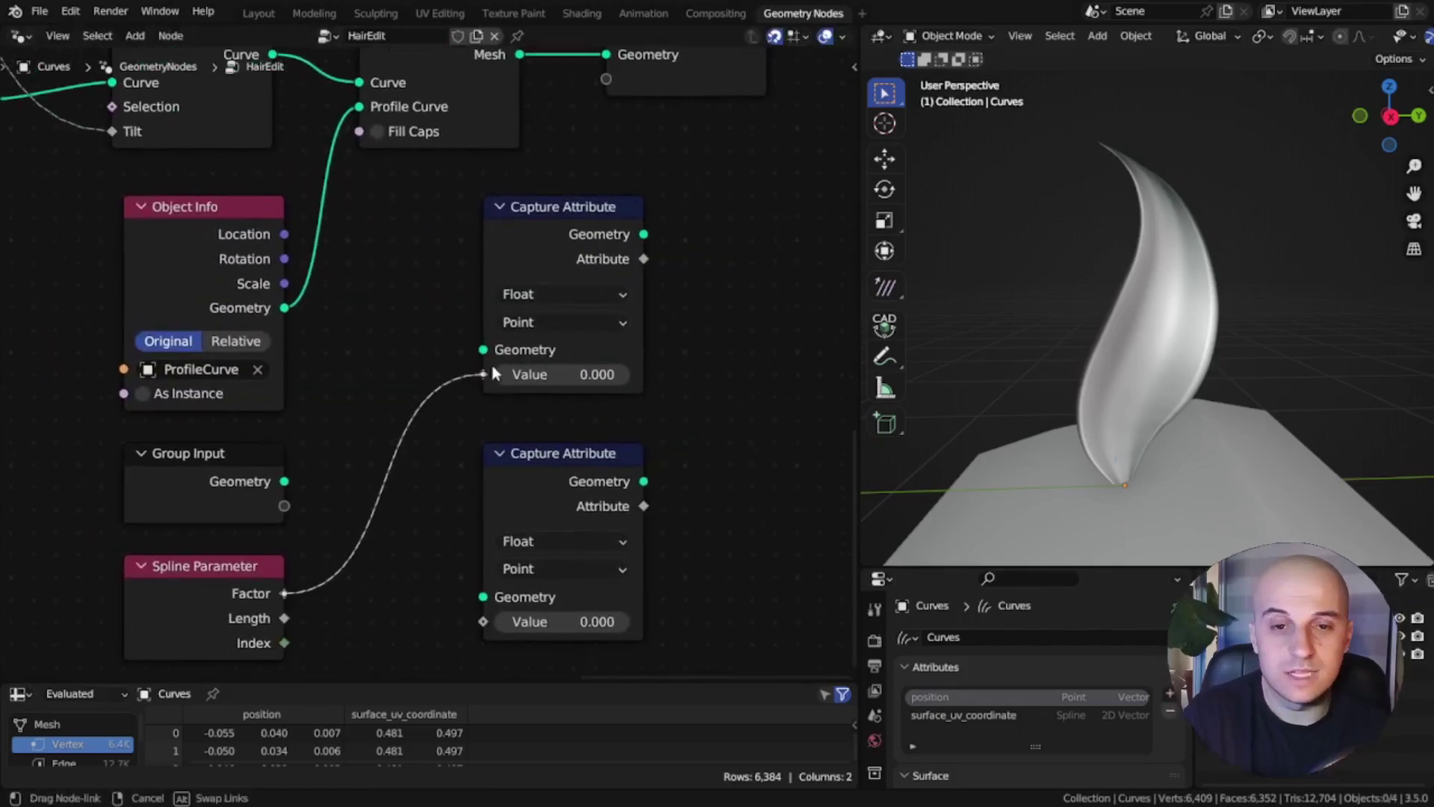
drag(492, 368, 484, 375)
drag(284, 594, 484, 622)
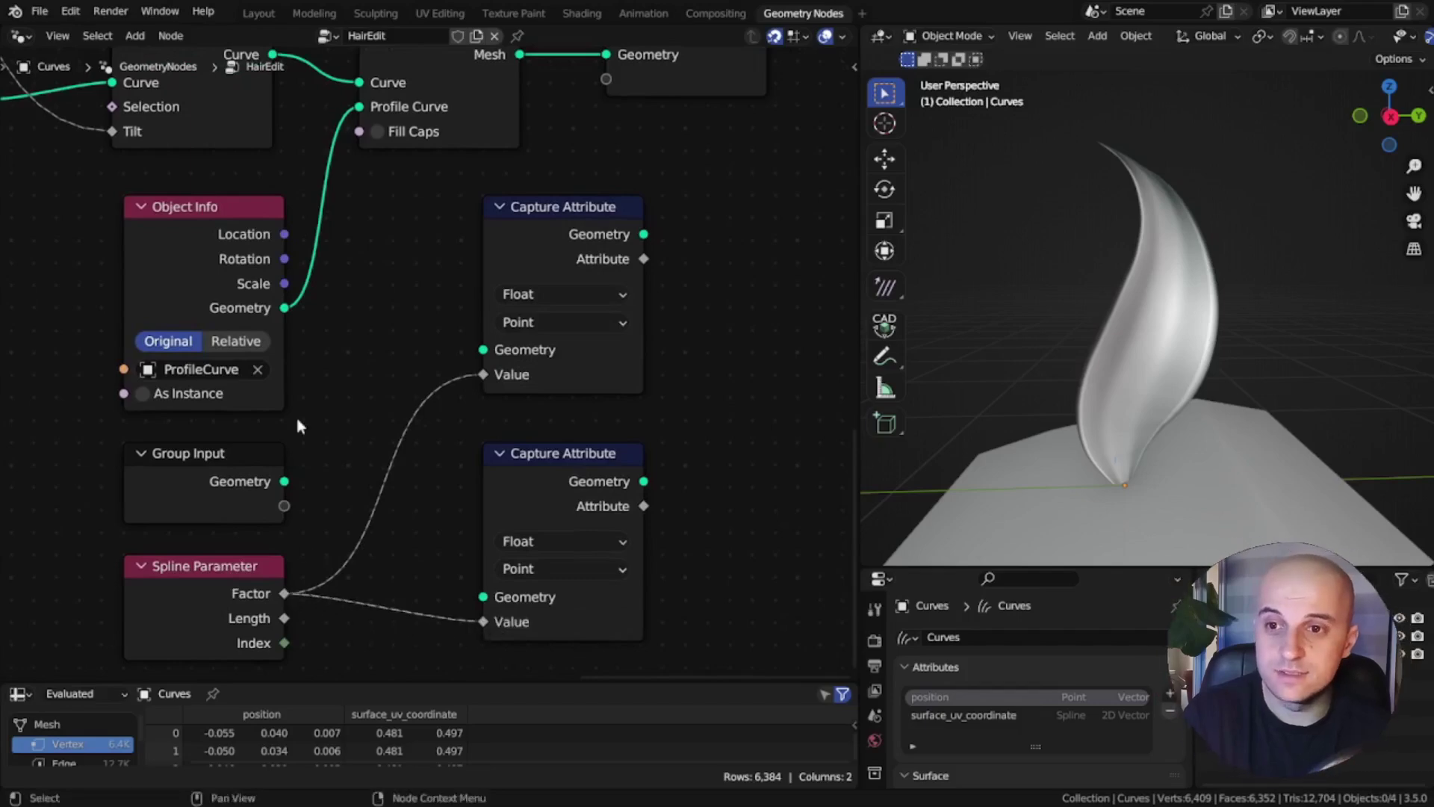
- Link Group Input's Geometry to the upper Capture Attribute and Object Info's Geometry to the lower one
drag(285, 482, 483, 348)
drag(293, 309, 483, 597)
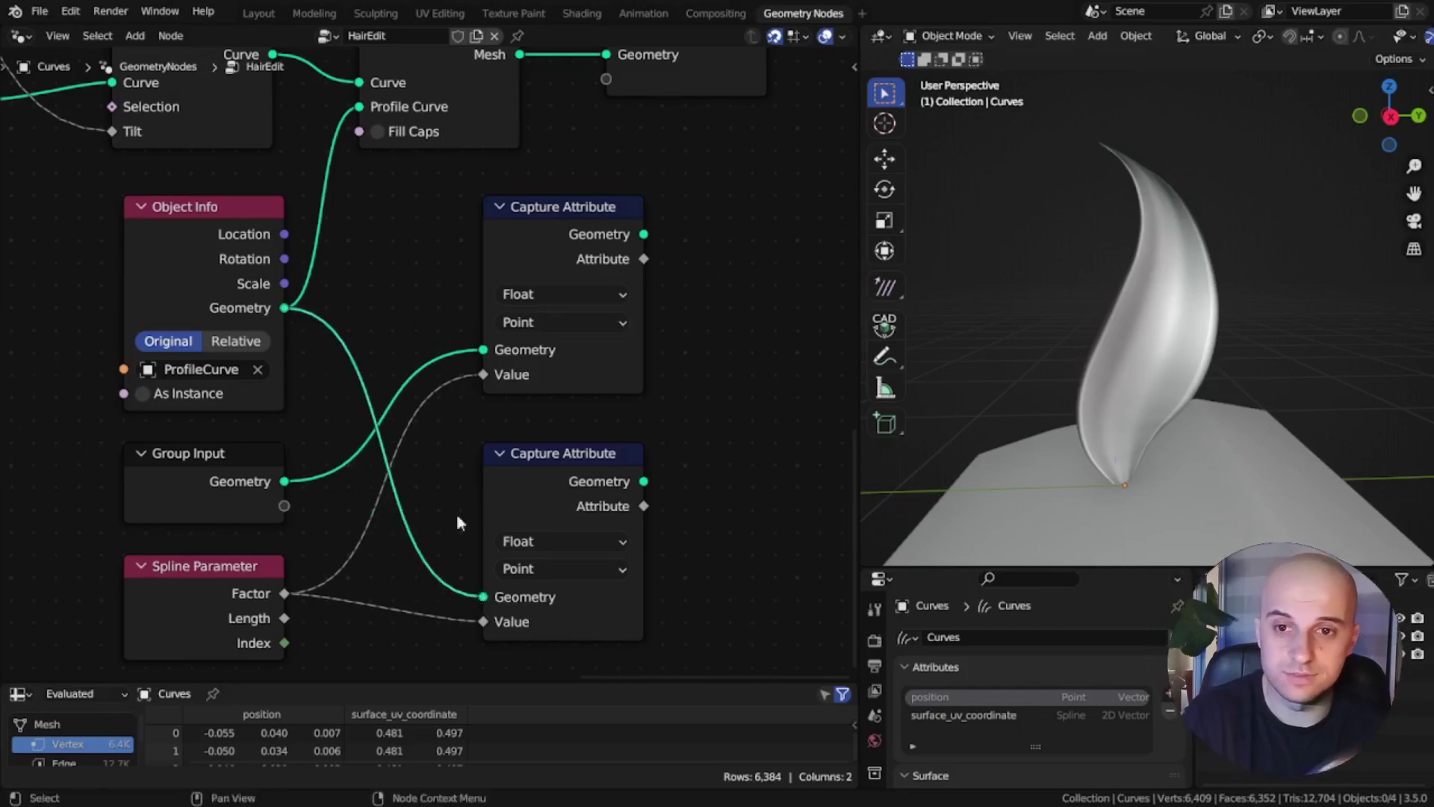
- Move the capture nodes and their inputs before Set Curve Radius, feeding upper geometry into its Curve and lower geometry into Curve to Mesh's Profile Curve
scroll(613, 420, down, 2)
drag(597, 610, 300, 336)
drag(566, 287, 339, 396)
middle_drag(343, 399, 432, 373)
drag(490, 538, 520, 183)
scroll(523, 276, down, 1)
middle_drag(501, 367, 628, 392)
scroll(634, 400, down, 4)
drag(637, 412, 433, 299)
drag(657, 598, 276, 485)
drag(695, 359, 273, 278)
key(g)
- Add a Combine XYZ node and link the upper captured Attribute to X and the lower captured Attribute to Y
key(shift+a)
mouse_move(576, 531)
text(comb)
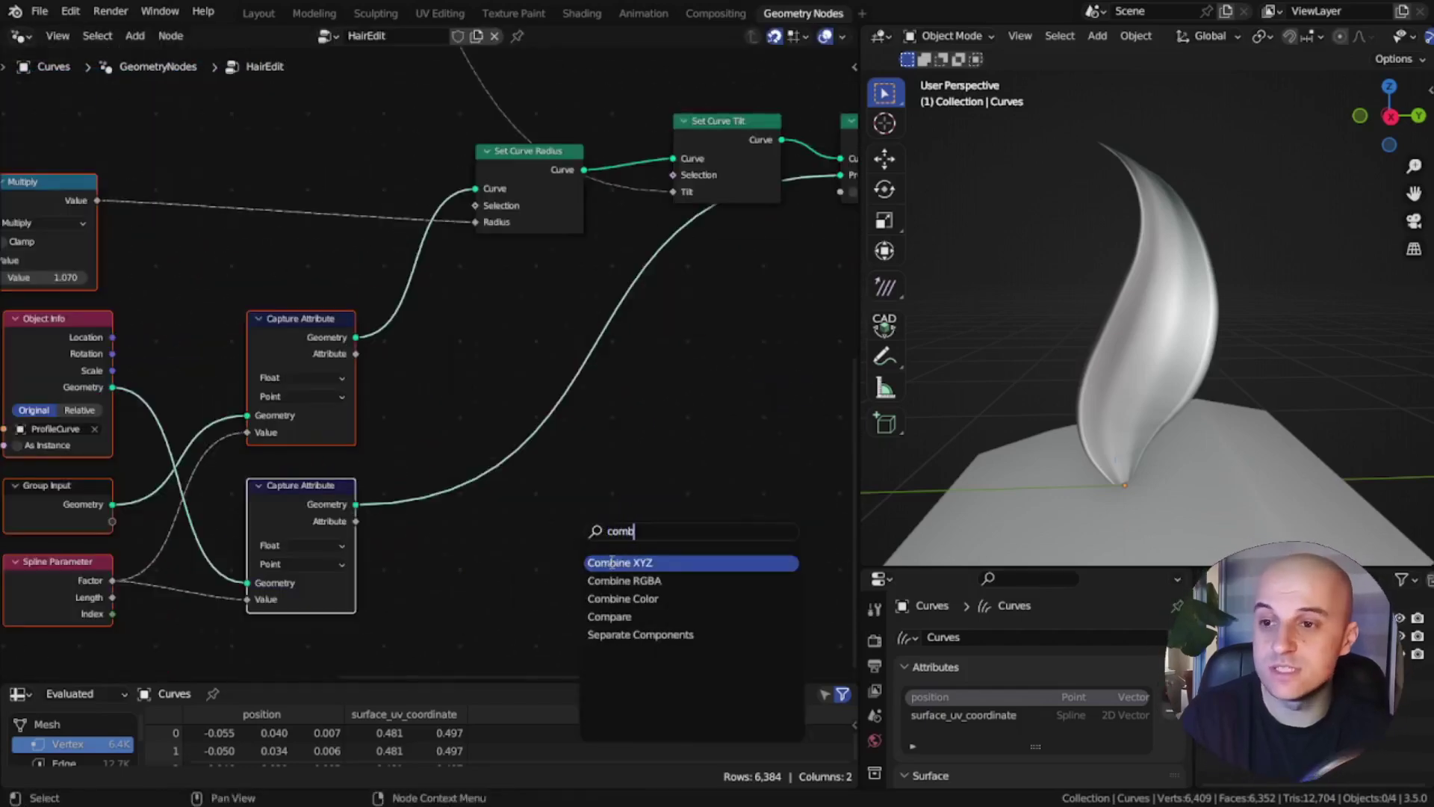
click(612, 562)
click(617, 446)
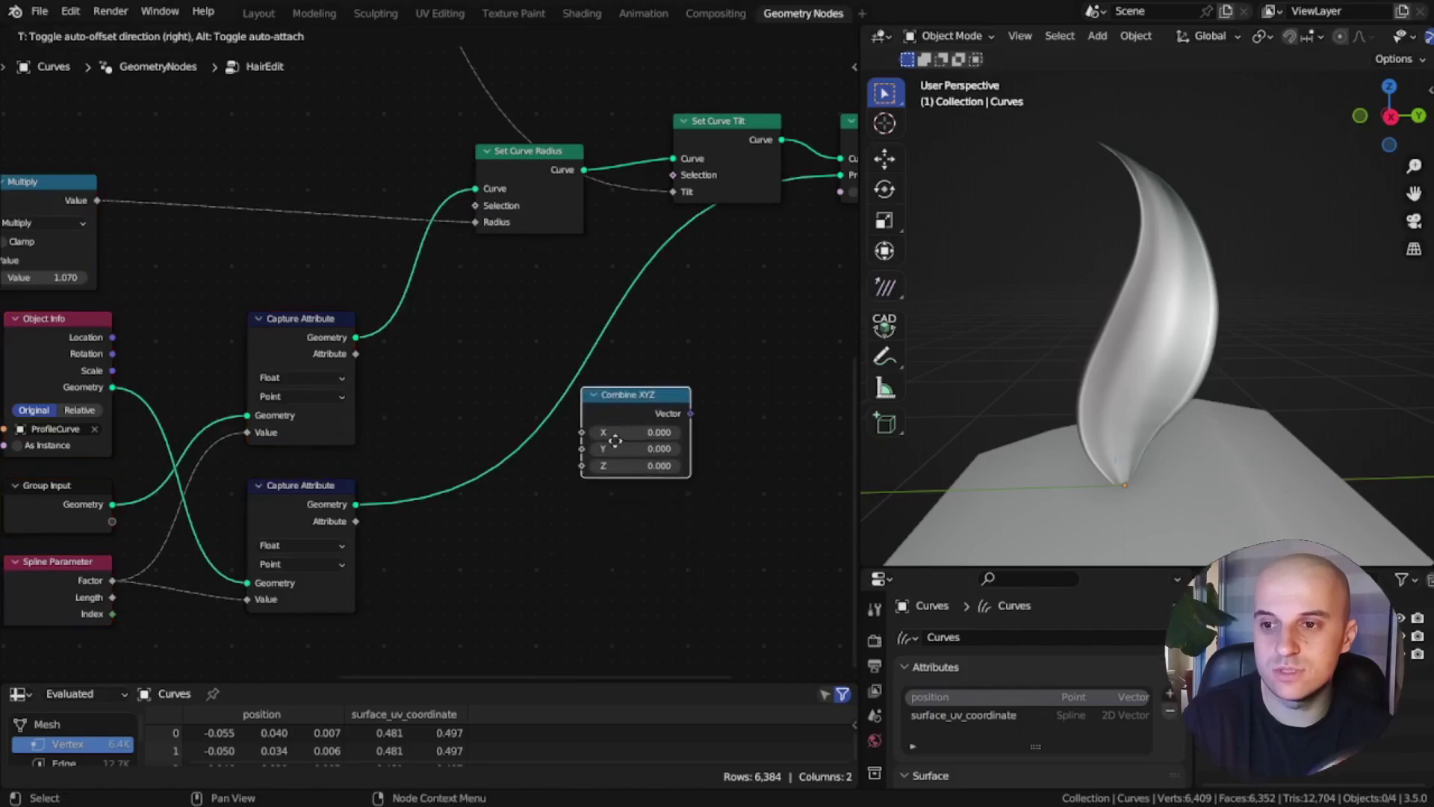
drag(357, 354, 584, 433)
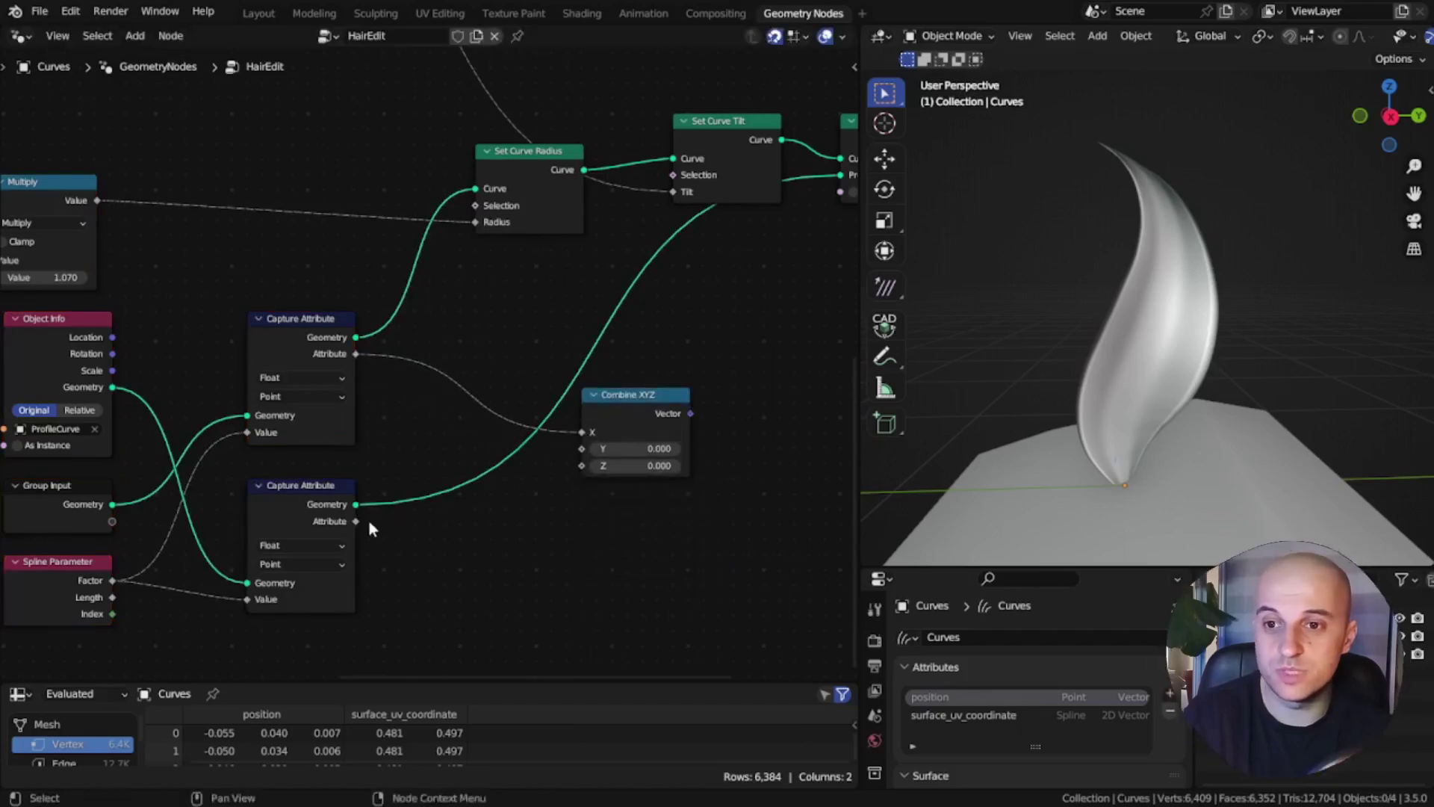
drag(356, 522, 519, 505)
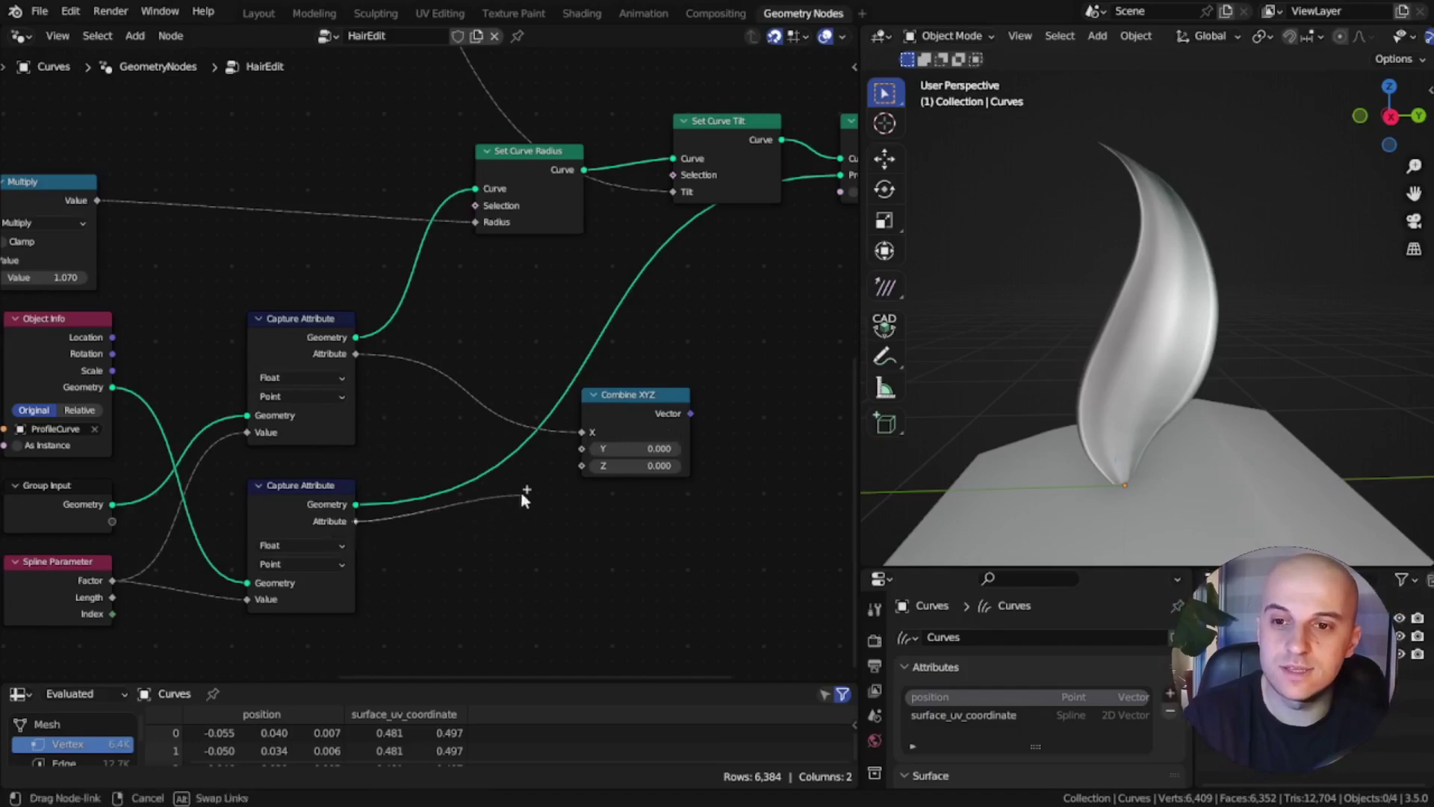
drag(577, 448, 580, 450)
- Connect Combine XYZ's Vector to a new Group Output socket and rename that output UVname
middle_drag(562, 574, 454, 586)
drag(517, 439, 496, 482)
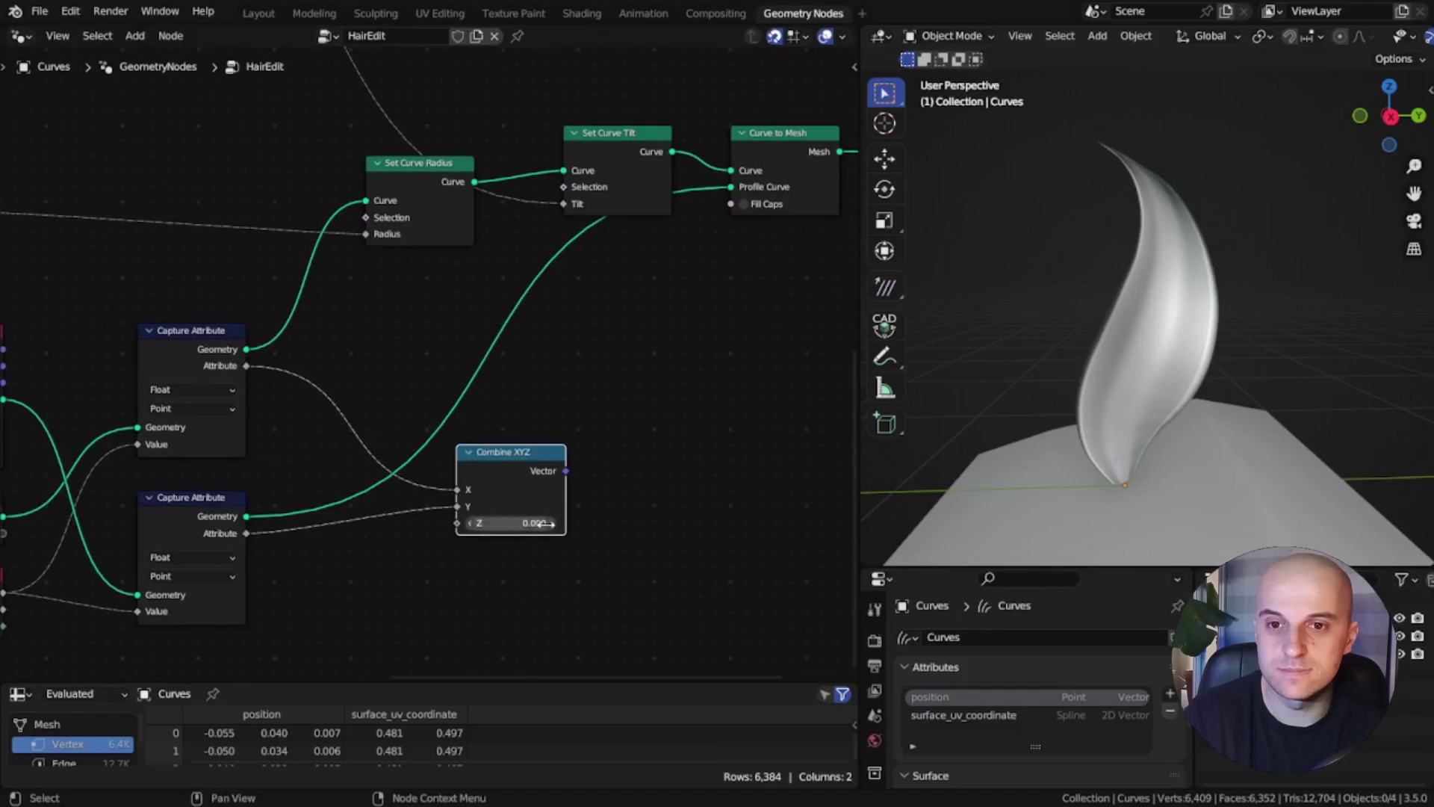
middle_drag(605, 576, 499, 589)
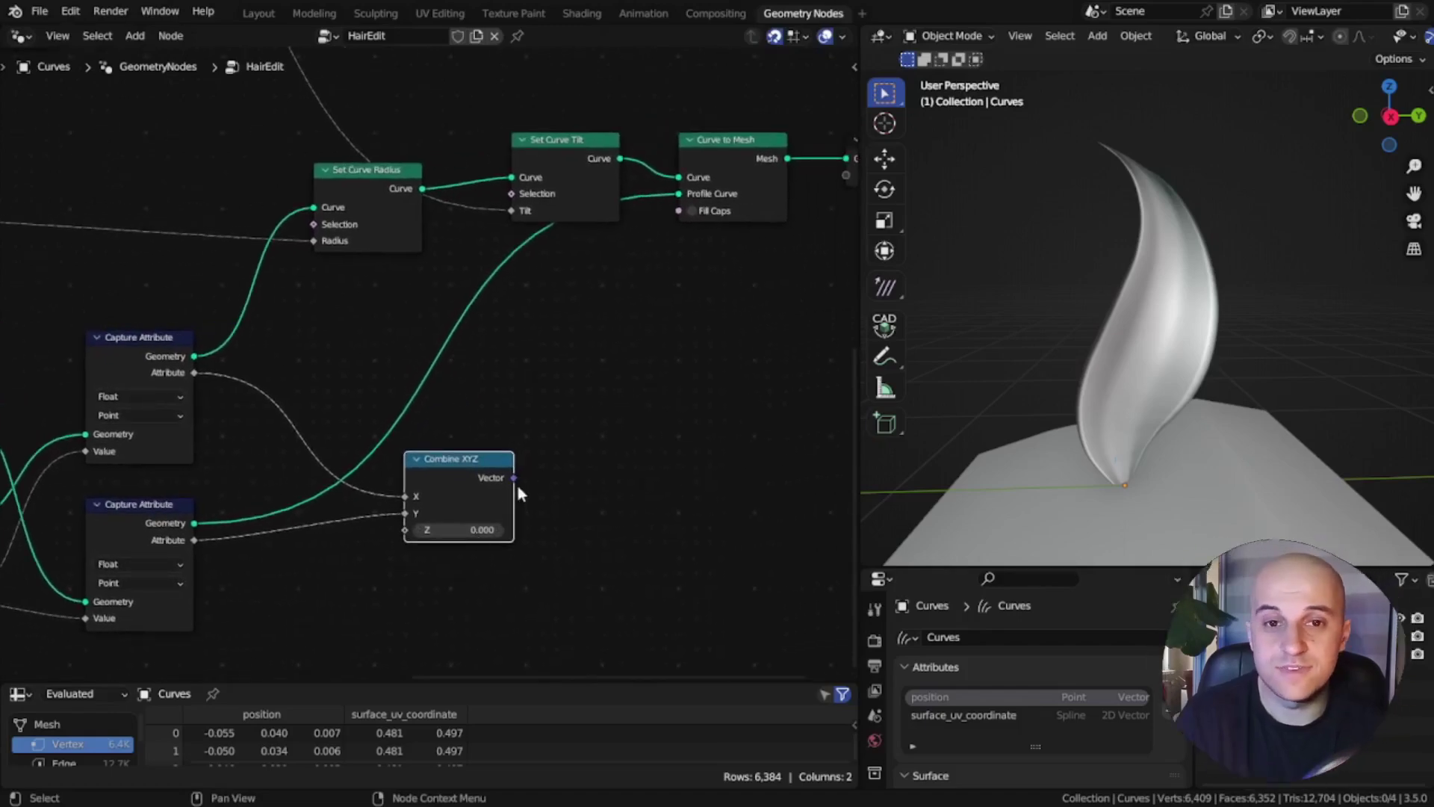
drag(514, 478, 647, 406)
middle_drag(649, 401, 427, 494)
drag(292, 570, 625, 270)
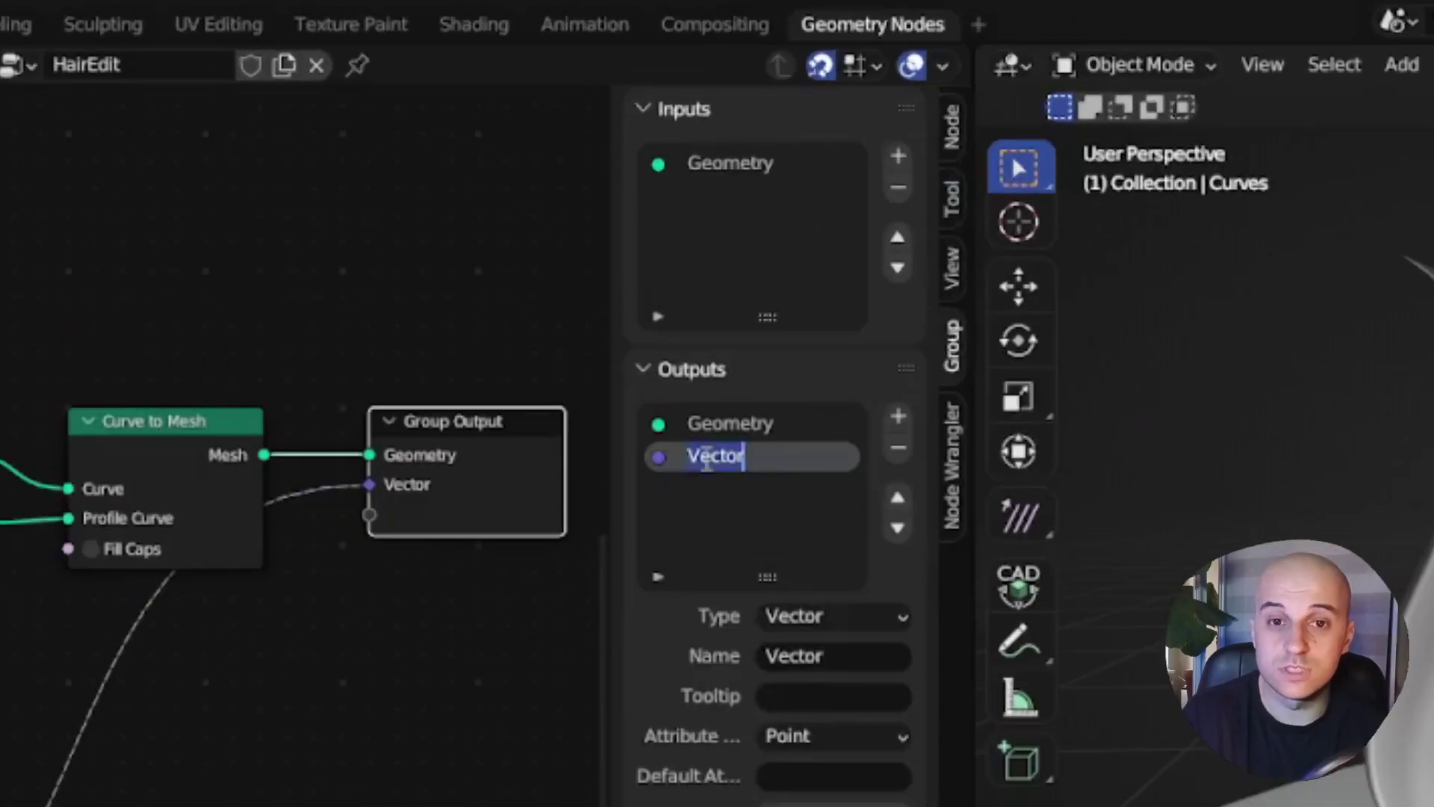
text(UVname)
key(Return)
- Set the GeometryNodes modifier's UVname output attribute to UVmap
drag(953, 563, 980, 340)
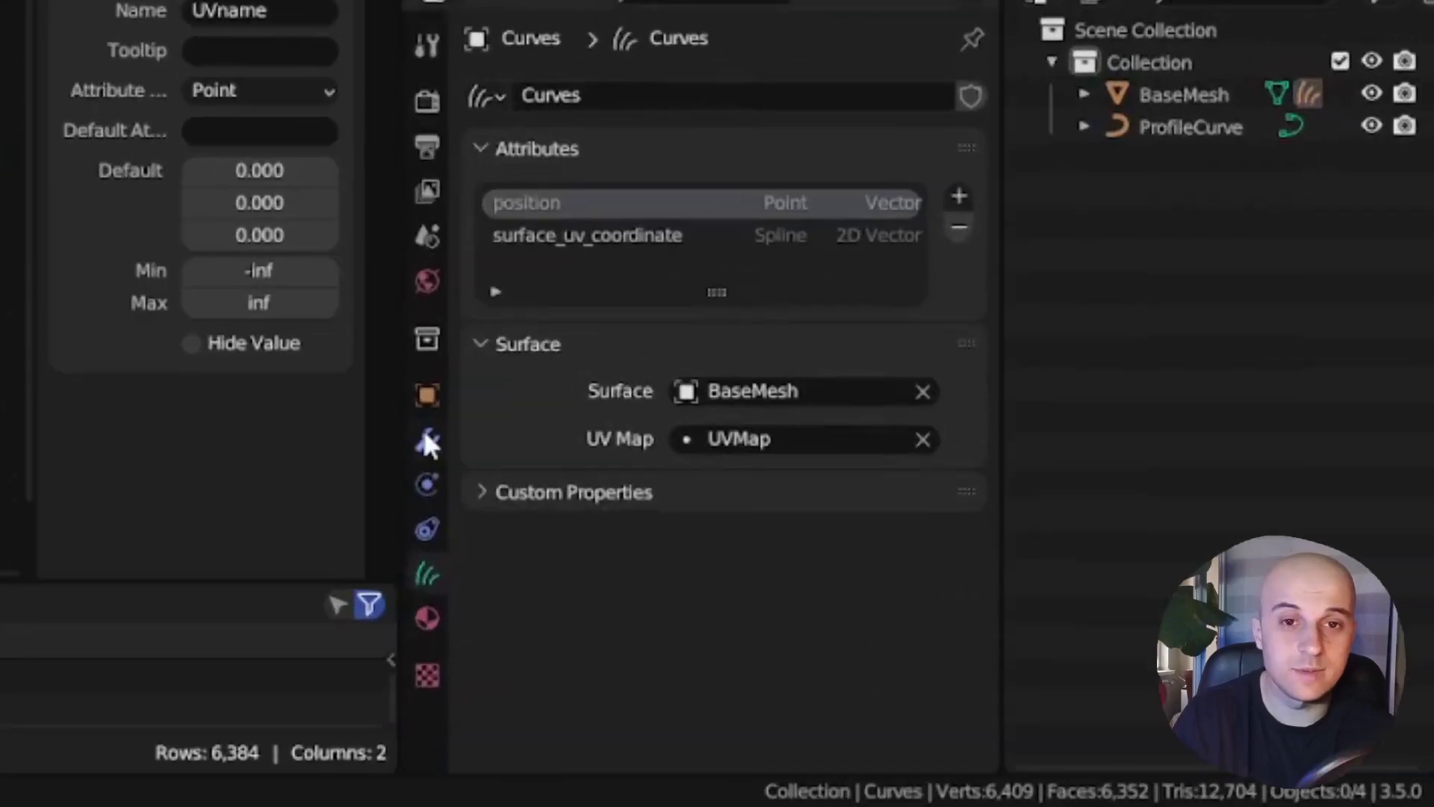
click(427, 441)
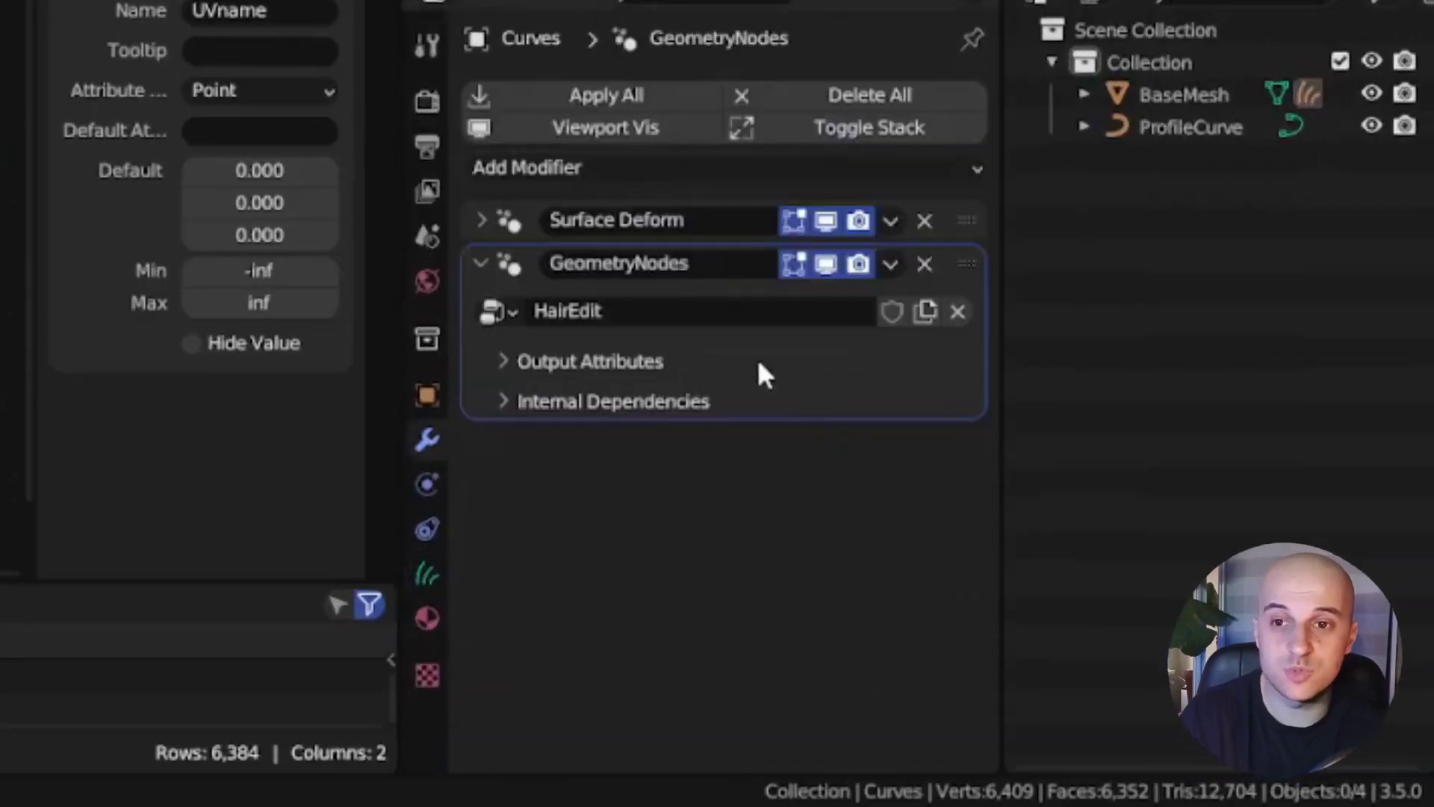
click(604, 365)
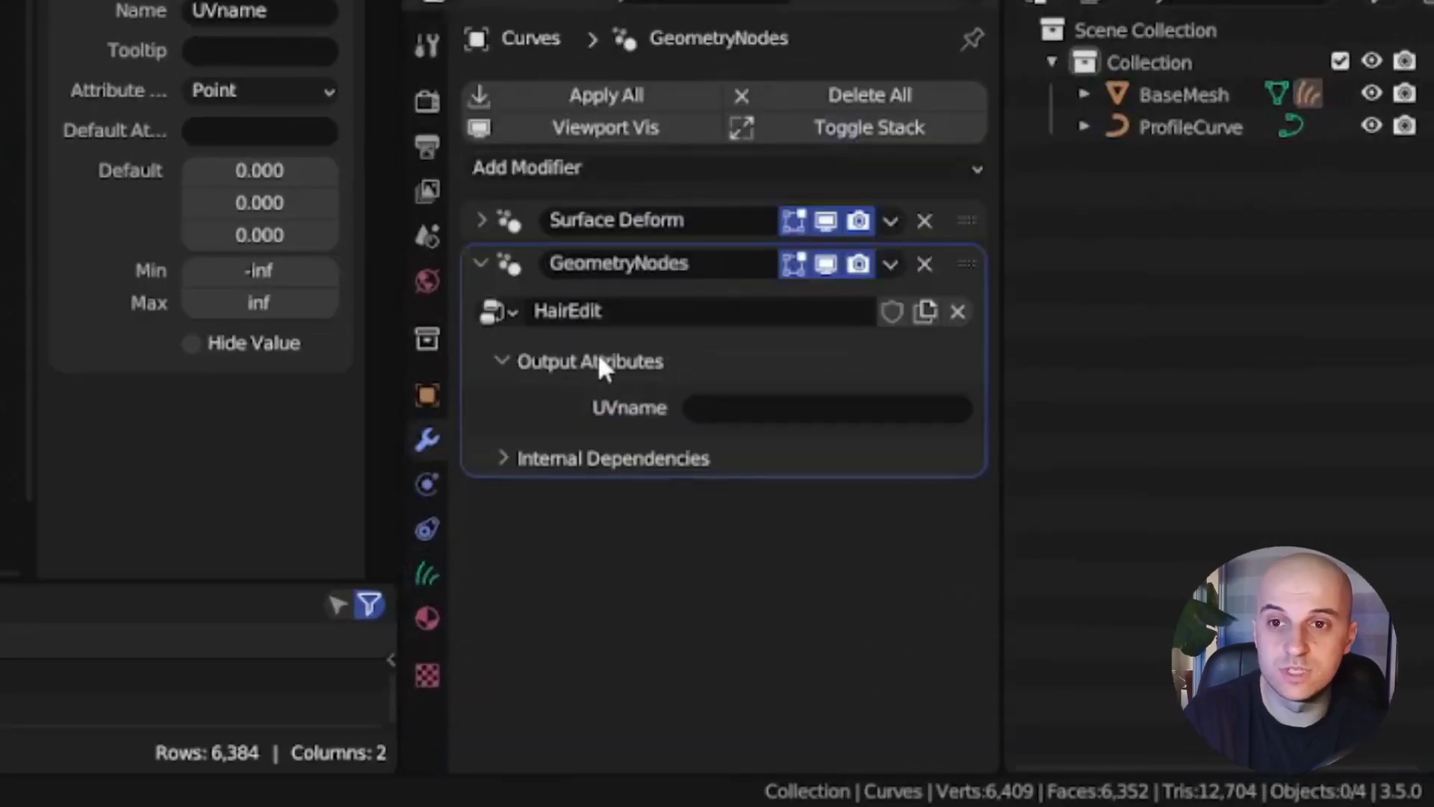
click(753, 407)
text(UVm)
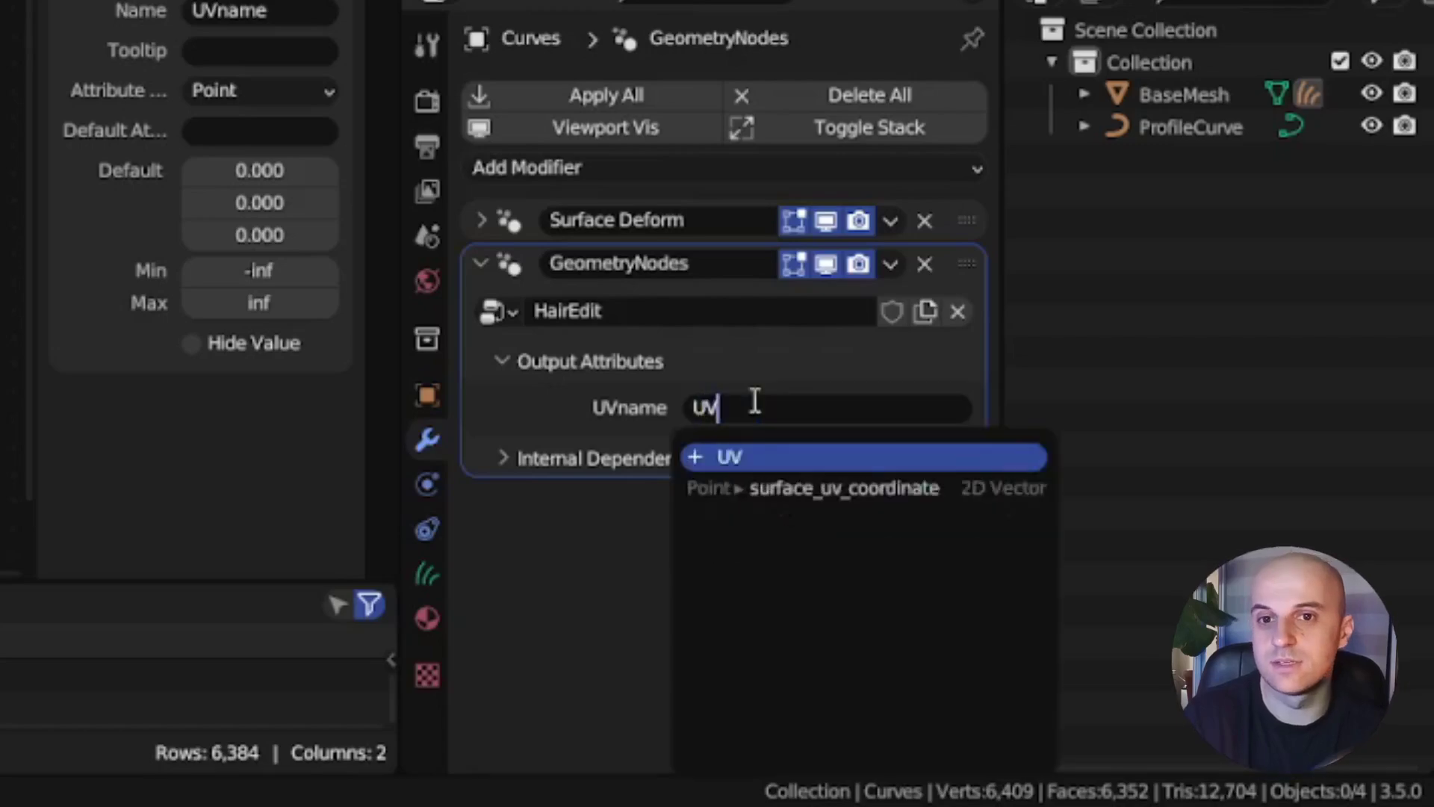
text(ap)
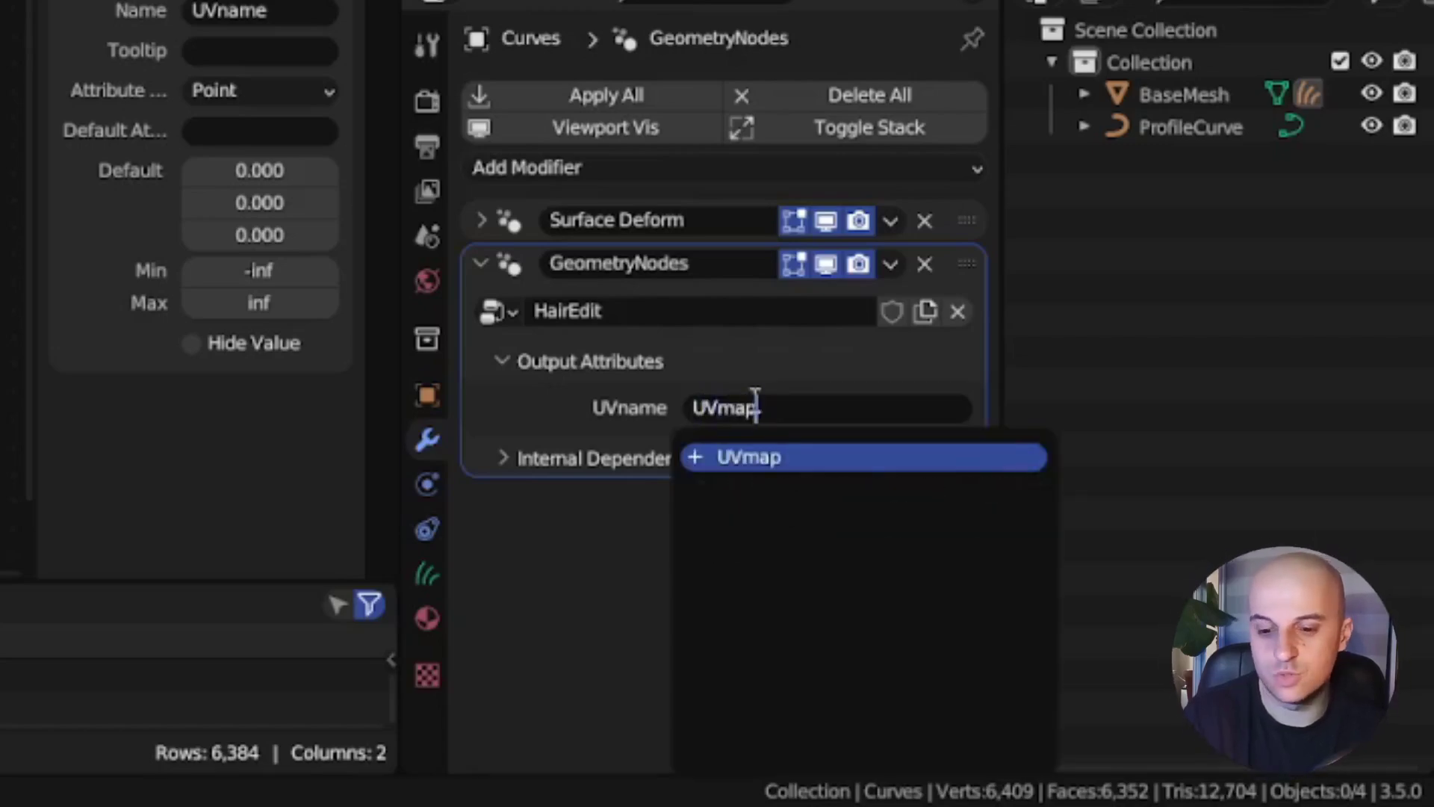
key(Return)
- Insert a Set Material node between Curve to Mesh and Group Output and assign the existing Material to it
scroll(476, 305, down, 6)
drag(474, 302, 589, 305)
scroll(508, 385, up, 1)
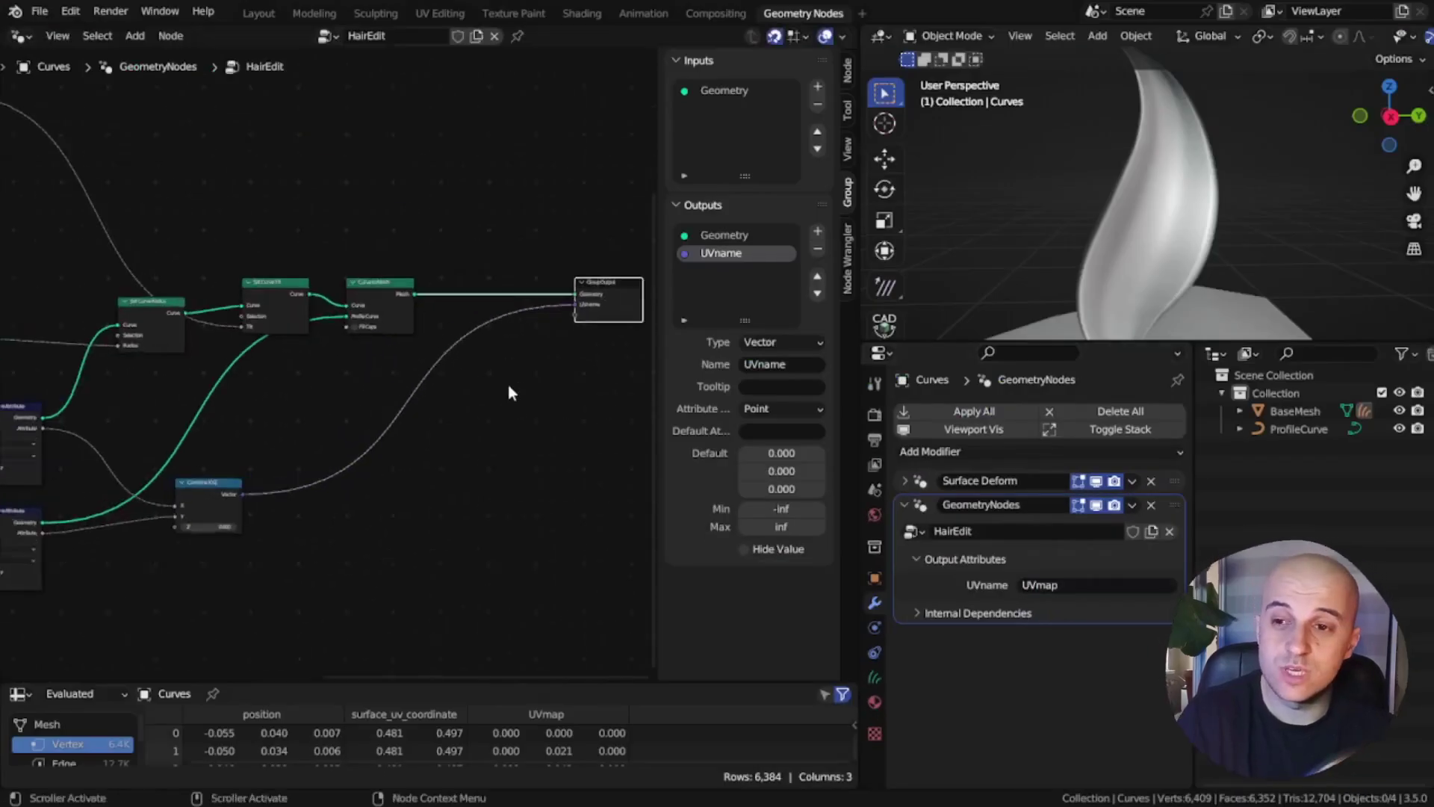
scroll(508, 386, up, 1)
middle_drag(508, 386, 395, 427)
key(shift+a)
text(sset mater)
key(Return)
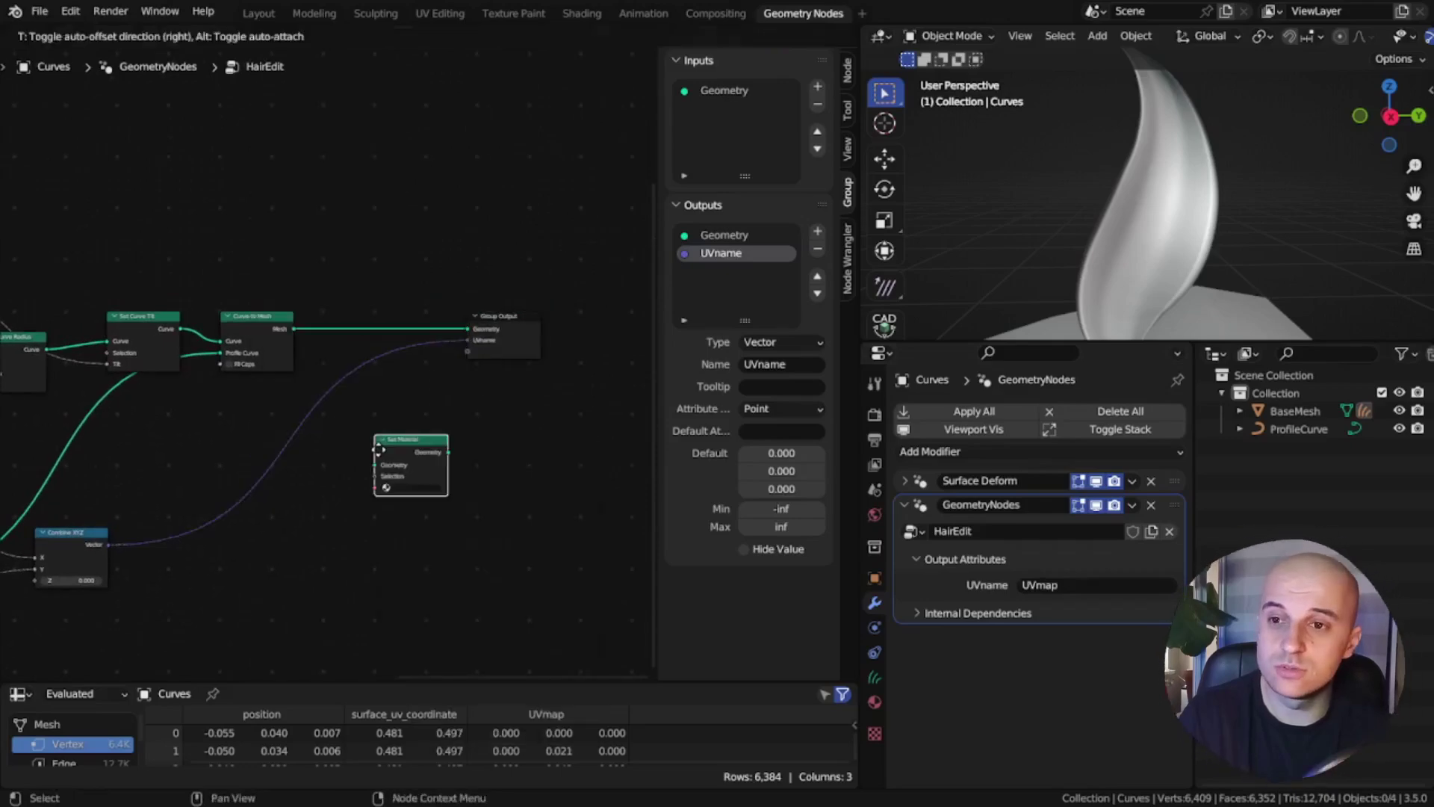
scroll(436, 404, up, 4)
click(381, 94)
middle_drag(381, 94, 347, 361)
click(349, 366)
click(351, 403)
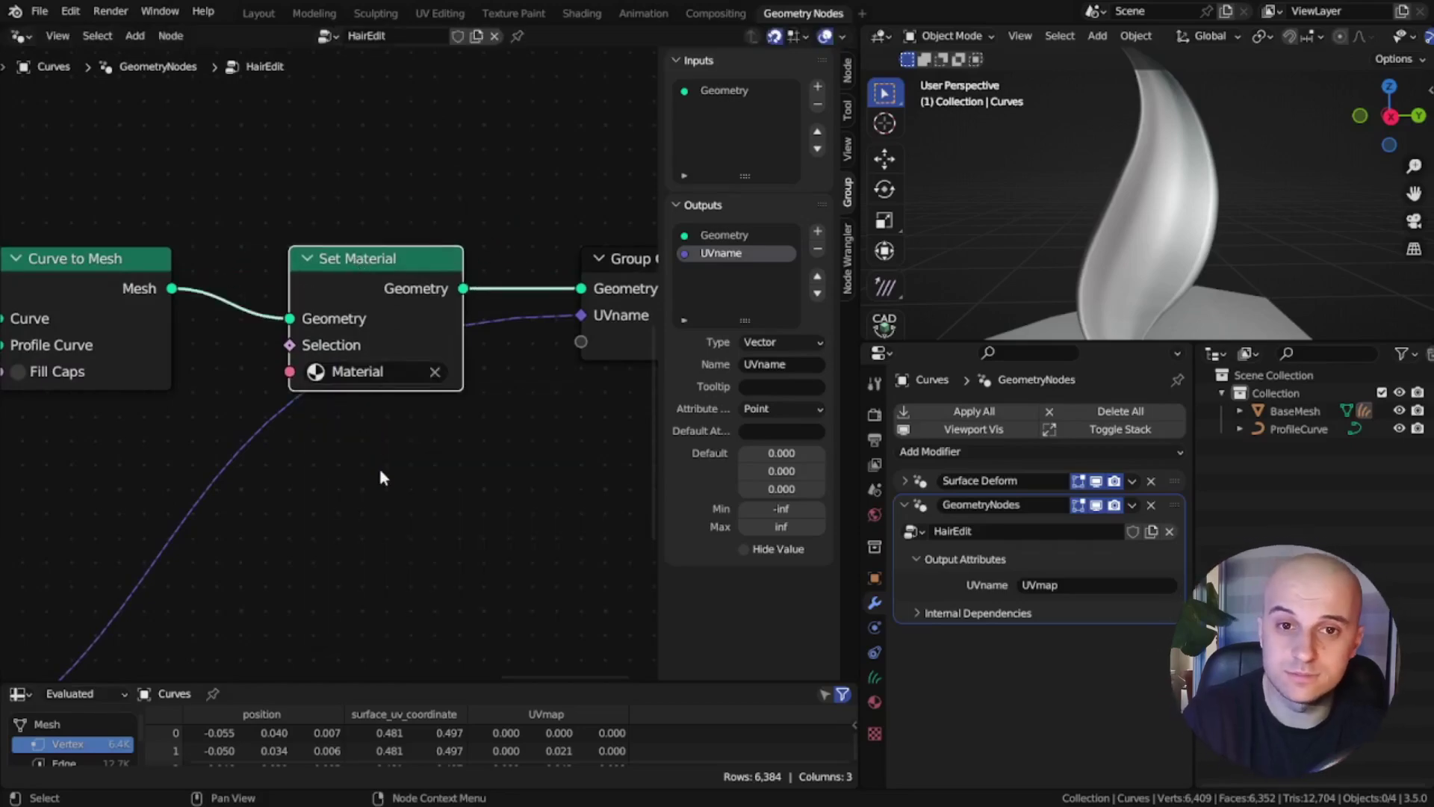
- In the Shading workspace, add an Attribute node to the material and set its name to UVmap
click(582, 14)
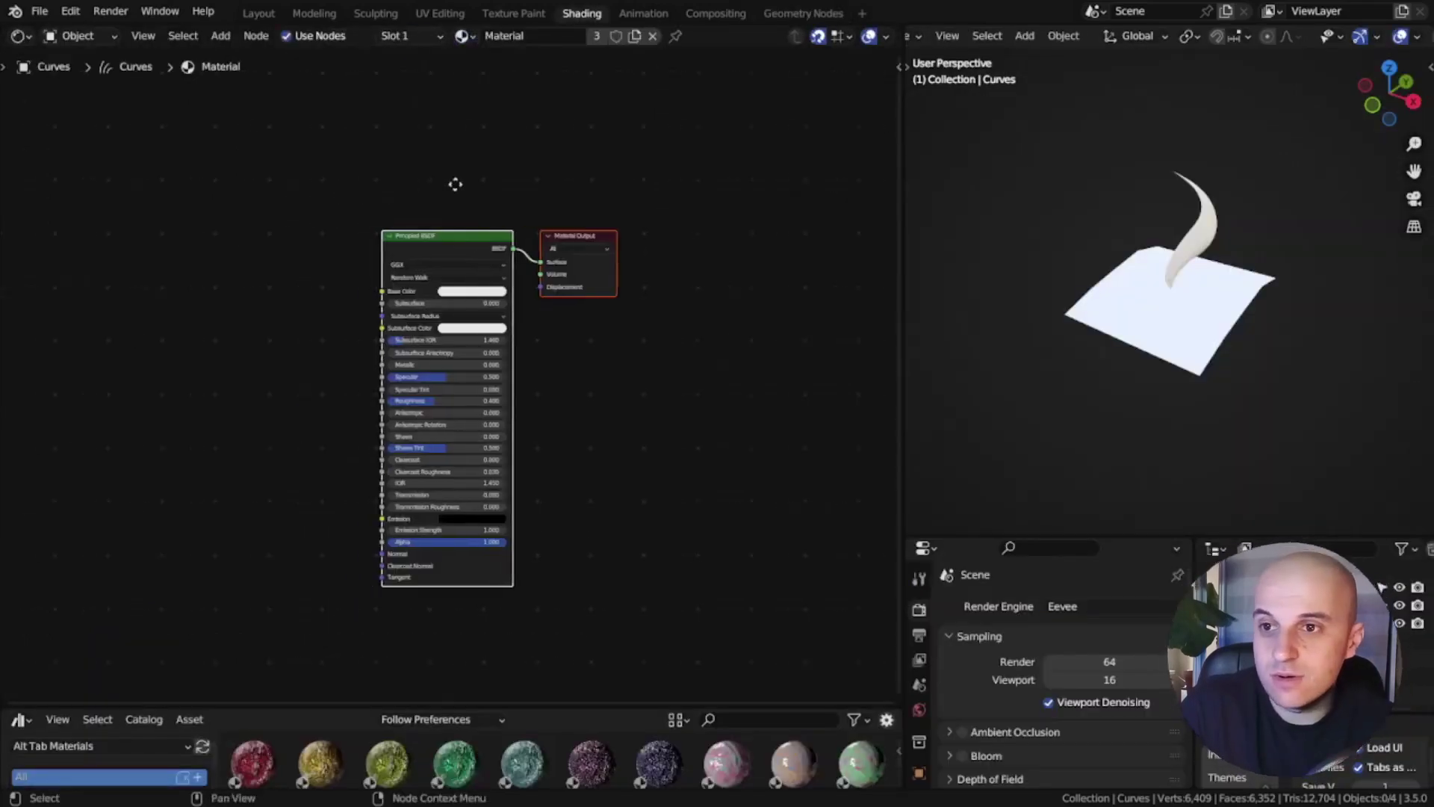
middle_drag(434, 184, 695, 188)
click(324, 410)
key(shift+a)
text(att)
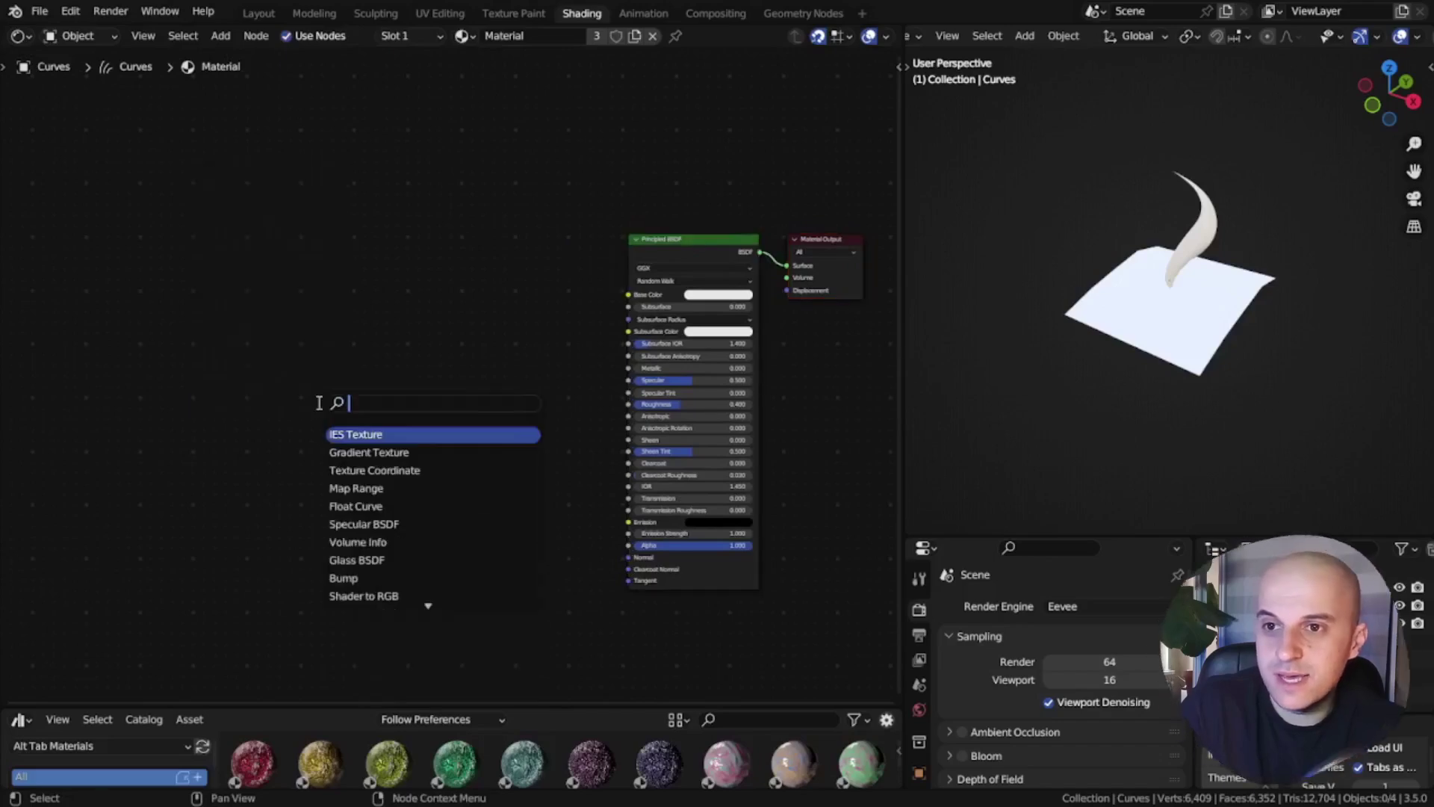
key(Return)
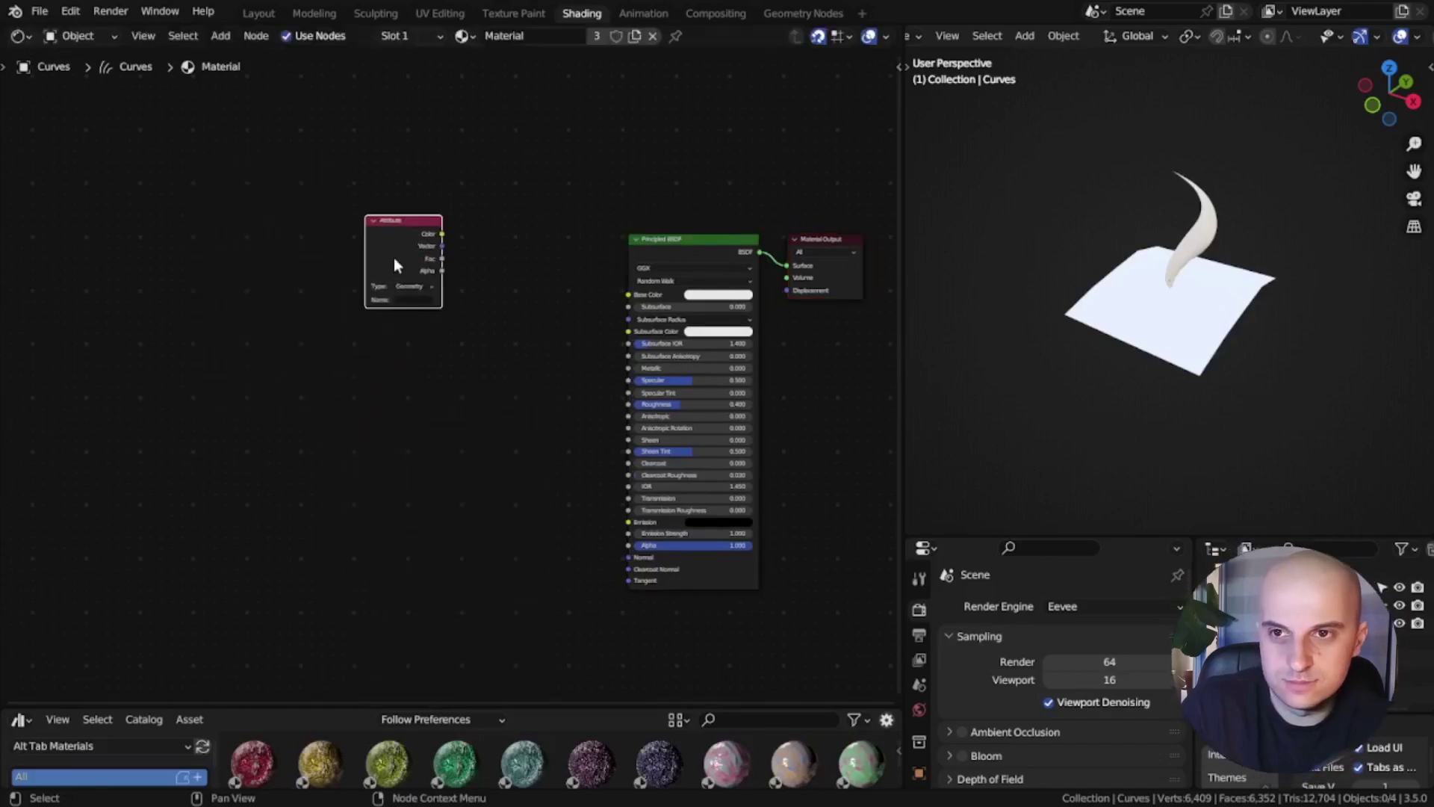
click(393, 257)
key(KP_Decimal)
click(445, 449)
text(UVma)
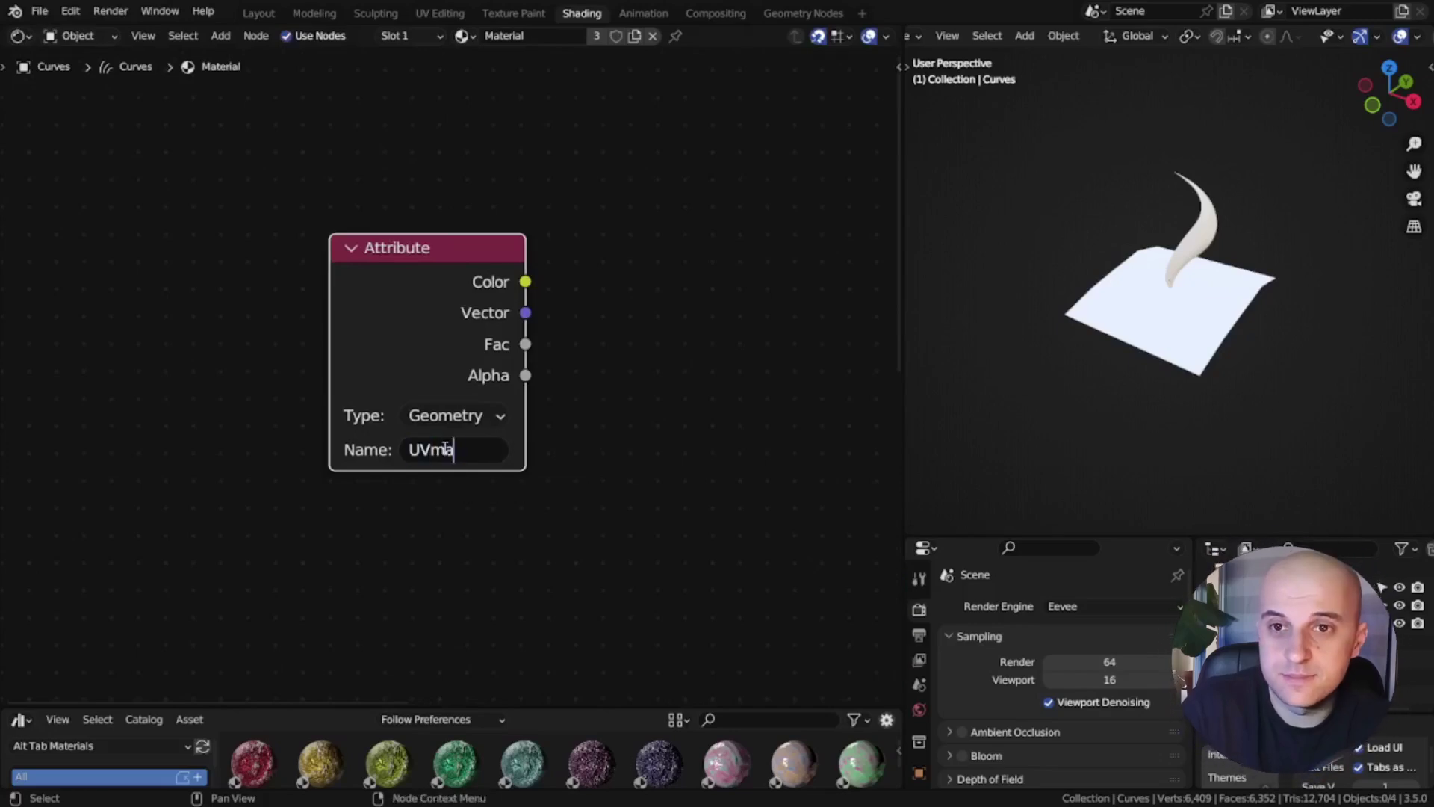
- Add an Image Texture node beside Attribute and create a new Color Grid image named UVtest
scroll(445, 453, down, 3)
key(shift+a)
text(imag)
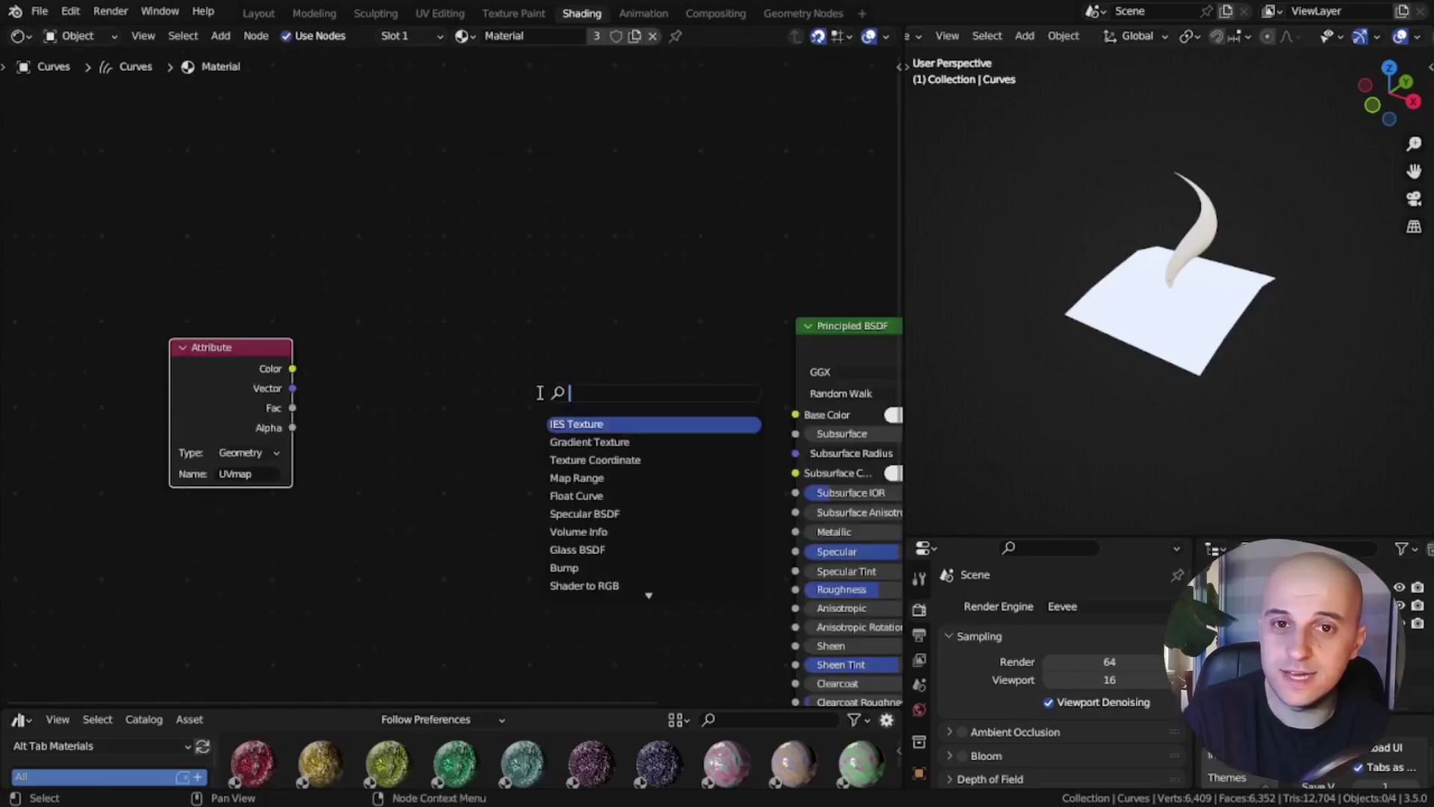
key(Return)
click(367, 358)
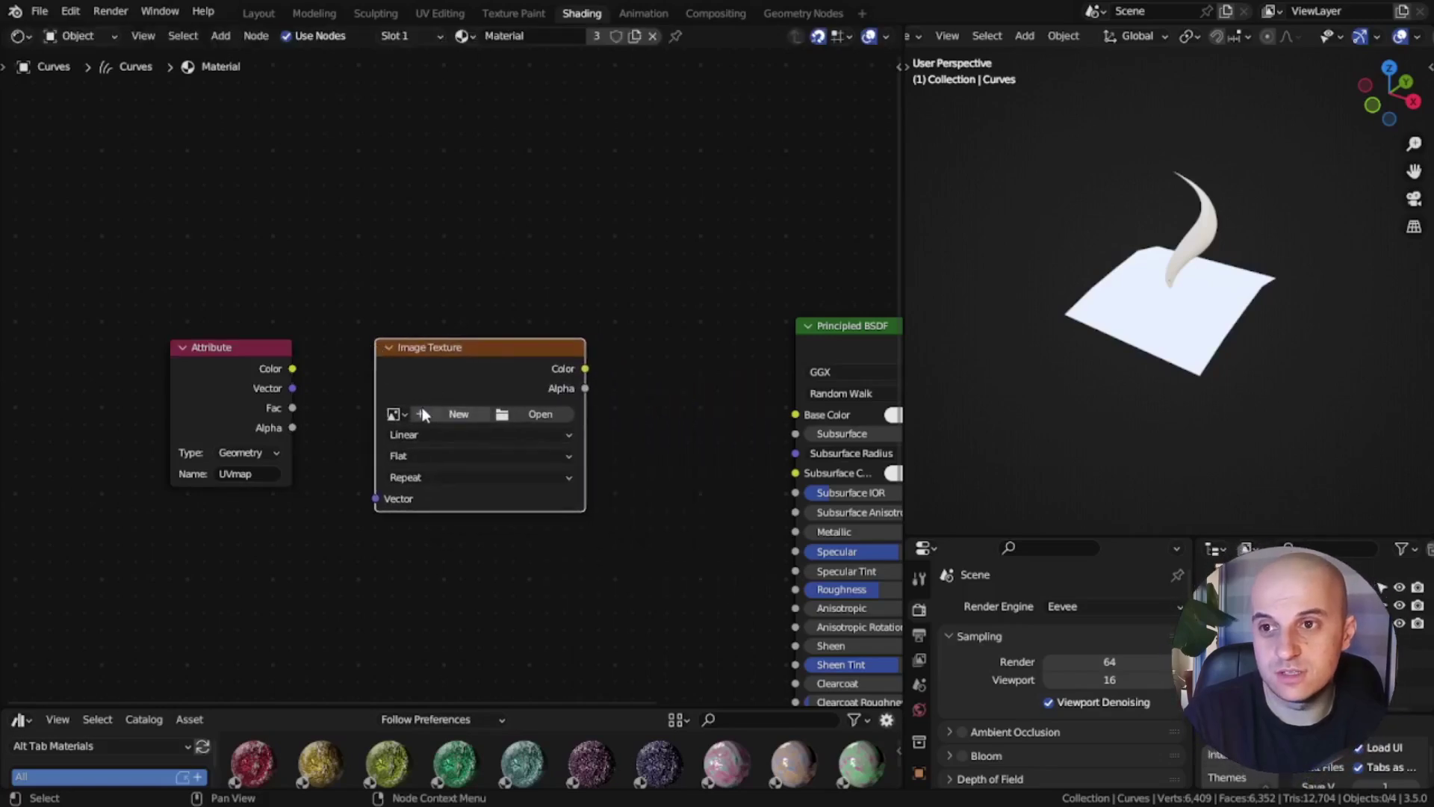
click(422, 409)
click(439, 539)
click(424, 599)
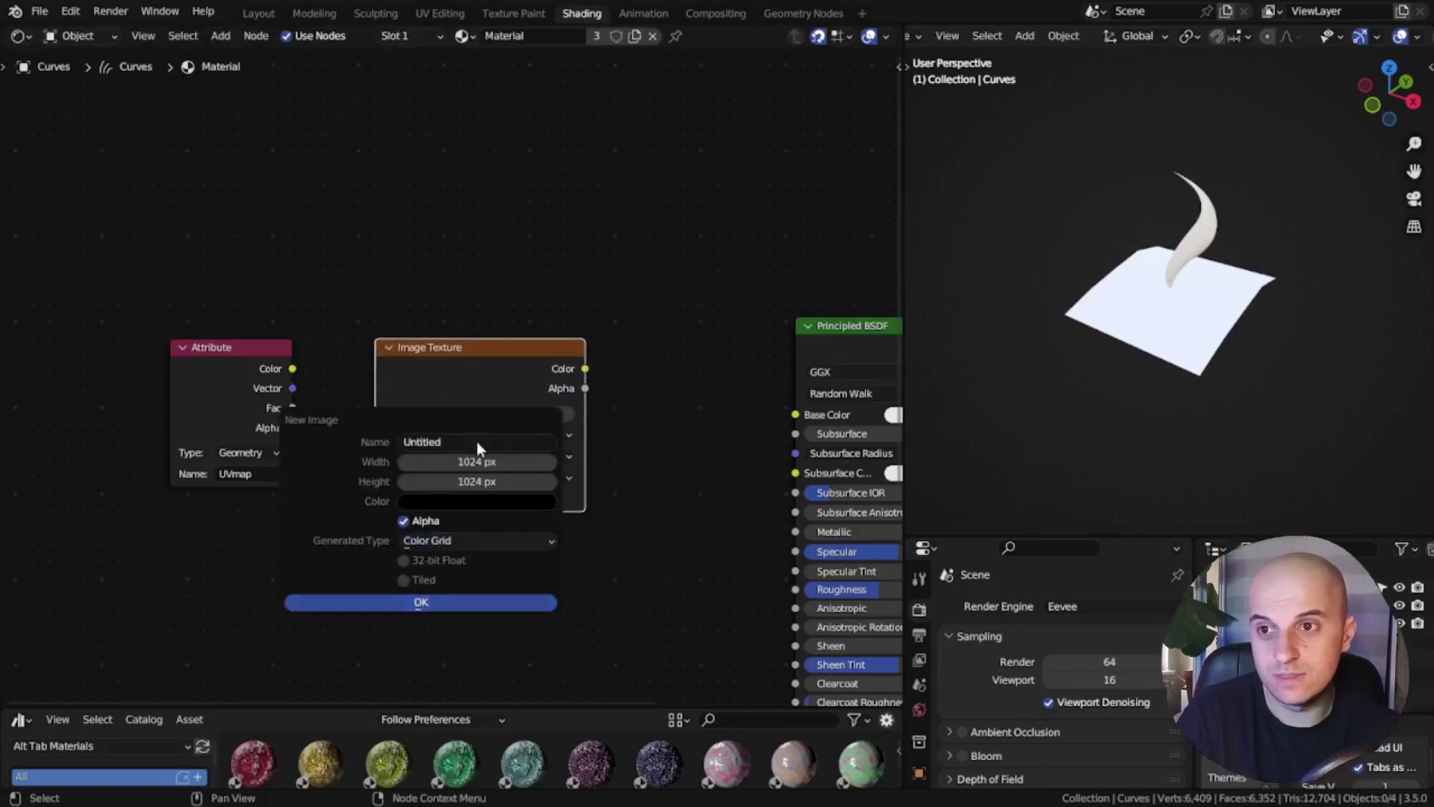
click(476, 442)
text(UV)
key(Return)
- Link Attribute's Vector to the UVtest texture's Vector and the texture's Color to Principled BSDF's Base Color
drag(292, 387, 376, 540)
middle_drag(537, 573, 475, 581)
drag(523, 377, 734, 424)
scroll(1266, 209, up, 2)
middle_drag(1265, 210, 1189, 281)
scroll(1246, 222, up, 2)
scroll(1222, 293, up, 3)
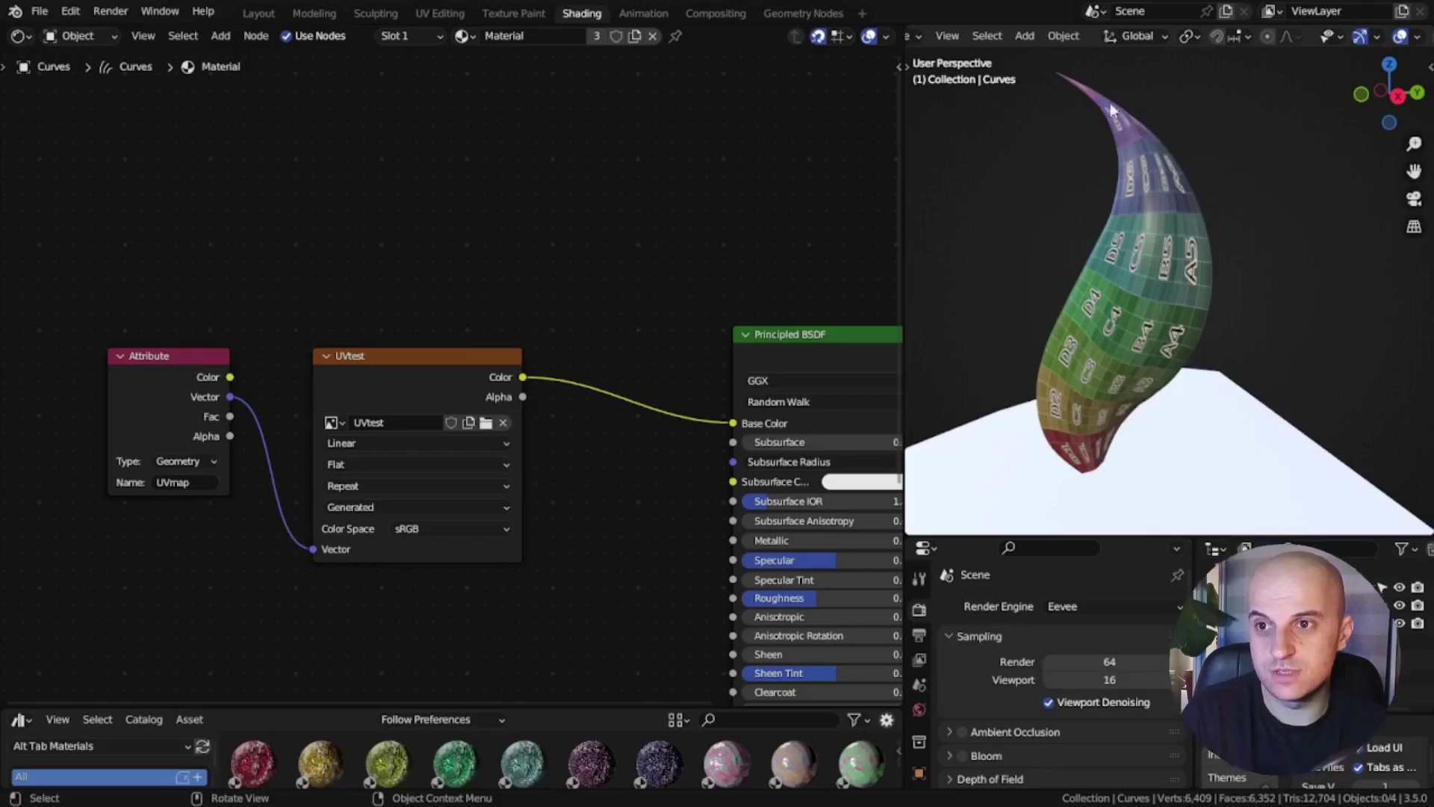
- Switch the Curves object to Sculpt Mode and view the whole textured strand
scroll(1137, 280, down, 5)
key(ctrl+Tab)
click(1134, 331)
mouse_move(1134, 330)
middle_down()
mouse_move(1140, 283)
mouse_move(1156, 403)
middle_up()
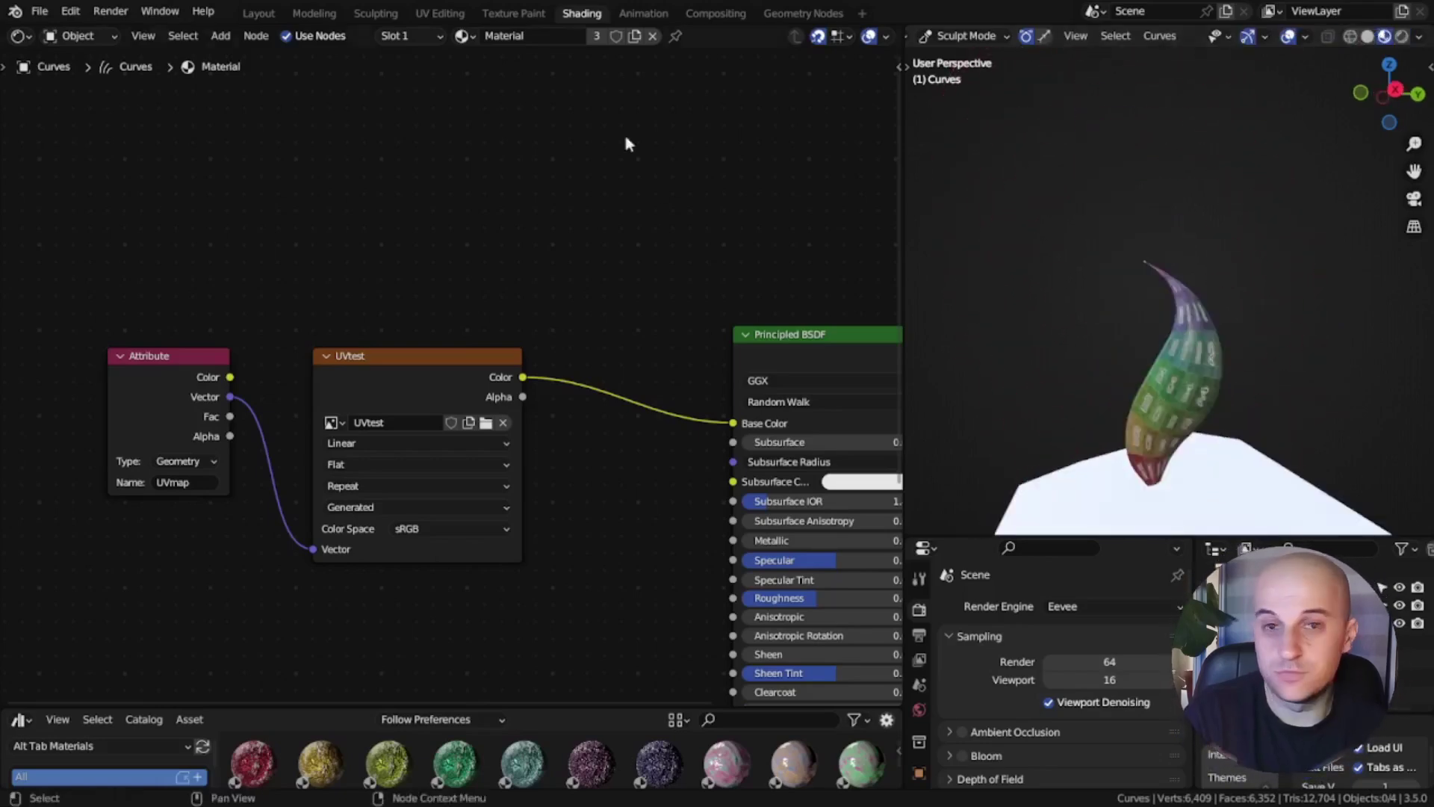
- Back in the HairEdit node tree, replace Factor with Spline Parameter's Length as the upper Capture Attribute's Value
click(785, 15)
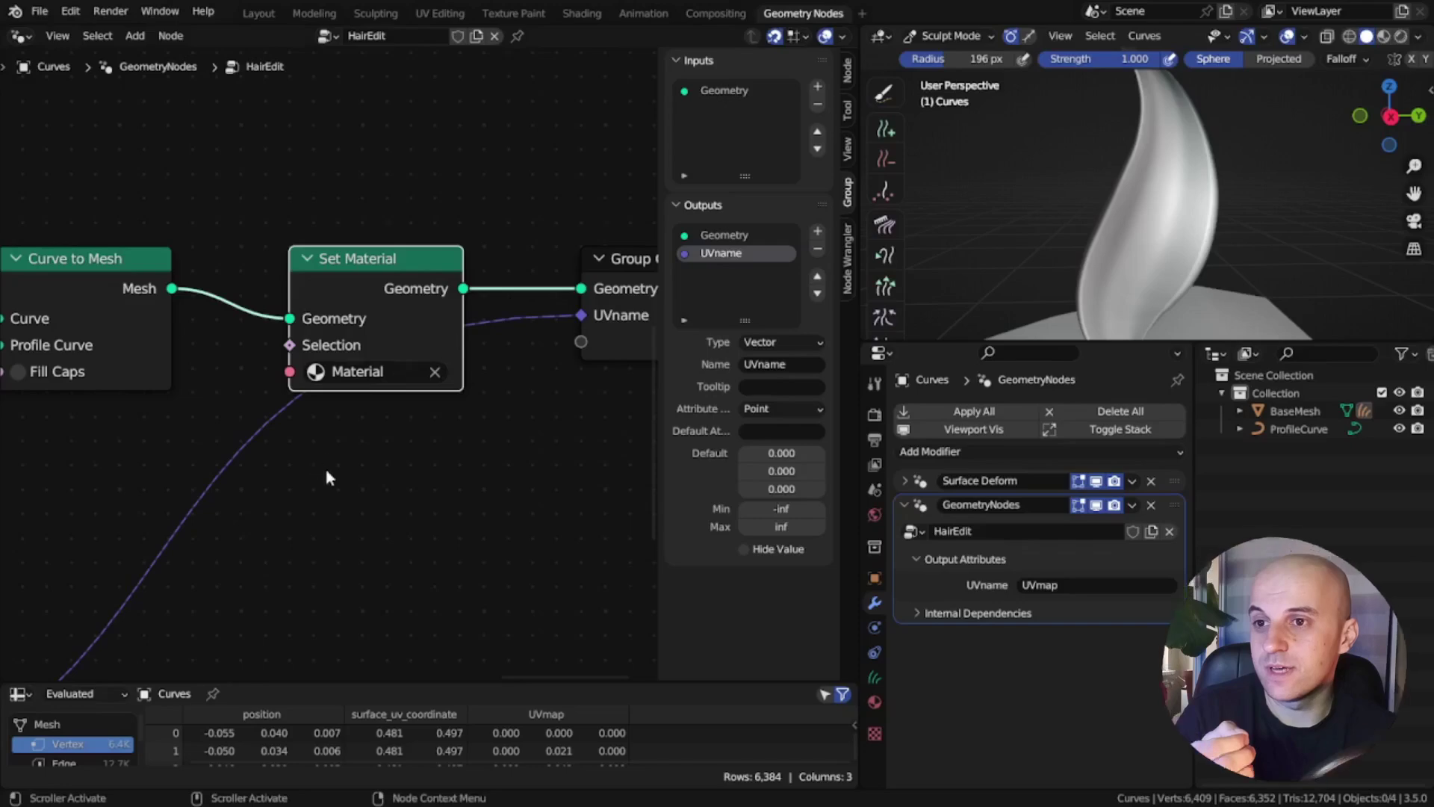
middle_drag(320, 465, 432, 444)
scroll(425, 469, down, 1)
scroll(426, 473, down, 2)
middle_drag(323, 478, 388, 300)
scroll(389, 300, down, 4)
scroll(227, 386, up, 5)
scroll(227, 386, up, 3)
middle_drag(248, 396, 364, 338)
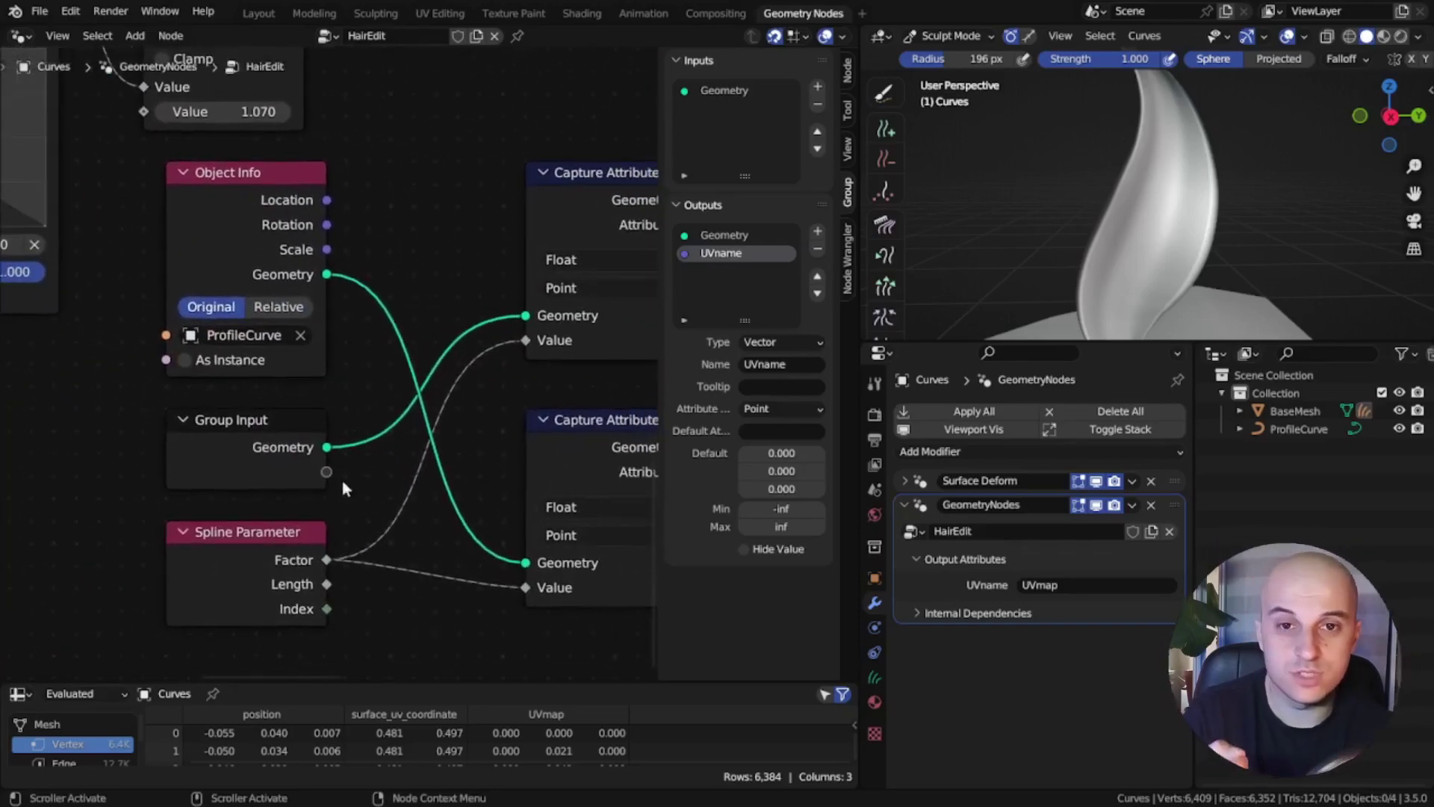
click(329, 564)
drag(326, 584, 533, 339)
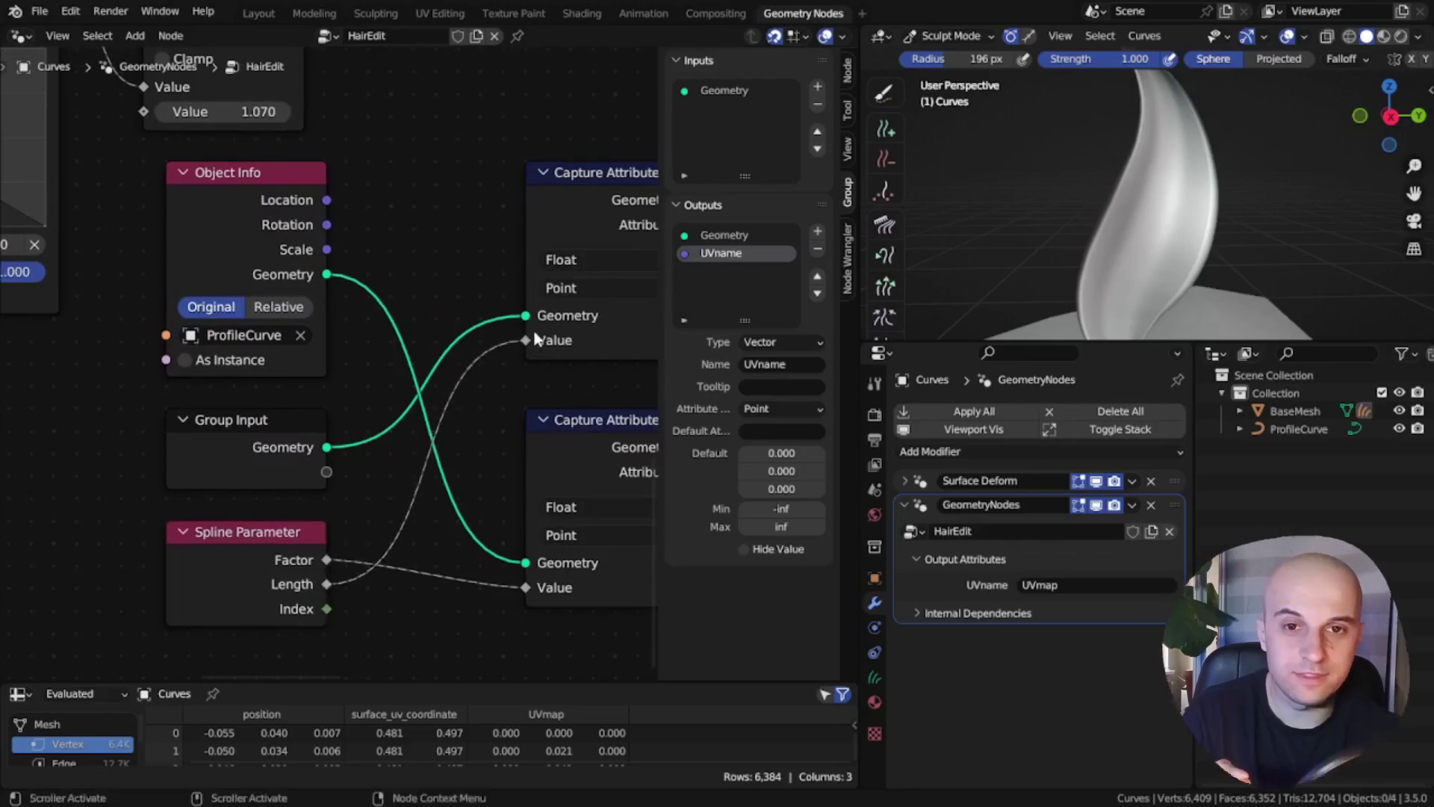
- In the Shading workspace, return the Curves object to Object Mode and check the grid texture along the strand
click(588, 14)
mouse_move(1096, 315)
middle_down()
mouse_move(1066, 258)
mouse_move(1115, 311)
mouse_move(1087, 237)
mouse_move(1084, 340)
mouse_move(1121, 343)
mouse_move(1106, 321)
mouse_move(1119, 308)
mouse_move(1285, 342)
mouse_move(1211, 311)
mouse_move(1175, 342)
middle_up()
key(ctrl+Tab)
click(1110, 310)
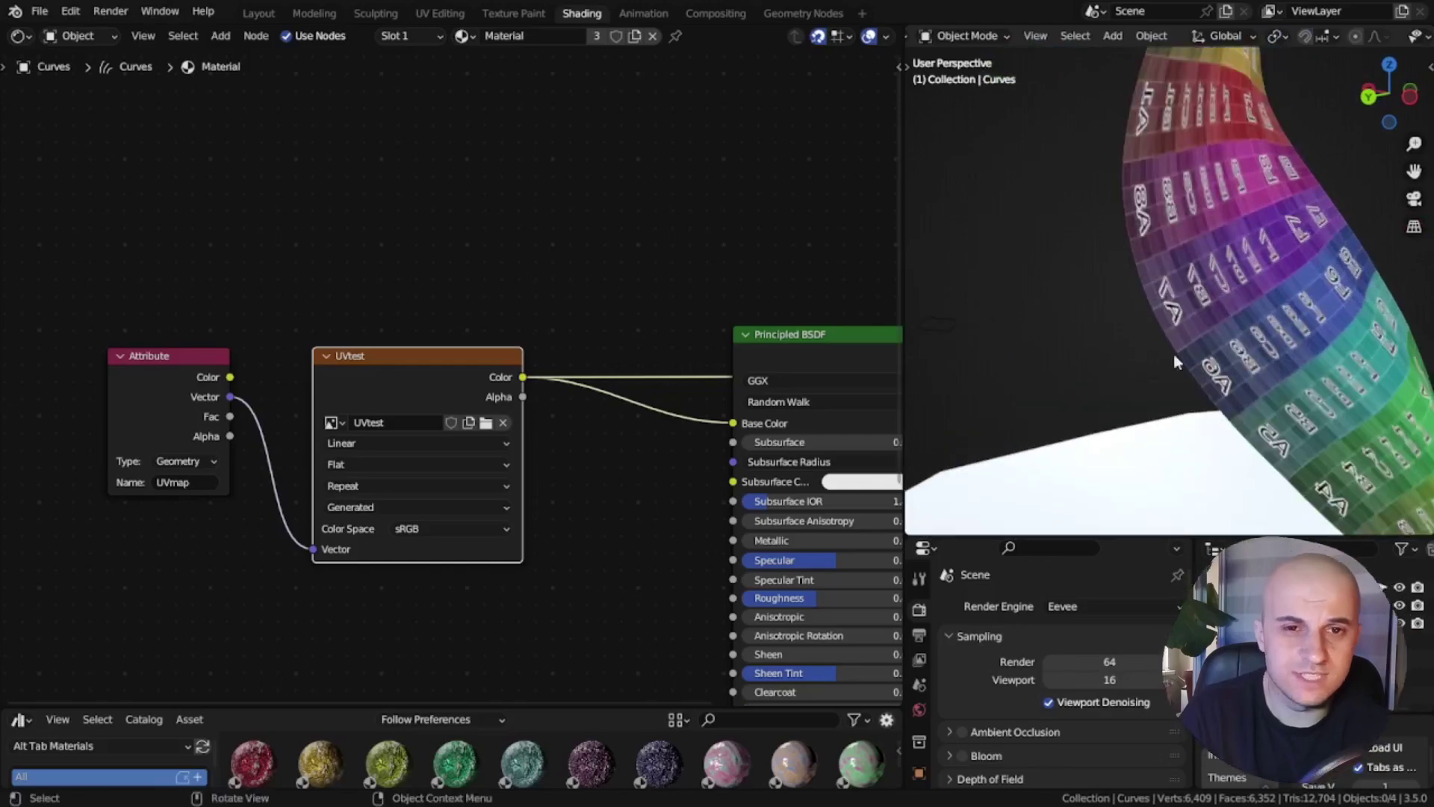
mouse_move(1294, 227)
middle_down()
mouse_move(1263, 321)
mouse_move(1284, 384)
mouse_move(1297, 254)
middle_up()
- View the selected ProfileCurve outline from above and switch to the Layout workspace
middle_drag(1250, 397, 1156, 392)
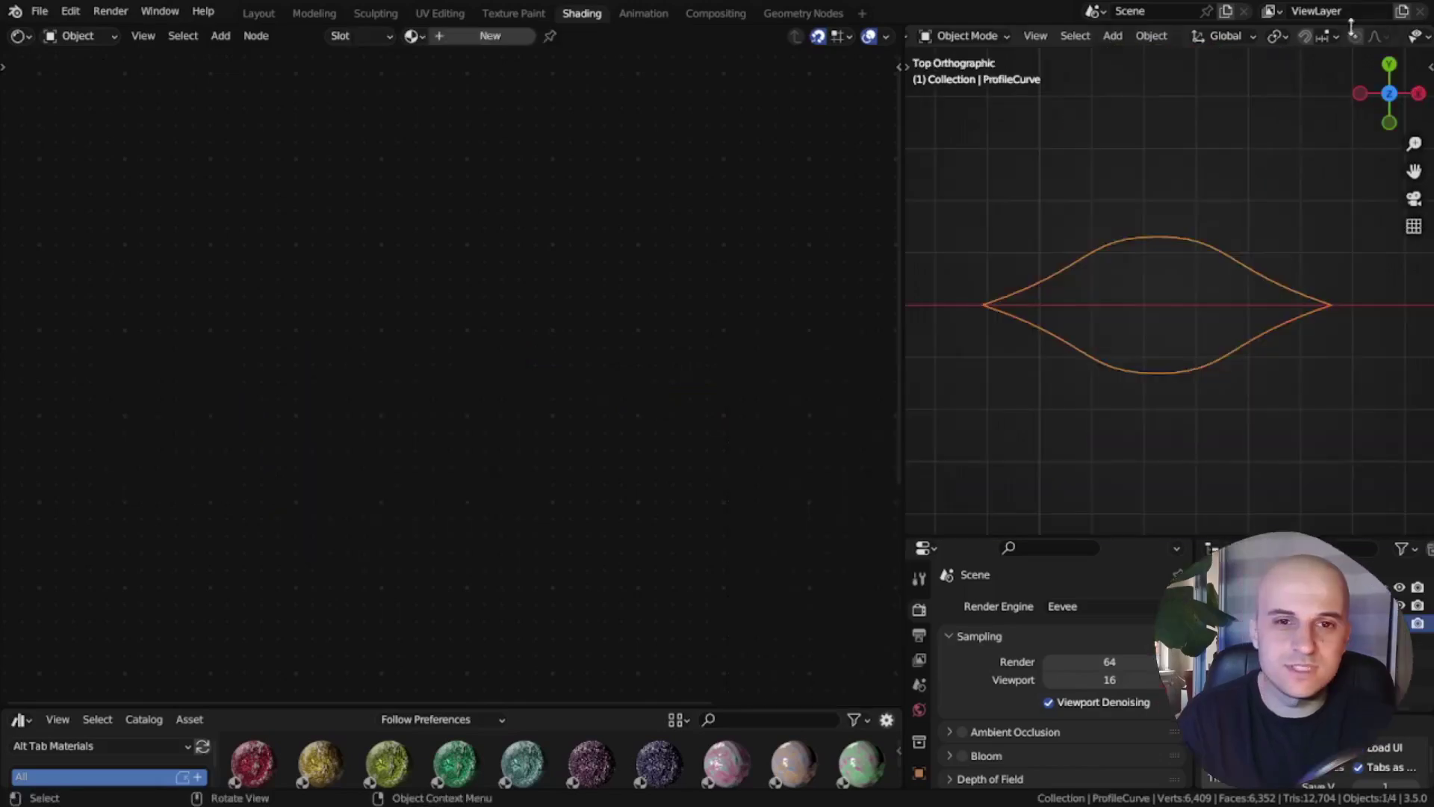
scroll(1225, 36, down, 5)
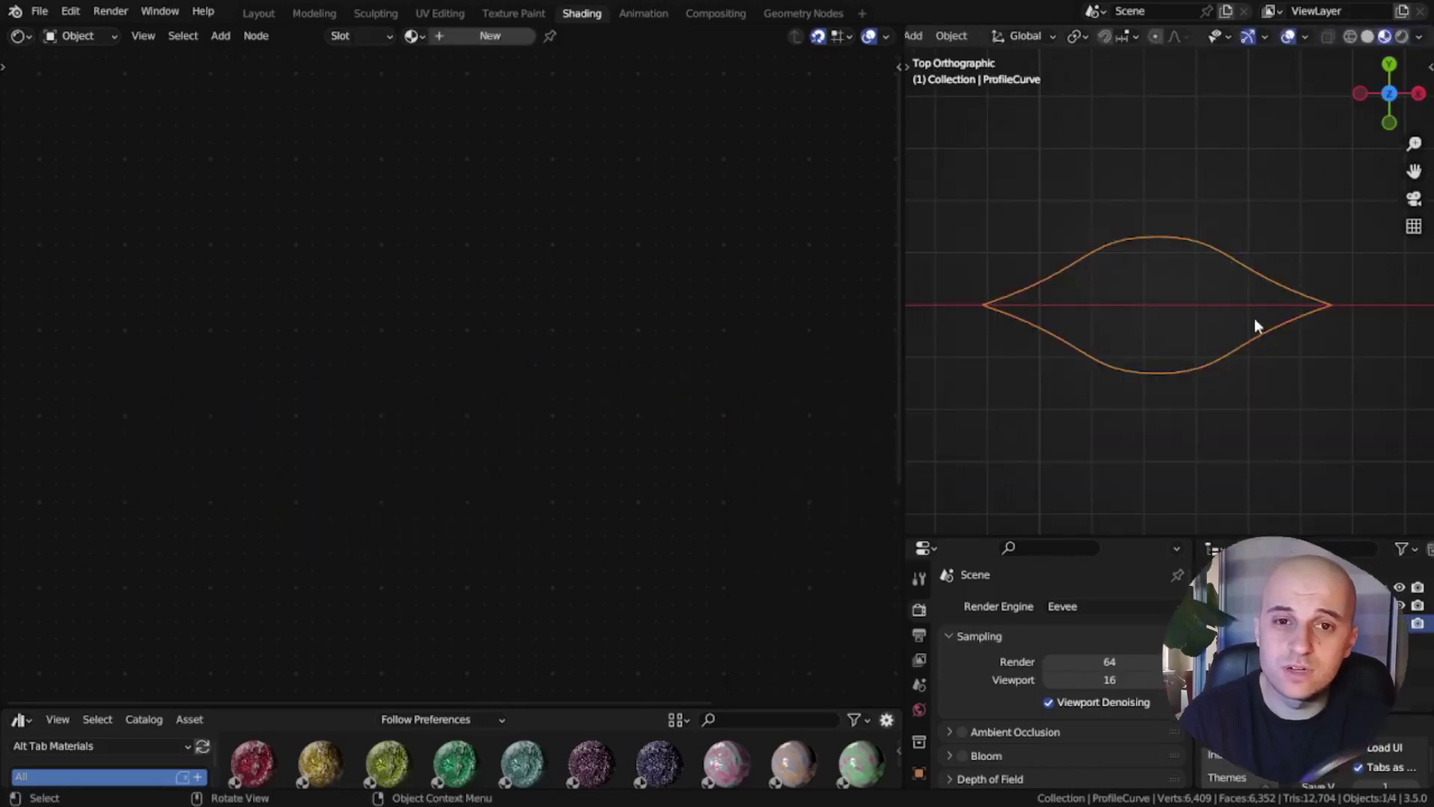
click(258, 14)
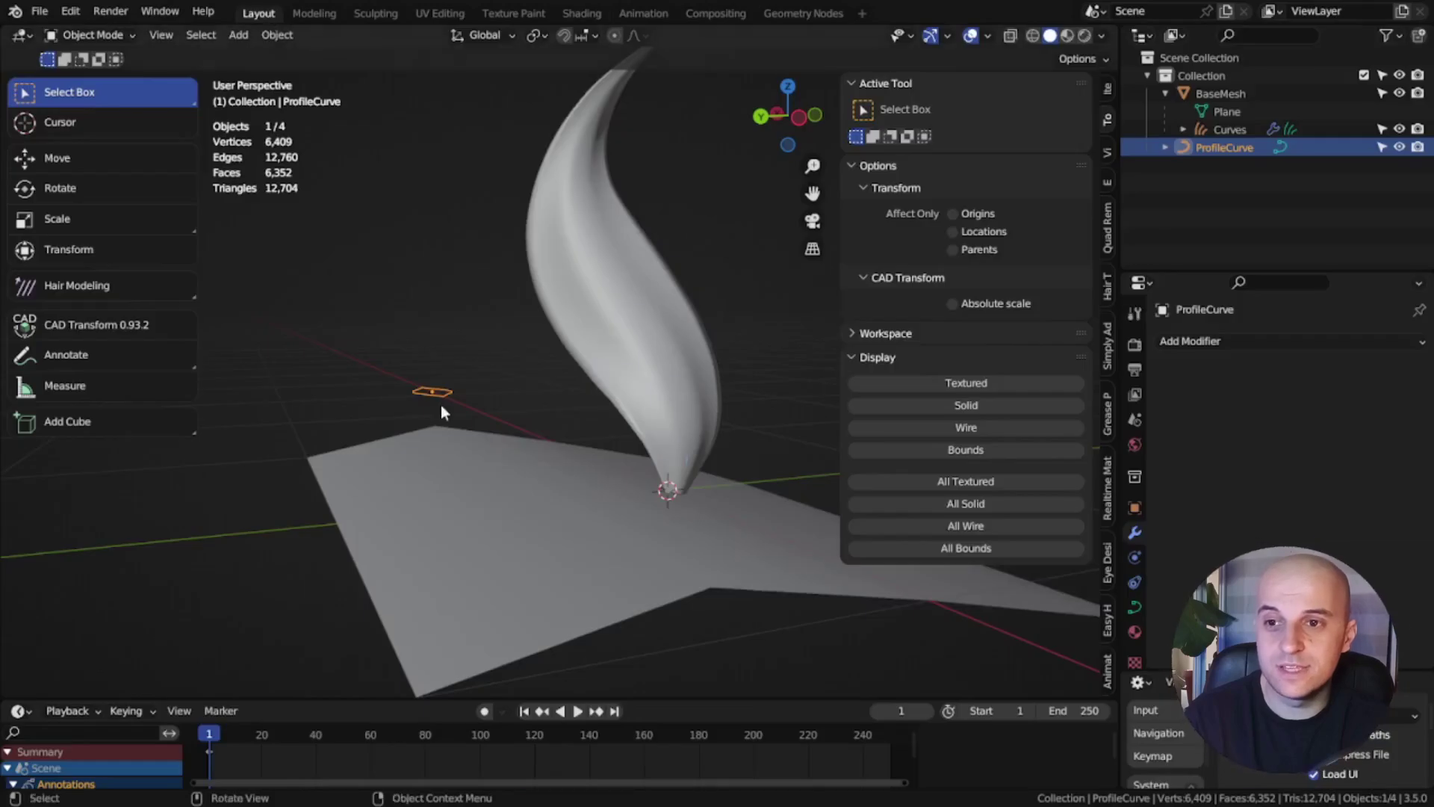
- Isolate ProfileCurve in top view to inspect its control points, and set the viewport background to World
key(KP_Divide)
key(KP_7)
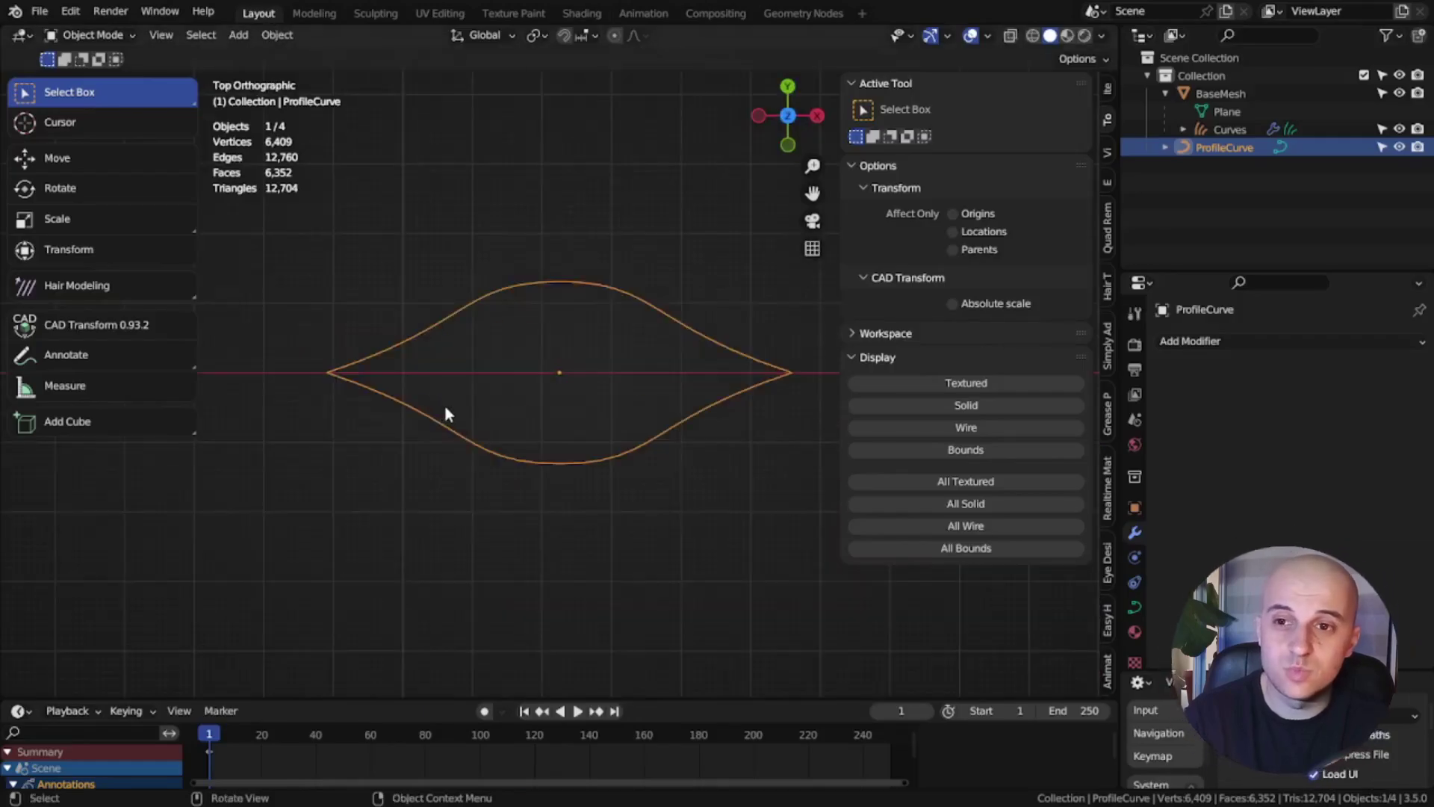
key(n)
shift+middle_drag(586, 423, 701, 471)
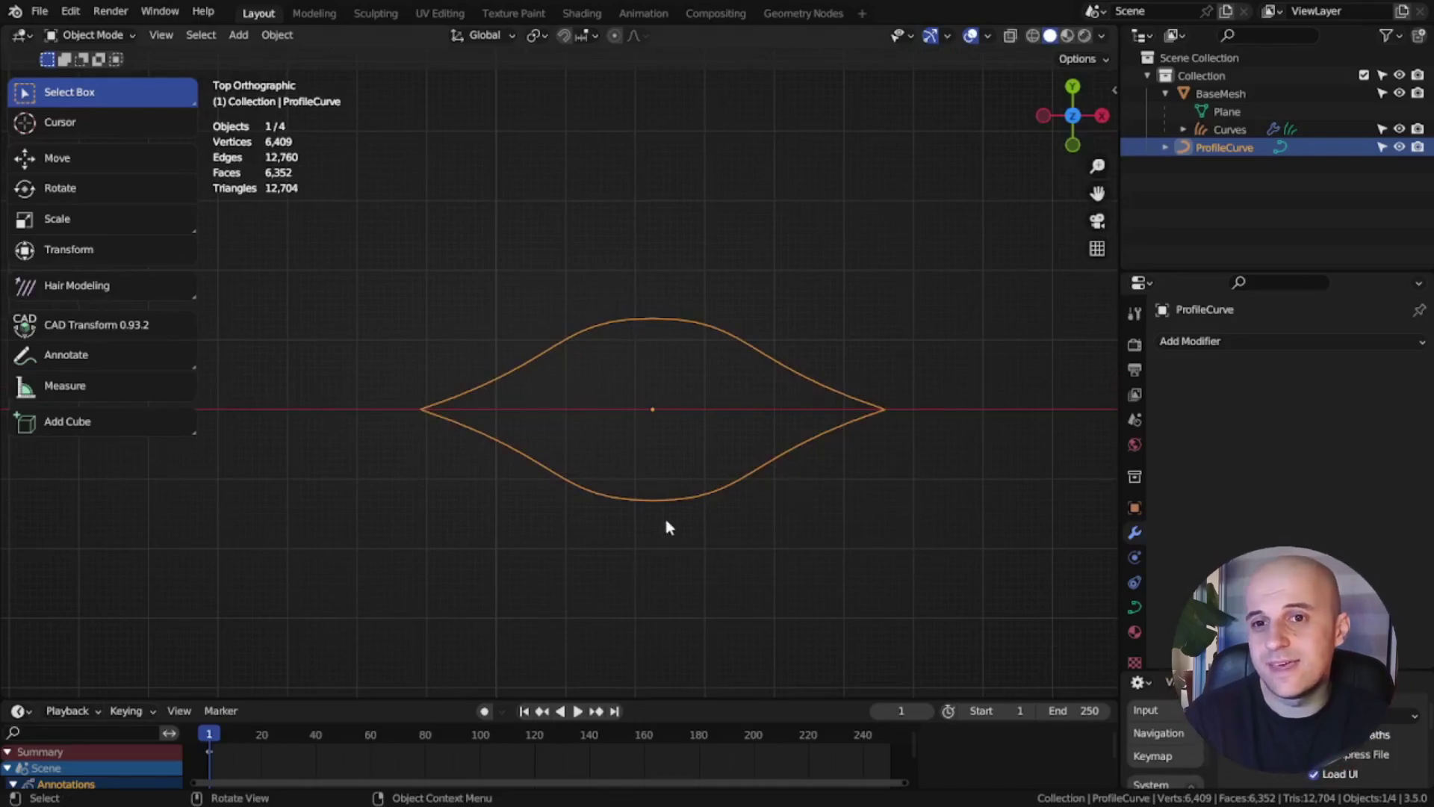
key(Tab)
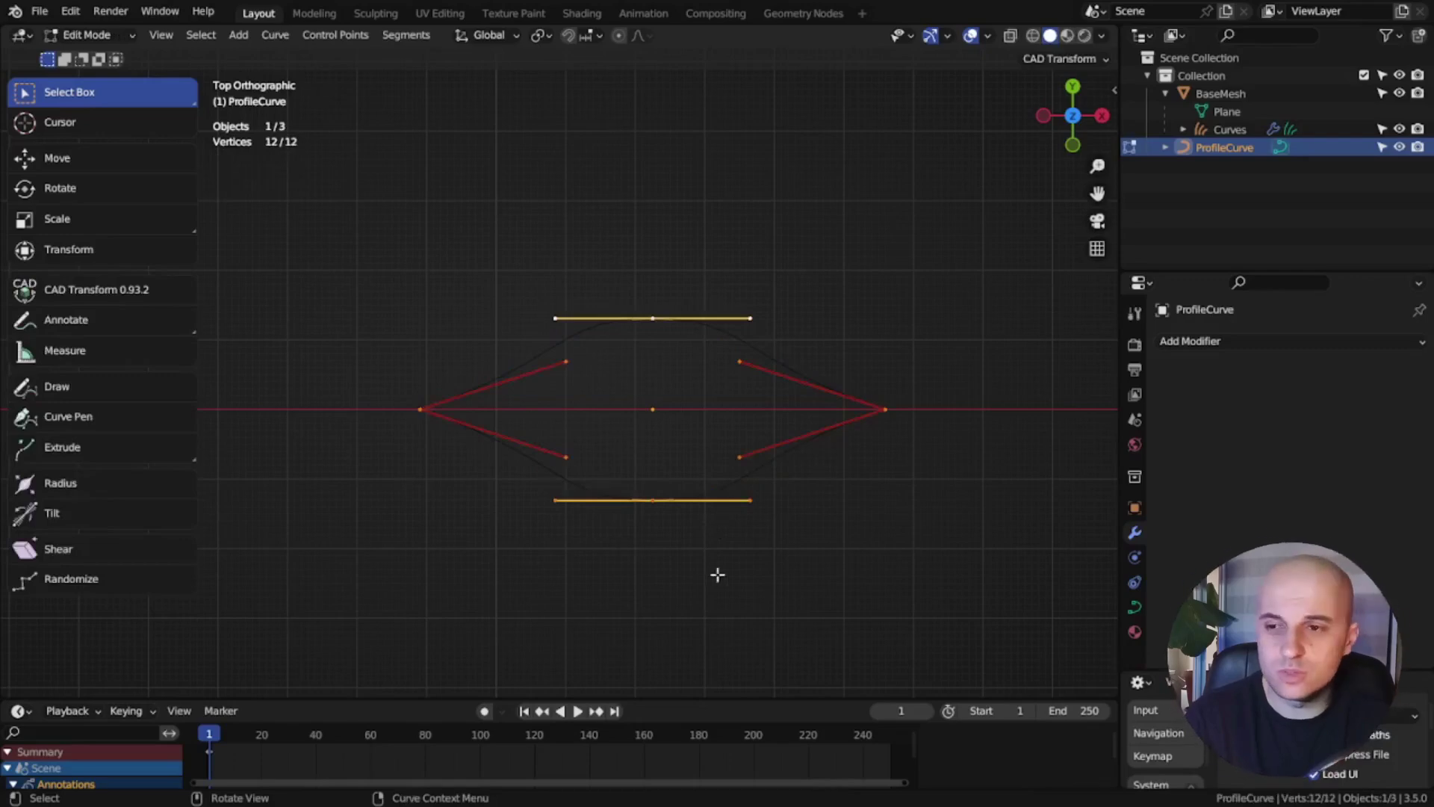
click(1101, 35)
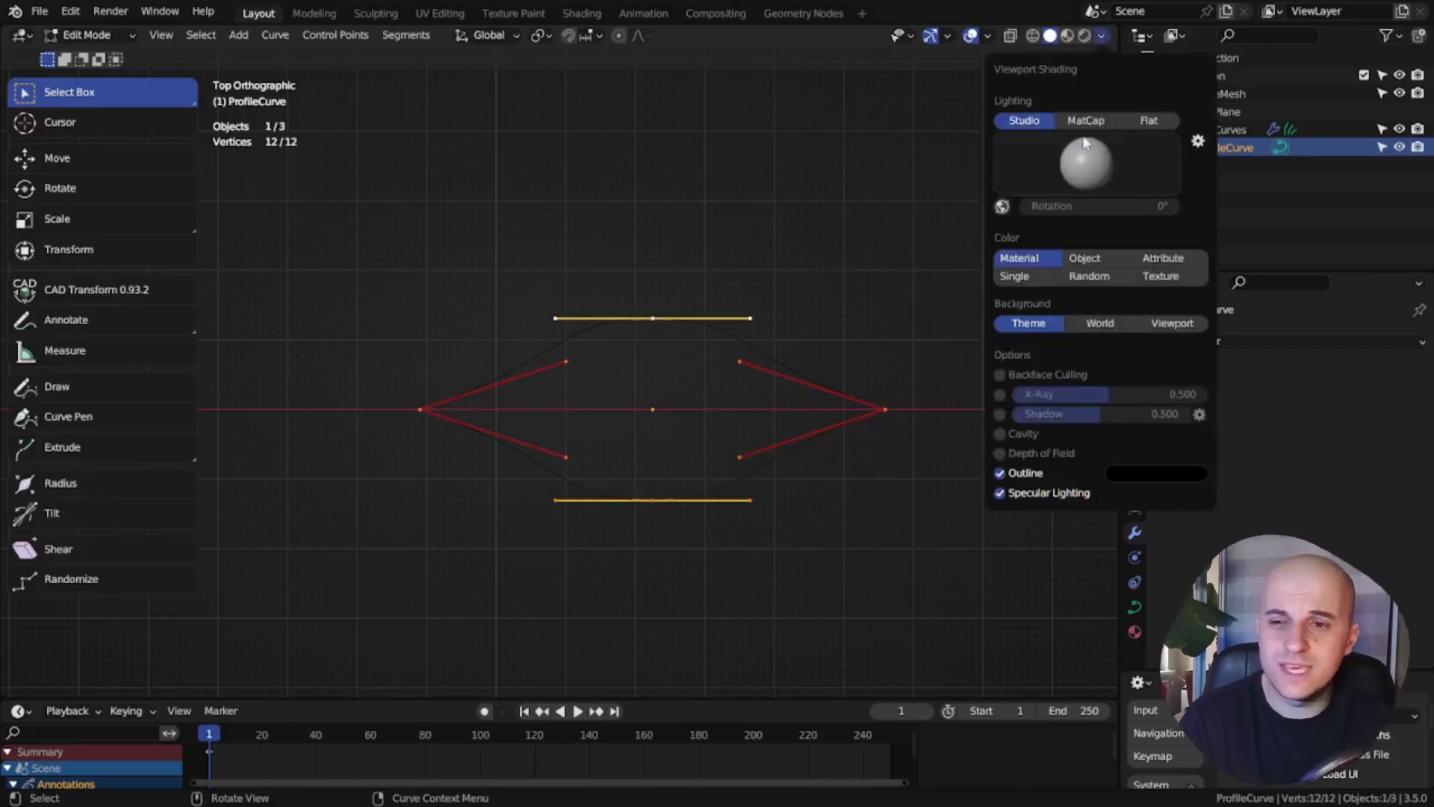
click(1097, 322)
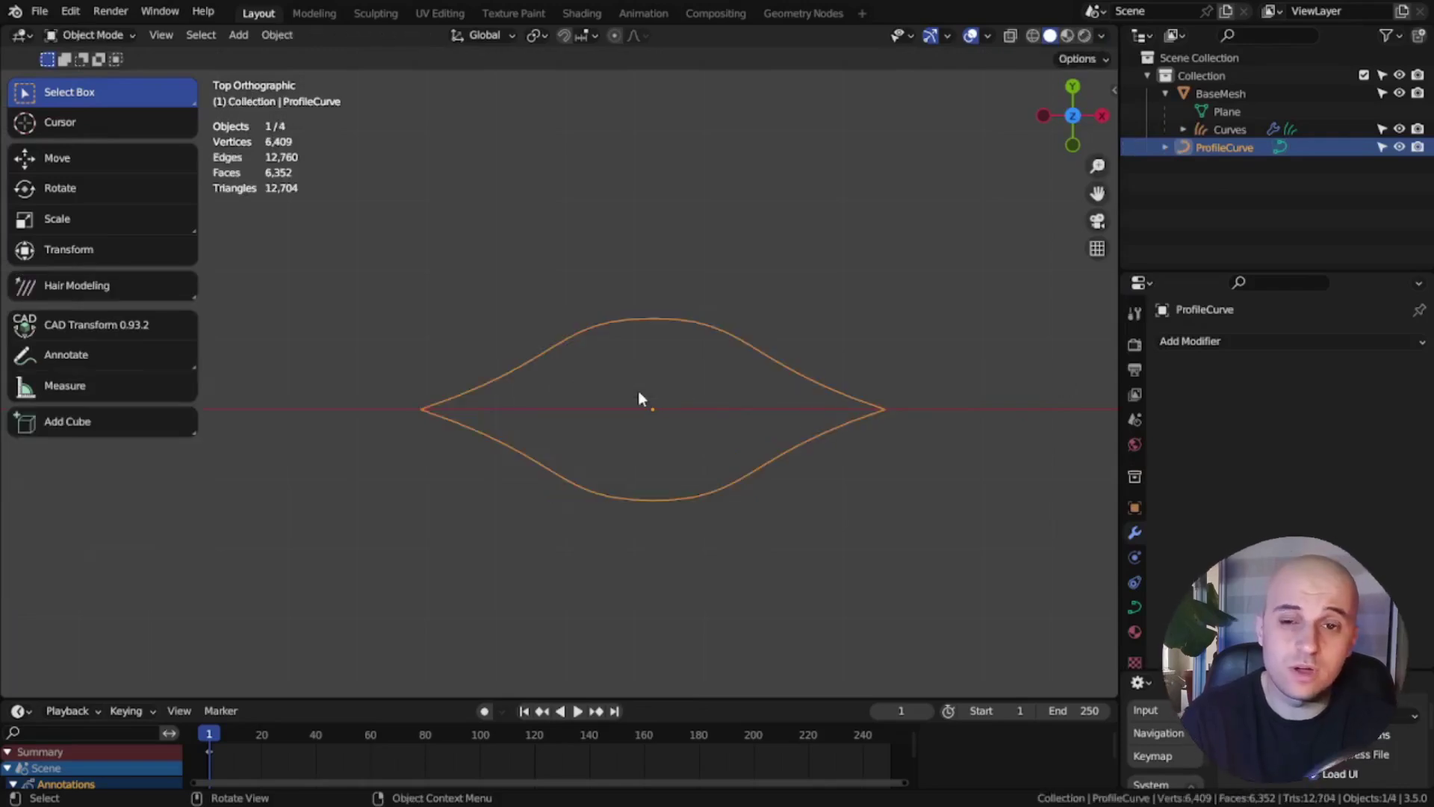
- Move ProfileCurve upward along the Y axis and add a new Bezier curve at the 3D cursor
key(g)
key(y)
click(674, 190)
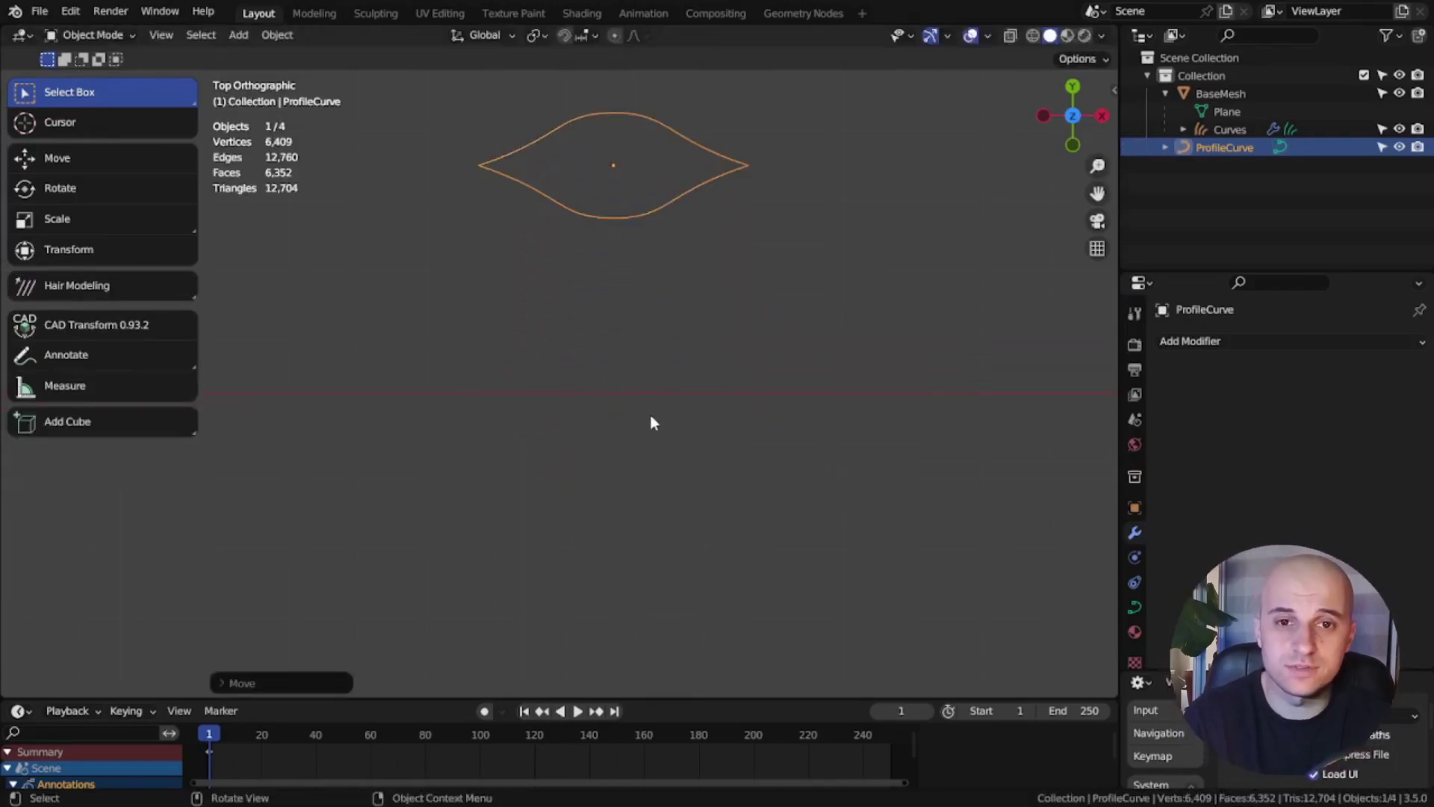
key(shift+a)
mouse_move(626, 422)
click(688, 419)
shift+middle_drag(689, 415, 721, 442)
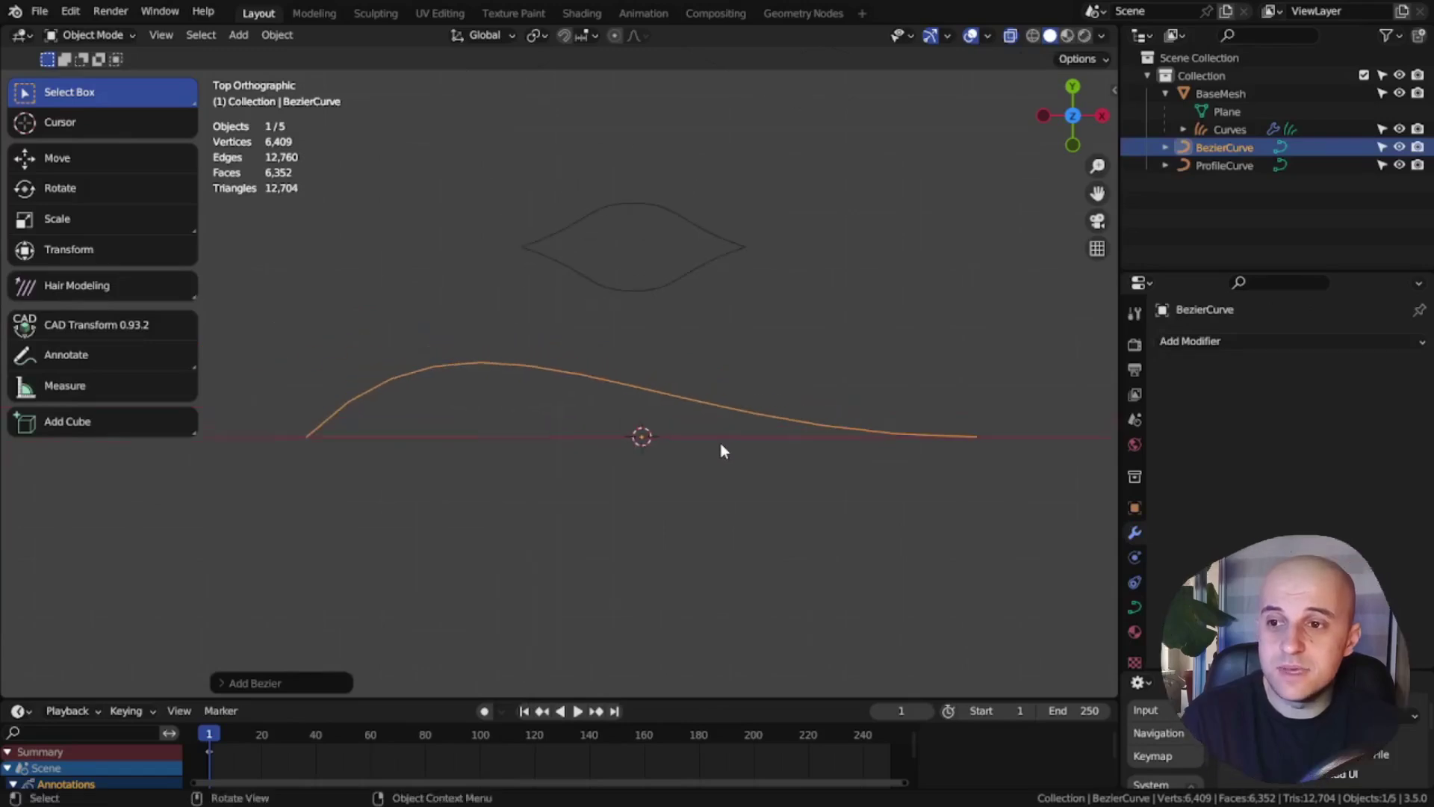
- Extend the Bezier curve with a third control point below the X axis and scale its handles in Edit Mode
key(Tab)
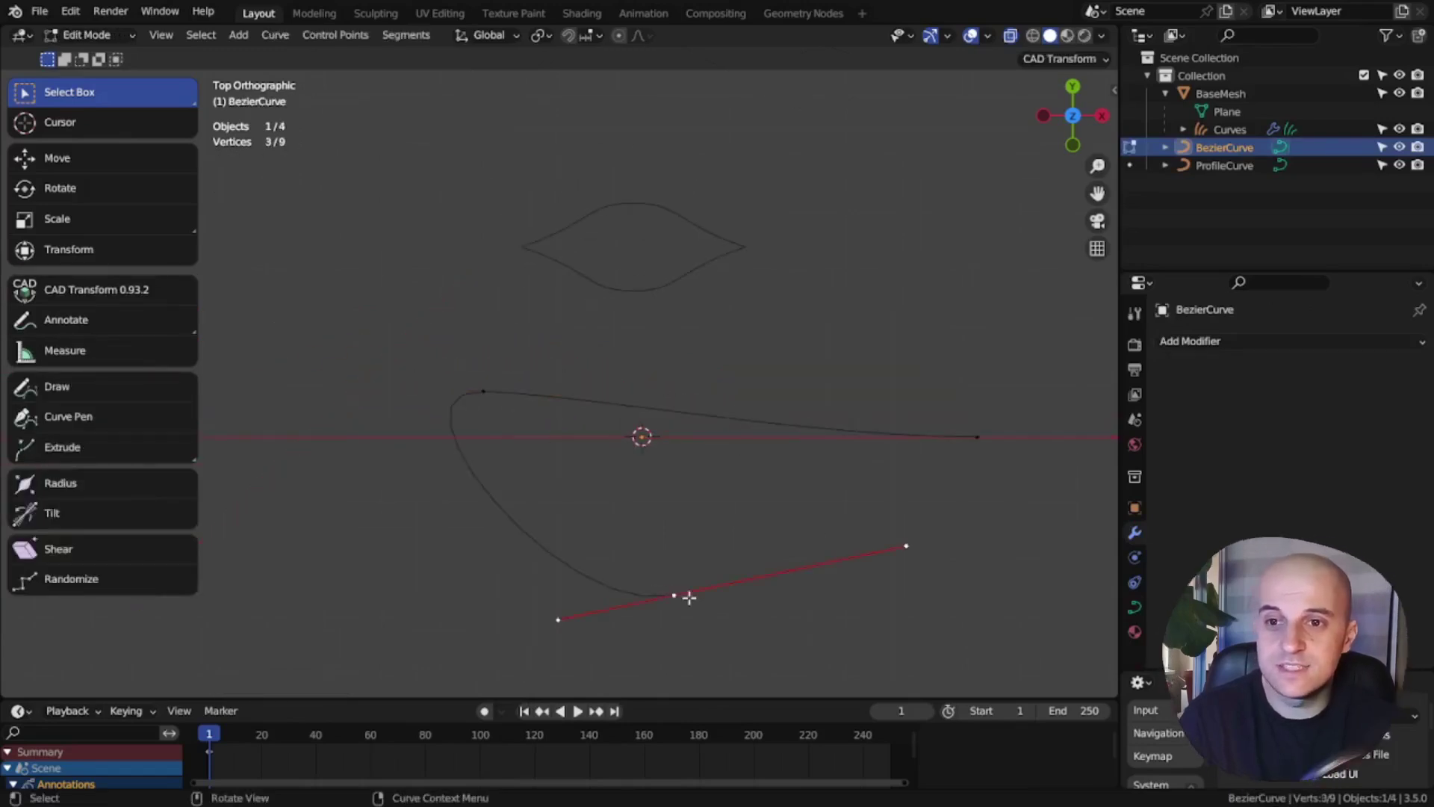
key(s)
click(842, 377)
middle_drag(777, 501, 789, 507)
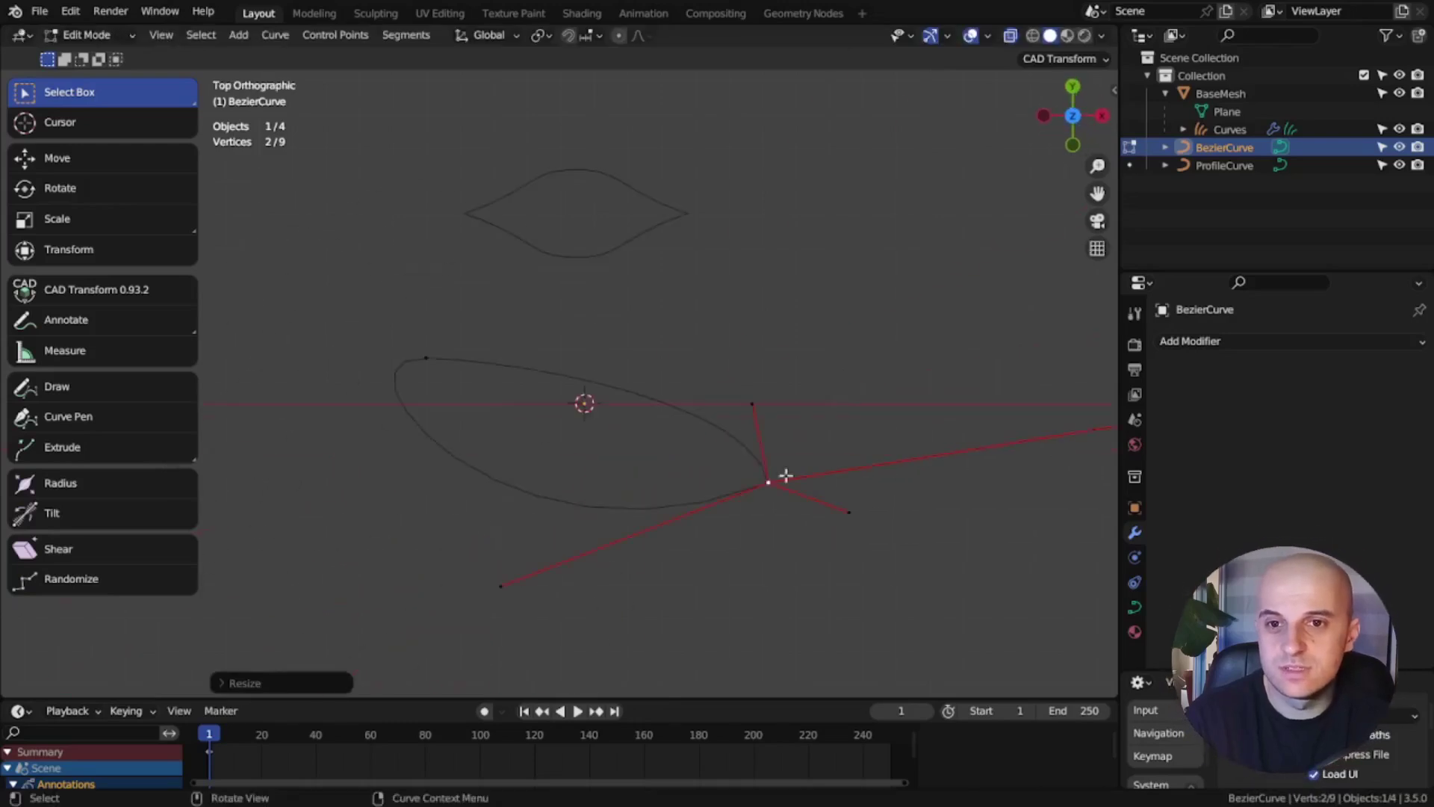
- Move and rotate the Bezier curve's overlapping end points to form a pointed tip on the X axis
click(762, 485)
key(g)
right_click(769, 487)
key(g)
right_click(819, 479)
scroll(809, 490, down, 2)
key(g)
click(713, 416)
key(r)
click(727, 395)
- Move the loop's opposite control point onto the X axis and rotate its handles nearly vertical
click(467, 363)
key(g)
key(r)
scroll(479, 412, up, 2)
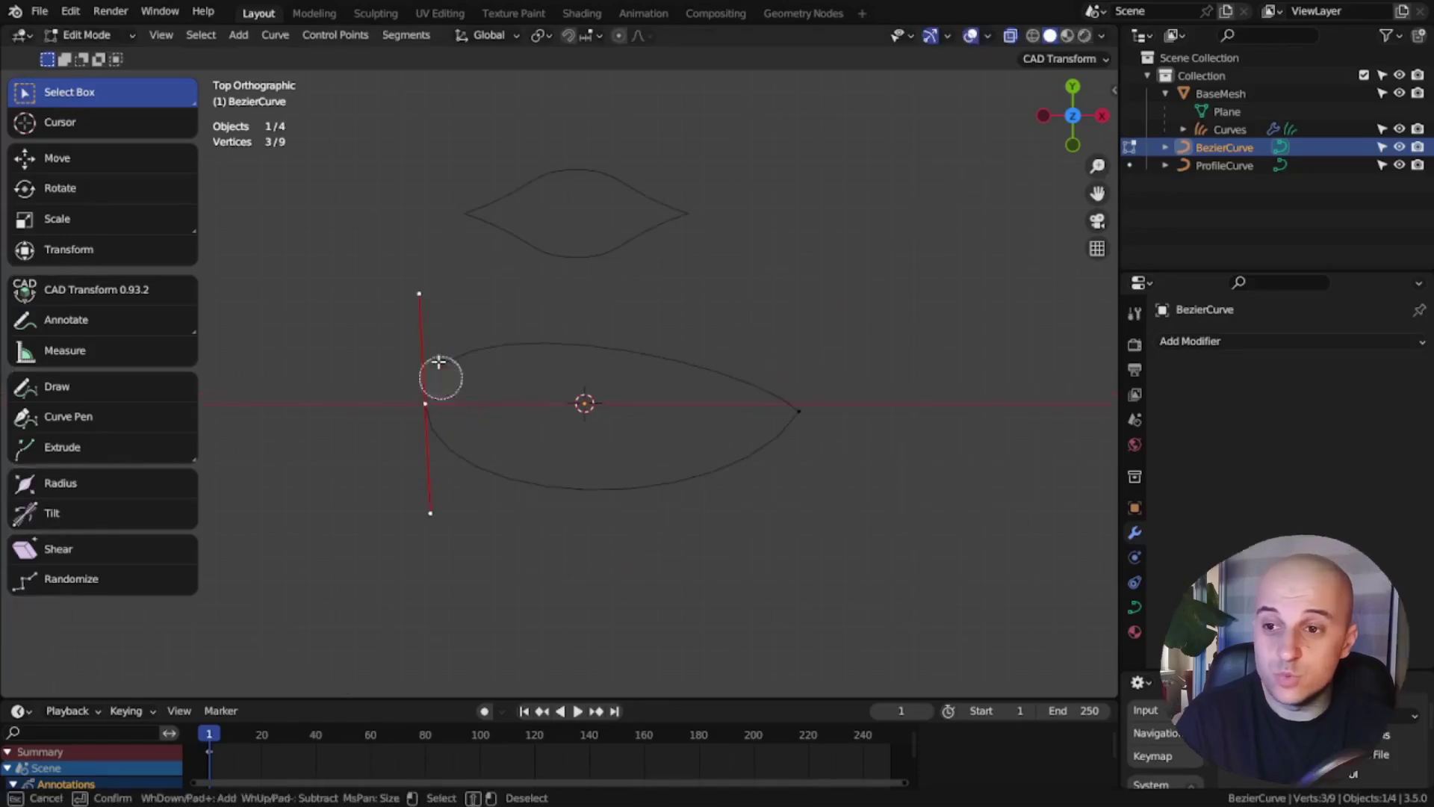
- Reposition the loop's points and handles to widen its middle and shape the opposite end into a sharp tip
click(430, 513)
key(g)
click(585, 490)
key(g)
click(408, 358)
key(g)
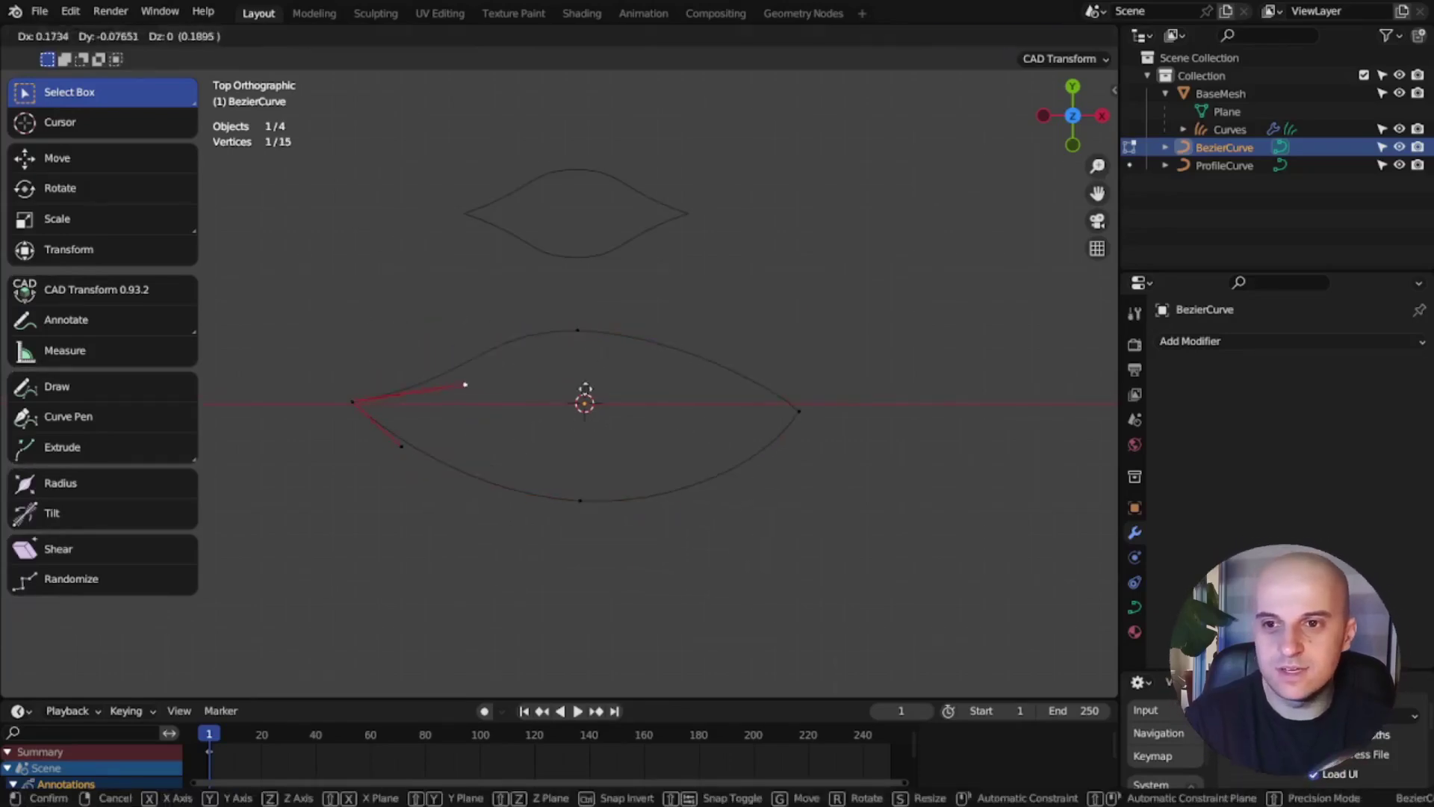
click(461, 396)
- Select all control points of the leaf-shaped curve and scale them together
click(798, 410)
key(a)
key(s)
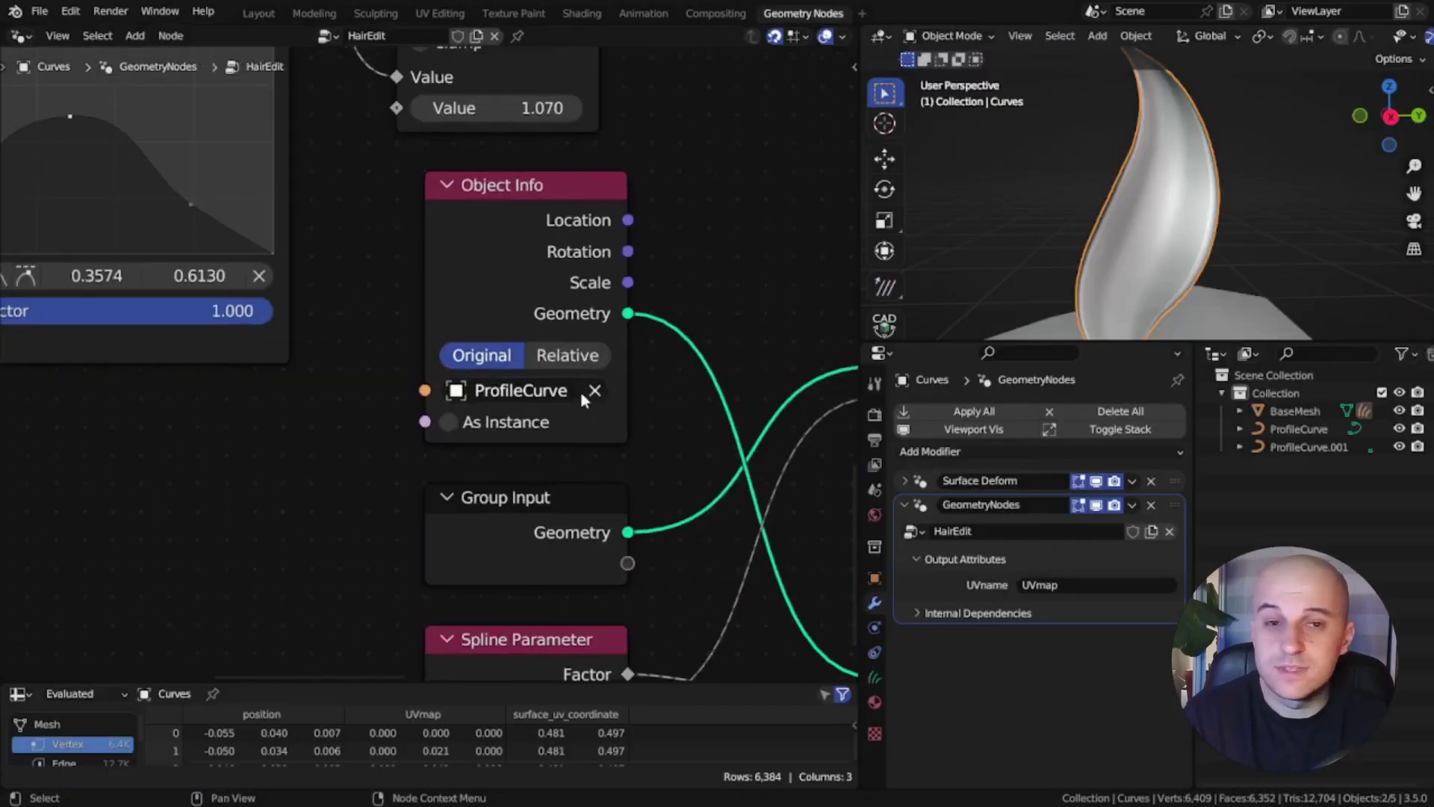
- Set ProfileCurve.001 as the Object Info node's object and inspect the grid texture on the strand
click(581, 391)
click(535, 515)
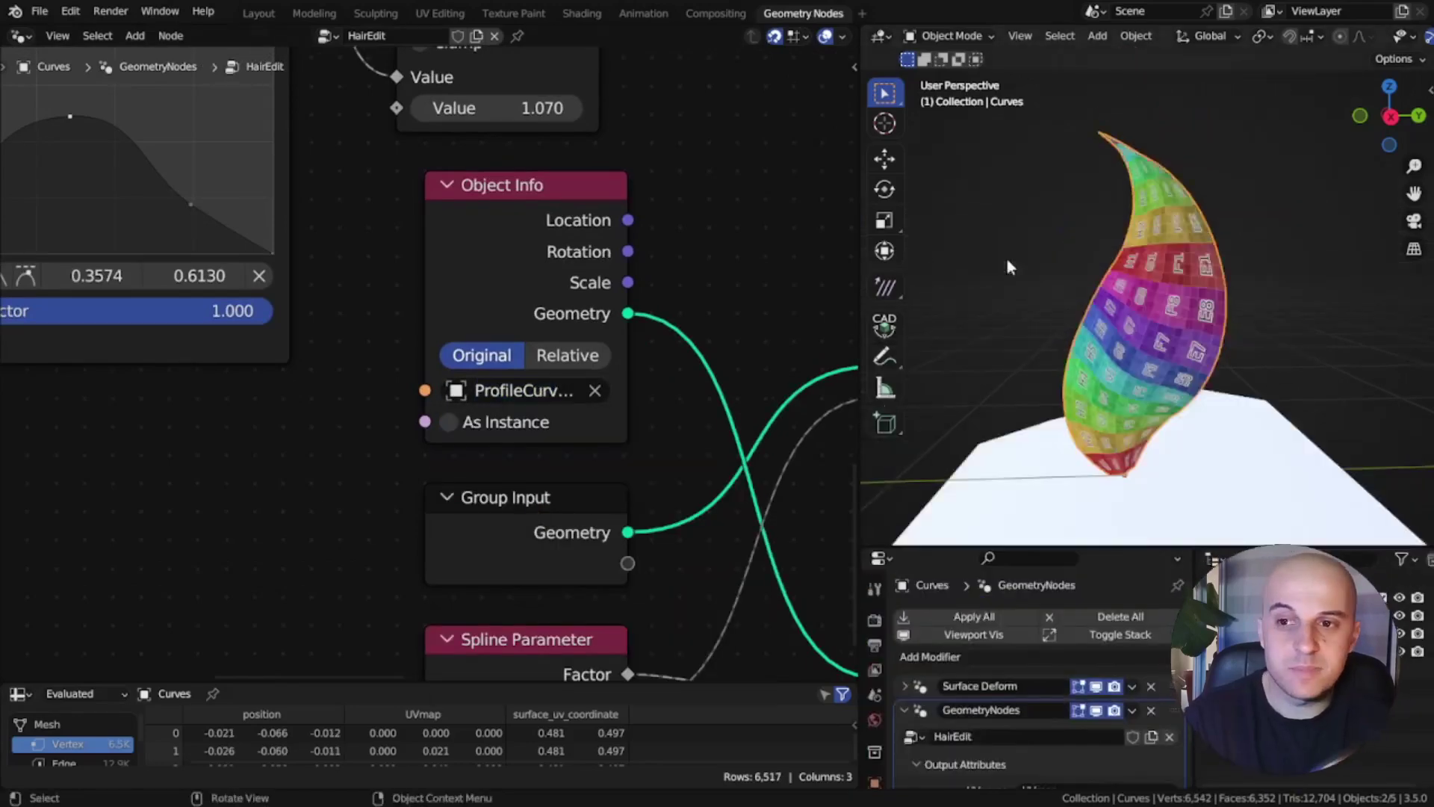
middle_drag(1007, 266, 1086, 323)
scroll(891, 360, up, 3)
middle_drag(681, 449, 437, 349)
scroll(406, 313, down, 3)
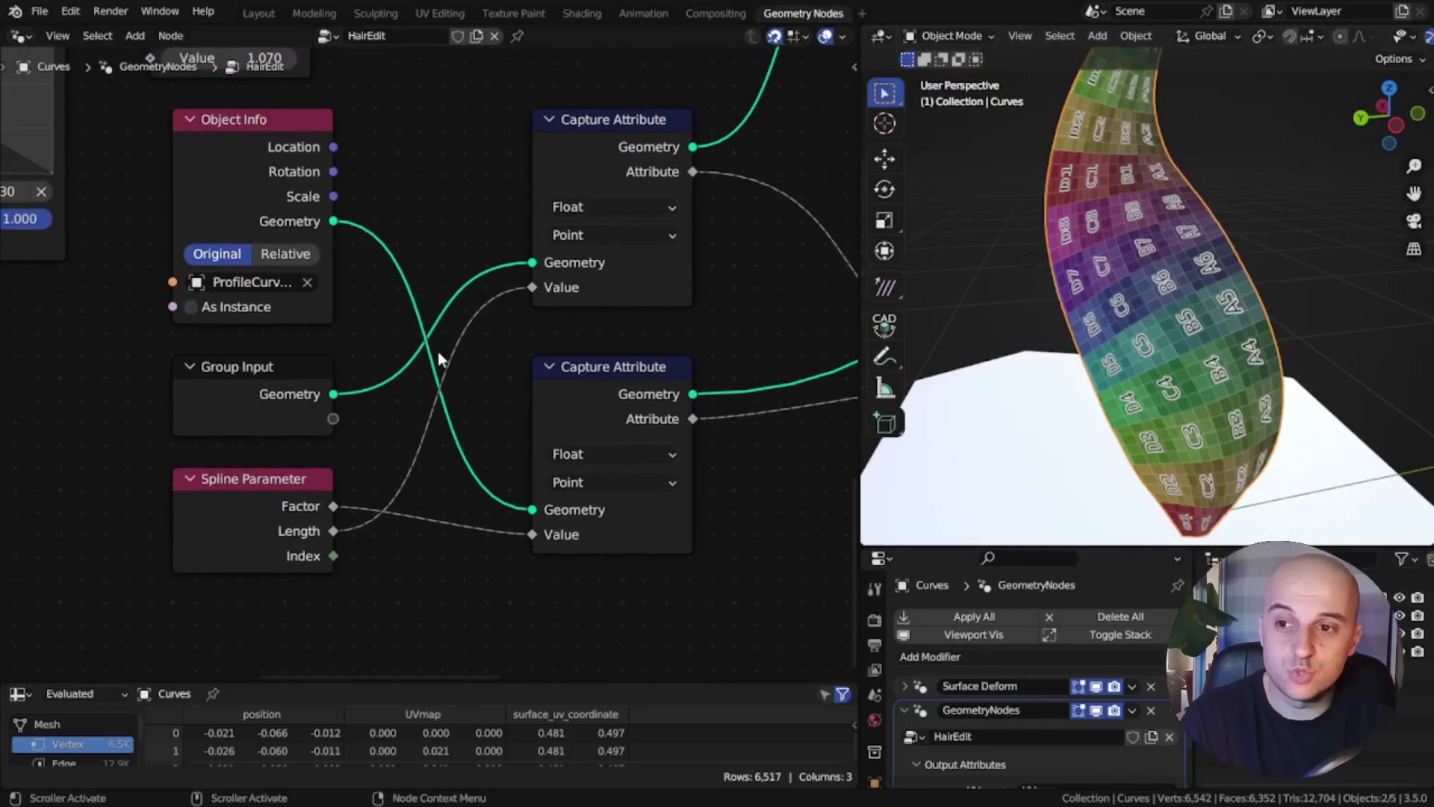
- Move both Capture Attribute nodes farther from the Spline Parameter node to make room between them
scroll(463, 360, down, 3)
drag(657, 539, 554, 254)
key(g)
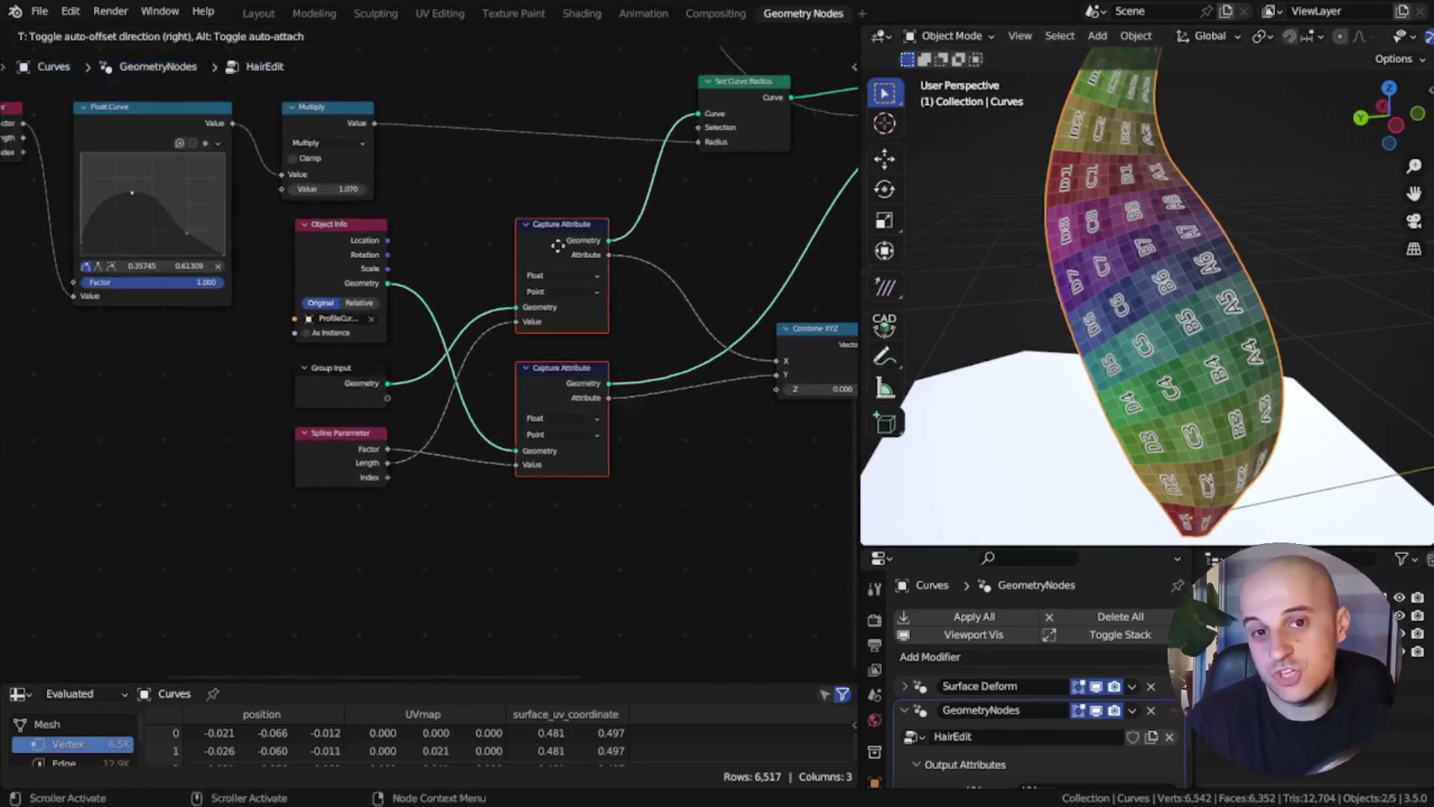
click(615, 237)
scroll(454, 518, up, 2)
- Add a Float Switch node near the Spline Parameter node
key(shift+a)
text(sq)
key(Return)
click(496, 527)
scroll(497, 485, up, 2)
click(496, 429)
click(481, 401)
- Wire Factor to the Switch's False, Length to True and its Output to the upper Capture Attribute's Value, and test the toggle
drag(341, 285, 435, 526)
drag(344, 259, 433, 501)
middle_drag(508, 498, 401, 611)
drag(502, 518, 572, 135)
middle_drag(1076, 224, 1060, 239)
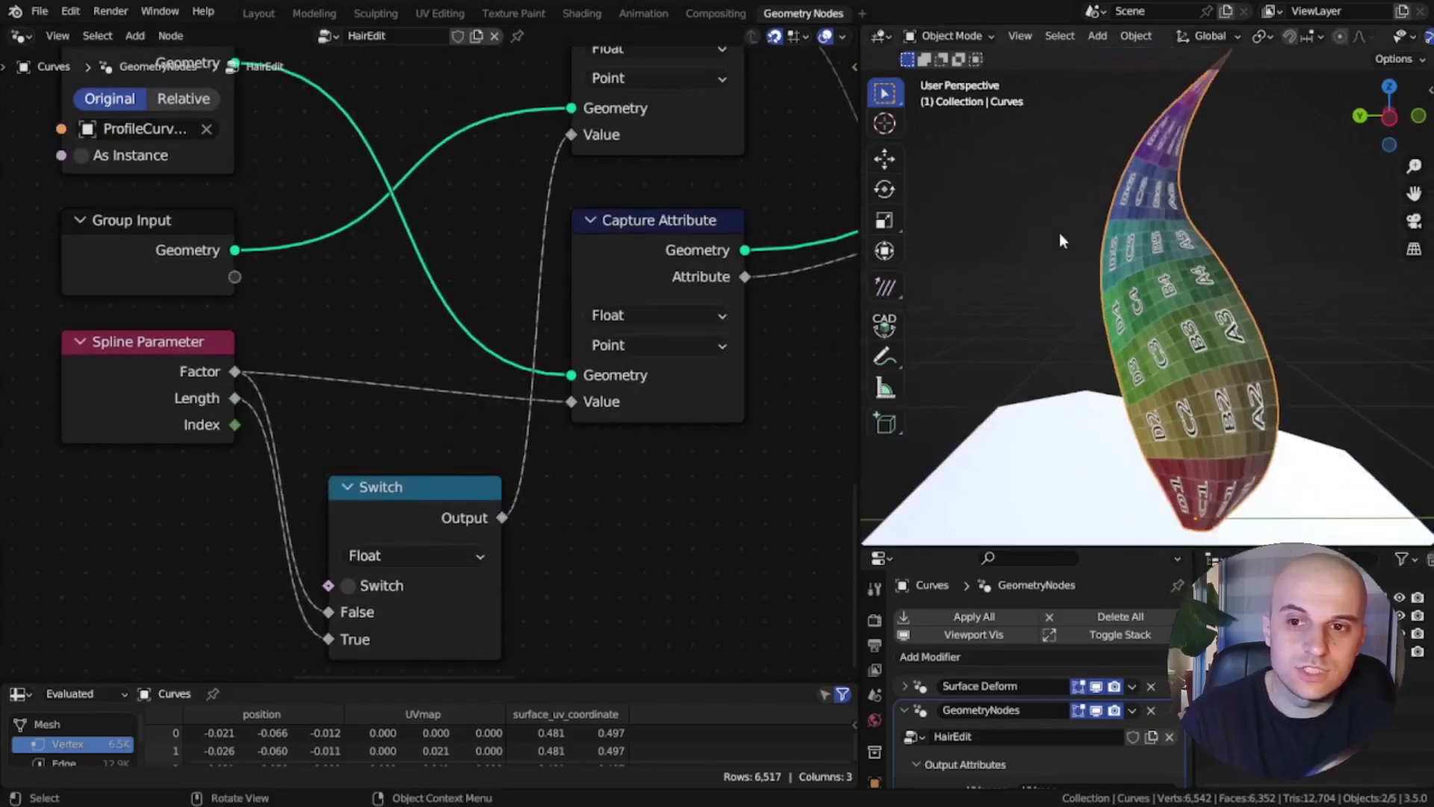
click(347, 585)
click(346, 585)
- Duplicate the Switch node and wire the copy between the Spline Parameter outputs and the lower Capture Attribute's Value
key(shift+d)
click(521, 627)
drag(596, 598, 655, 541)
drag(520, 573, 519, 448)
drag(507, 139, 508, 181)
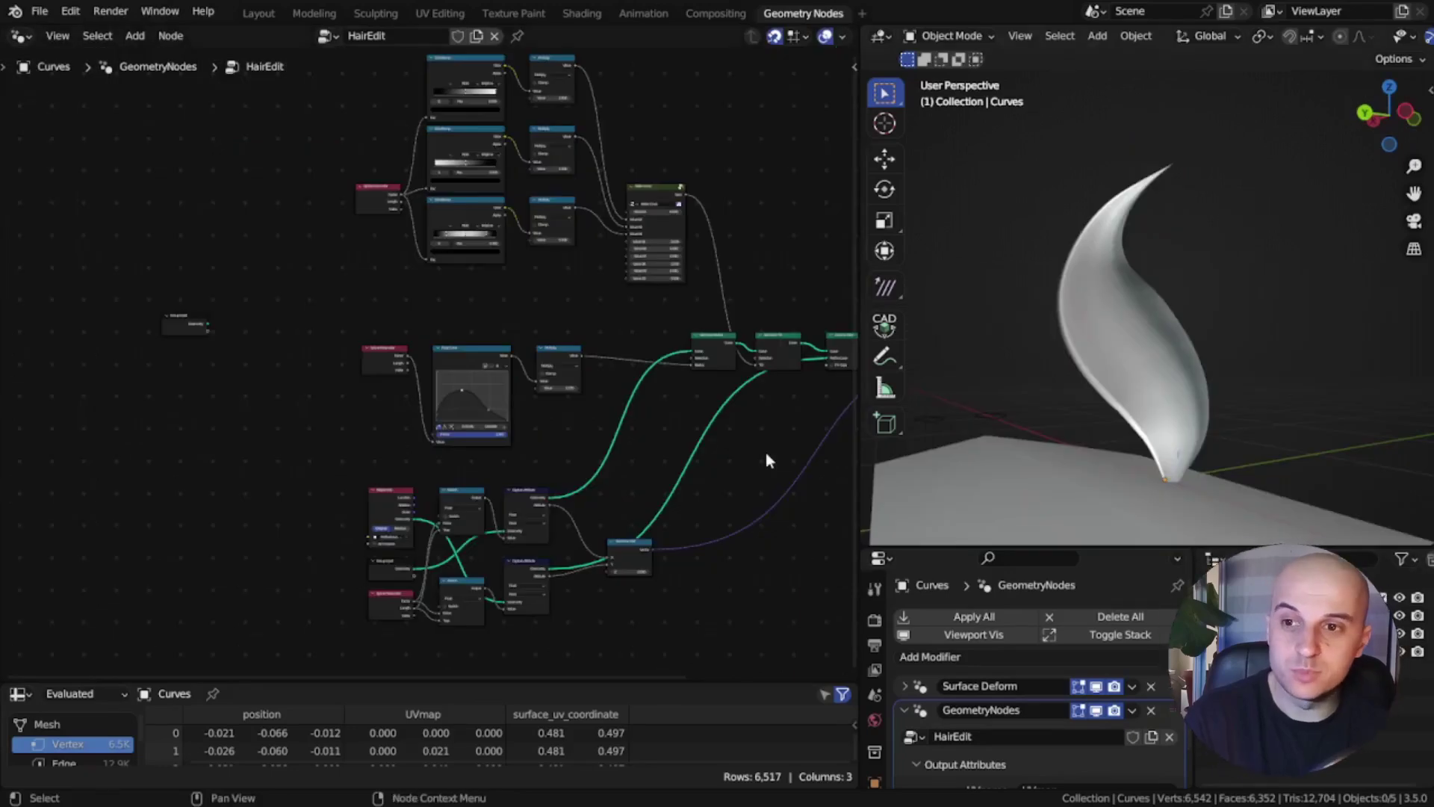
- Place the separate Group Input node just above the radius Float Curve, near its Multiply node
middle_drag(354, 330, 429, 394)
scroll(429, 394, up, 7)
drag(292, 333, 278, 375)
scroll(336, 388, down, 1)
middle_drag(406, 396, 296, 290)
scroll(403, 460, up, 2)
scroll(295, 290, up, 2)
key(g)
click(722, 292)
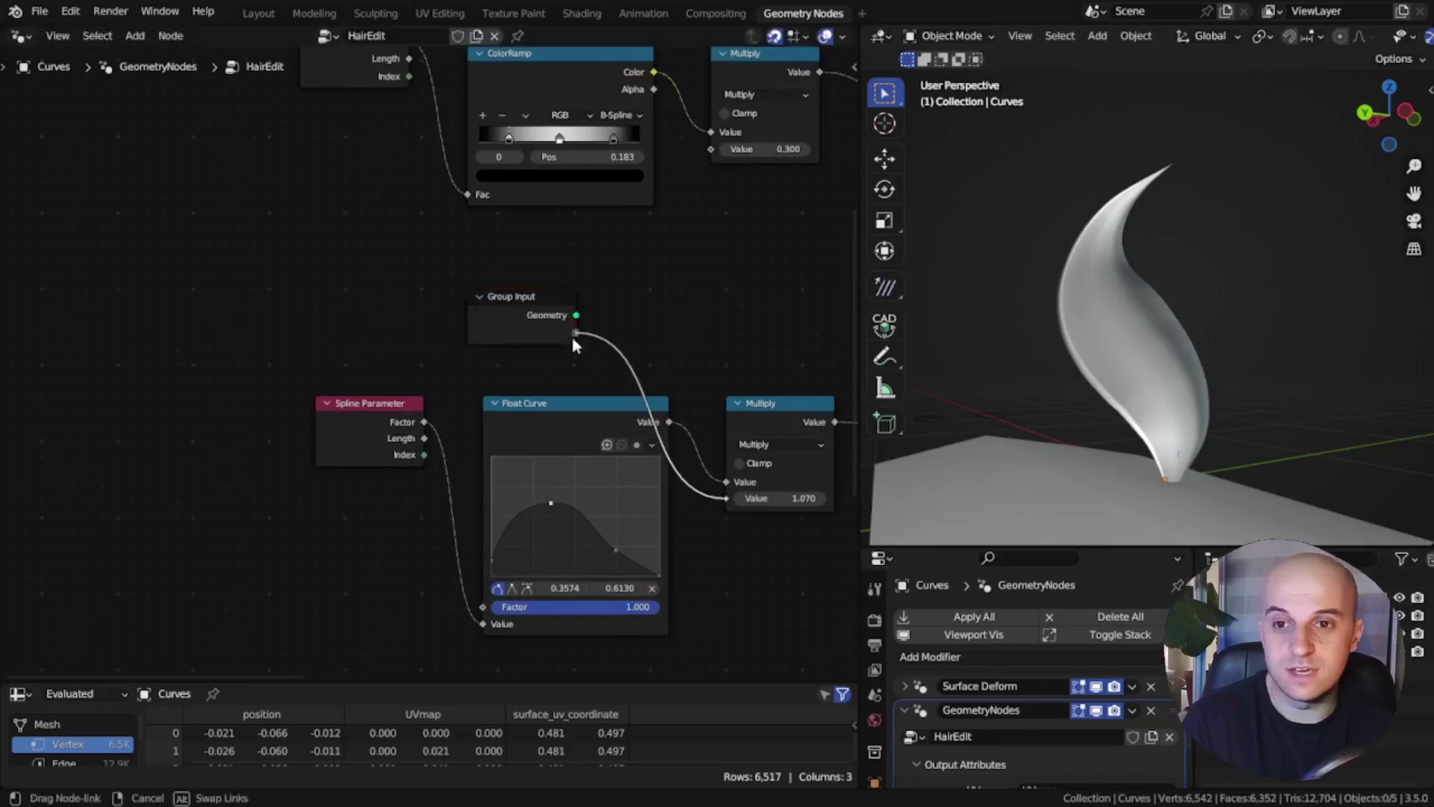
- Expose the node parameters as group inputs named Scale, Rotation, Tip, Root, Mid, Profile, Material, U-stretch and V-stretch
drag(573, 345, 567, 334)
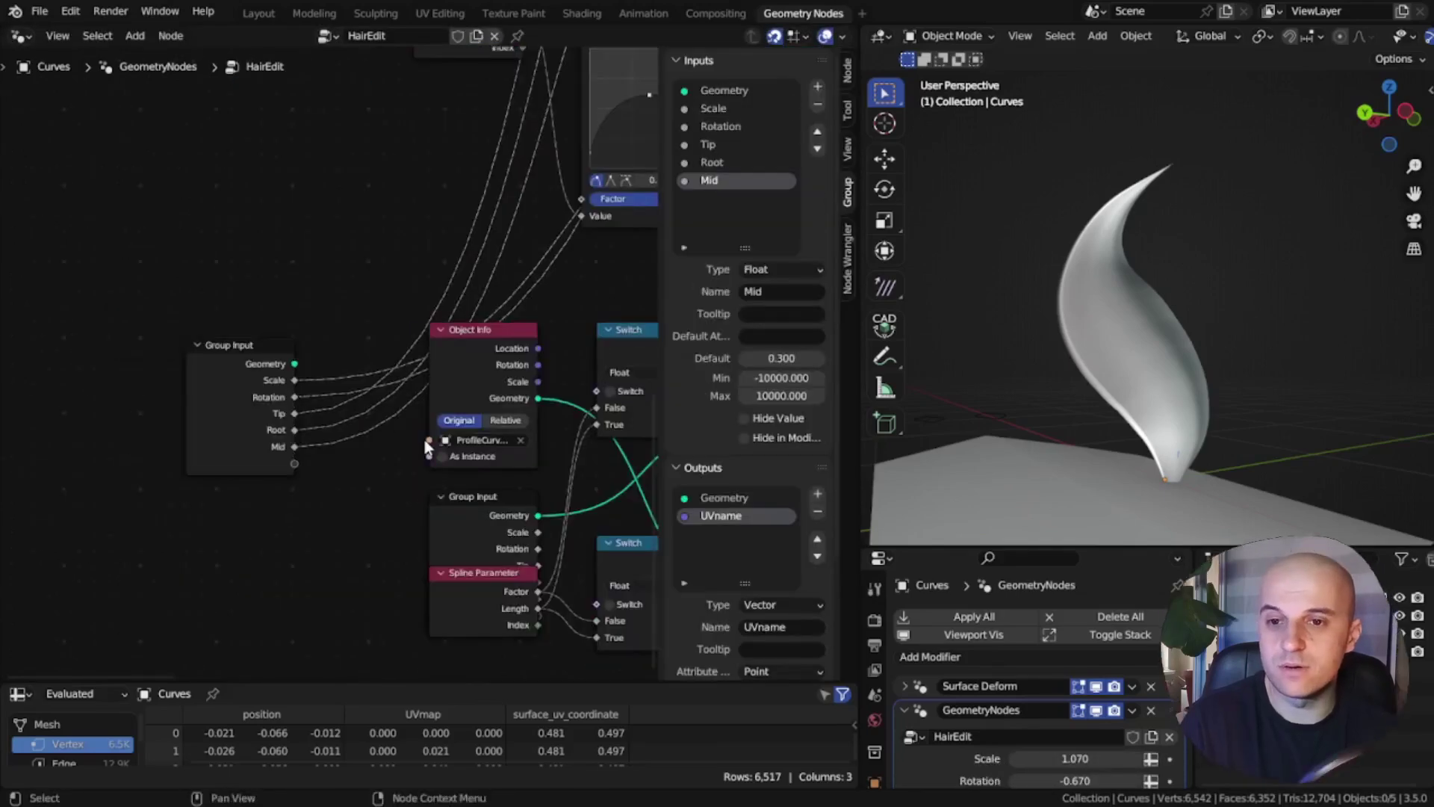
drag(288, 465, 288, 465)
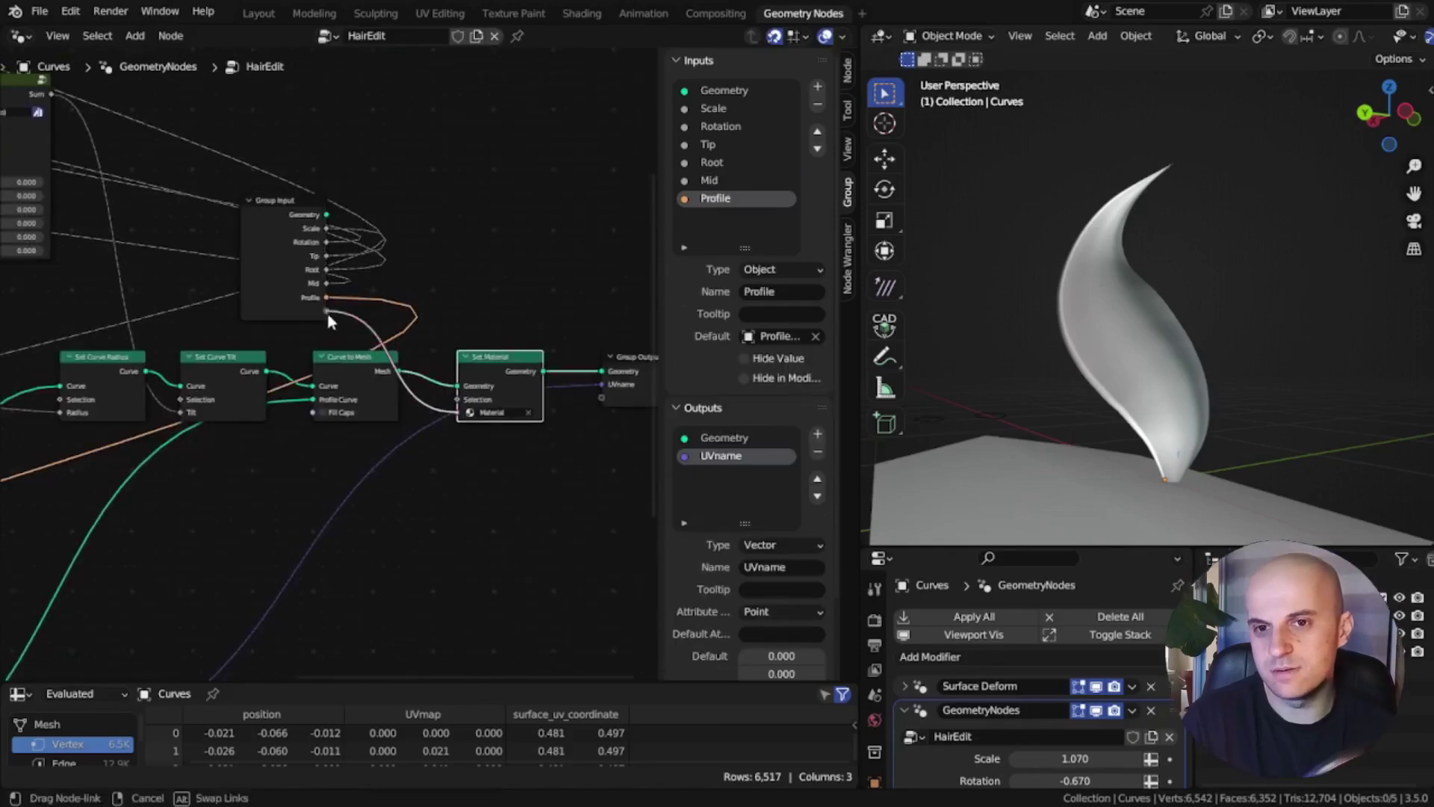
scroll(330, 315, up, 2)
drag(560, 235, 242, 500)
drag(561, 484, 242, 521)
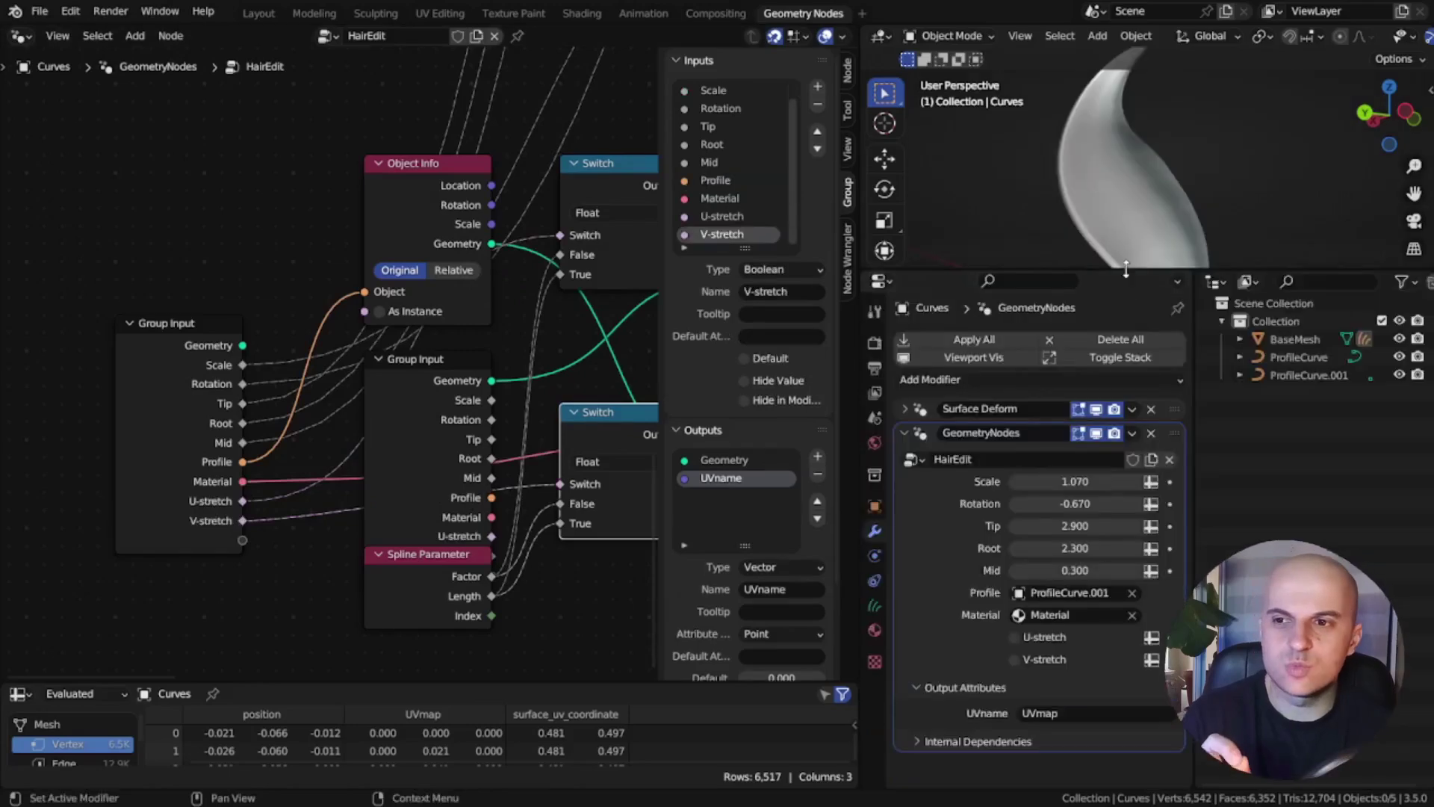
- Enlarge the 3D viewport and turn on Face Orientation to check the strand's normals
drag(1126, 269, 1125, 630)
key(n)
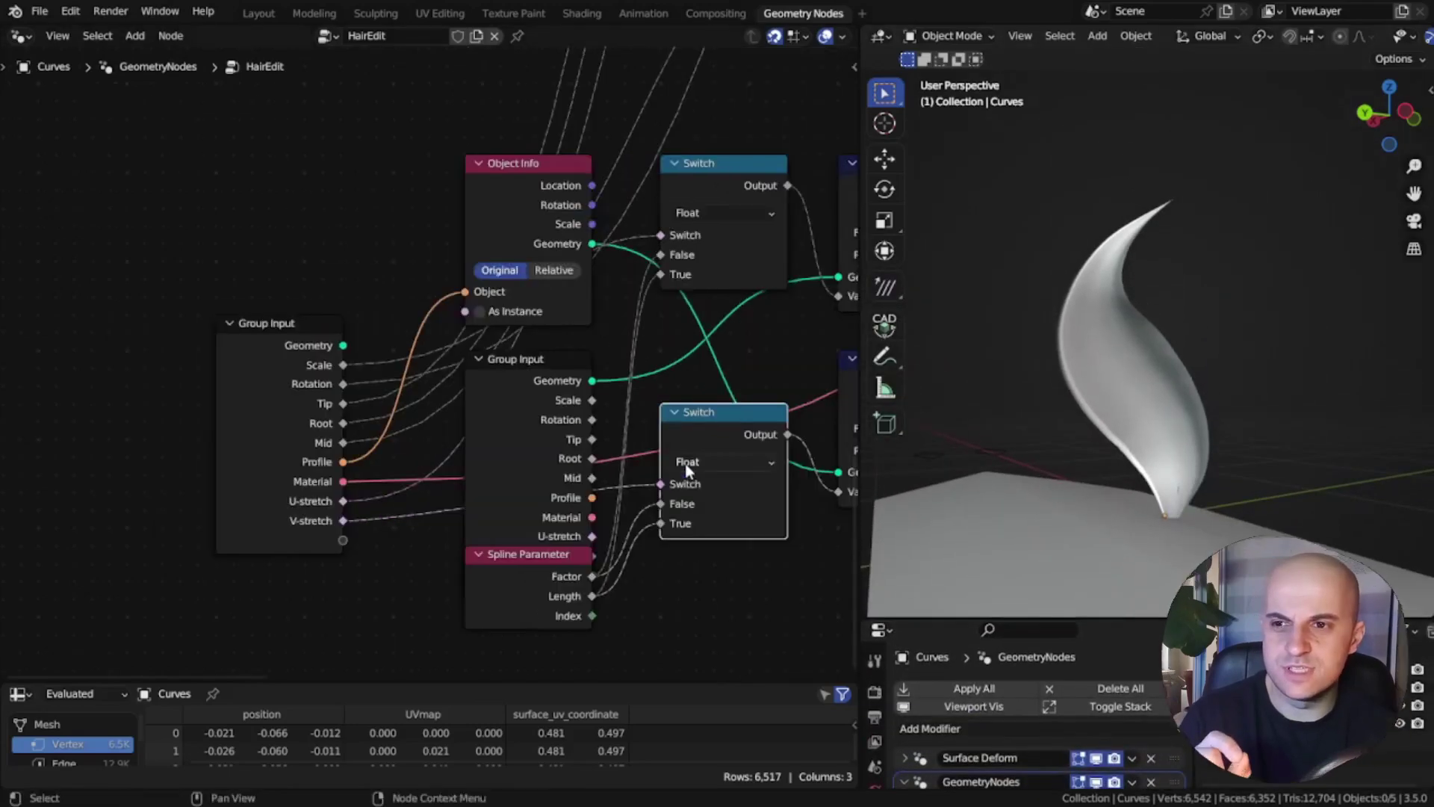
middle_drag(1178, 451, 1108, 214)
key(q)
click(1122, 356)
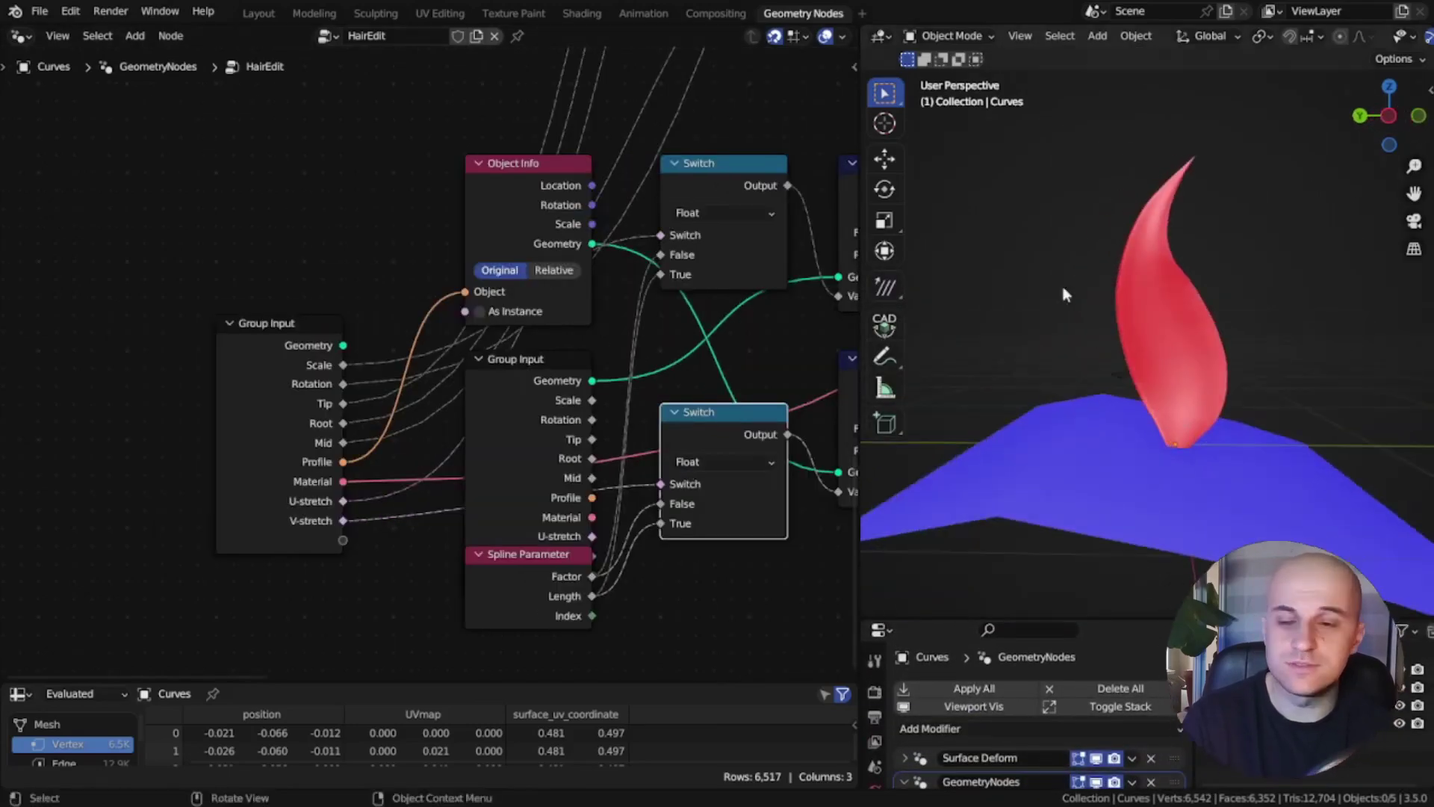
- Insert a Flip Faces node between Set Material and Group Output, and turn off the Face Orientation display
middle_drag(757, 343, 286, 503)
click(641, 359)
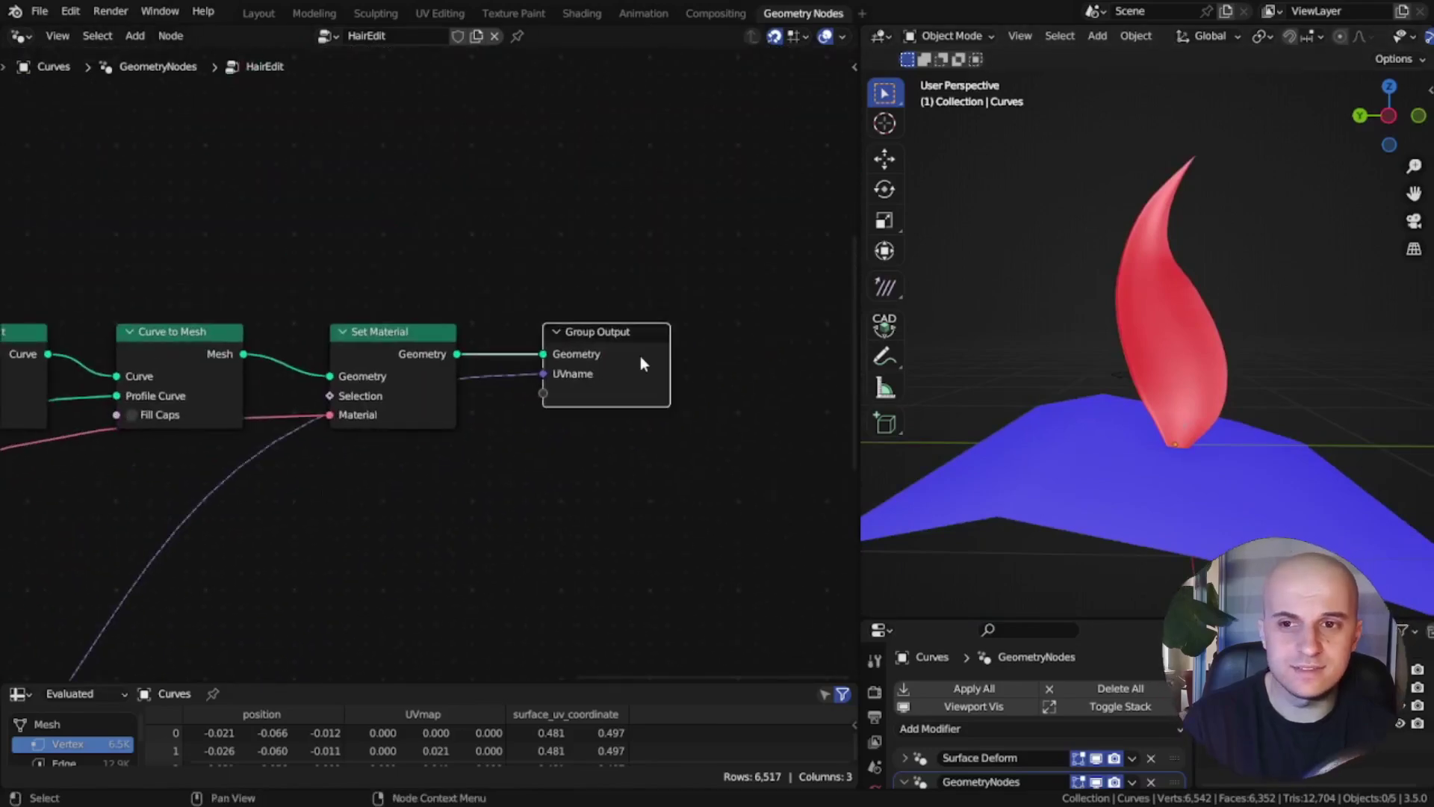
scroll(641, 359, down, 3)
key(g)
click(781, 355)
key(shift+a)
text(flip)
key(Return)
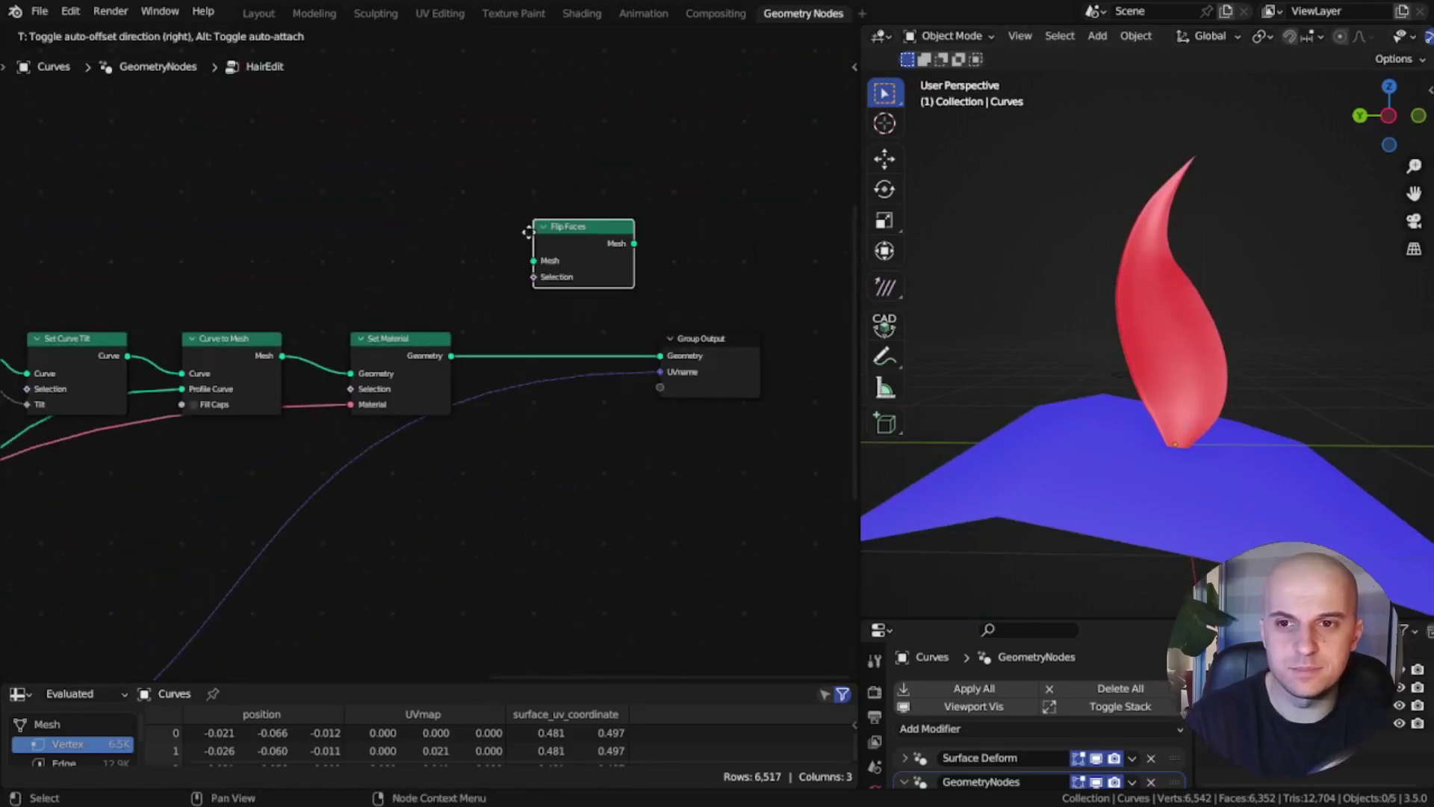
click(499, 322)
drag(539, 312, 538, 334)
key(q)
click(1175, 374)
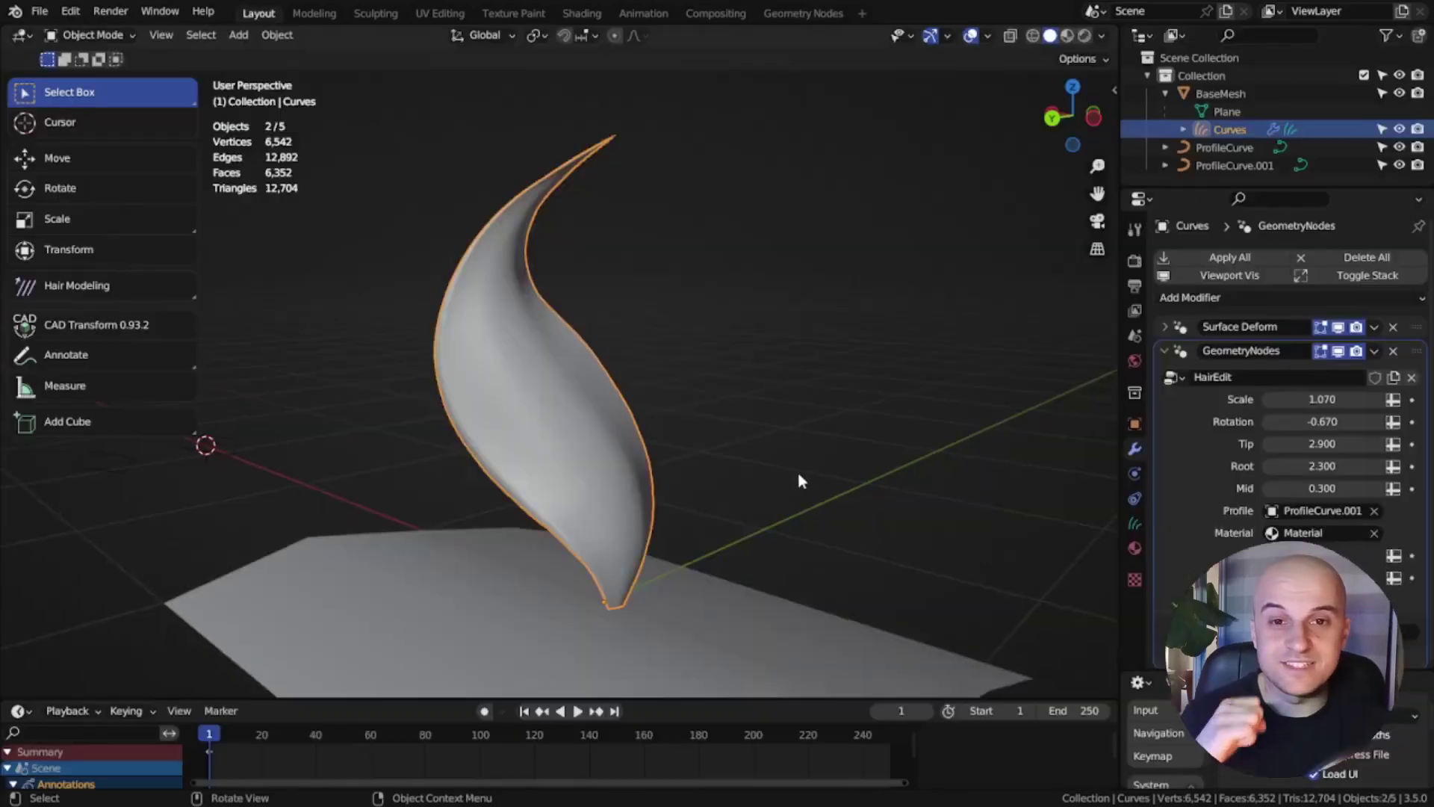
- Set the HairEdit modifier's Rotation to -0.930 and switch the Curves object to Sculpt Mode
middle_drag(798, 481, 778, 489)
mouse_move(1303, 400)
mouse_down()
mouse_move(1320, 400)
mouse_move(1270, 421)
mouse_move(1297, 420)
mouse_up()
key(ctrl+Tab)
- Reshape the strand with the Comb brush and even out its bends with the Smooth brush
key(shift+space)
click(508, 187)
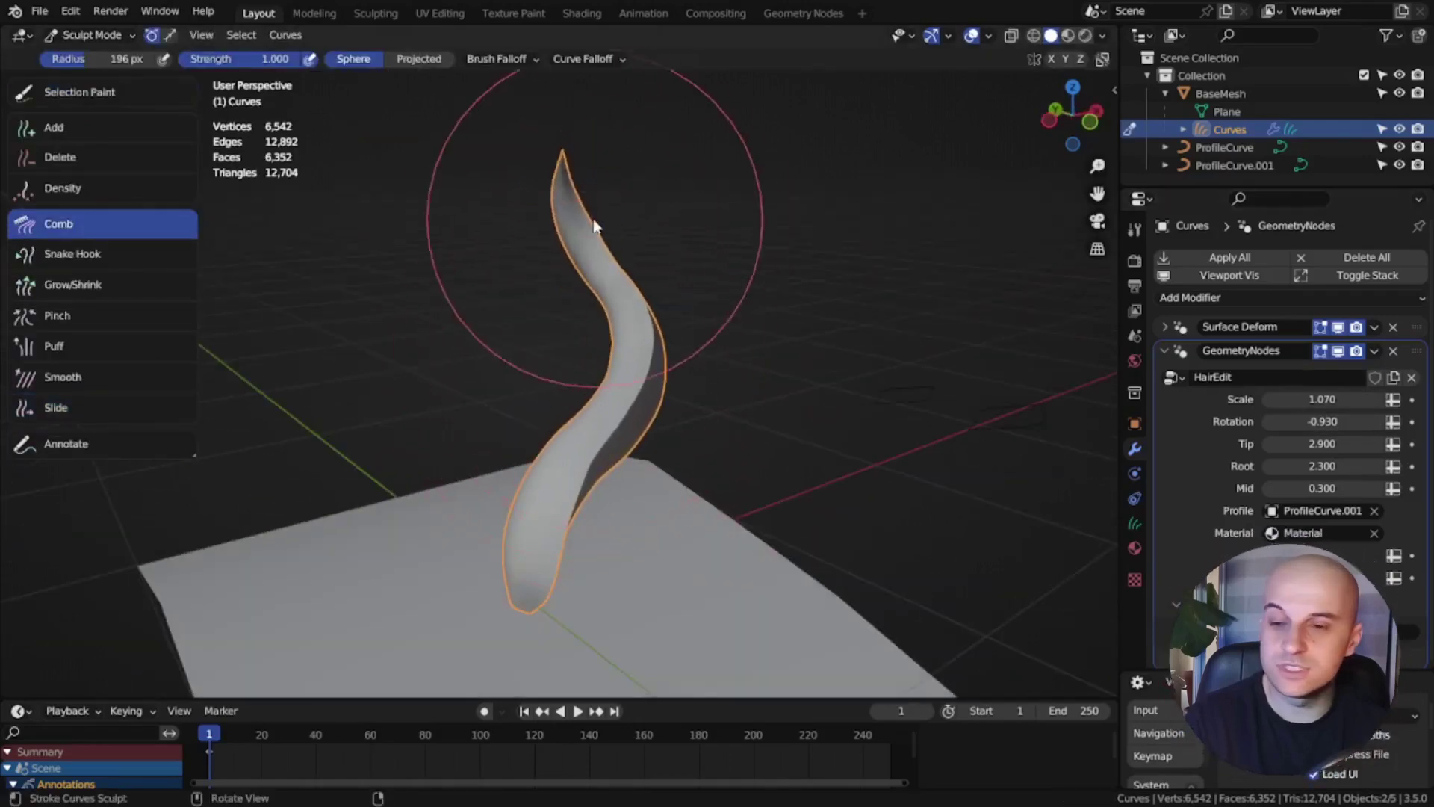
drag(611, 460, 574, 464)
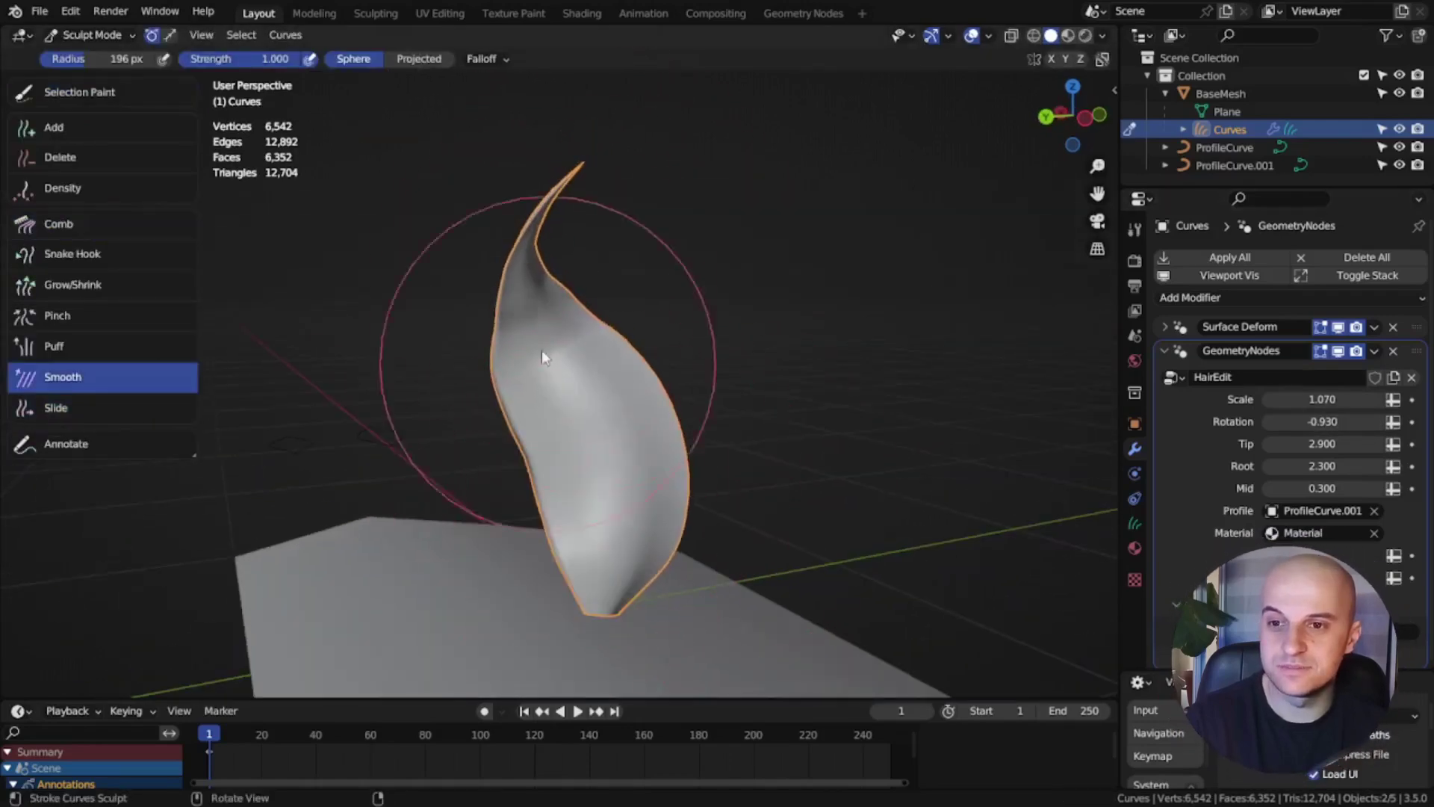
- Set the HairEdit modifier's Root value to 3.090 and view the strand from another side
mouse_move(542, 357)
middle_down()
mouse_move(564, 449)
mouse_move(858, 474)
mouse_move(827, 416)
mouse_move(1014, 434)
mouse_move(1006, 396)
middle_up()
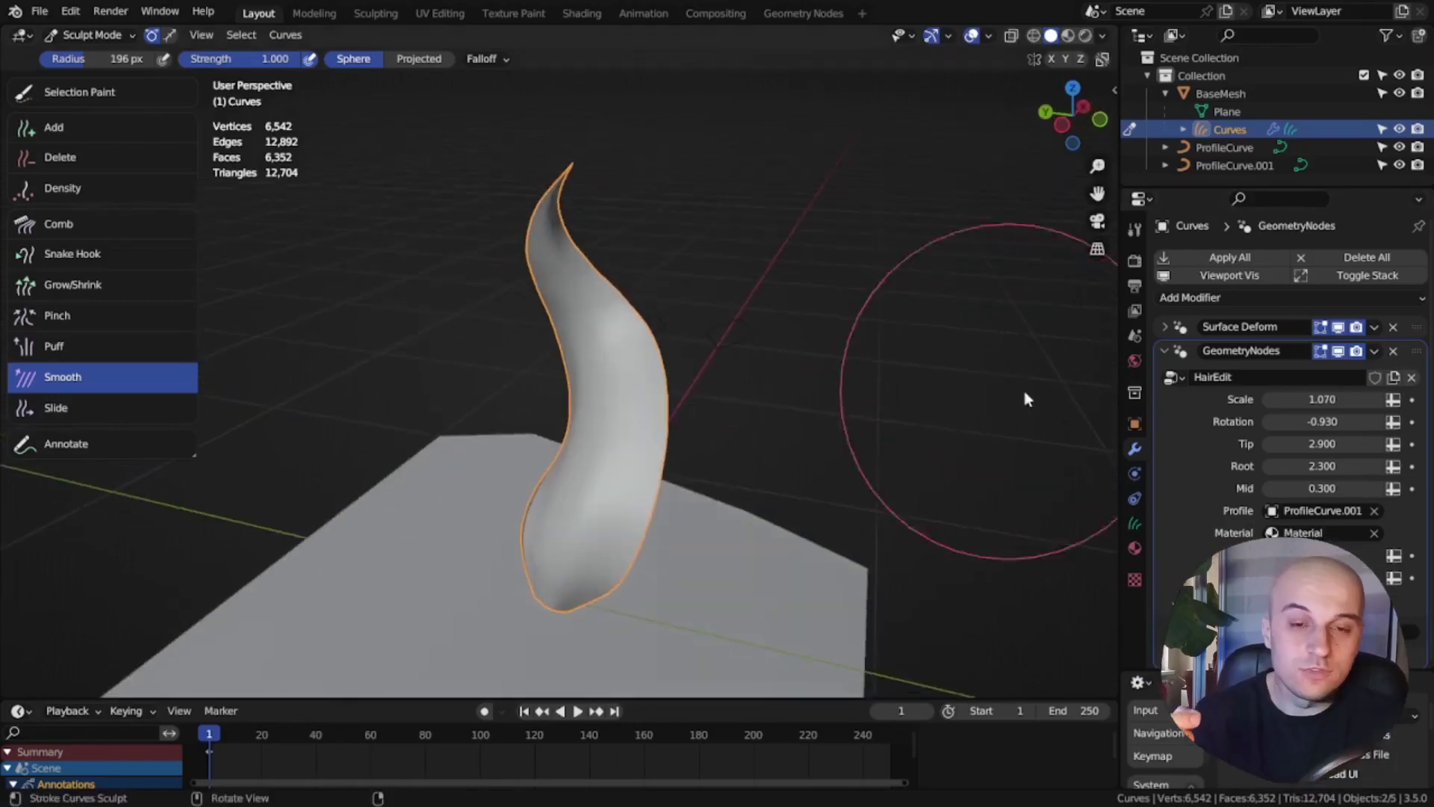
drag(1323, 466, 1389, 466)
middle_drag(1046, 464, 829, 436)
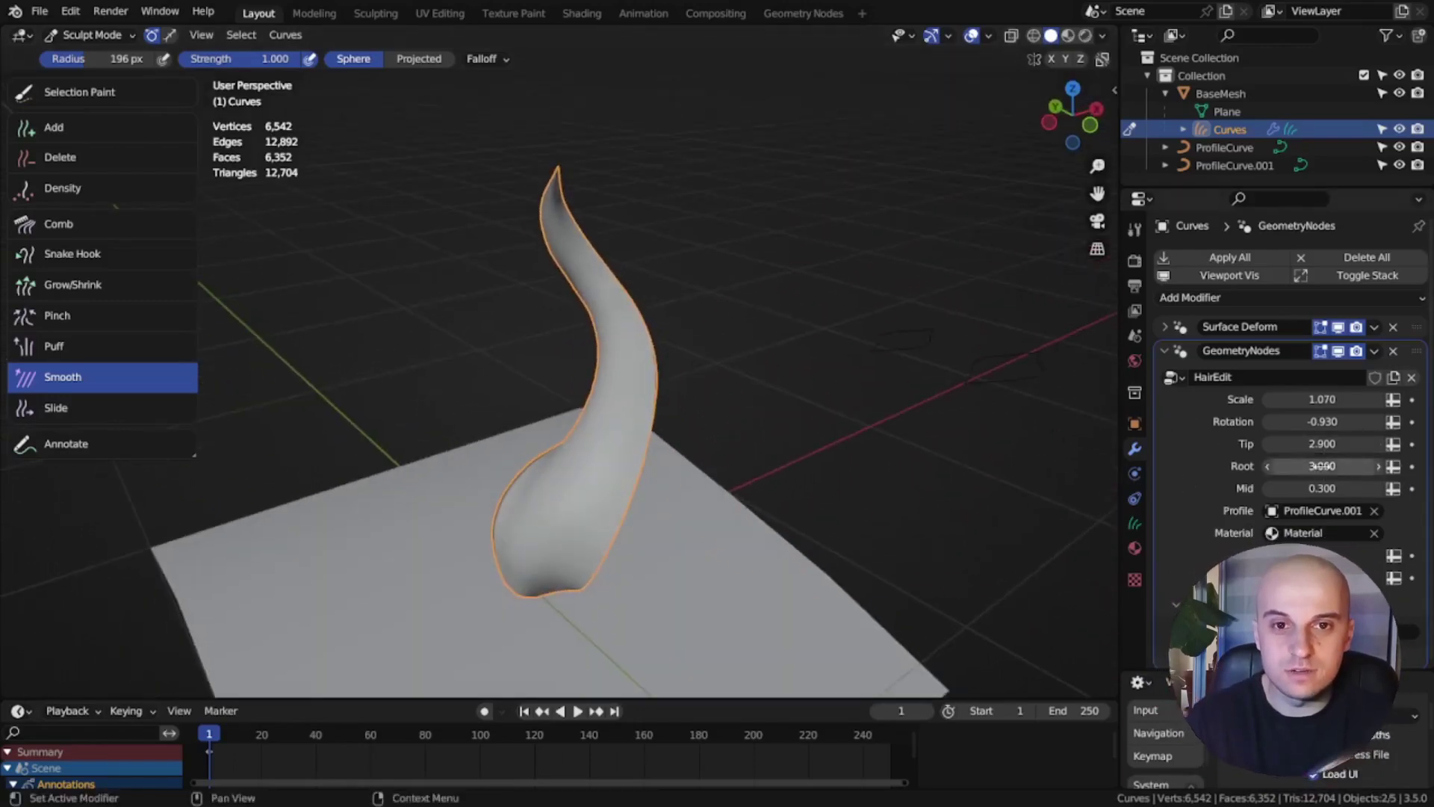